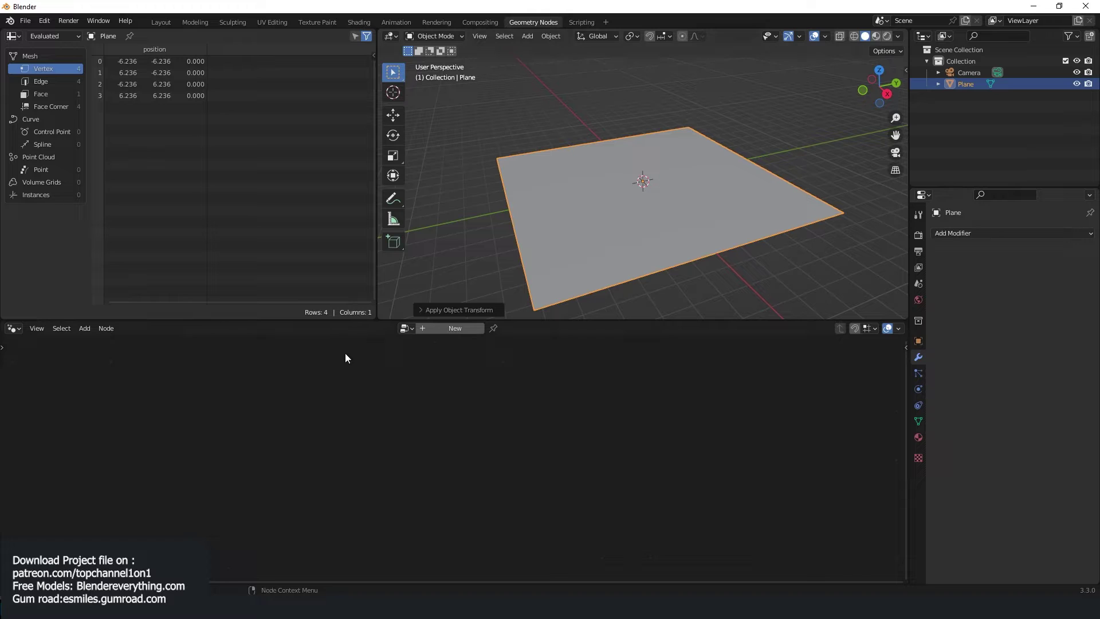
# Create a new geometry node tree for the plane and spread the Group Input and Group Output nodes apart
pyautogui.click(435, 329)
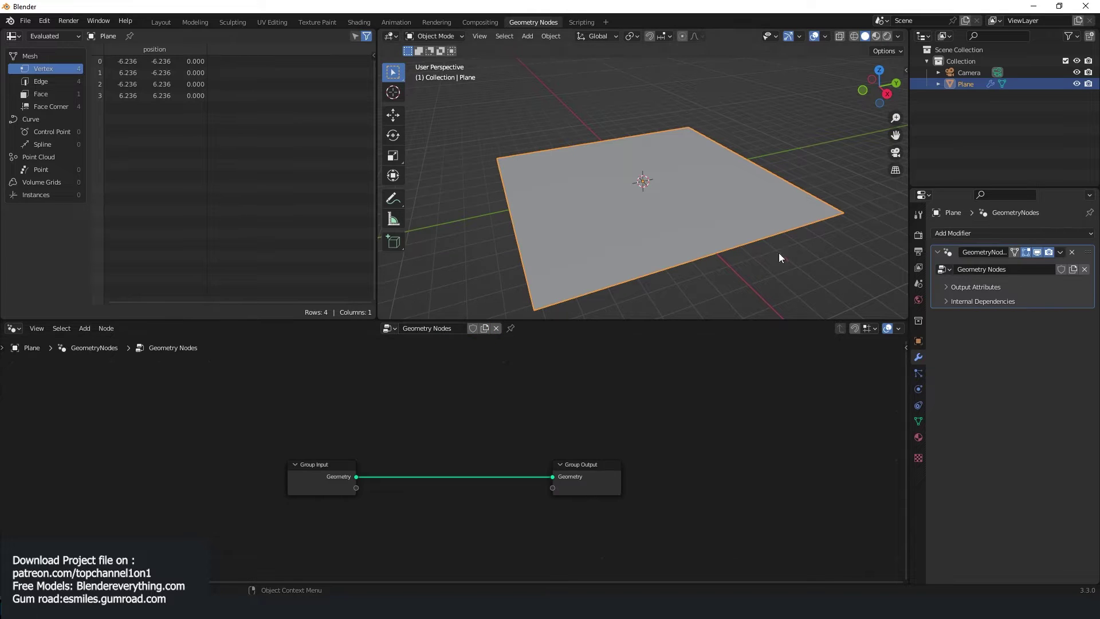
pyautogui.moveTo(590, 465); pyautogui.dragTo(777, 421)
pyautogui.moveTo(290, 464); pyautogui.dragTo(126, 437)
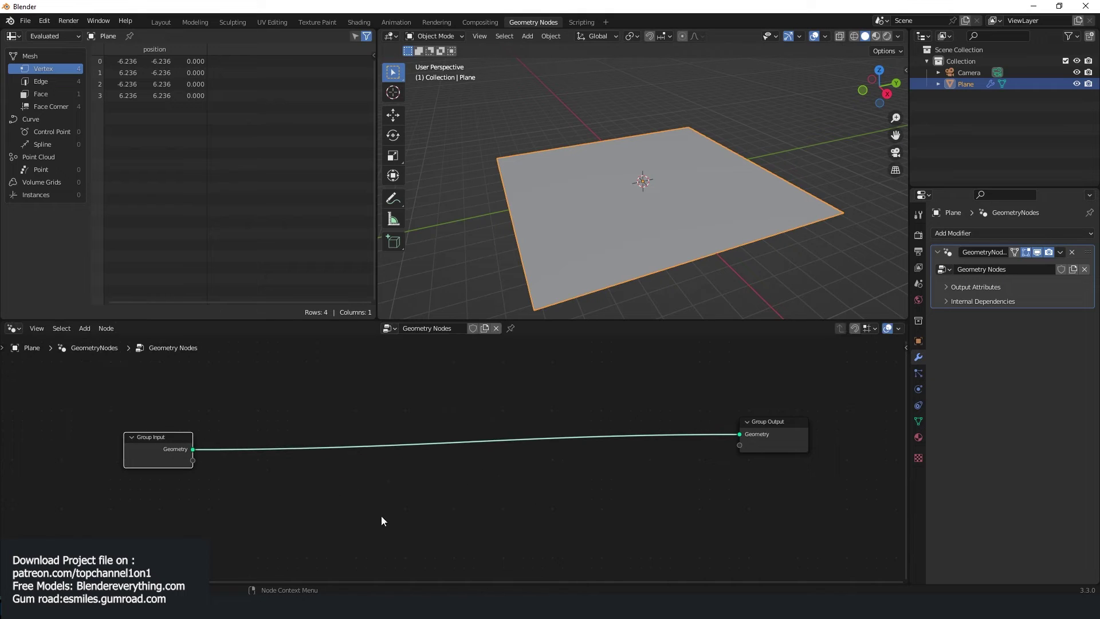
pyautogui.press('Home')
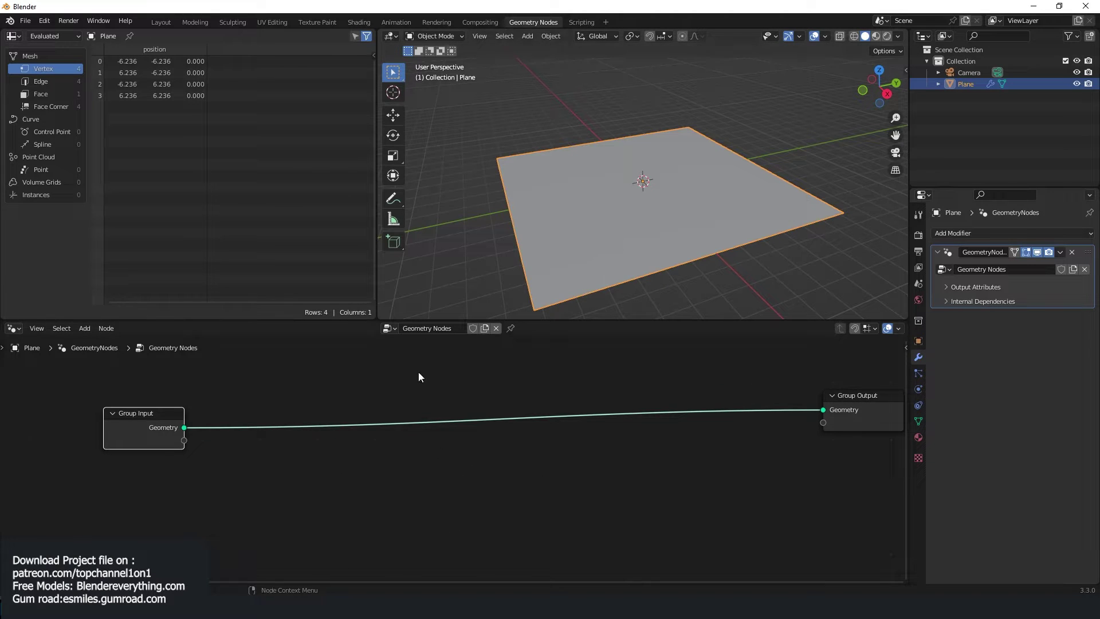
# Insert a Subdivide Mesh node on the link between Group Input and Group Output
pyautogui.hotkey('shift', 'a')
pyautogui.click(213, 343)
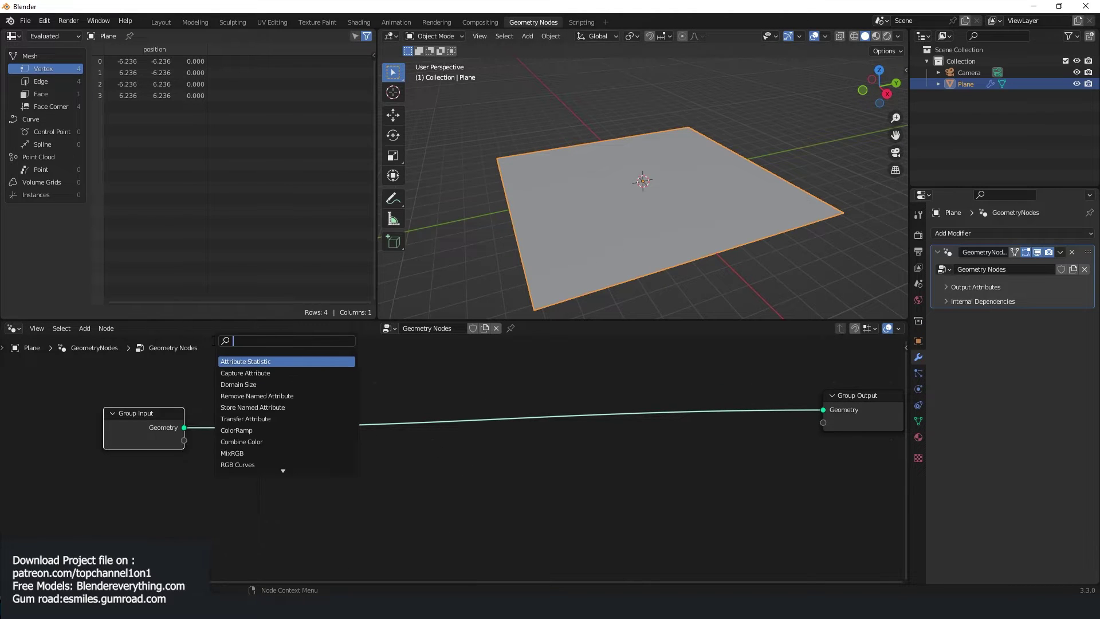
pyautogui.write('sub')
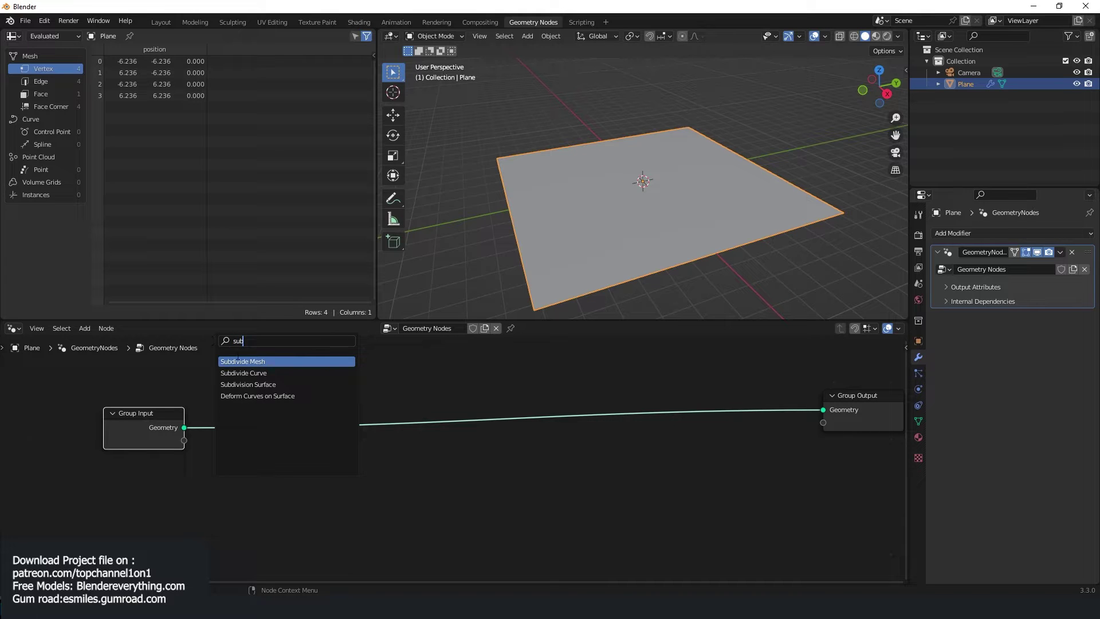
pyautogui.click(266, 361)
pyautogui.click(281, 402)
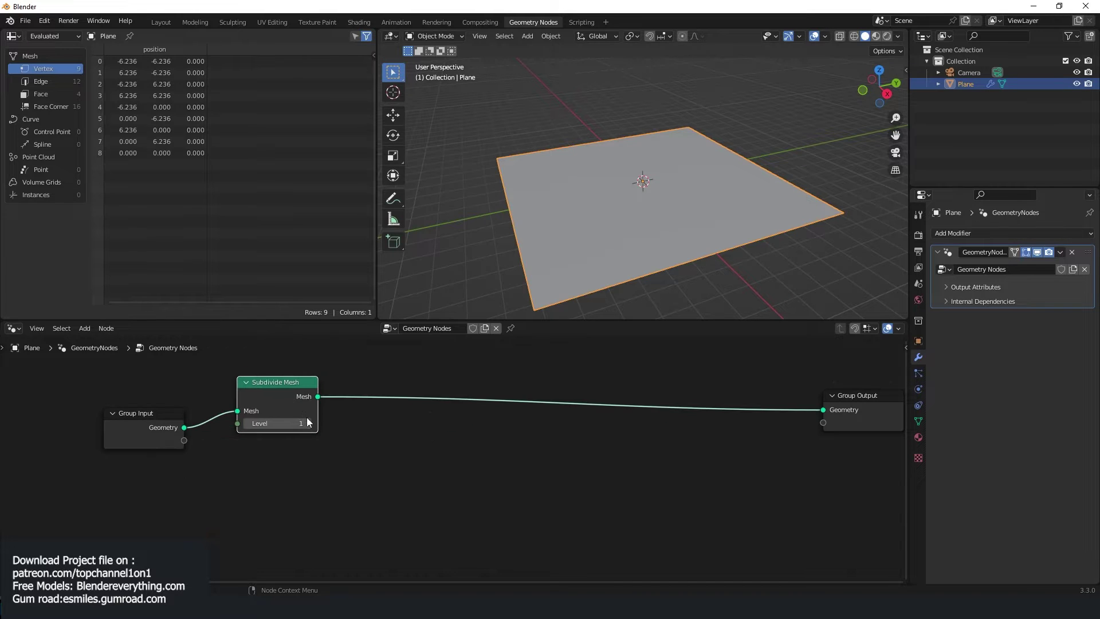
# Raise the Subdivide Mesh level to 2 and display the plane's wireframe over its surface in the viewport
pyautogui.click(310, 424)
pyautogui.press('q')
pyautogui.click(831, 93)
pyautogui.moveTo(629, 196); pyautogui.dragTo(630, 240, button='middle')
# Try higher and lower subdivision levels on the Subdivide Mesh node, settling on level 3
pyautogui.click(310, 424)
pyautogui.click(310, 423)
pyautogui.click(310, 423)
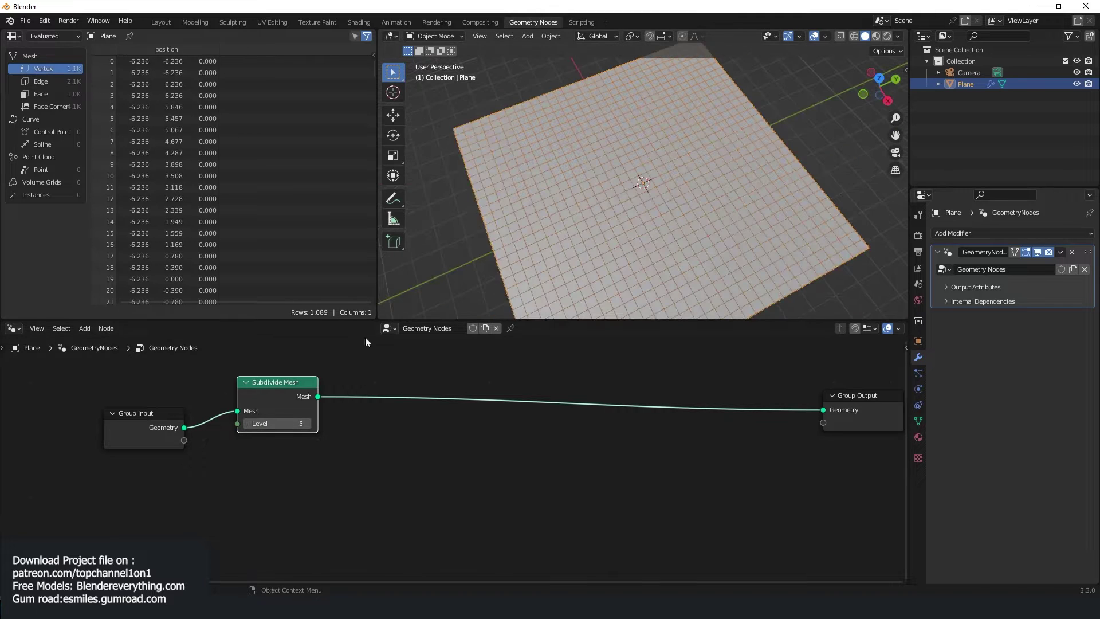
pyautogui.click(245, 424)
pyautogui.click(246, 424)
pyautogui.click(246, 424)
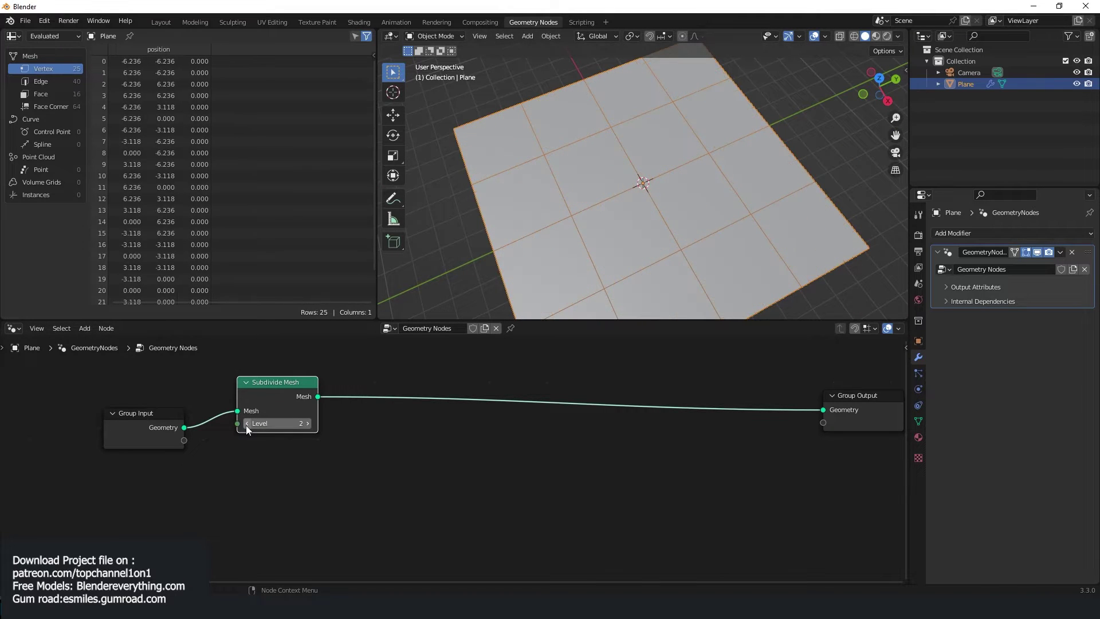
pyautogui.click(306, 425)
pyautogui.moveTo(625, 221); pyautogui.dragTo(704, 192, button='middle')
pyautogui.press('KP_7')
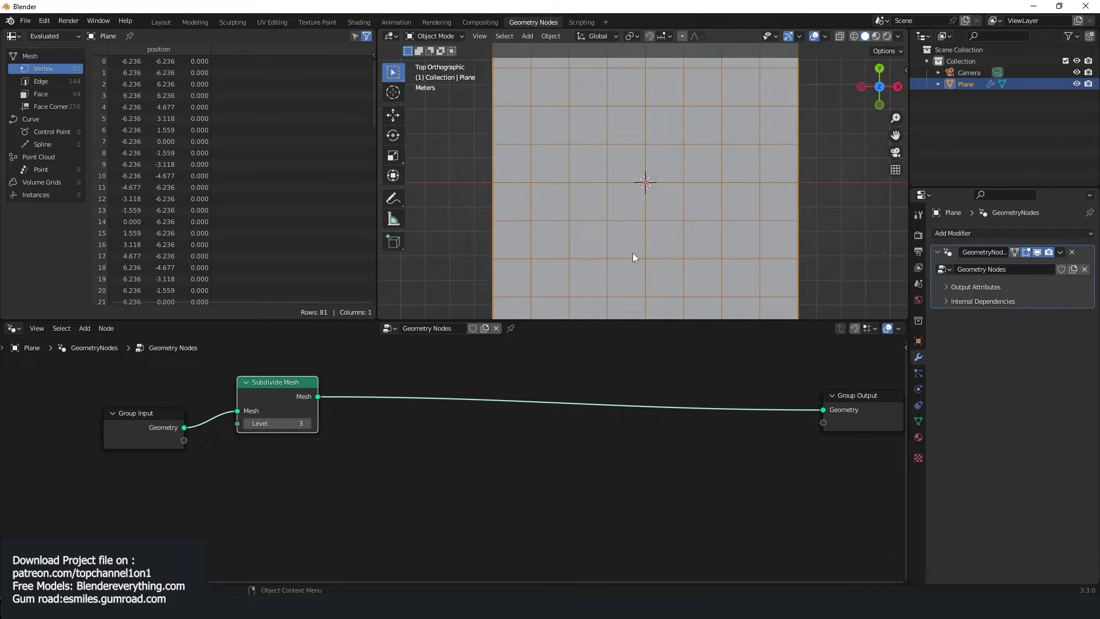
pyautogui.scroll(-3, 674, 185)
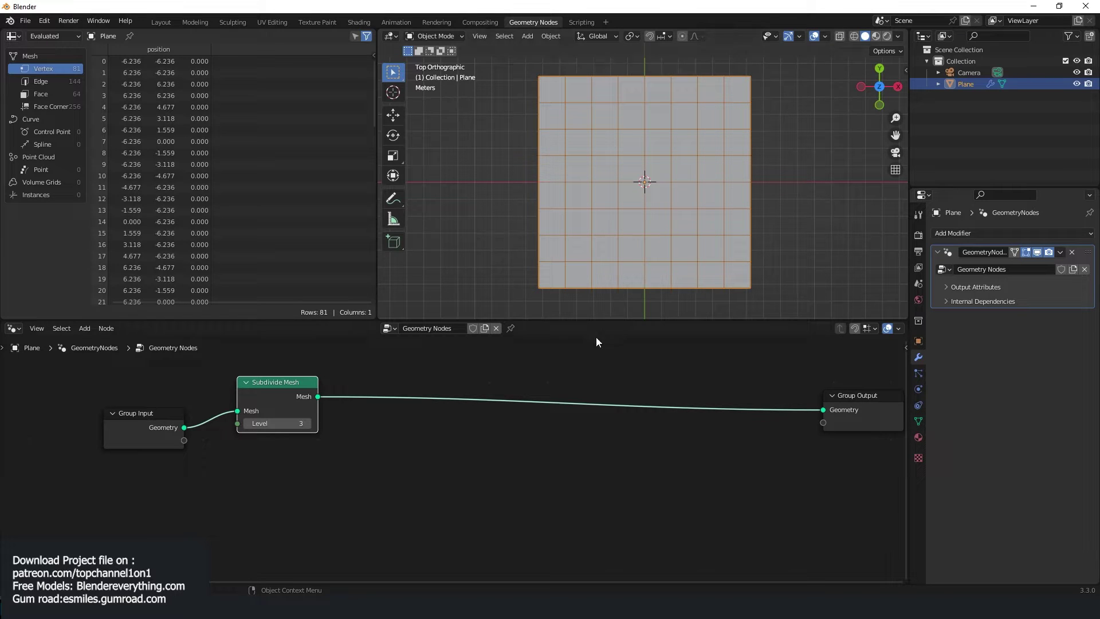
pyautogui.moveTo(626, 263); pyautogui.dragTo(710, 109, button='middle')
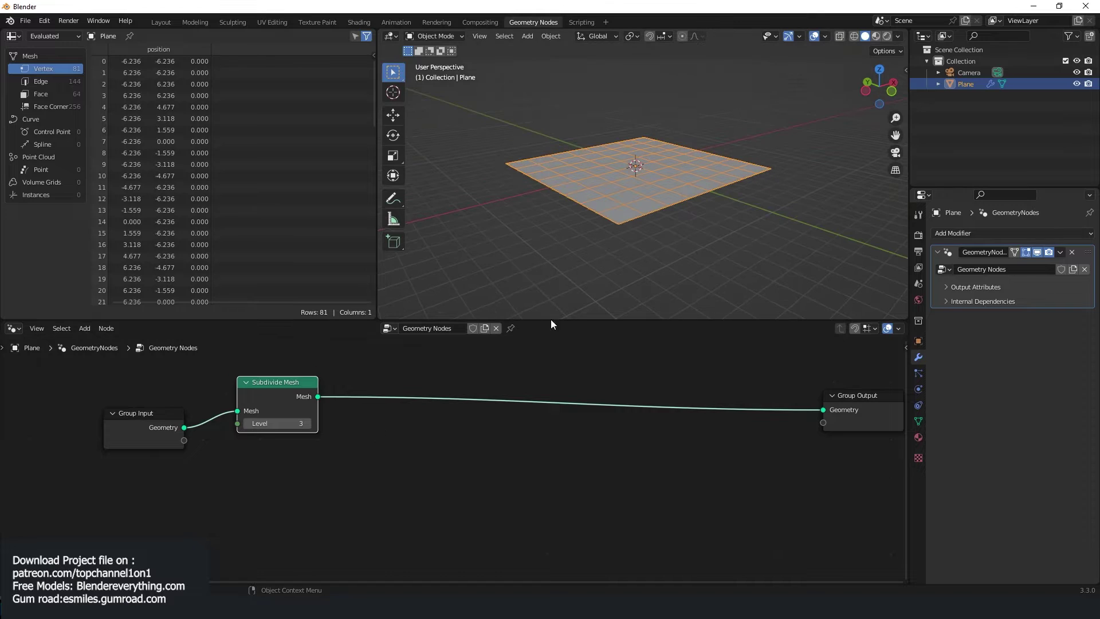
# Add a Distribute Points on Faces node below Subdivide Mesh and feed the Group Input geometry into its Mesh input
pyautogui.scroll(3, 352, 449)
pyautogui.hotkey('shift', 'a')
pyautogui.click(469, 347)
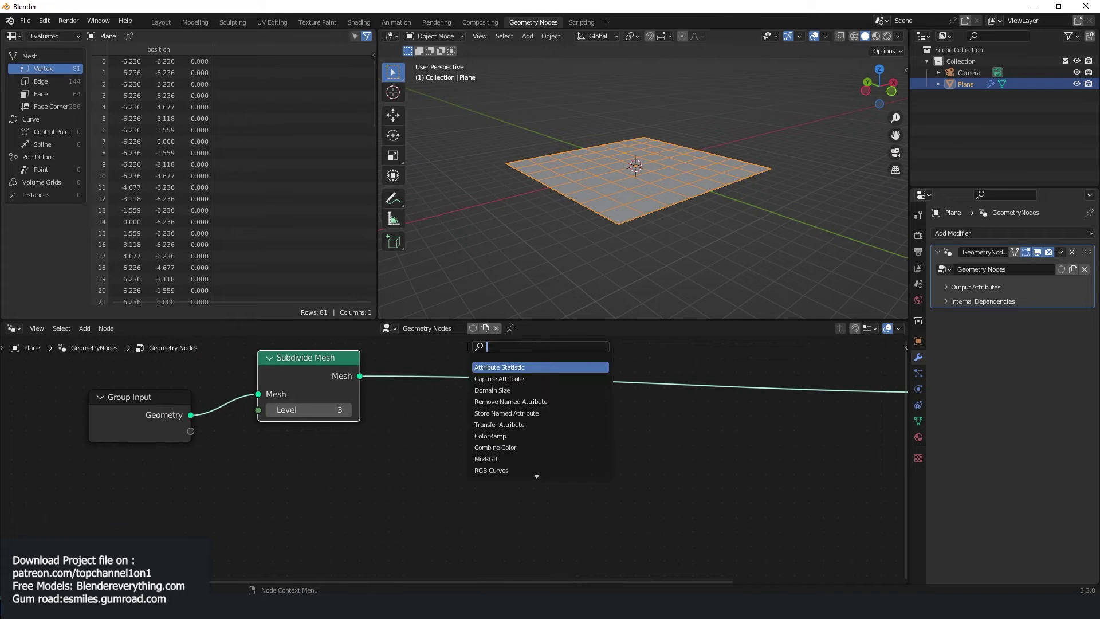
pyautogui.write('dis')
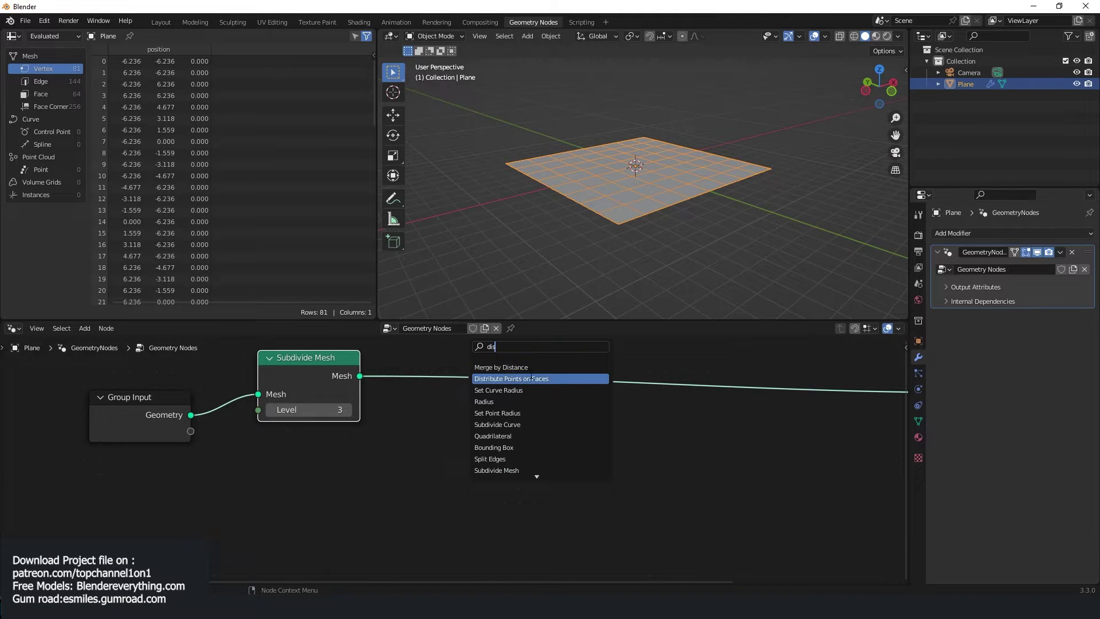
pyautogui.click(512, 378)
pyautogui.click(421, 411)
pyautogui.scroll(-2, 762, 136)
pyautogui.moveTo(763, 137); pyautogui.dragTo(685, 204, button='middle')
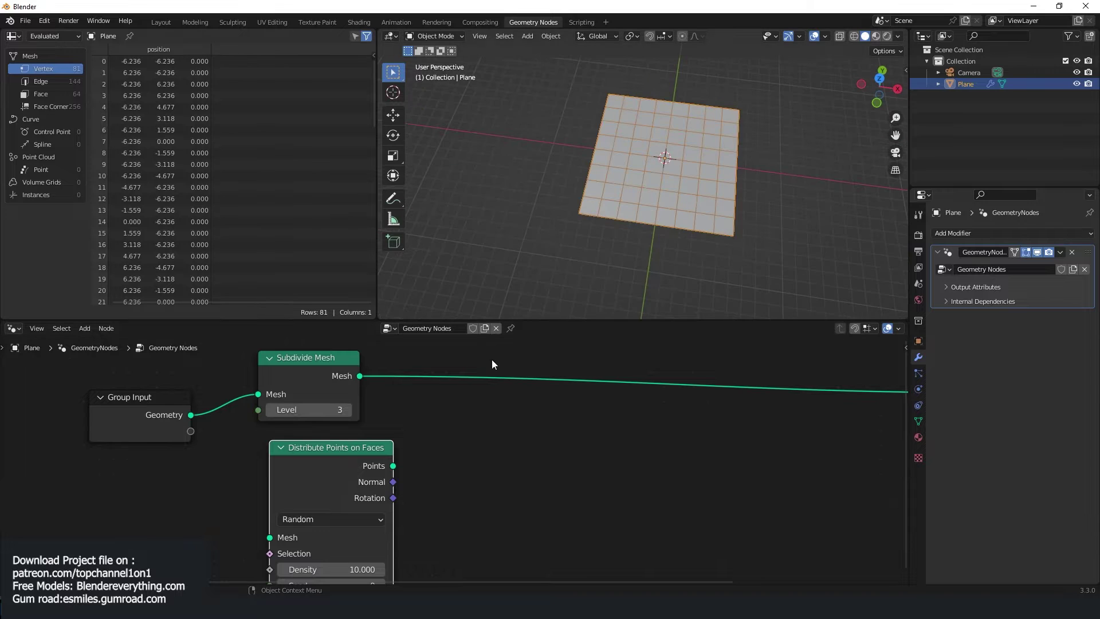
pyautogui.moveTo(196, 410); pyautogui.dragTo(274, 533)
# Delete the extra Viewer node and route the distributed points to the Group Output to preview them
pyautogui.keyDown('ctrl'); pyautogui.keyDown('shift'); pyautogui.click(352, 449); pyautogui.keyUp('shift'); pyautogui.keyUp('ctrl')
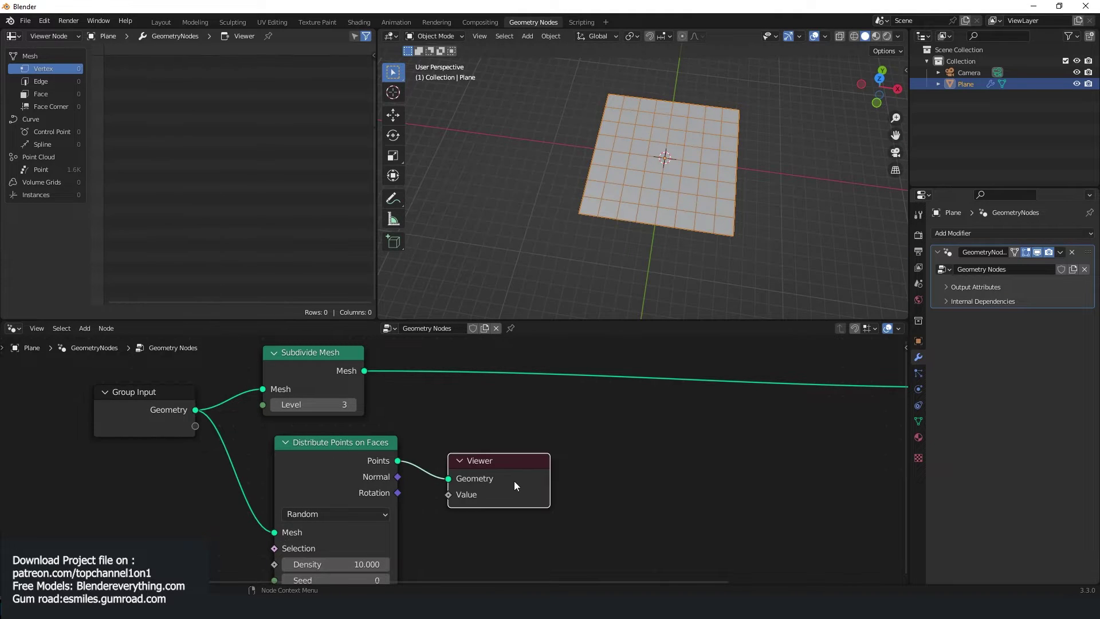
pyautogui.press('x')
pyautogui.keyDown('alt'); pyautogui.keyDown('shift'); pyautogui.click(380, 457); pyautogui.keyUp('shift'); pyautogui.keyUp('alt')
pyautogui.scroll(4, 700, 245)
pyautogui.moveTo(700, 245); pyautogui.dragTo(739, 232, button='middle')
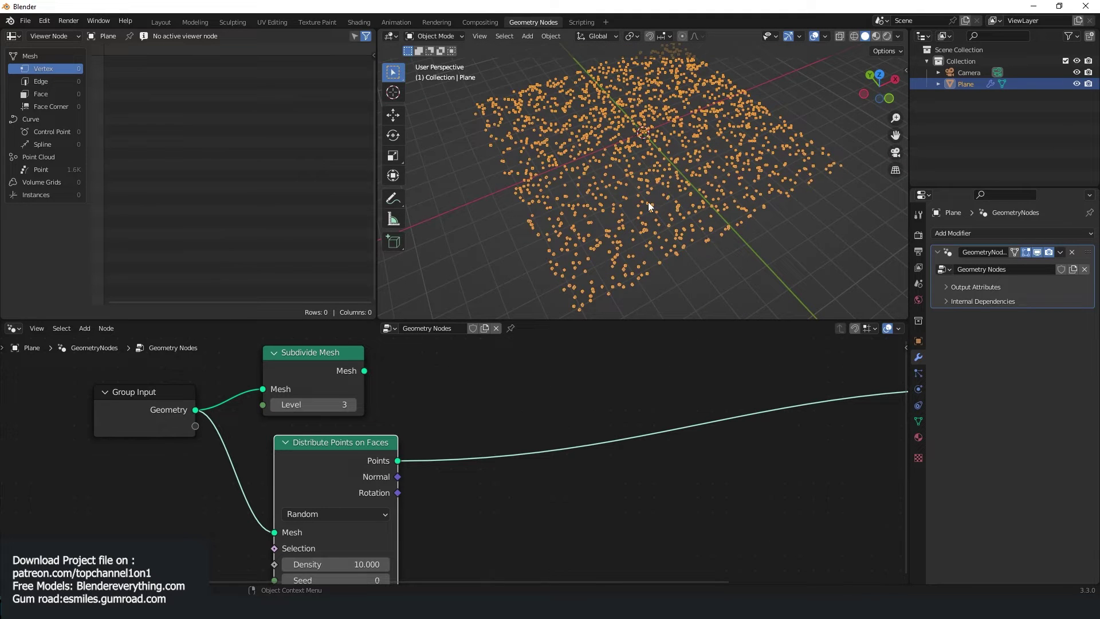
# Set the Distribute Points on Faces density to 1.4 and link Subdivide Mesh back to the Group Output
pyautogui.moveTo(513, 504); pyautogui.dragTo(535, 476, button='middle')
pyautogui.moveTo(367, 537); pyautogui.dragTo(303, 537)
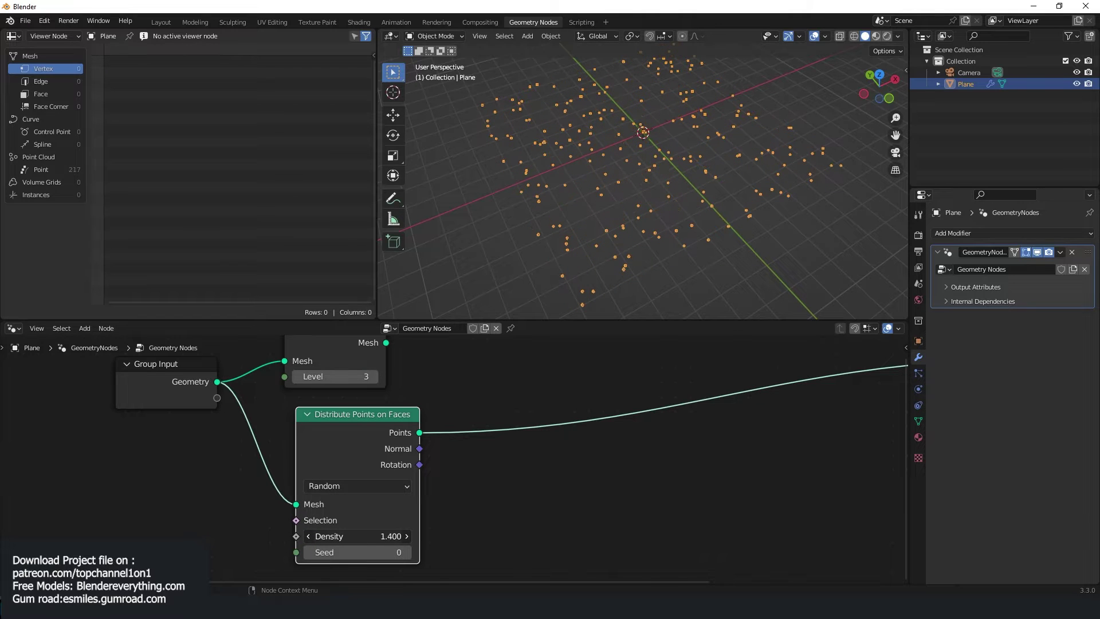
pyautogui.moveTo(645, 253); pyautogui.dragTo(646, 162, button='middle')
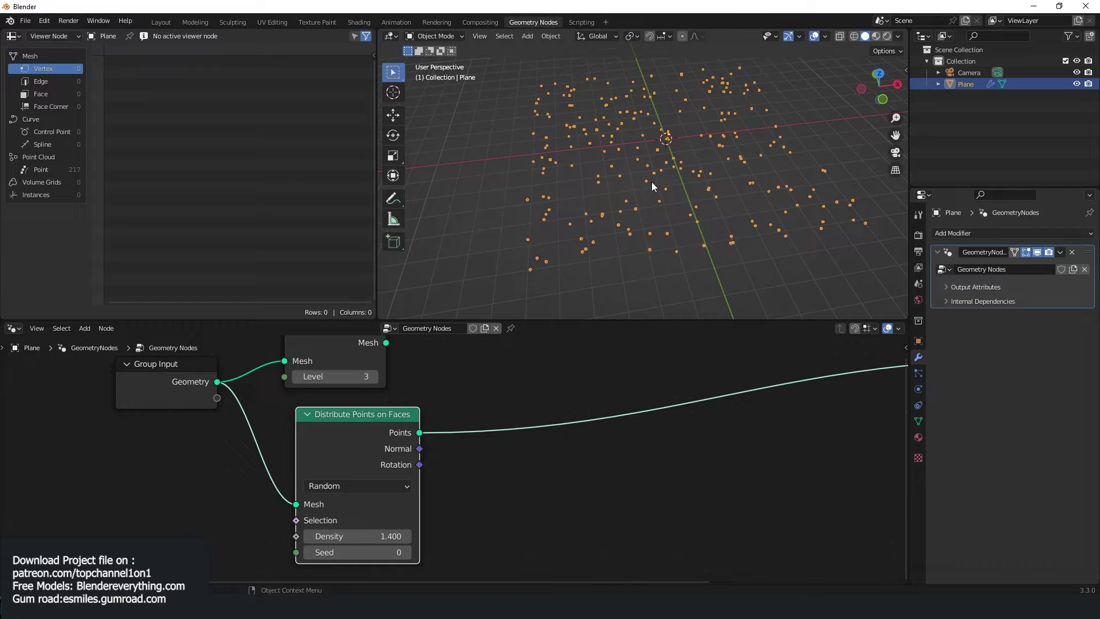
pyautogui.scroll(-2, 473, 463)
pyautogui.keyDown('ctrl'); pyautogui.keyDown('shift'); pyautogui.click(363, 372); pyautogui.keyUp('shift'); pyautogui.keyUp('ctrl')
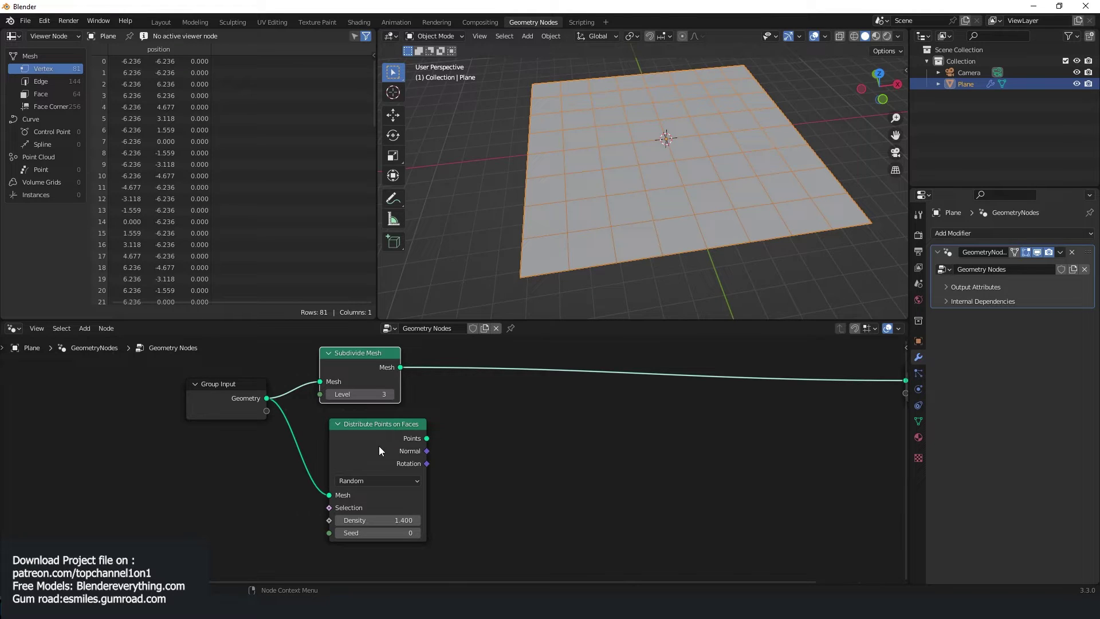
pyautogui.moveTo(379, 446); pyautogui.dragTo(367, 458)
# Add a Transfer Attribute node and connect the distributed Points output to its Source input
pyautogui.hotkey('shift', 'a')
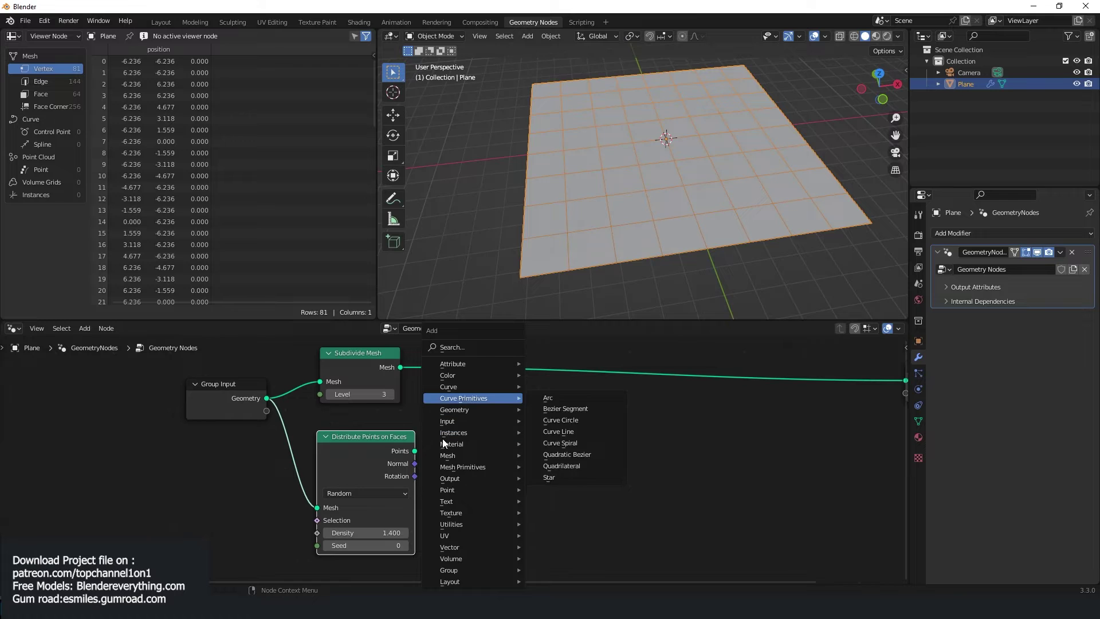
pyautogui.click(450, 347)
pyautogui.write('ca')
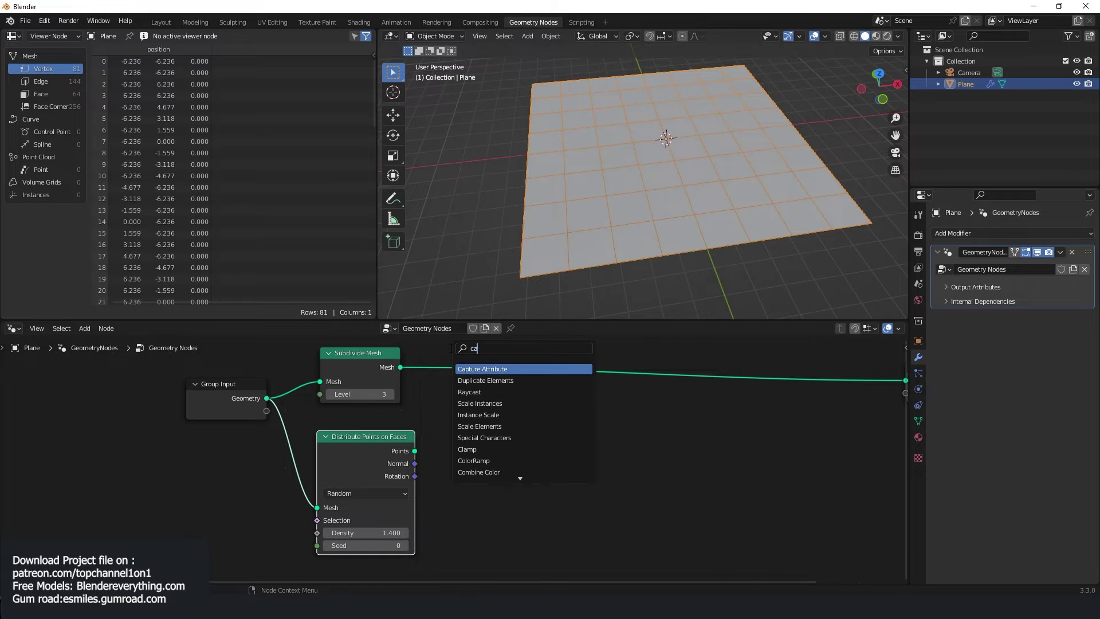
pyautogui.hotkey('ctrl', 'a')
pyautogui.write('tra')
pyautogui.click(487, 380)
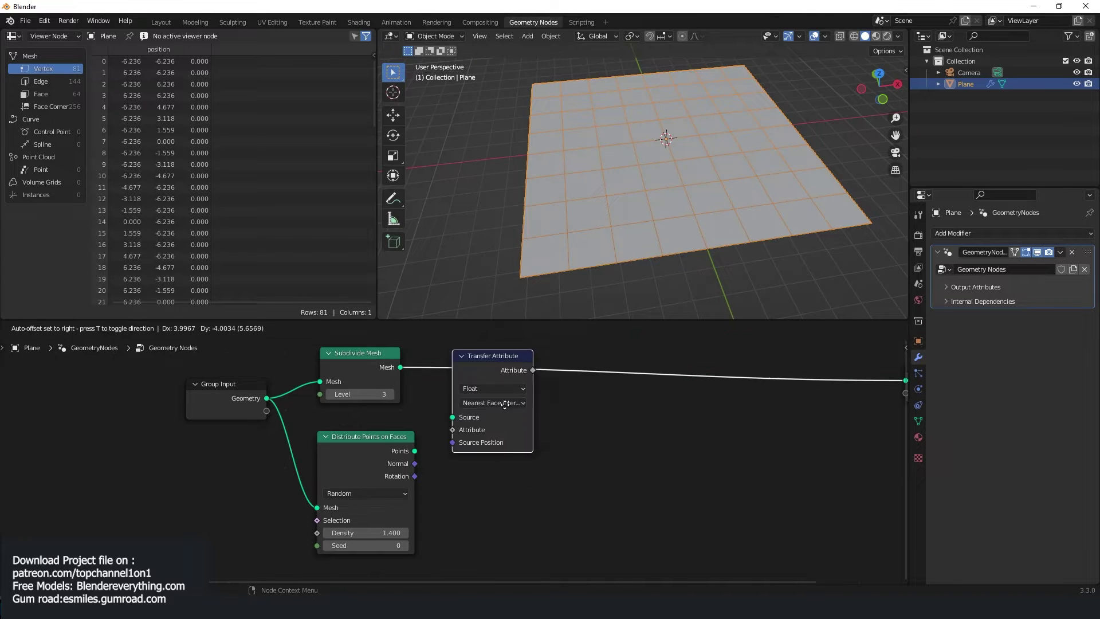
pyautogui.click(544, 455)
pyautogui.moveTo(415, 451); pyautogui.dragTo(493, 469)
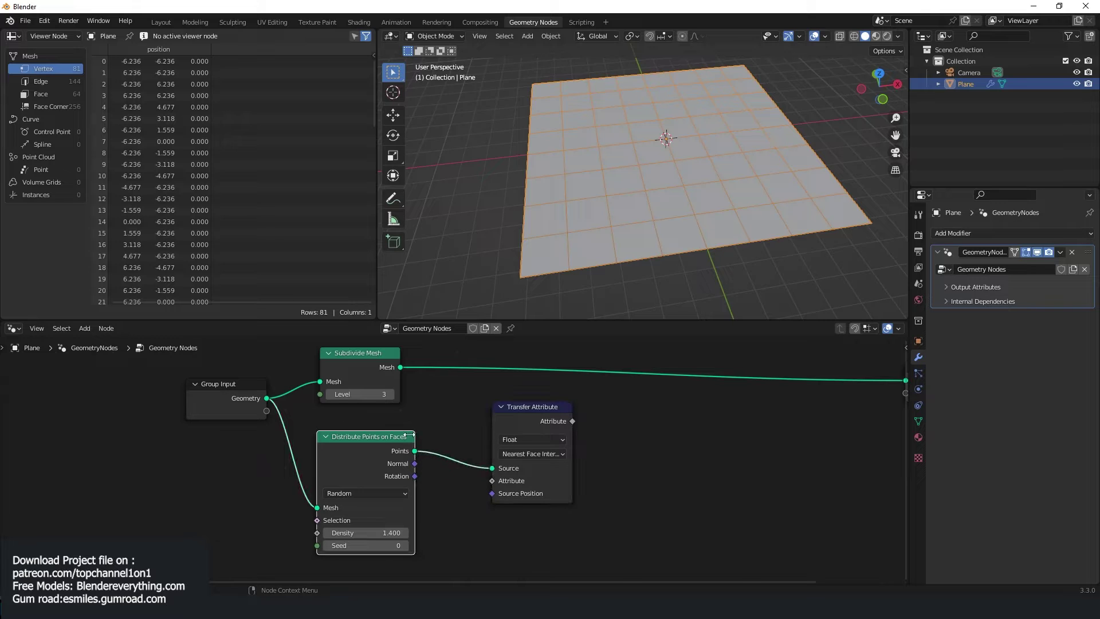
# Add a Position node just below the Transfer Attribute node
pyautogui.moveTo(524, 427); pyautogui.dragTo(552, 411, button='middle')
pyautogui.hotkey('shift', 'a')
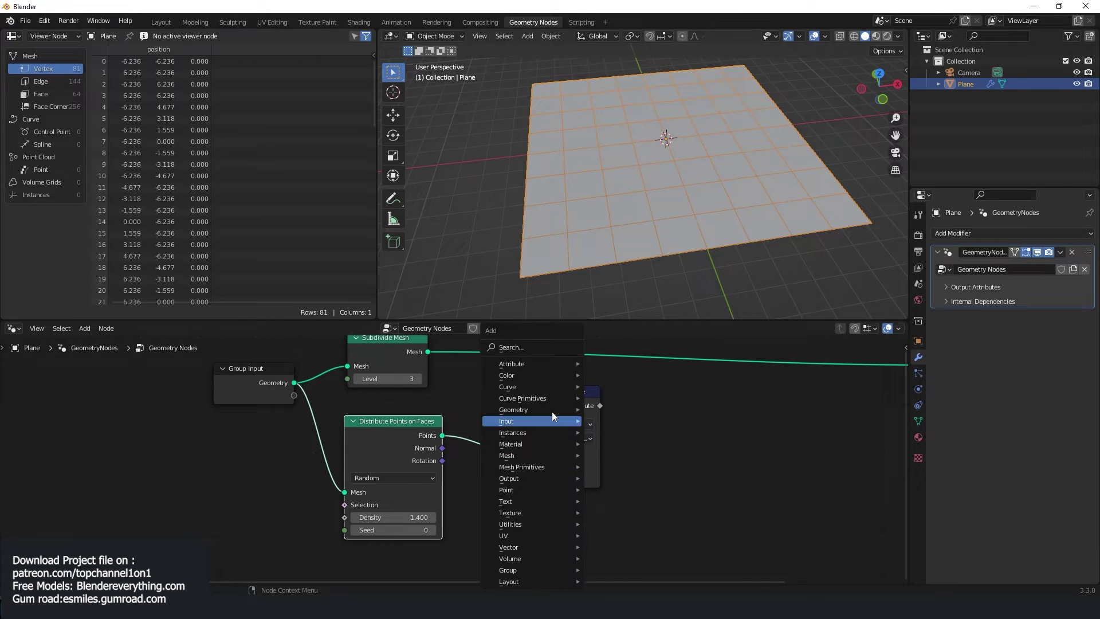
pyautogui.click(539, 347)
pyautogui.write('posi')
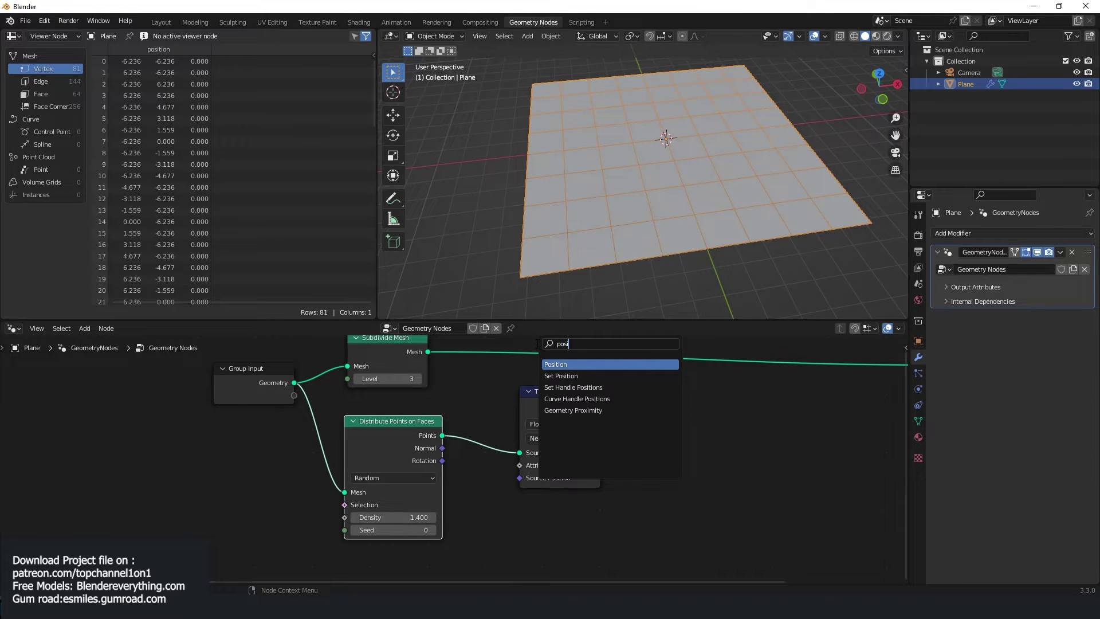
pyautogui.click(555, 364)
pyautogui.click(542, 518)
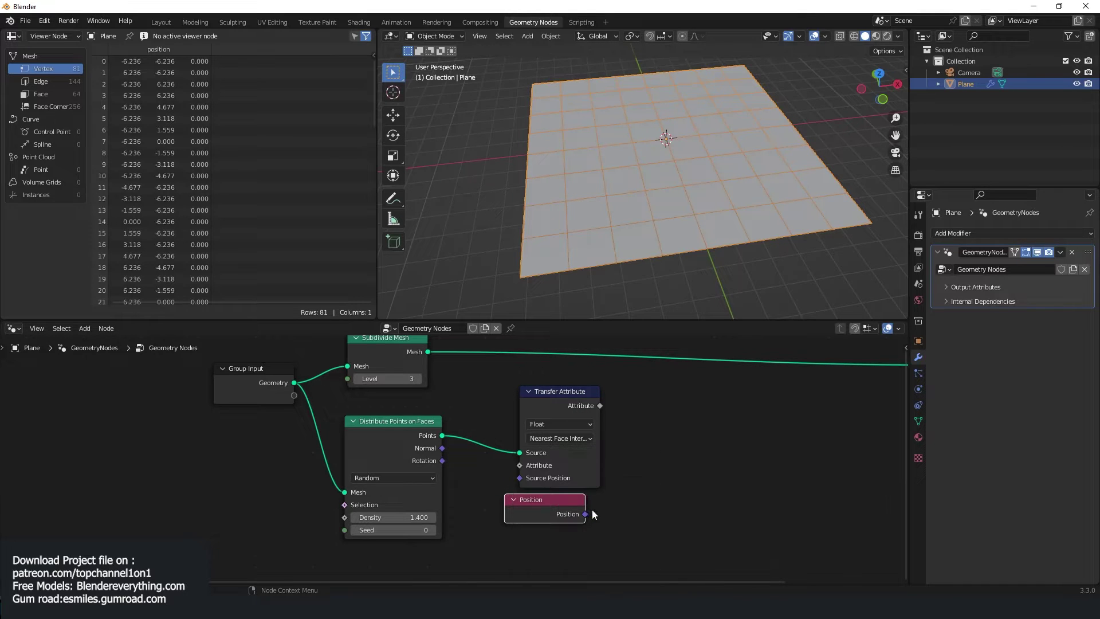
# Set the Transfer Attribute data type to Vector and connect the Position node to its Attribute input
pyautogui.click(570, 425)
pyautogui.click(565, 460)
pyautogui.moveTo(586, 514); pyautogui.dragTo(520, 466)
pyautogui.moveTo(572, 432); pyautogui.dragTo(536, 474, button='middle')
pyautogui.moveTo(535, 448); pyautogui.dragTo(502, 449)
# Insert a Set Position node after Subdivide Mesh and connect the transferred attribute to its Position input
pyautogui.hotkey('shift', 'a')
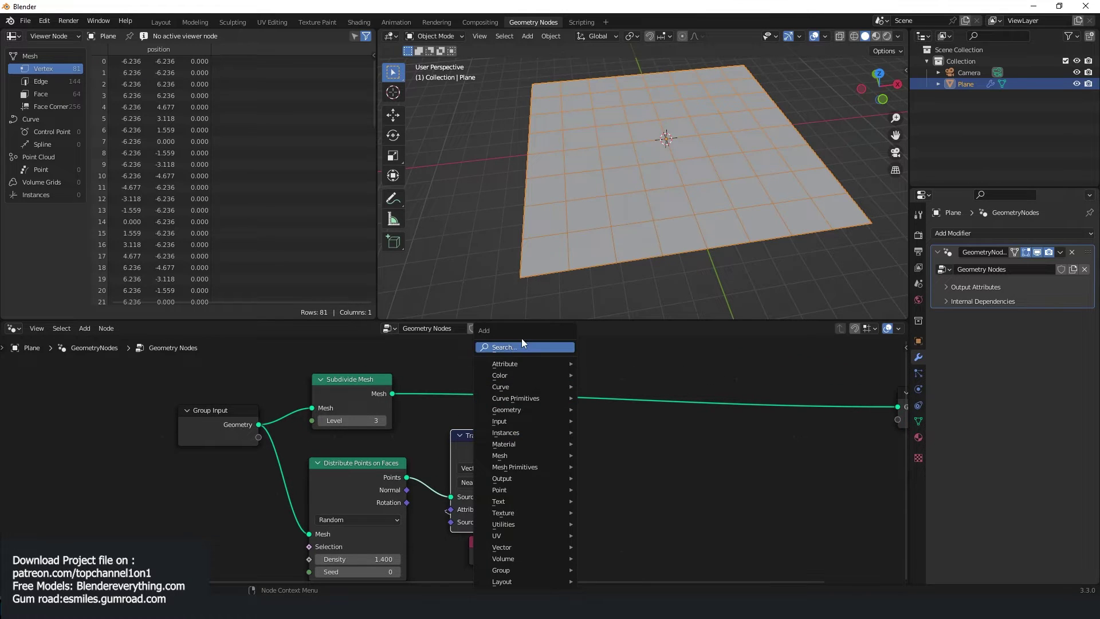
pyautogui.write('set p')
pyautogui.press('Return')
pyautogui.click(630, 381)
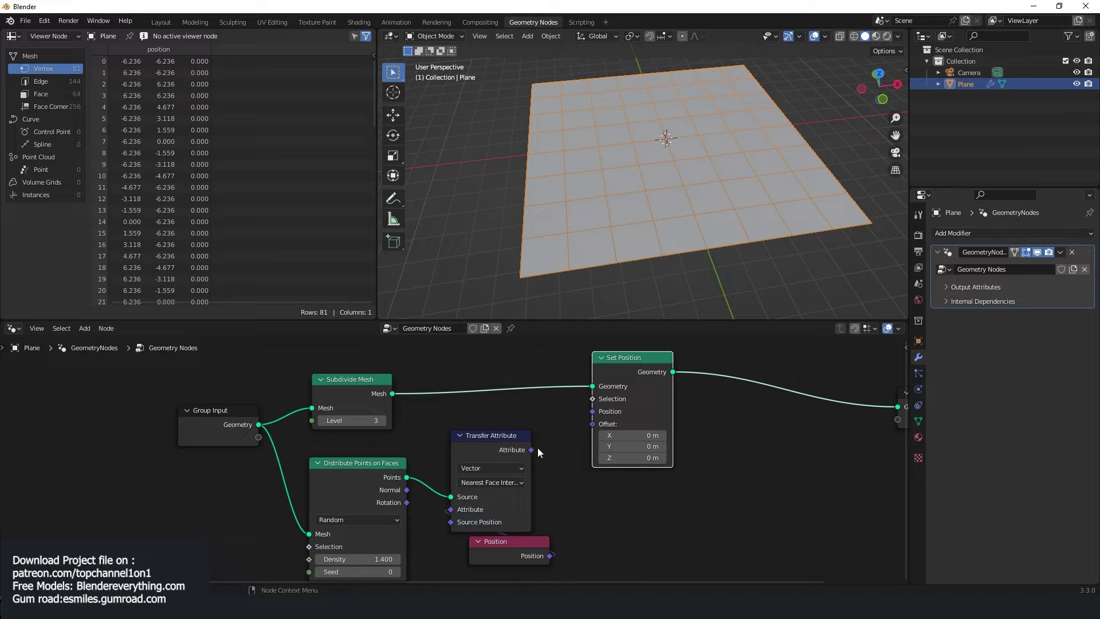
pyautogui.moveTo(533, 449); pyautogui.dragTo(600, 413)
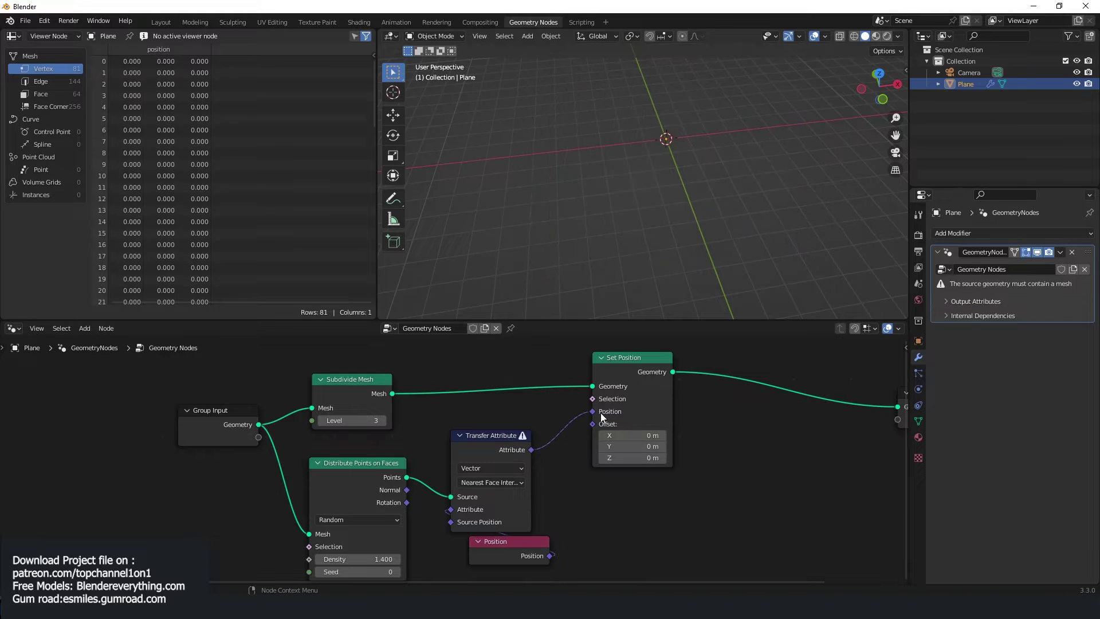
# Change the Transfer Attribute mapping to Nearest
pyautogui.moveTo(597, 459); pyautogui.dragTo(659, 418, button='middle')
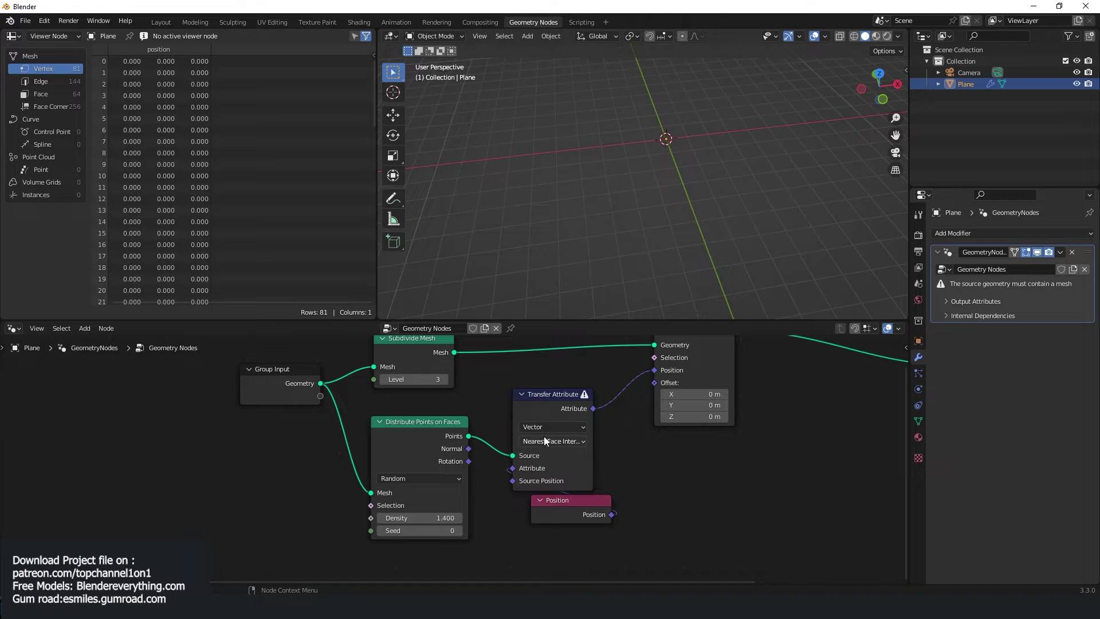
pyautogui.click(551, 440)
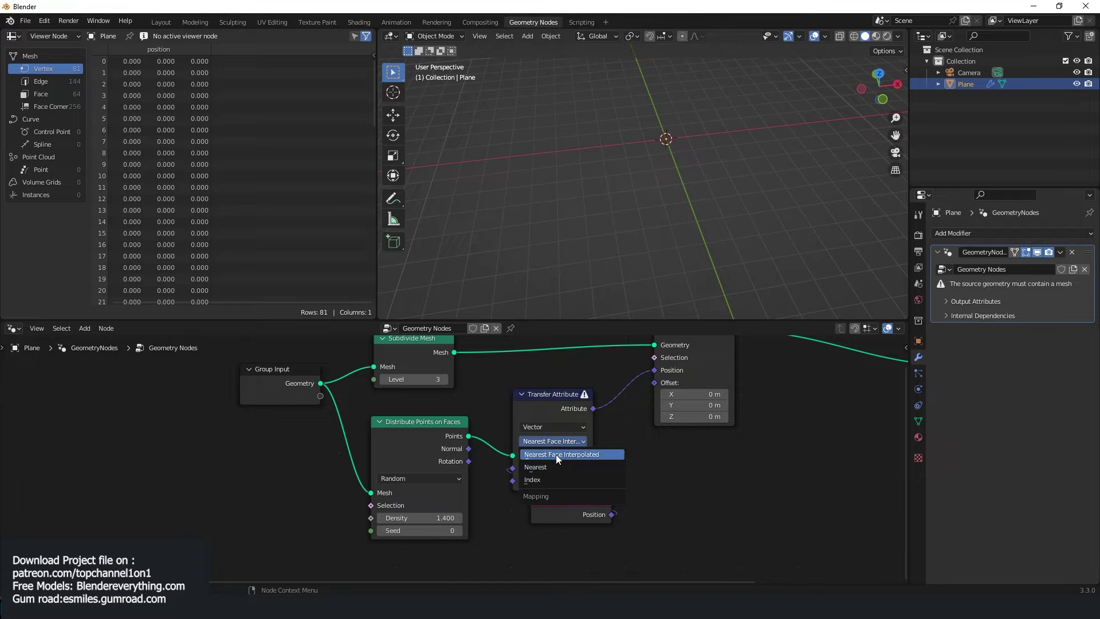
pyautogui.click(548, 466)
# Lower the density of the Distribute Points on Faces node to 1.1
pyautogui.moveTo(687, 264); pyautogui.dragTo(757, 229, button='middle')
pyautogui.moveTo(462, 524)
pyautogui.mouseDown()
pyautogui.moveTo(404, 524)
pyautogui.moveTo(450, 524)
pyautogui.mouseUp()
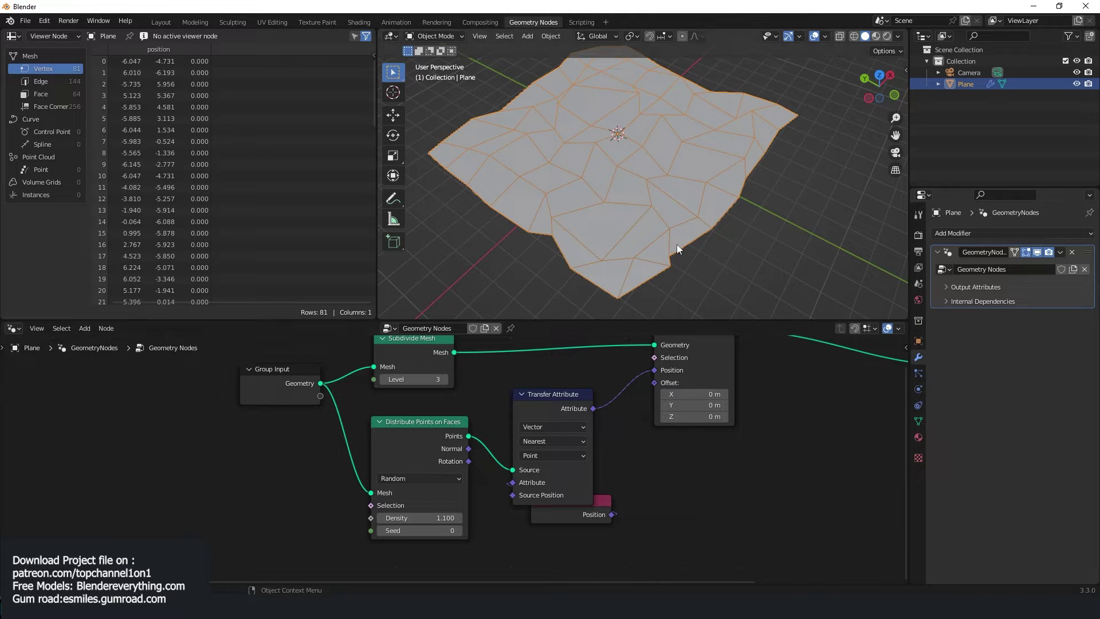
pyautogui.scroll(3, 676, 244)
pyautogui.moveTo(677, 244); pyautogui.dragTo(726, 245, button='middle')
# Switch the point distribution method to Poisson Disk and set its minimum distance to 2.53 m
pyautogui.click(430, 479)
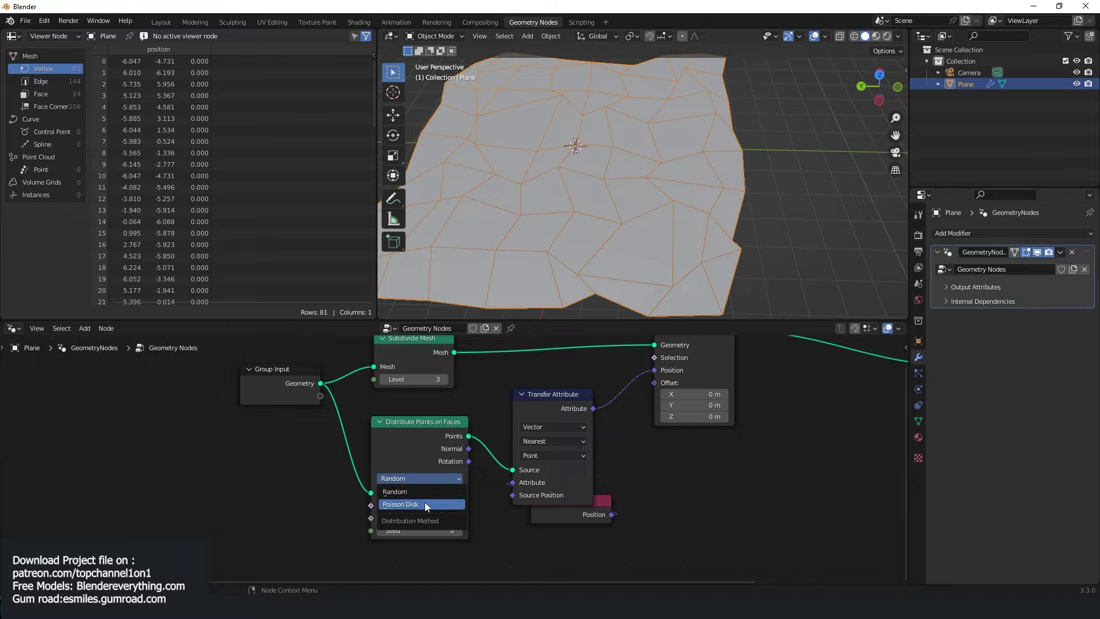
pyautogui.click(424, 502)
pyautogui.moveTo(476, 517); pyautogui.dragTo(533, 498, button='middle')
pyautogui.moveTo(475, 499); pyautogui.dragTo(641, 499)
pyautogui.hotkey('ctrl', 'z')
pyautogui.moveTo(533, 498); pyautogui.dragTo(526, 499)
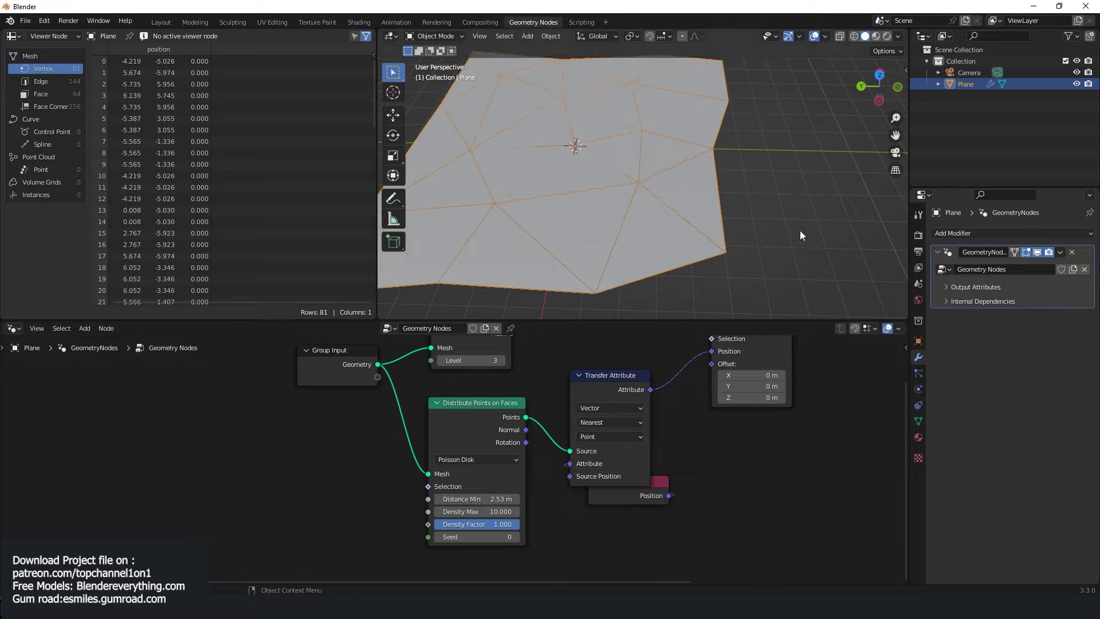
pyautogui.moveTo(738, 222)
pyautogui.mouseDown(button='middle')
pyautogui.moveTo(744, 241)
pyautogui.moveTo(688, 255)
pyautogui.moveTo(746, 236)
pyautogui.mouseUp(button='middle')
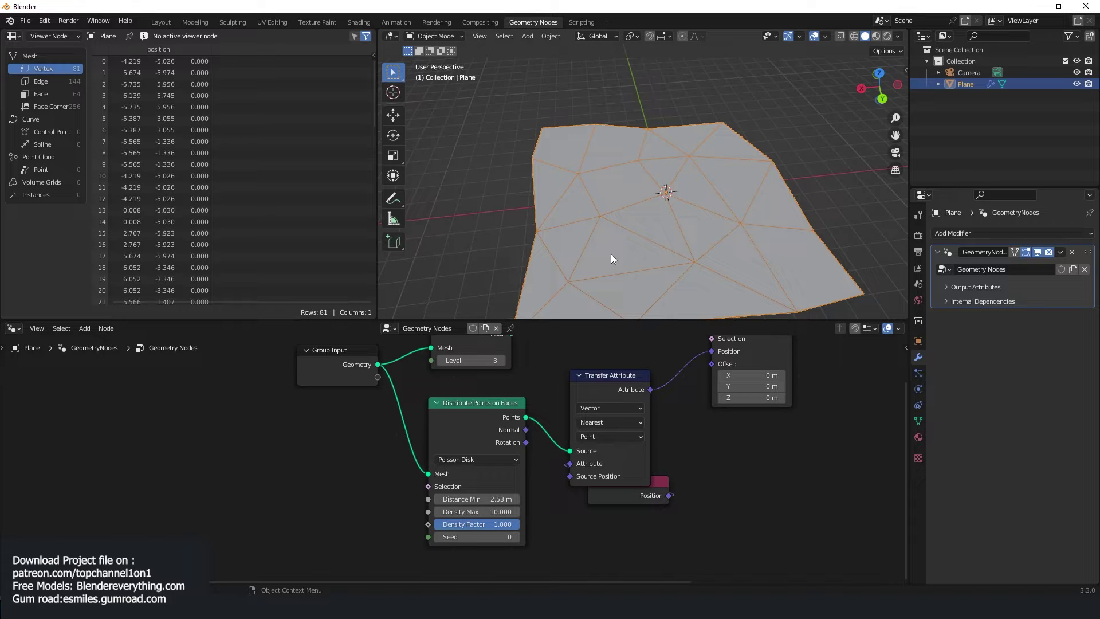
# Rearrange the node tree by moving the Position node below Transfer Attribute and the Set Position node closer to it
pyautogui.moveTo(637, 501); pyautogui.dragTo(619, 521)
pyautogui.moveTo(714, 422); pyautogui.dragTo(718, 462, button='middle')
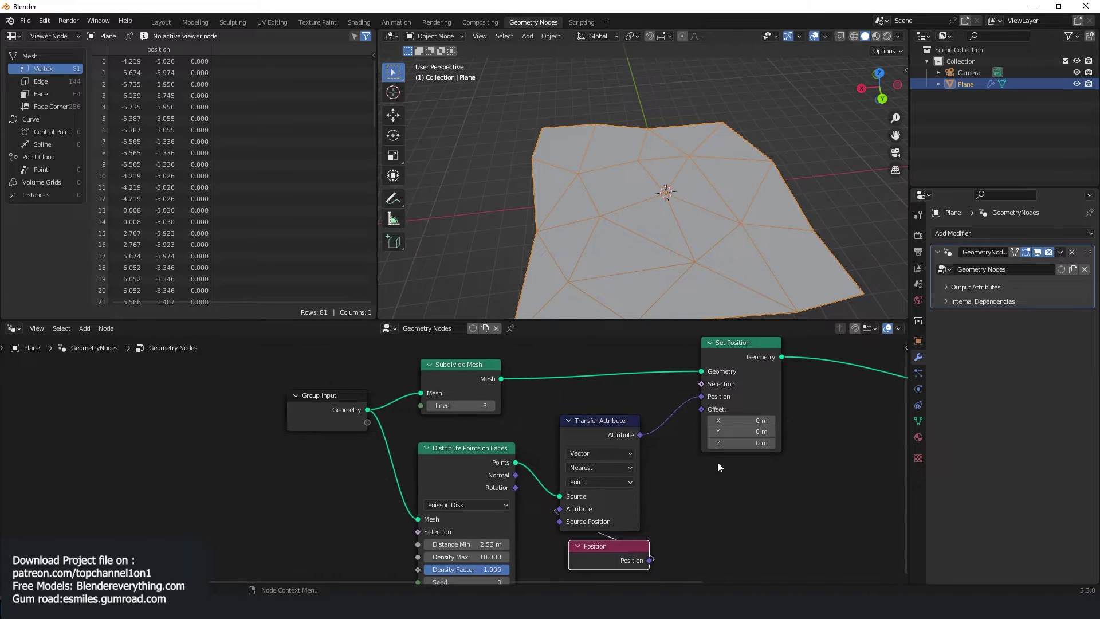
pyautogui.moveTo(759, 348); pyautogui.dragTo(708, 391)
pyautogui.scroll(-2, 710, 401)
pyautogui.moveTo(662, 360); pyautogui.dragTo(570, 364, button='middle')
pyautogui.keyDown('shift'); pyautogui.moveTo(605, 279); pyautogui.dragTo(647, 257, button='middle'); pyautogui.keyUp('shift')
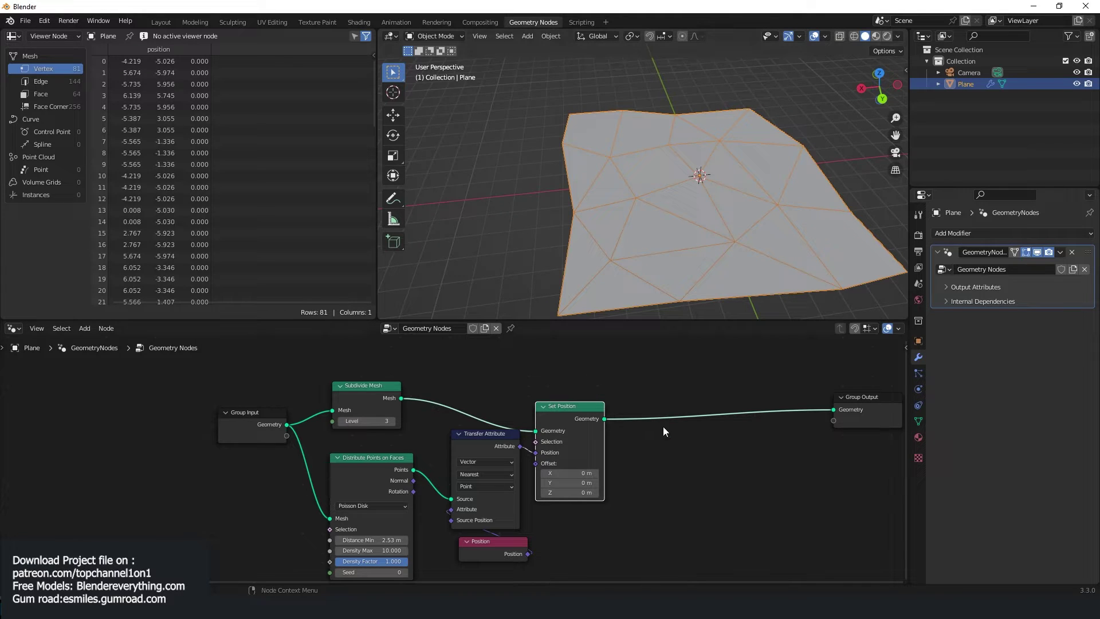
# Insert a Merge by Distance node between Set Position and Group Output
pyautogui.hotkey('shift', 'a')
pyautogui.click(655, 348)
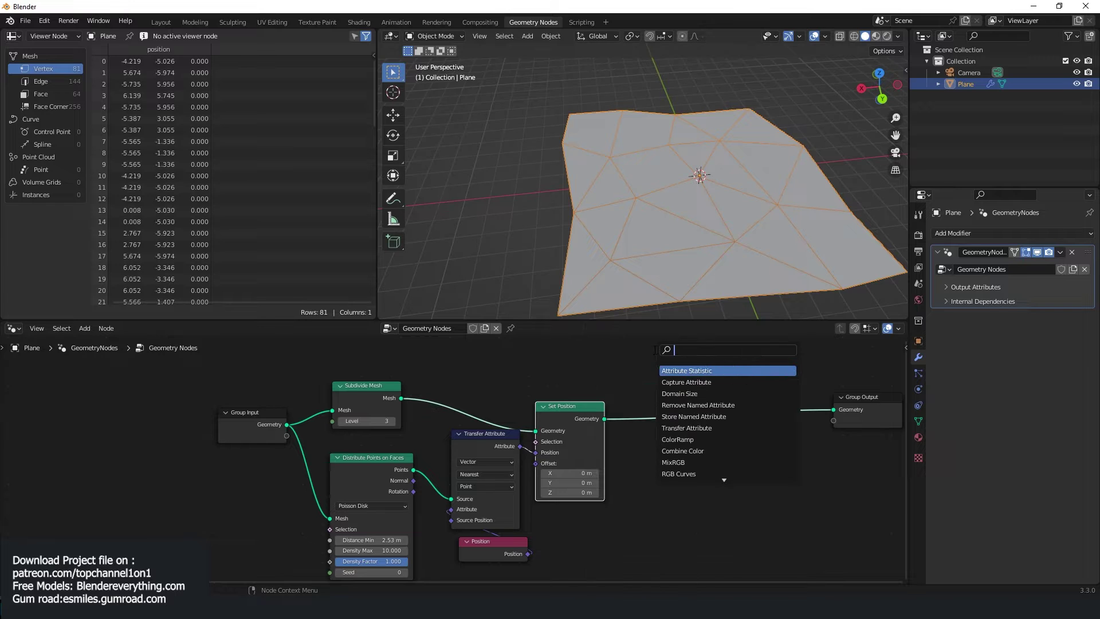
pyautogui.write('mer')
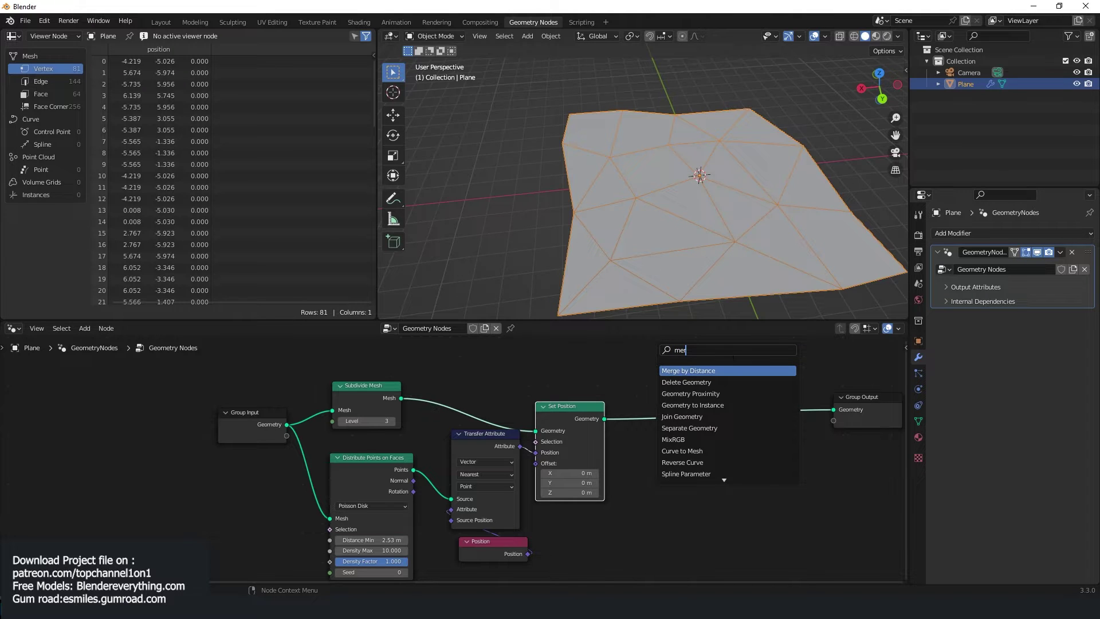
pyautogui.press('Return')
pyautogui.click(665, 397)
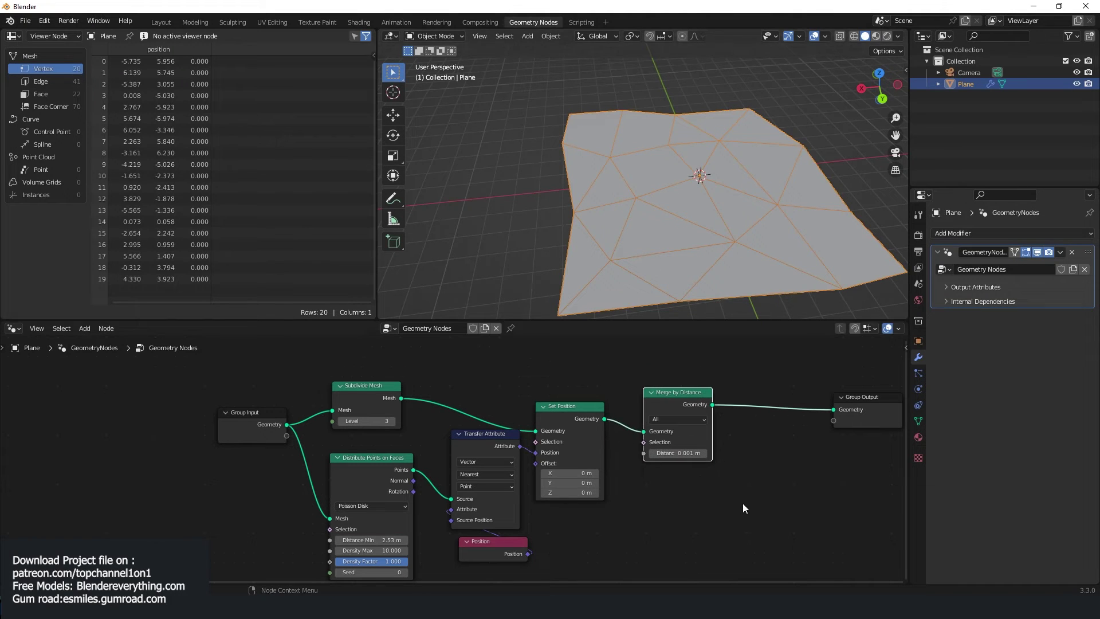
# Move Group Output farther away and insert an Extrude Mesh node between it and Merge by Distance
pyautogui.scroll(-4, 791, 516)
pyautogui.moveTo(791, 516); pyautogui.dragTo(610, 555, button='middle')
pyautogui.moveTo(659, 476); pyautogui.dragTo(713, 472)
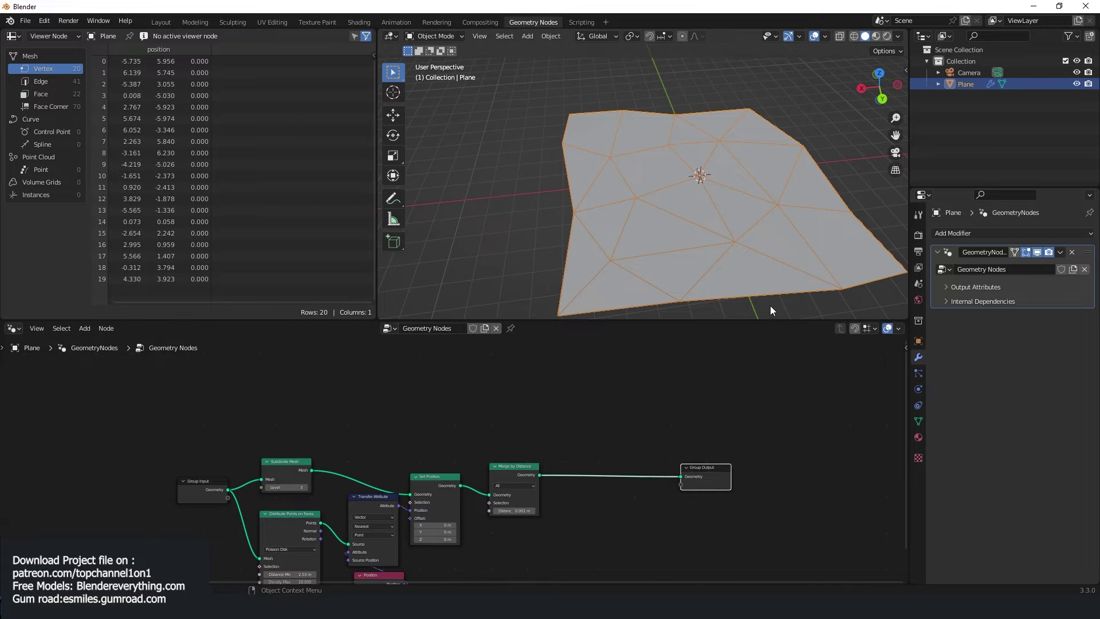
pyautogui.keyDown('shift'); pyautogui.moveTo(770, 309); pyautogui.dragTo(764, 281, button='middle'); pyautogui.keyUp('shift')
pyautogui.scroll(3, 675, 394)
pyautogui.hotkey('shift', 'a')
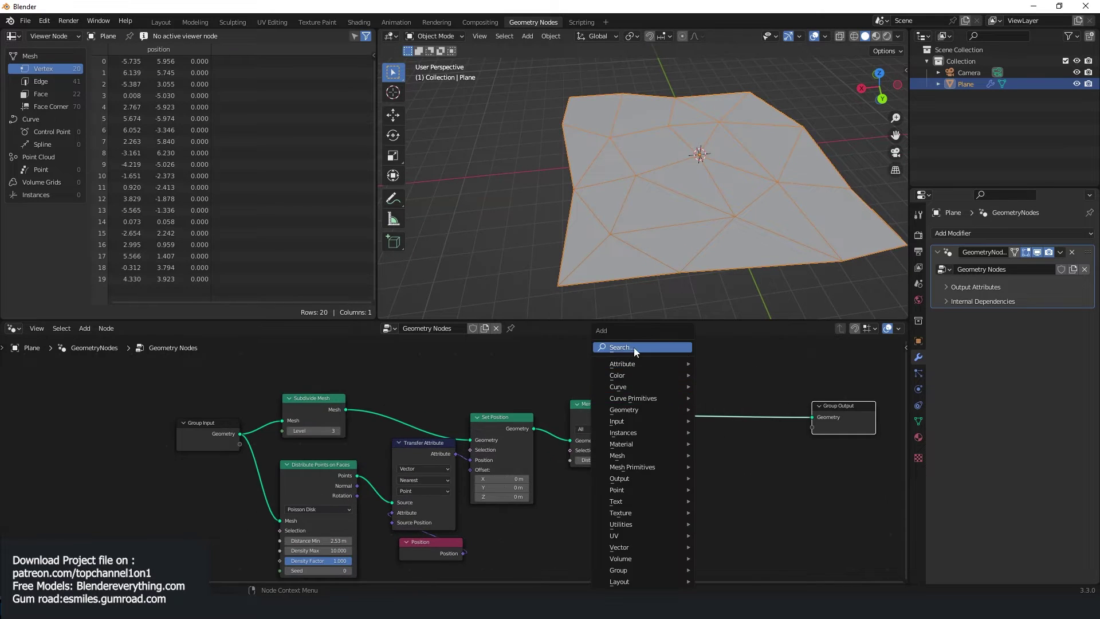
pyautogui.click(634, 348)
pyautogui.write('ex')
pyautogui.click(659, 368)
pyautogui.click(695, 393)
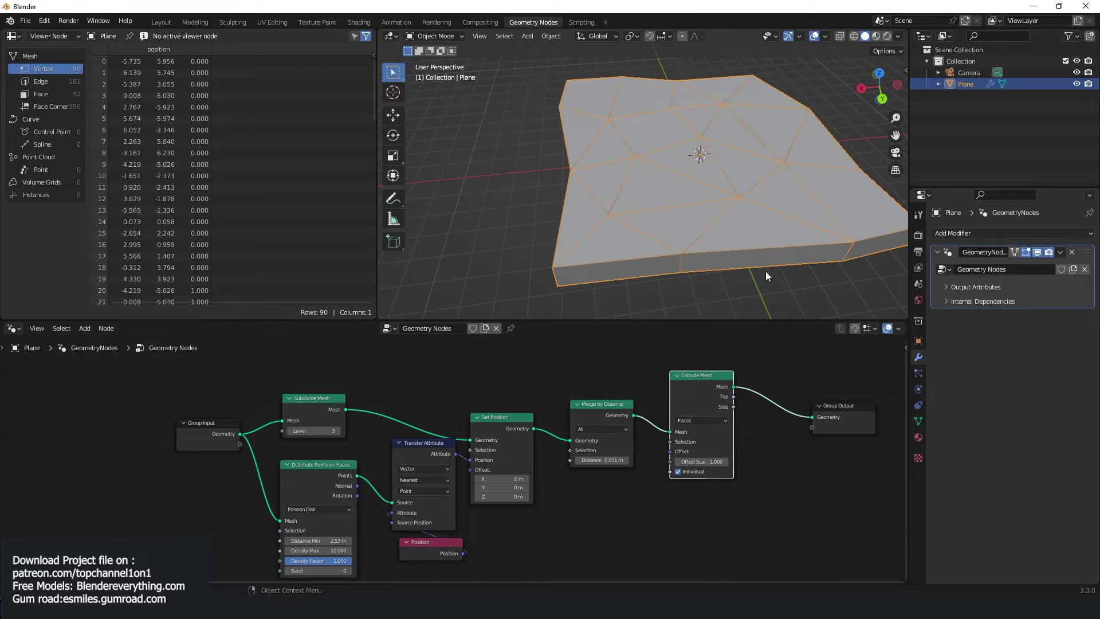
# Set the Extrude Mesh offset scale to 0 and mute the node
pyautogui.moveTo(782, 200); pyautogui.dragTo(752, 135, button='middle')
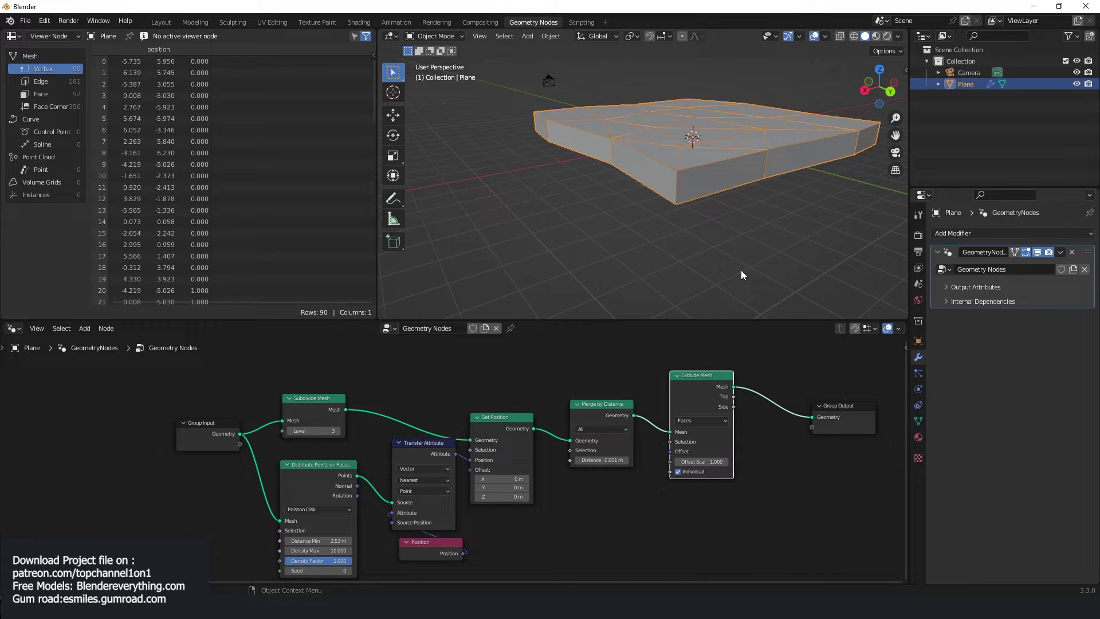
pyautogui.click(706, 462)
pyautogui.write('0')
pyautogui.press('Return')
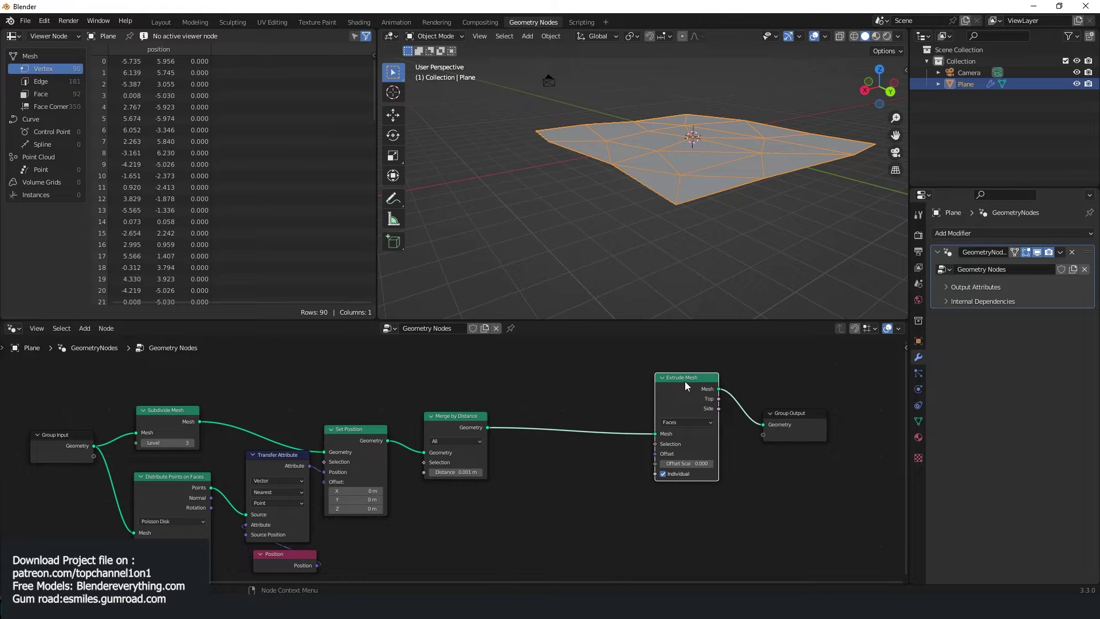
pyautogui.press('m')
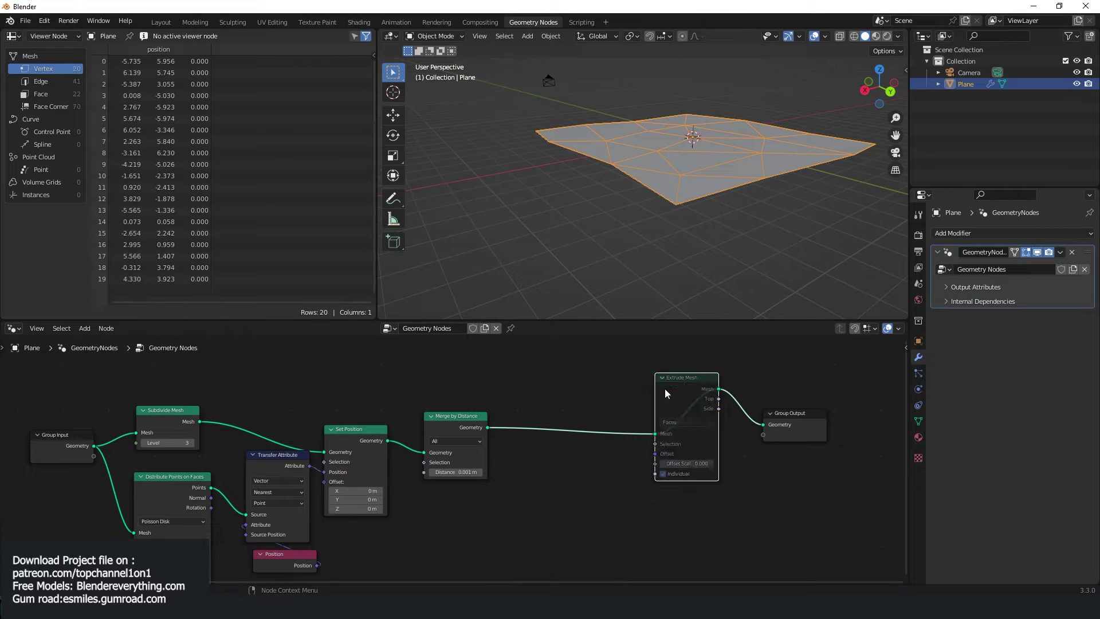
# Move Merge by Distance closer to Set Position and insert a Split Edges node between it and Extrude Mesh
pyautogui.moveTo(604, 396); pyautogui.dragTo(611, 395, button='middle')
pyautogui.moveTo(468, 427); pyautogui.dragTo(441, 417)
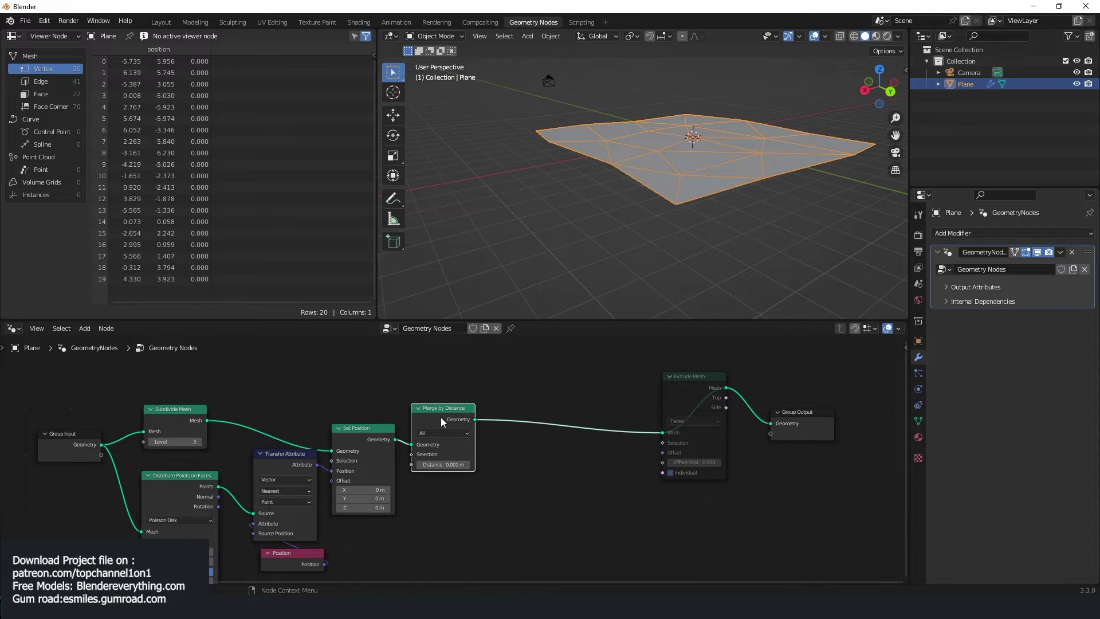
pyautogui.scroll(2, 442, 418)
pyautogui.hotkey('shift', 'a')
pyautogui.click(555, 344)
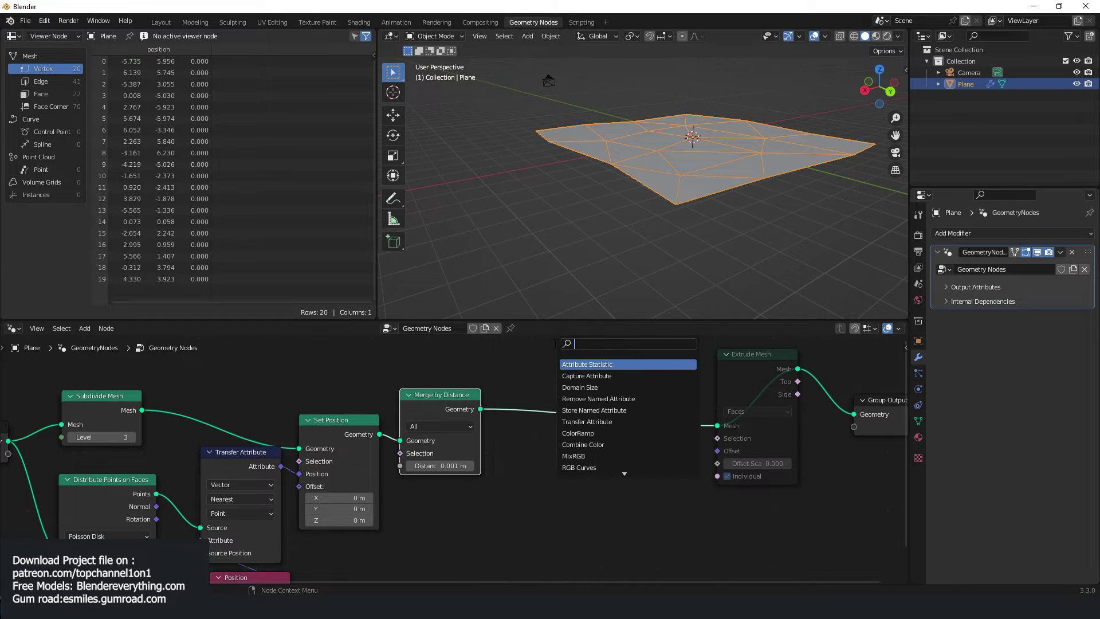
pyautogui.write('spli')
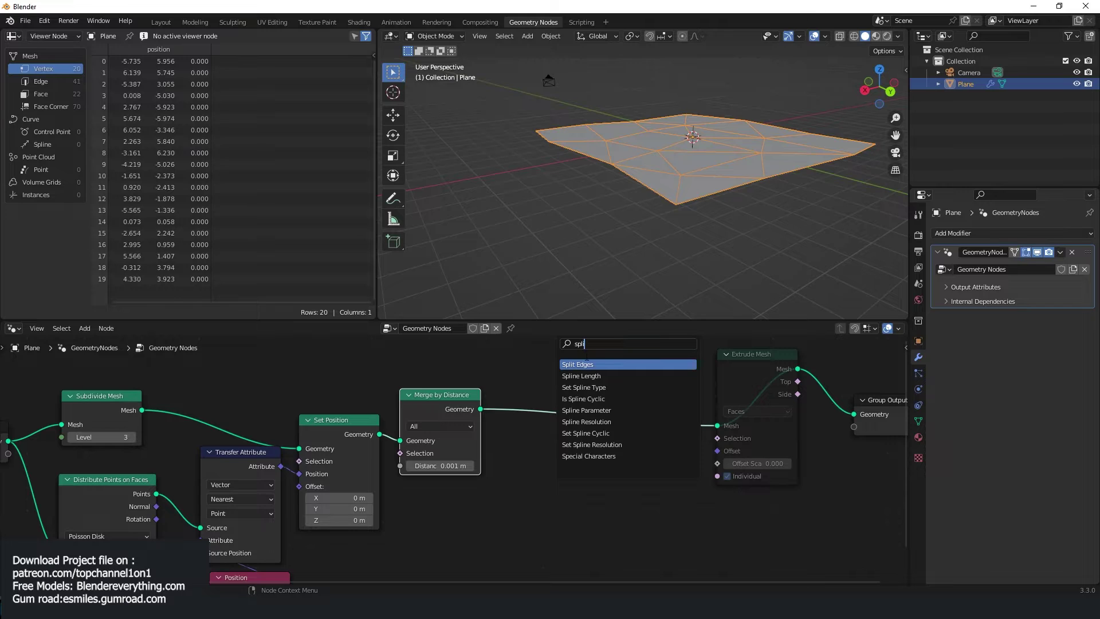
pyautogui.click(584, 365)
pyautogui.click(553, 382)
# Insert a Scale Elements node between Split Edges and the muted Extrude Mesh node
pyautogui.hotkey('shift', 'a')
pyautogui.click(575, 350)
pyautogui.write('sca')
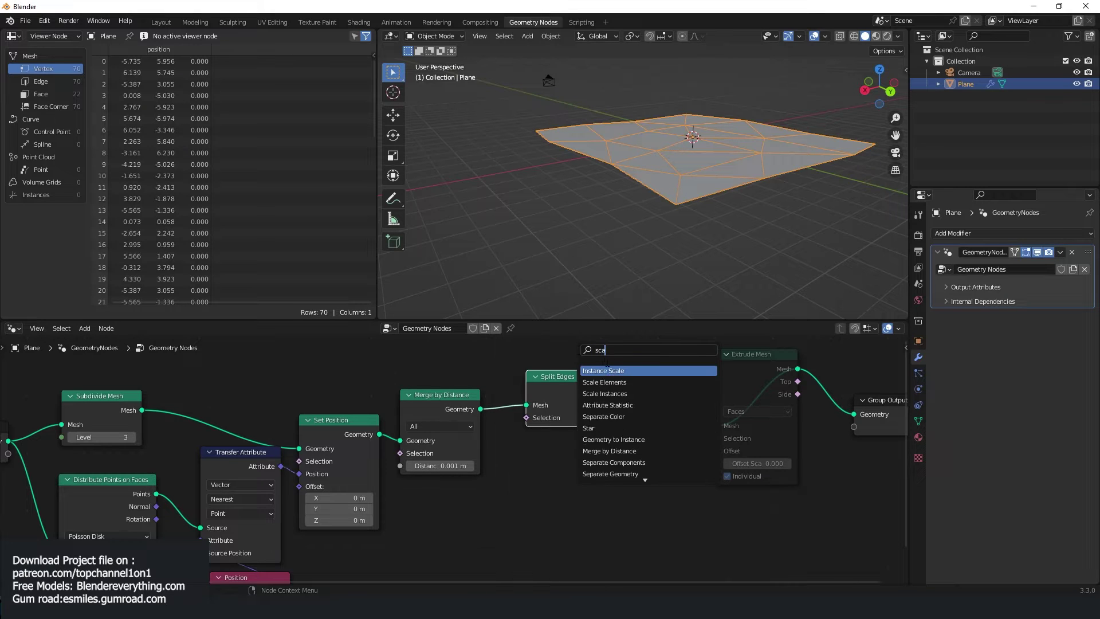
pyautogui.click(623, 383)
pyautogui.click(667, 389)
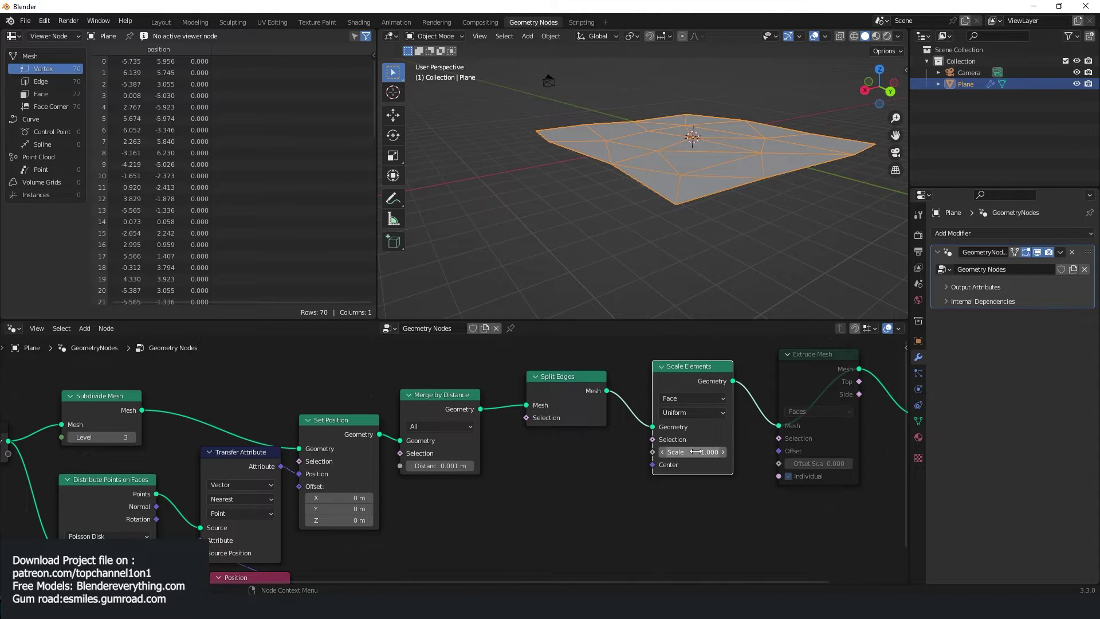
# Lower the face scale in Scale Elements to 0.870 and further down to 0.700
pyautogui.moveTo(694, 452)
pyautogui.mouseDown()
pyautogui.moveTo(660, 452)
pyautogui.moveTo(705, 452)
pyautogui.mouseUp()
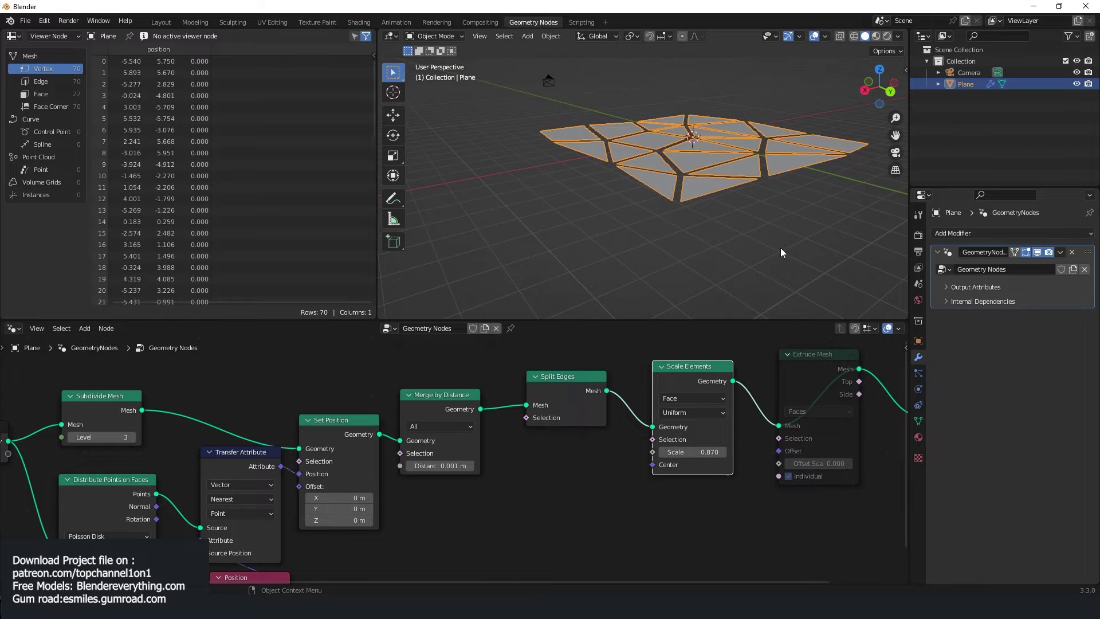
pyautogui.moveTo(780, 248); pyautogui.dragTo(689, 263, button='middle')
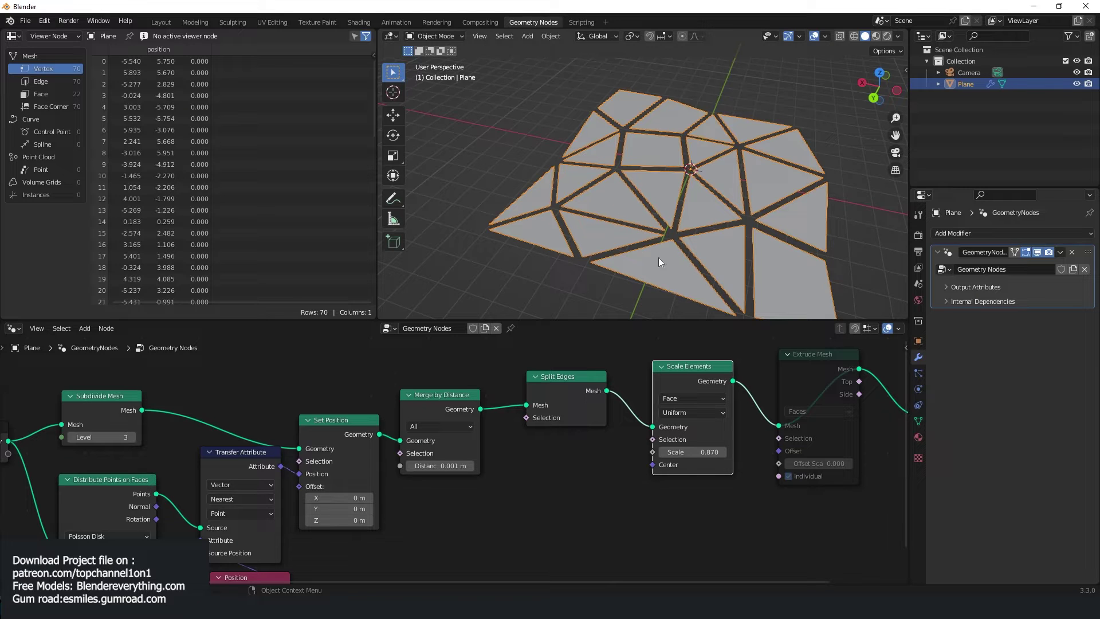
pyautogui.moveTo(691, 452)
pyautogui.mouseDown()
pyautogui.moveTo(648, 452)
pyautogui.moveTo(676, 452)
pyautogui.mouseUp()
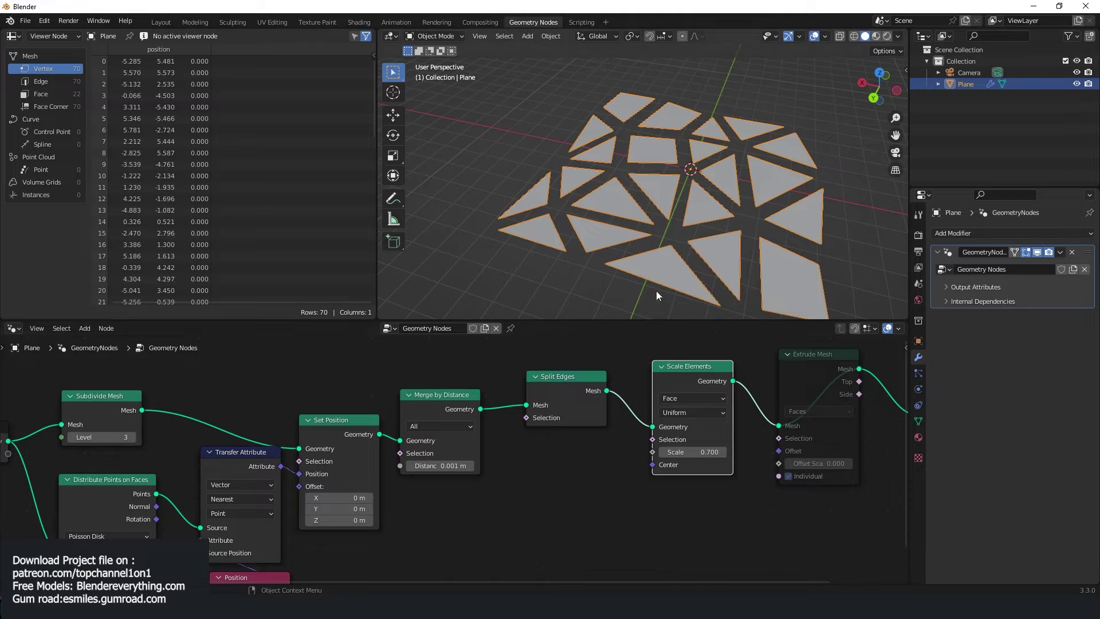
# Remove Split Edges and Scale Elements while keeping the link, and place the unmuted Extrude Mesh node beside Merge by Distance
pyautogui.hotkey('ctrl', 'x')
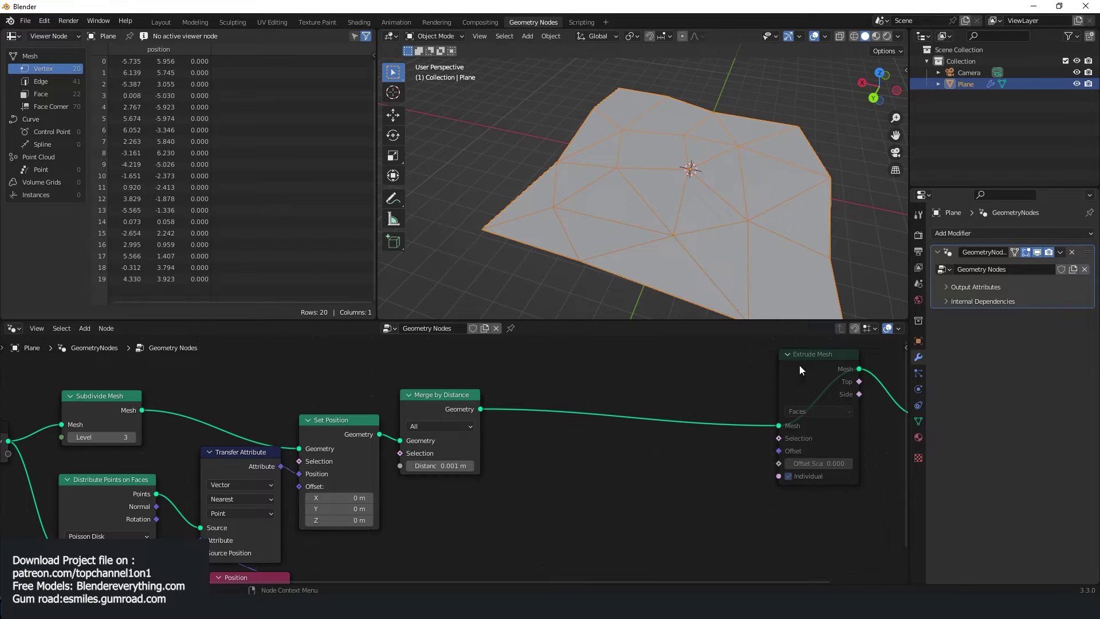
pyautogui.moveTo(819, 375); pyautogui.dragTo(583, 389)
pyautogui.press('m')
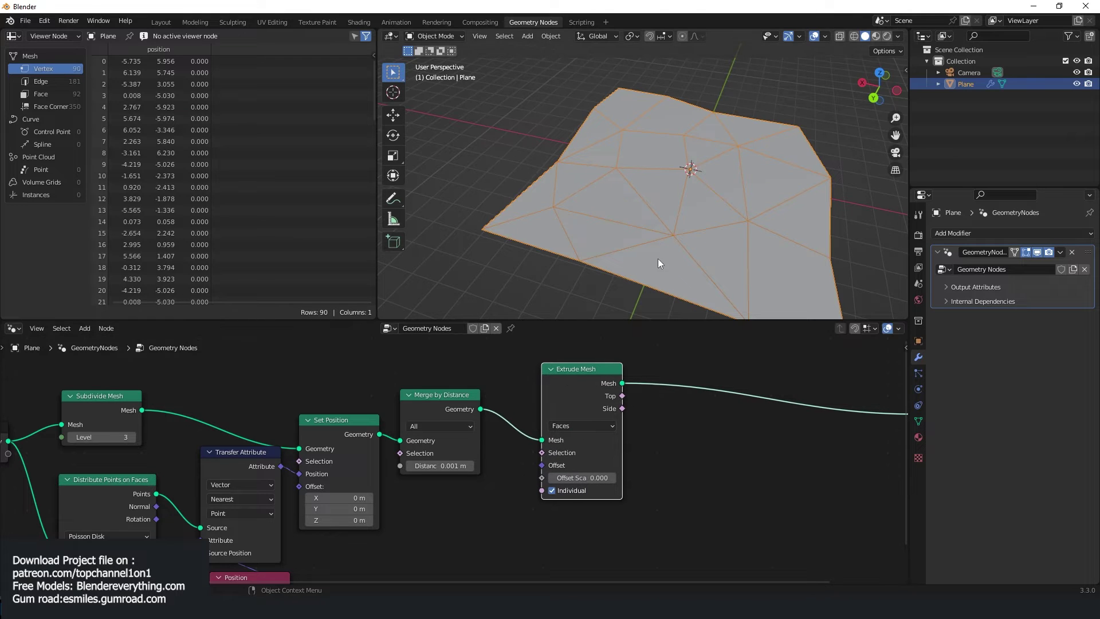
# Insert a Scale Elements node between Extrude Mesh and Group Output
pyautogui.moveTo(712, 374); pyautogui.dragTo(667, 383, button='middle')
pyautogui.hotkey('shift', 'a')
pyautogui.click(593, 354)
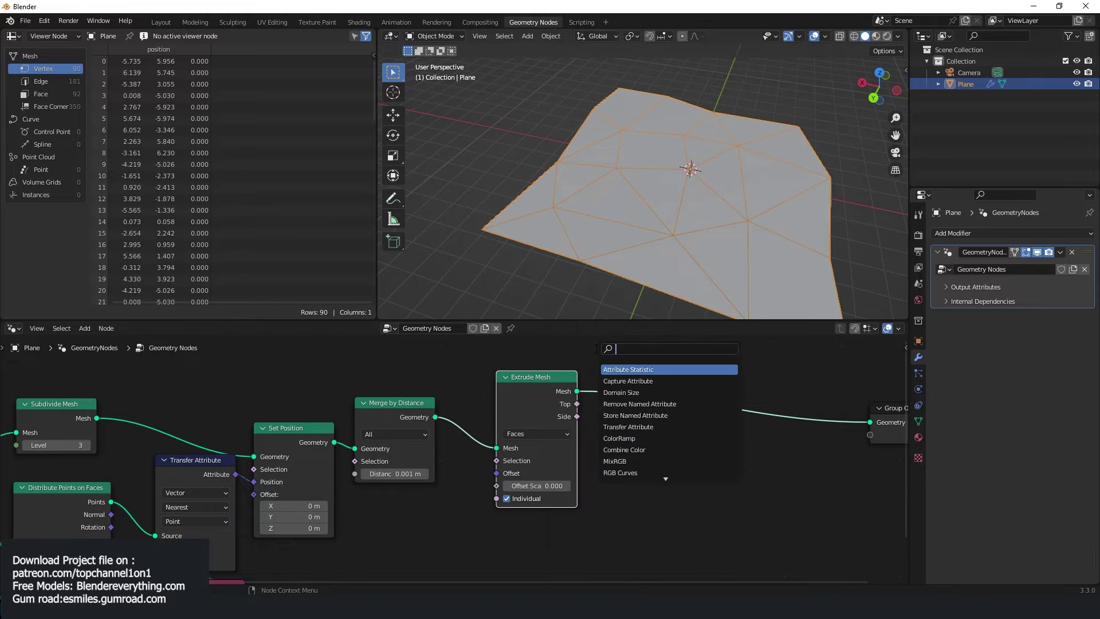
pyautogui.write('c')
pyautogui.write('sca')
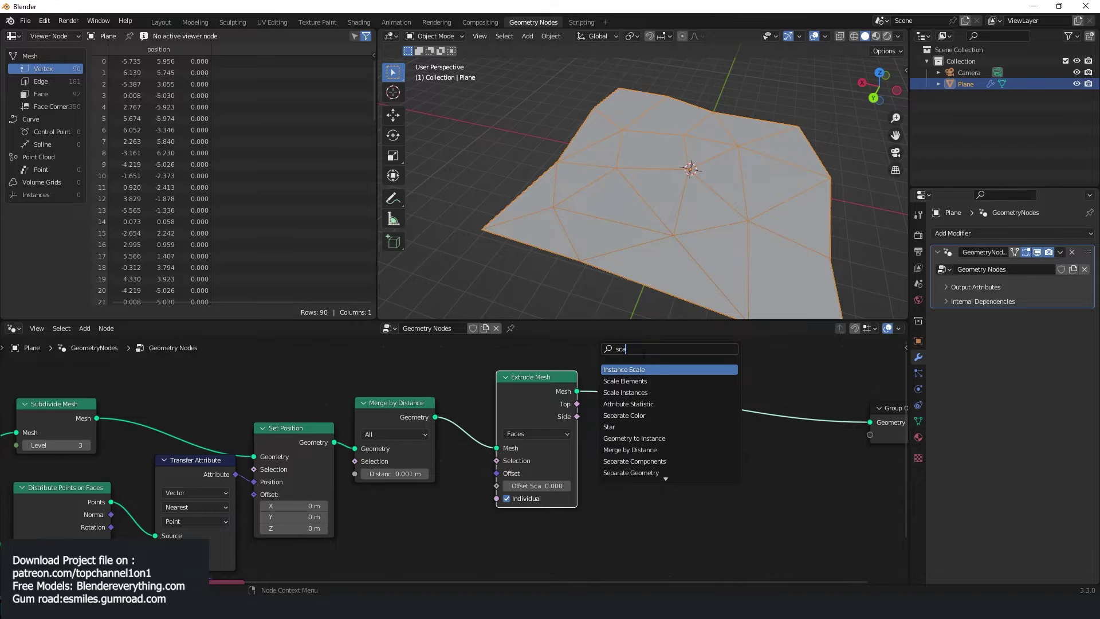
pyautogui.click(643, 380)
pyautogui.click(653, 393)
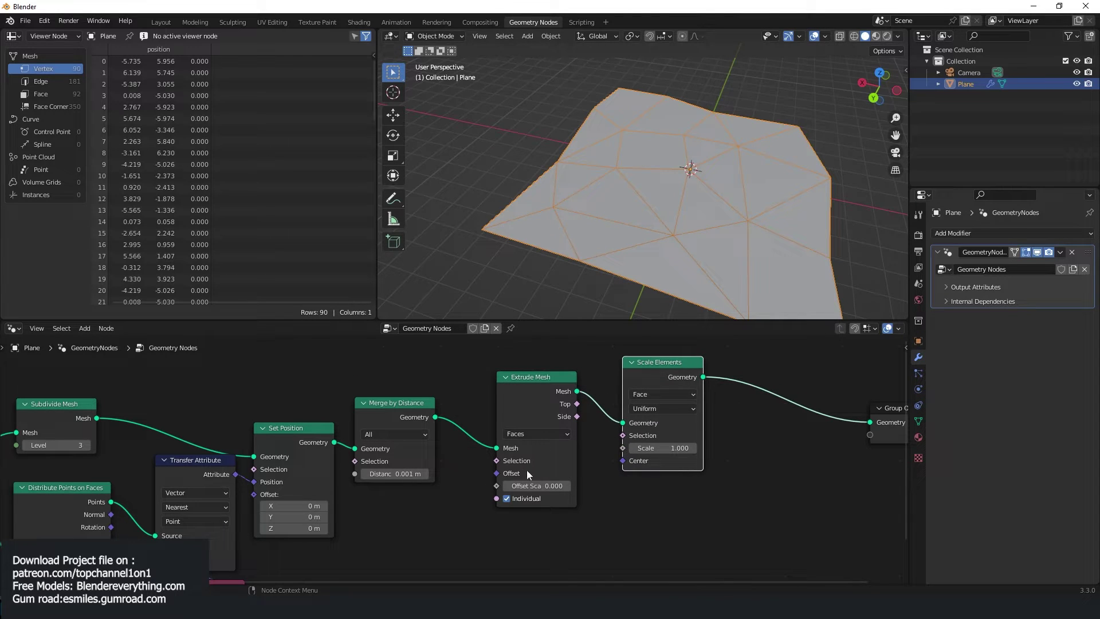
# Set the Extrude Mesh offset scale to 0.4 and feed its Top output into the Scale Elements Selection, using a scale of 0.68
pyautogui.moveTo(535, 486); pyautogui.dragTo(576, 486)
pyautogui.moveTo(789, 247); pyautogui.dragTo(693, 197, button='middle')
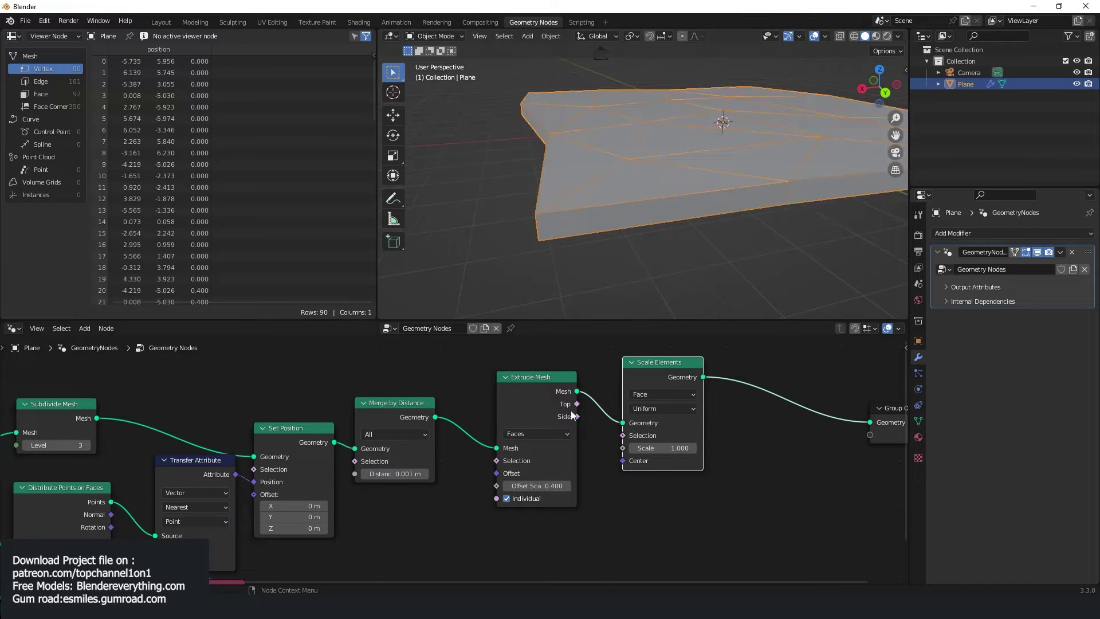
pyautogui.moveTo(578, 404); pyautogui.dragTo(626, 448)
# Set the Extrude Mesh offset scale to 0 and the Scale Elements scale to 0.77
pyautogui.click(549, 485)
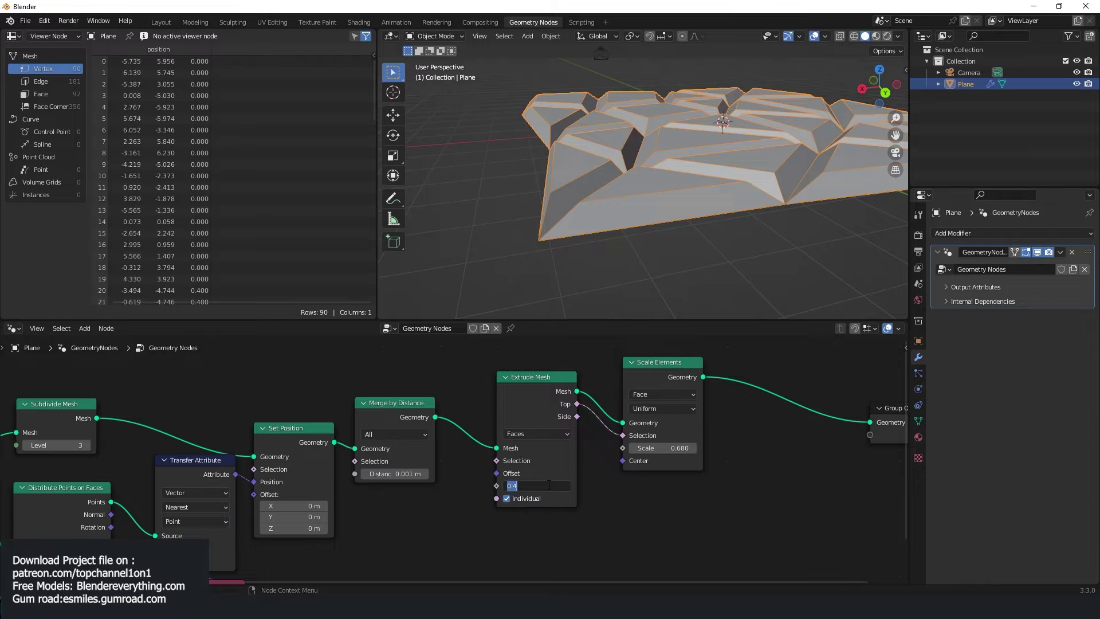
pyautogui.write('0')
pyautogui.press('Return')
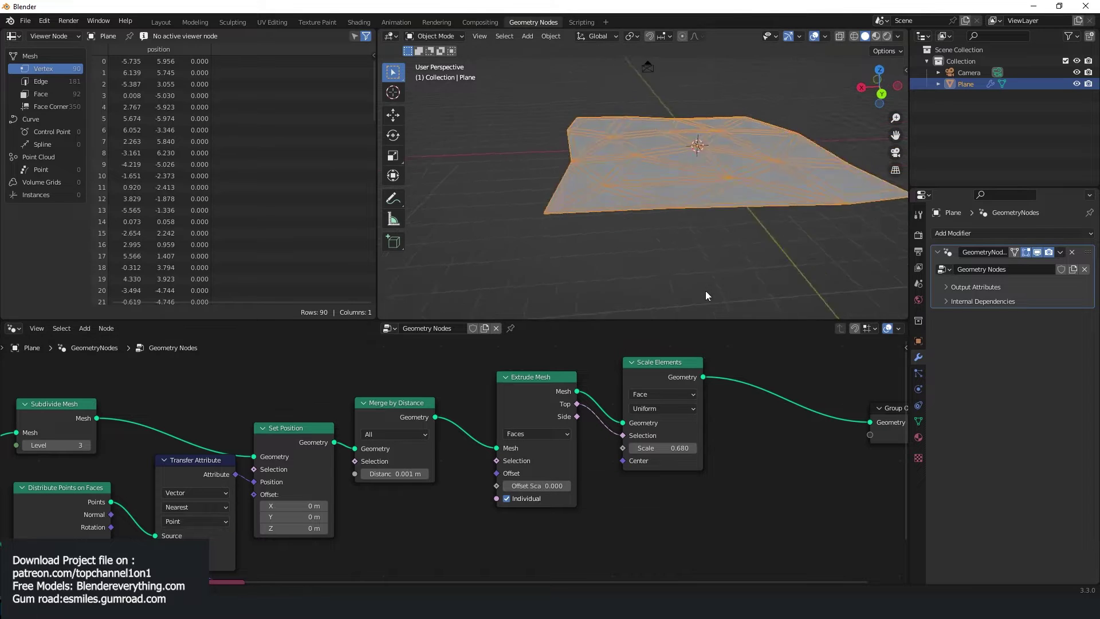
pyautogui.moveTo(706, 292); pyautogui.dragTo(736, 304, button='middle')
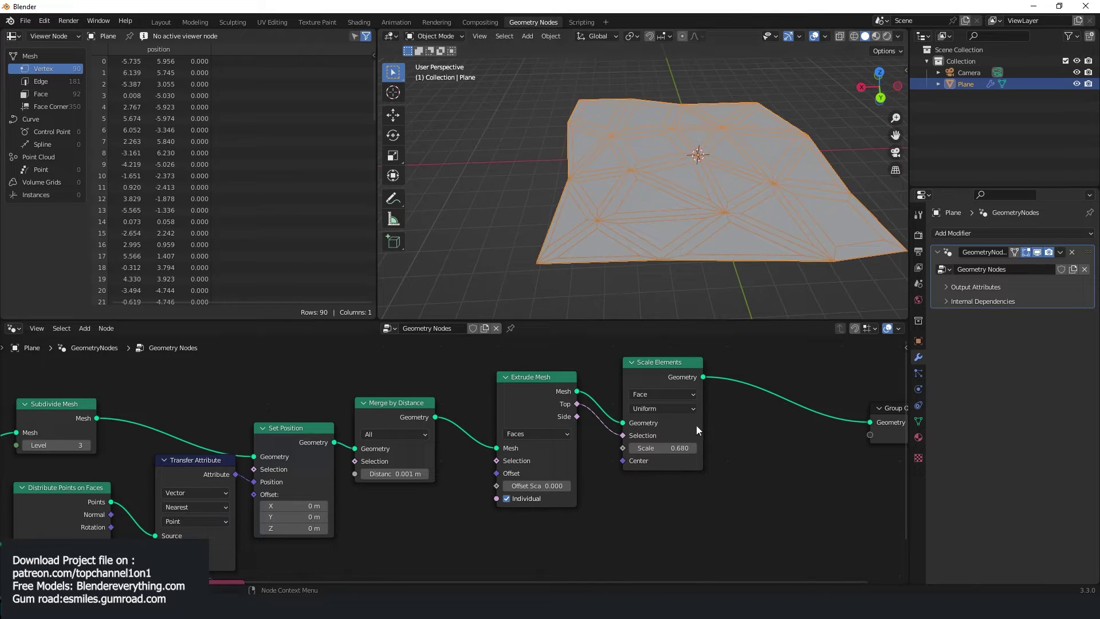
pyautogui.moveTo(664, 448); pyautogui.dragTo(674, 449)
pyautogui.moveTo(786, 286); pyautogui.dragTo(618, 270, button='middle')
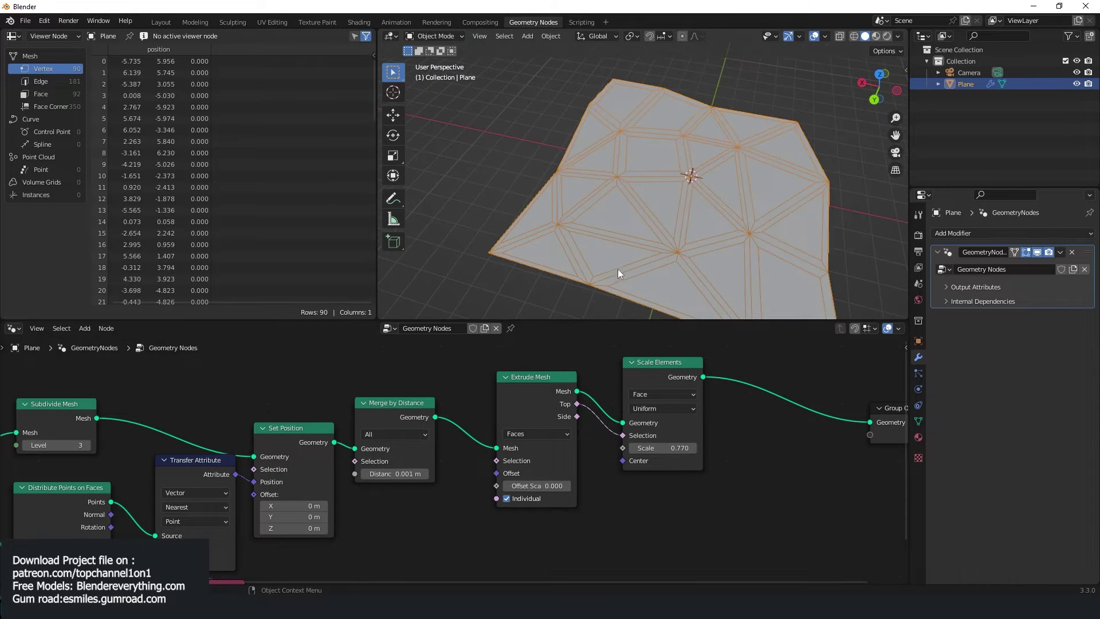
# Move the Scale Elements node right beside Extrude Mesh to make room before Group Output
pyautogui.scroll(-1, 782, 414)
pyautogui.click(480, 390)
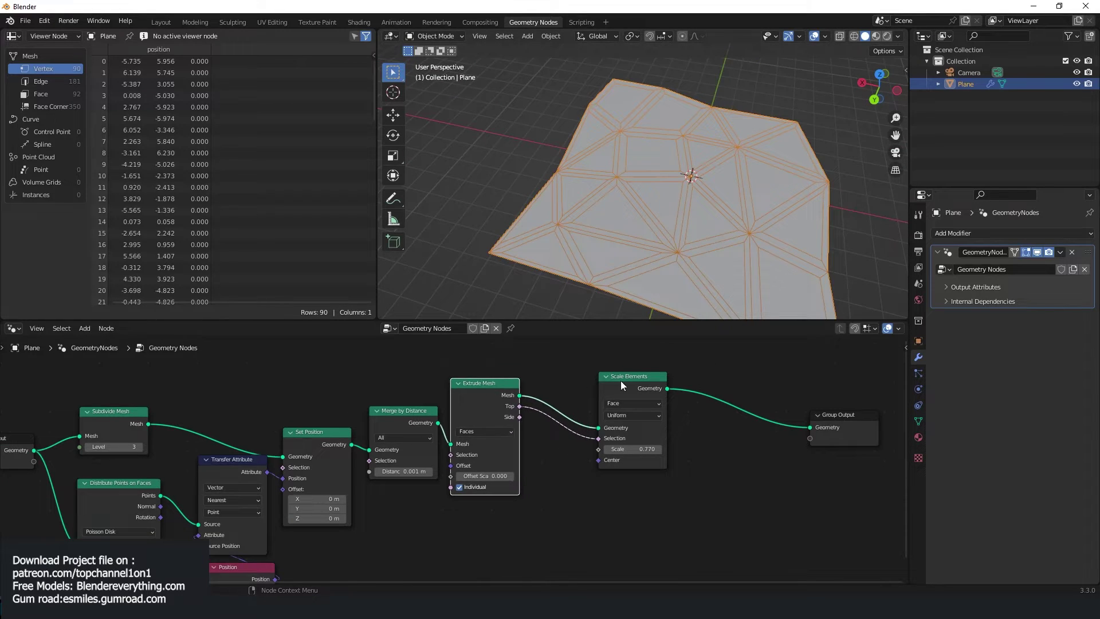
pyautogui.moveTo(621, 381); pyautogui.dragTo(548, 388)
pyautogui.scroll(2, 630, 440)
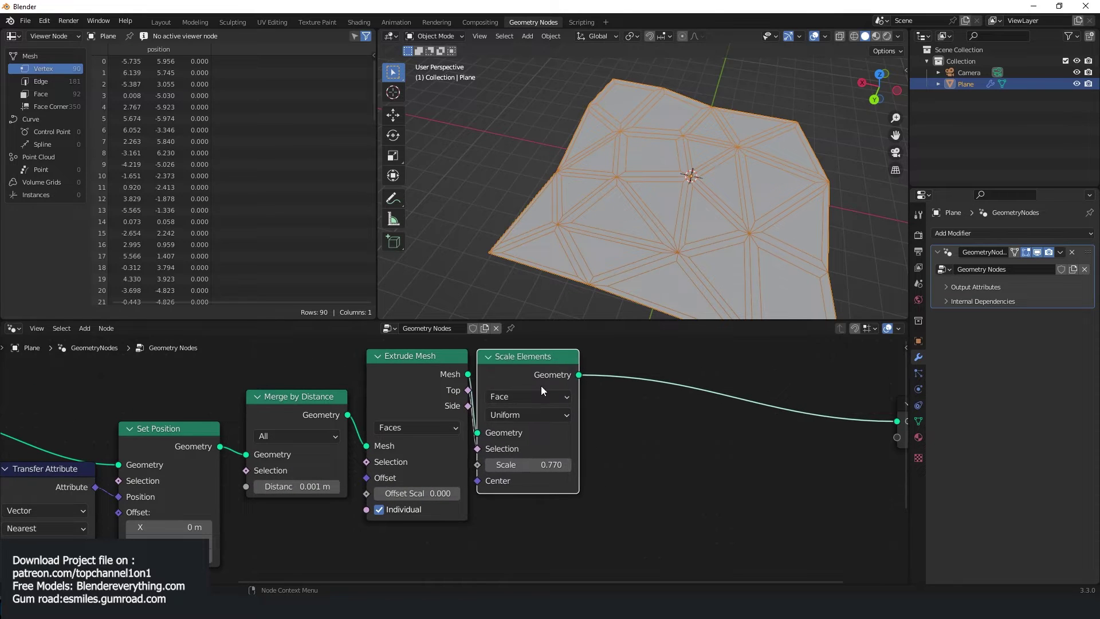
pyautogui.scroll(-2, 541, 386)
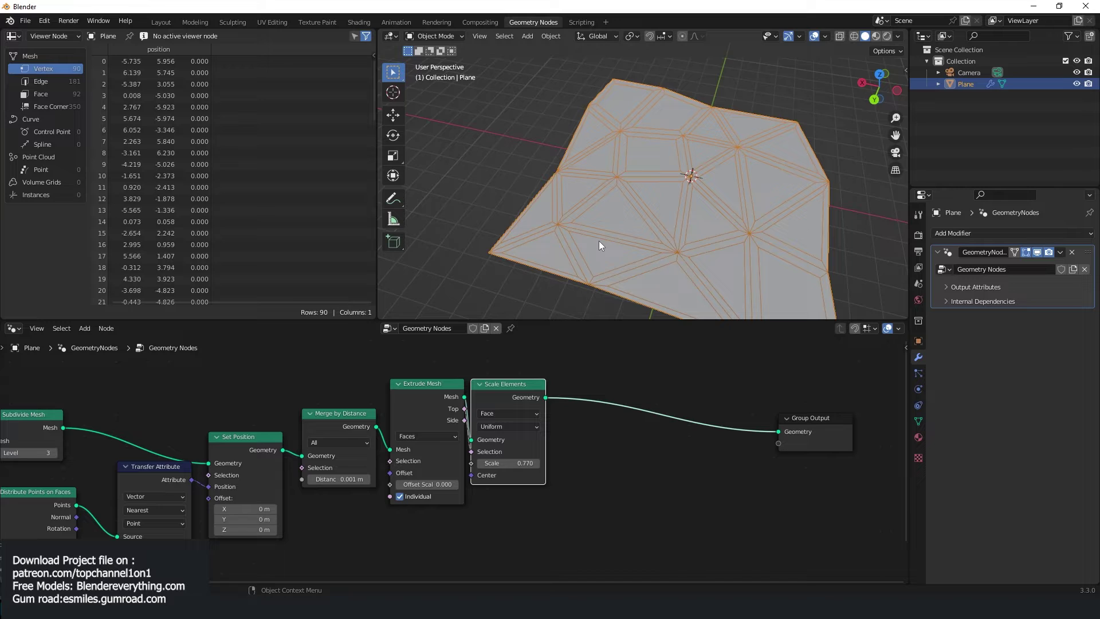
# Insert a Separate Geometry node between Scale Elements and Group Output
pyautogui.click(702, 373)
pyautogui.hotkey('shift', 'a')
pyautogui.write('SE')
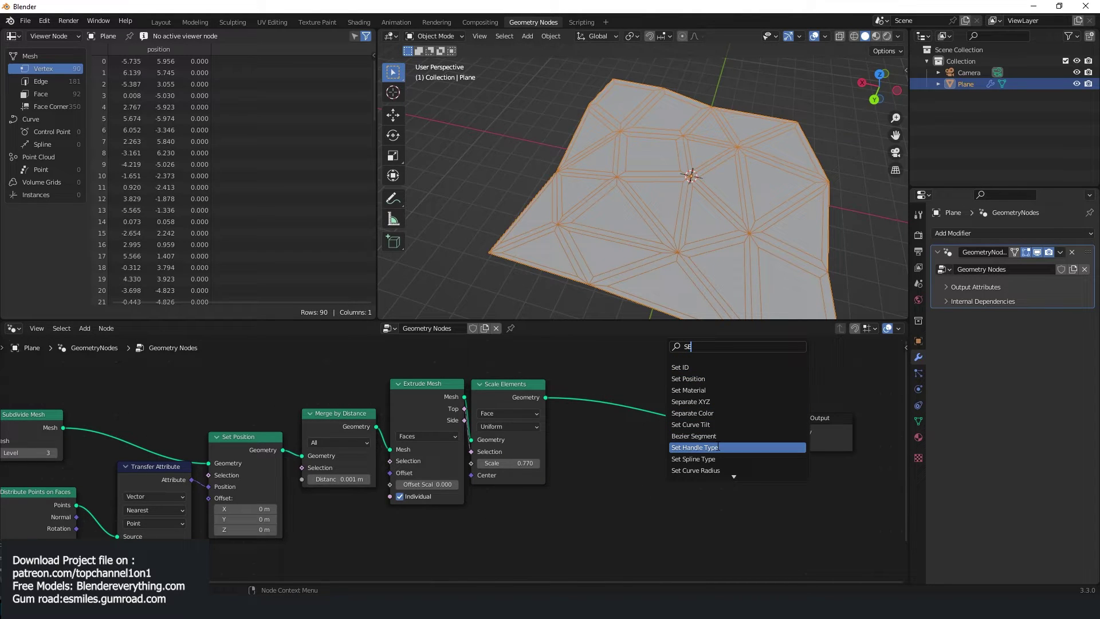
pyautogui.write('P')
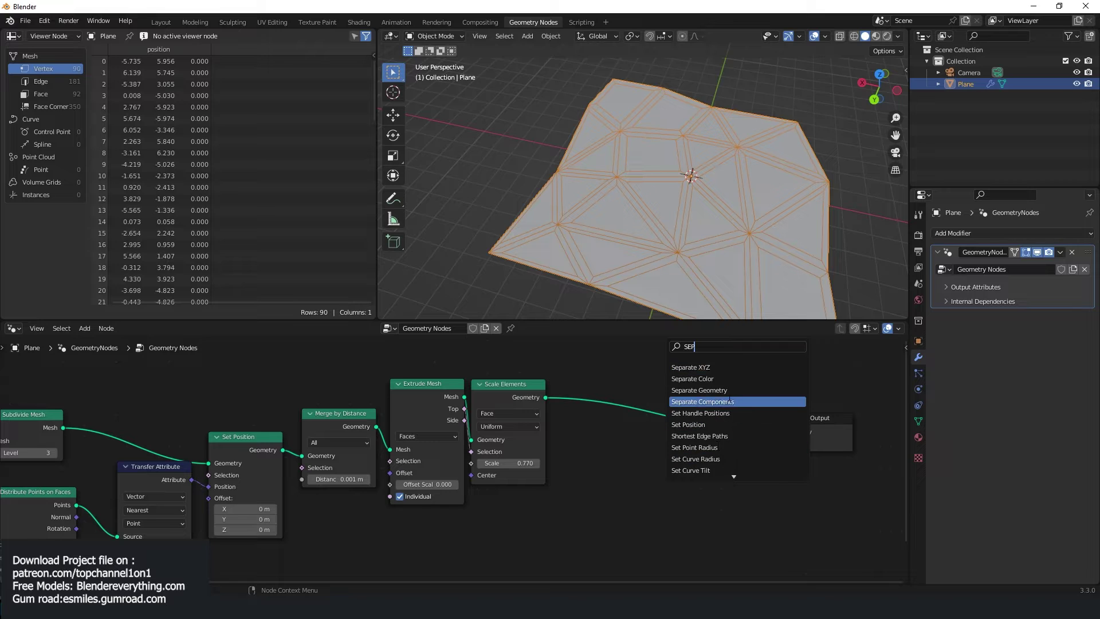
pyautogui.click(711, 390)
pyautogui.click(631, 400)
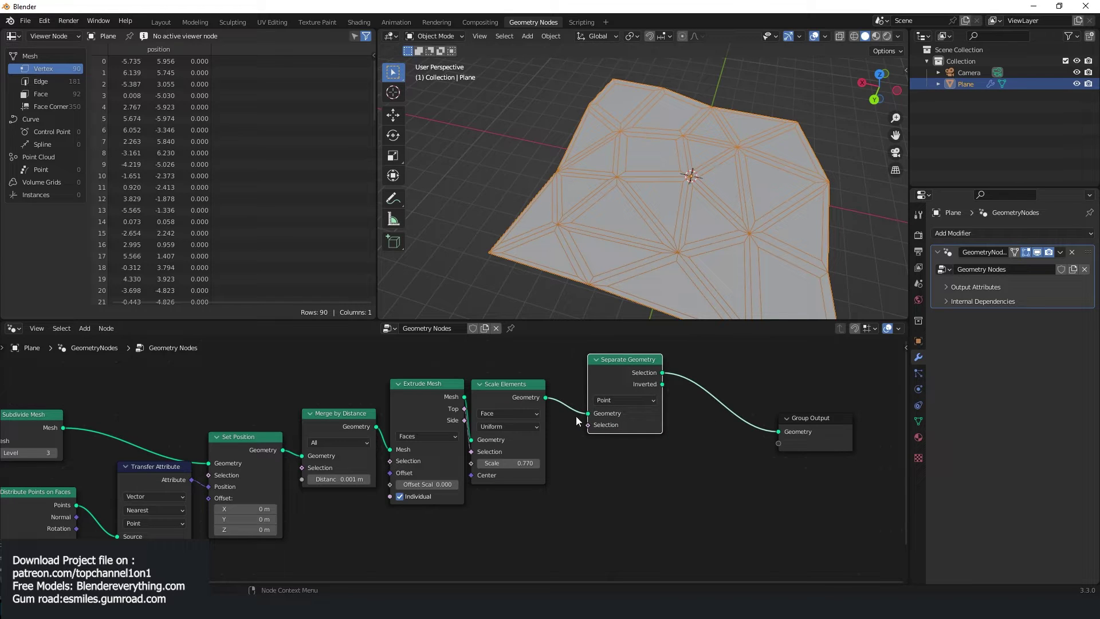
# Feed the Extrude Mesh Top output into the Separate Geometry Selection and set its domain to Face, keeping the Selection output connected
pyautogui.moveTo(464, 408); pyautogui.dragTo(588, 424)
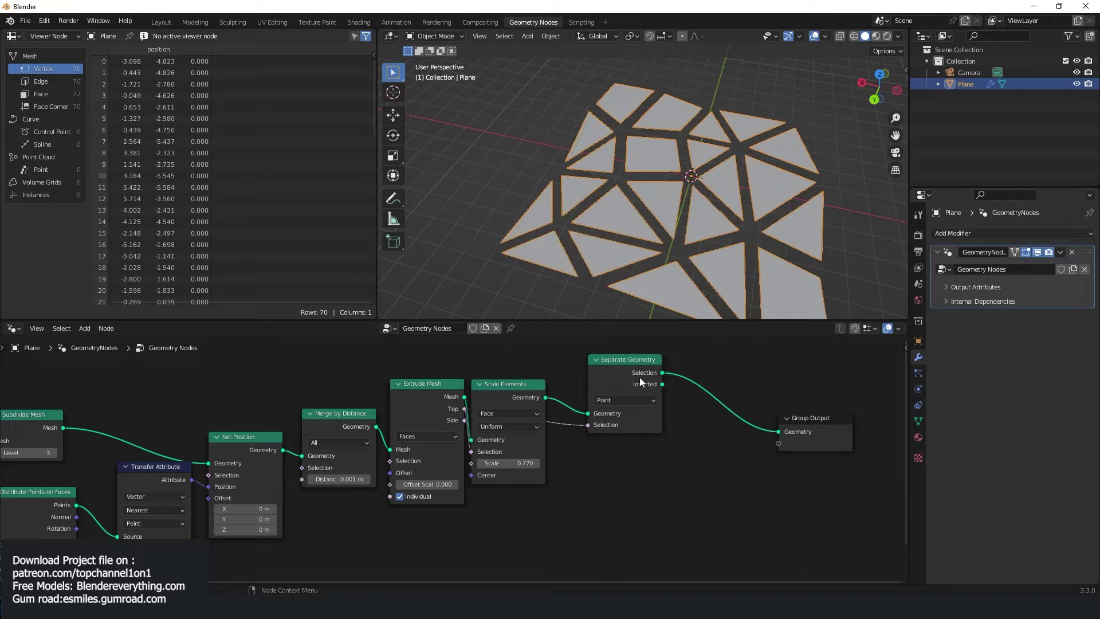
pyautogui.click(637, 398)
pyautogui.keyDown('alt'); pyautogui.keyDown('shift'); pyautogui.click(652, 372); pyautogui.keyUp('shift'); pyautogui.keyUp('alt')
pyautogui.click(630, 400)
pyautogui.click(618, 435)
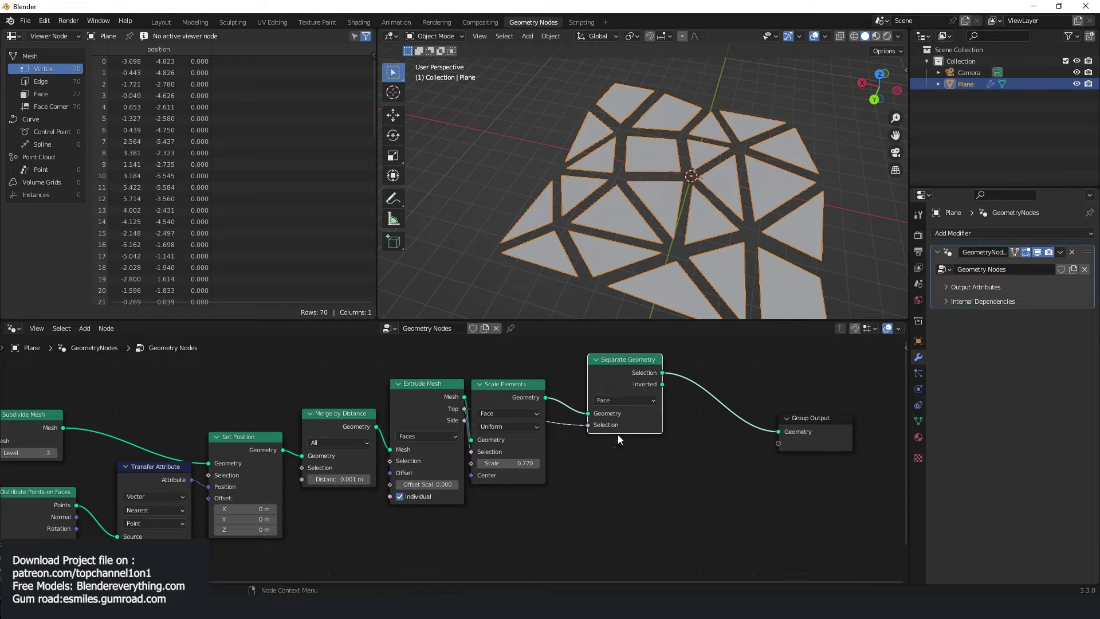
pyautogui.keyDown('alt'); pyautogui.keyDown('shift'); pyautogui.click(634, 369); pyautogui.keyUp('shift'); pyautogui.keyUp('alt')
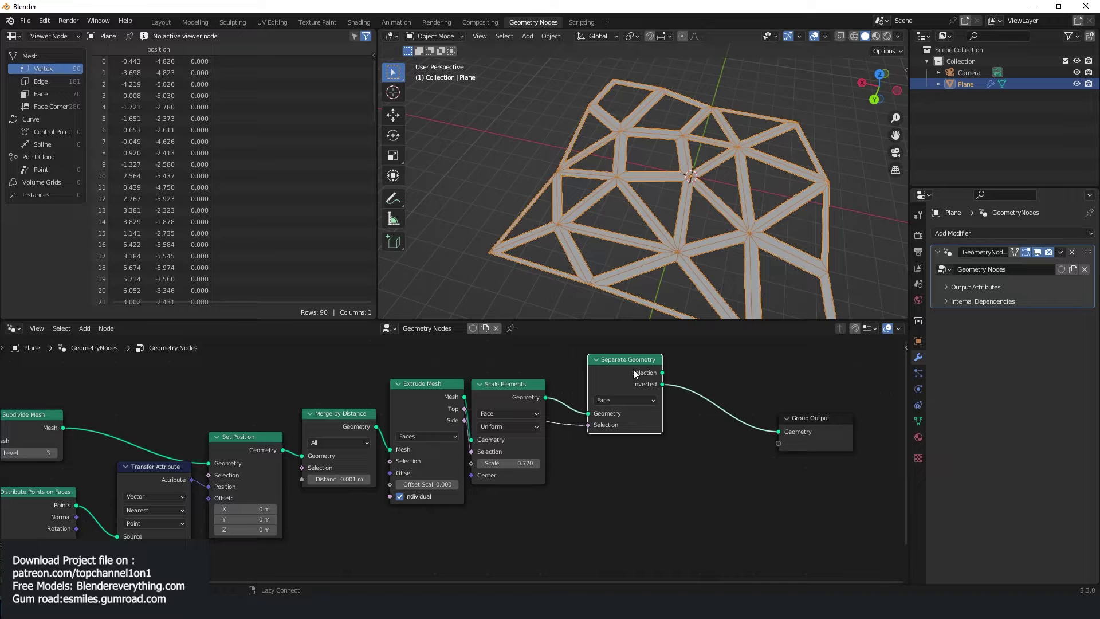
pyautogui.hotkey('ctrl', 'shift', 'z')
# Move Group Output farther away and place Separate Geometry right beside Scale Elements to make room between them
pyautogui.scroll(3, 757, 201)
pyautogui.moveTo(777, 224); pyautogui.dragTo(811, 290, button='middle')
pyautogui.moveTo(760, 454); pyautogui.dragTo(675, 461, button='middle')
pyautogui.moveTo(738, 456); pyautogui.dragTo(820, 433)
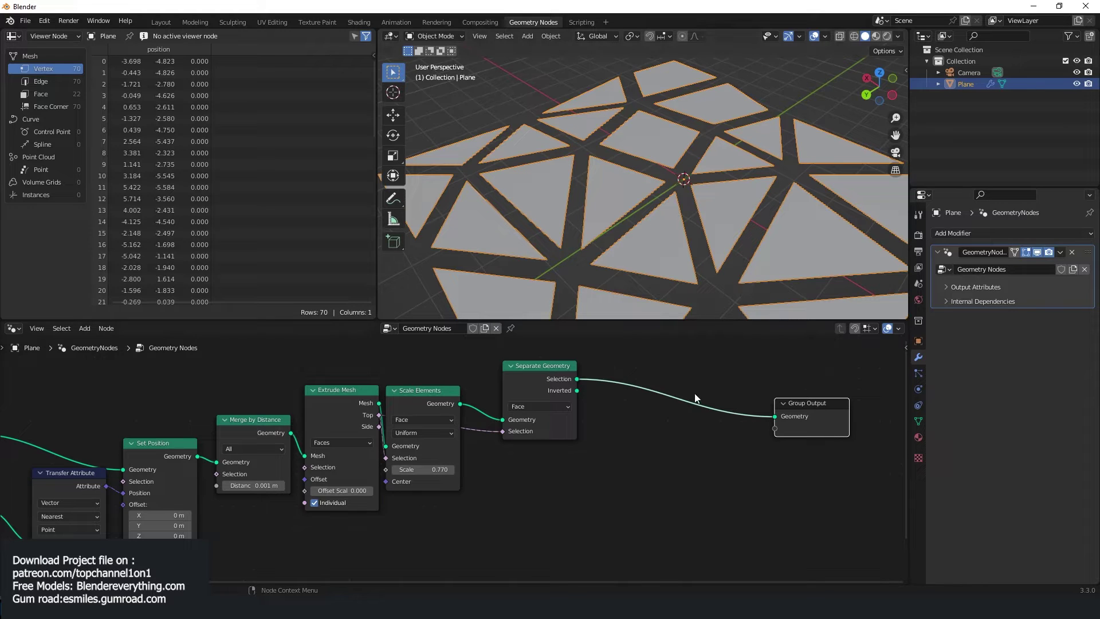
pyautogui.scroll(-1, 693, 388)
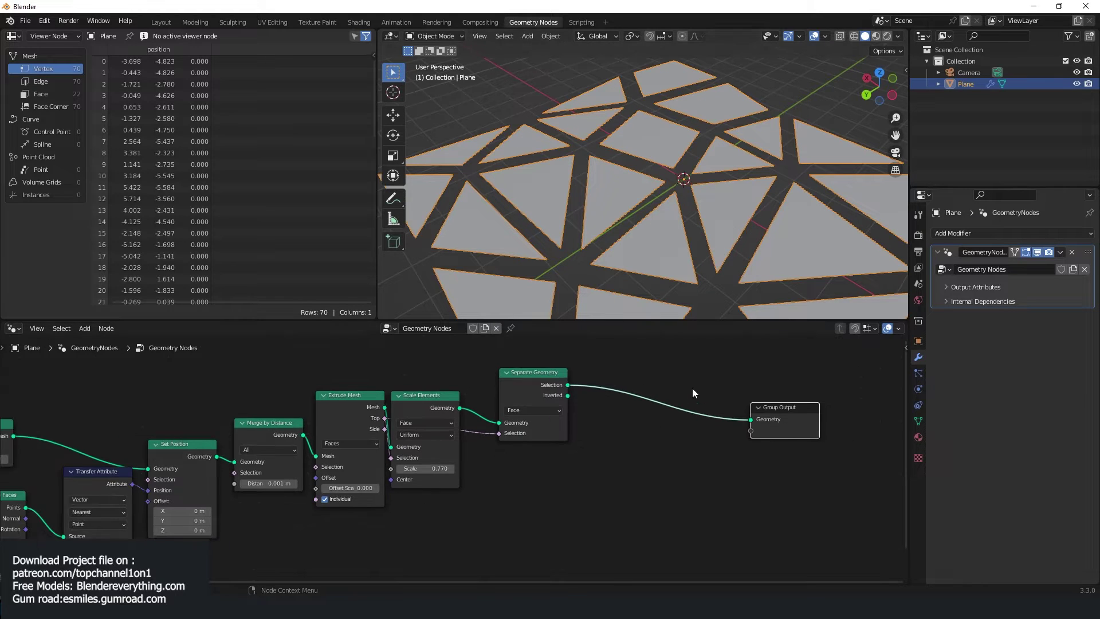
pyautogui.moveTo(551, 388); pyautogui.dragTo(529, 409)
pyautogui.scroll(1, 630, 389)
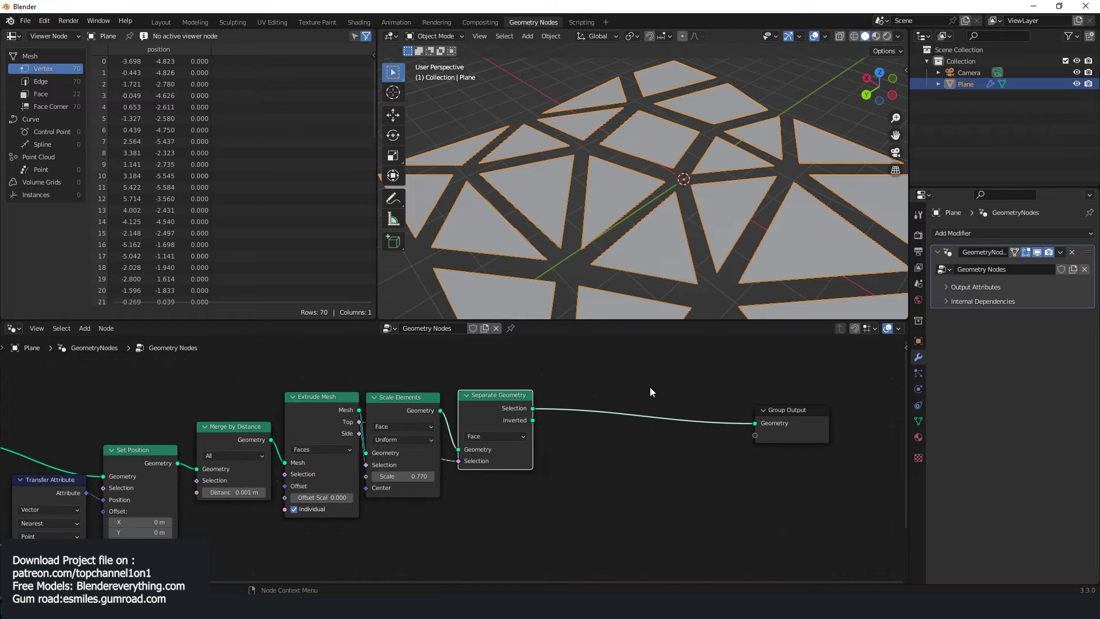
# Insert a Subdivide Mesh node between Separate Geometry and Group Output and raise it above the existing node chain
pyautogui.hotkey('shift', 'a')
pyautogui.click(618, 347)
pyautogui.write('sub')
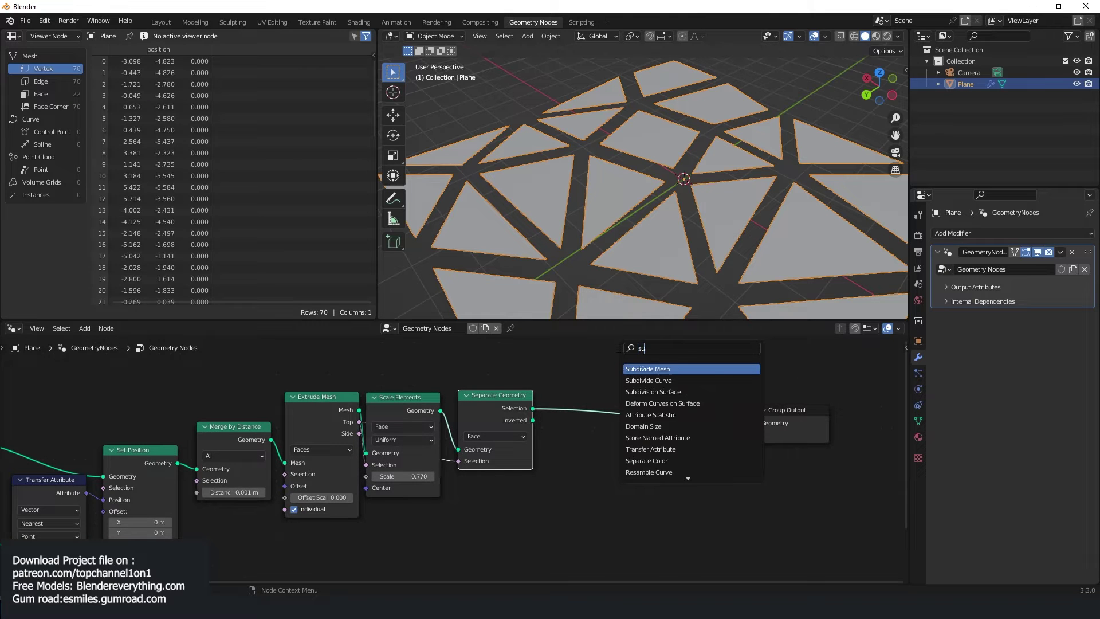
pyautogui.click(653, 369)
pyautogui.click(625, 390)
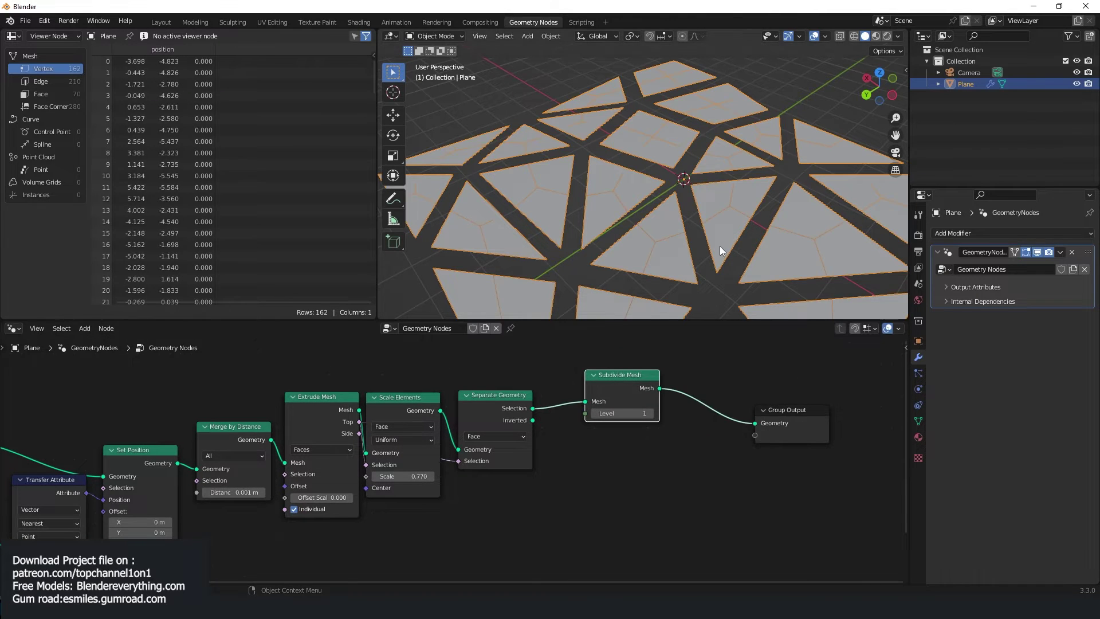
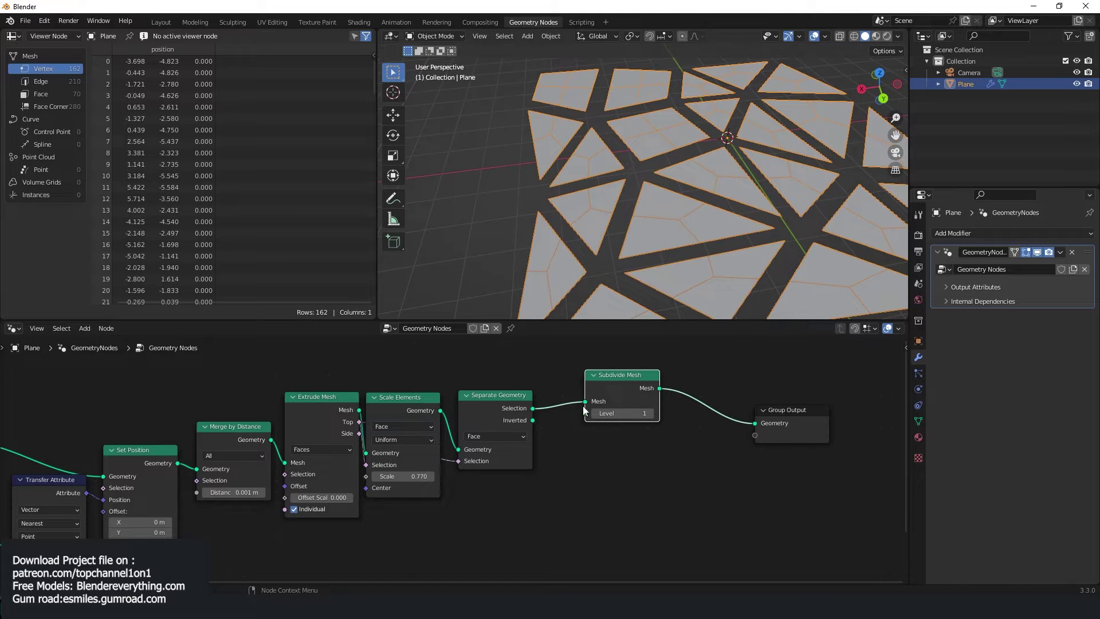
pyautogui.moveTo(756, 478); pyautogui.dragTo(839, 484)
pyautogui.moveTo(564, 435); pyautogui.dragTo(537, 359)
# Insert duplicates of Extrude Mesh and Scale Elements after Subdivide Mesh, linking the new Top output to the new Selection input
pyautogui.hotkey('shift', 'd')
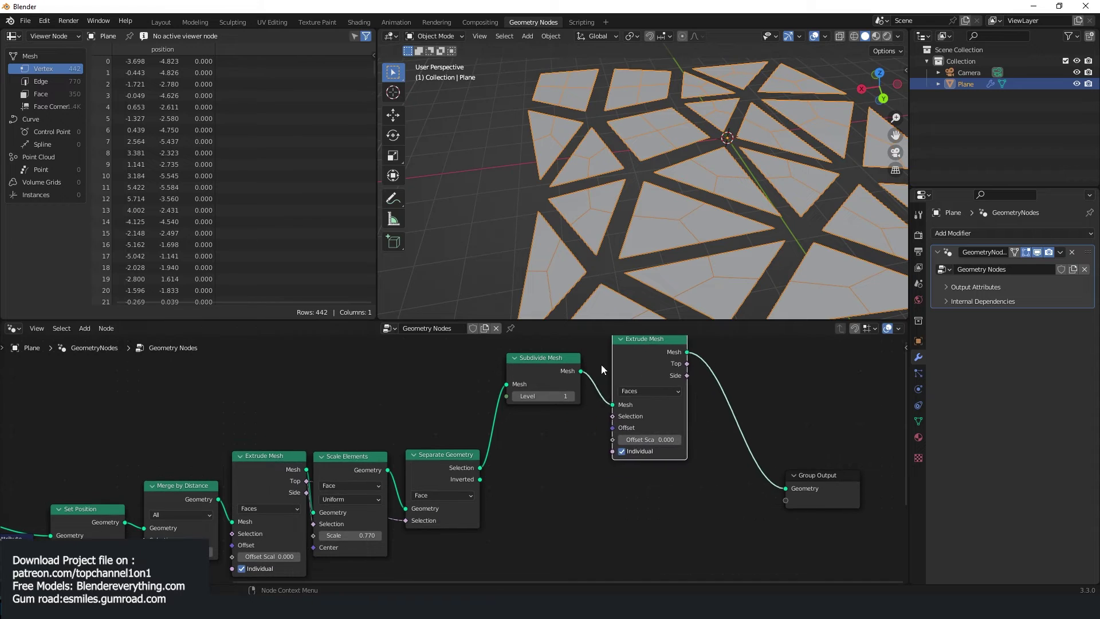
pyautogui.click(661, 344)
pyautogui.click(329, 472)
pyautogui.hotkey('shift', 'd')
pyautogui.click(751, 342)
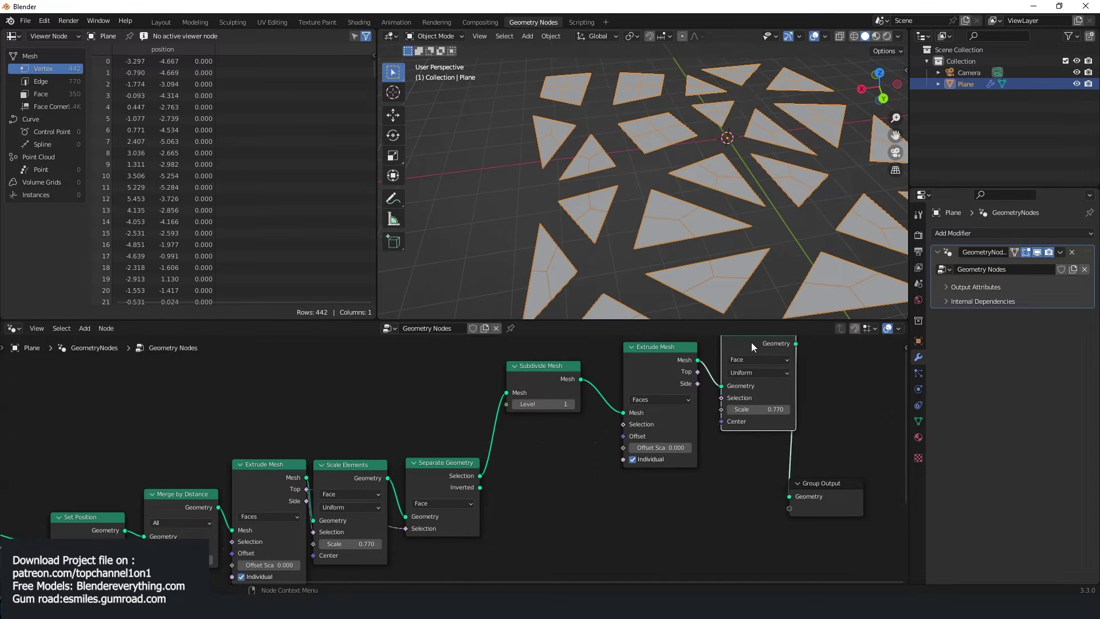
pyautogui.moveTo(697, 372); pyautogui.dragTo(742, 397)
pyautogui.moveTo(767, 133); pyautogui.dragTo(623, 227, button='middle')
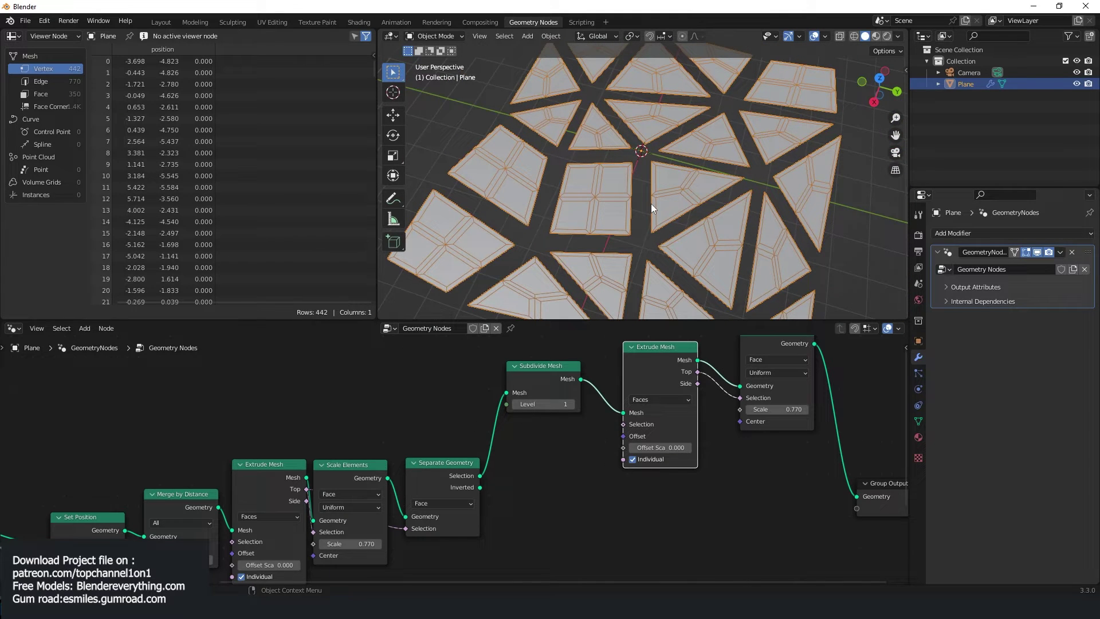
# Move Group Output farther away and pack the new Subdivide Mesh, Extrude Mesh and Scale Elements nodes closely together
pyautogui.scroll(-2, 779, 394)
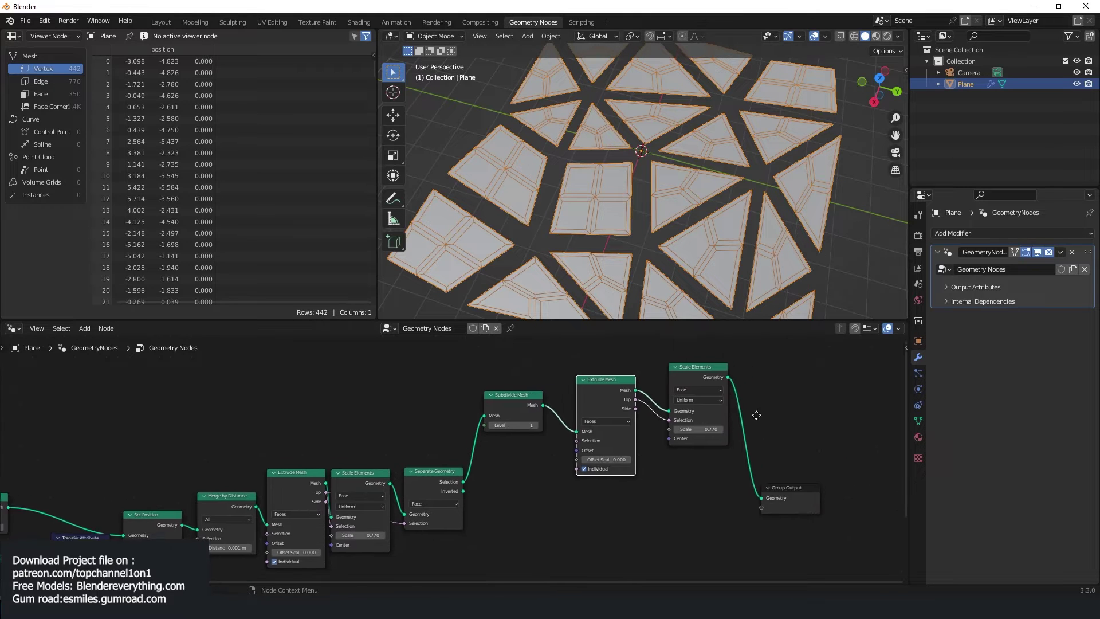
pyautogui.click(792, 505)
pyautogui.moveTo(792, 504); pyautogui.dragTo(895, 473)
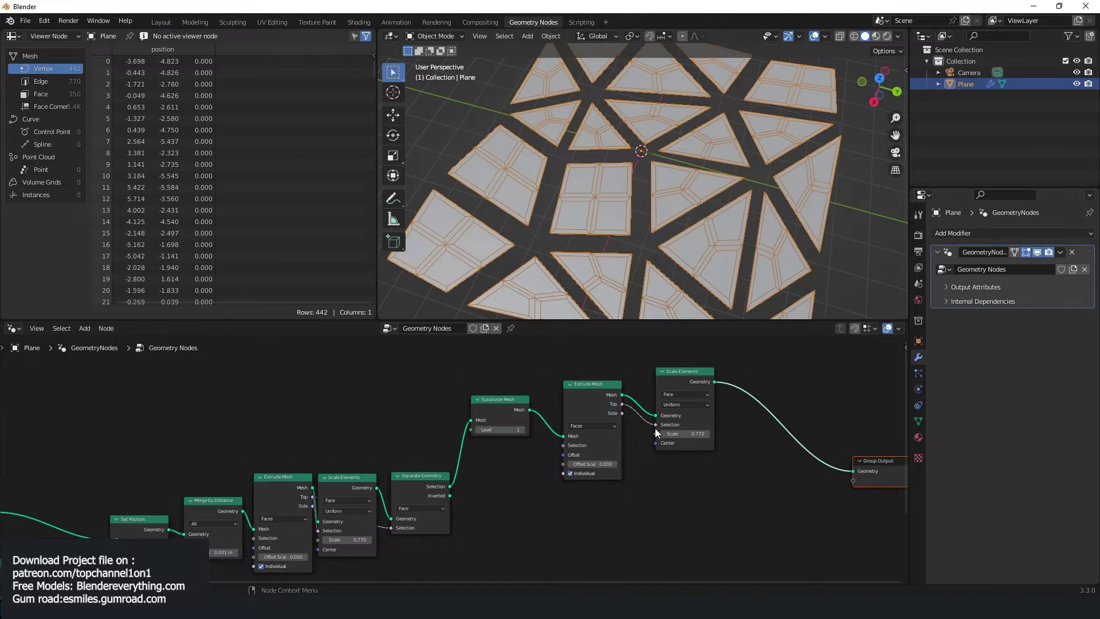
pyautogui.moveTo(621, 407); pyautogui.dragTo(617, 385)
pyautogui.moveTo(689, 379); pyautogui.dragTo(672, 359)
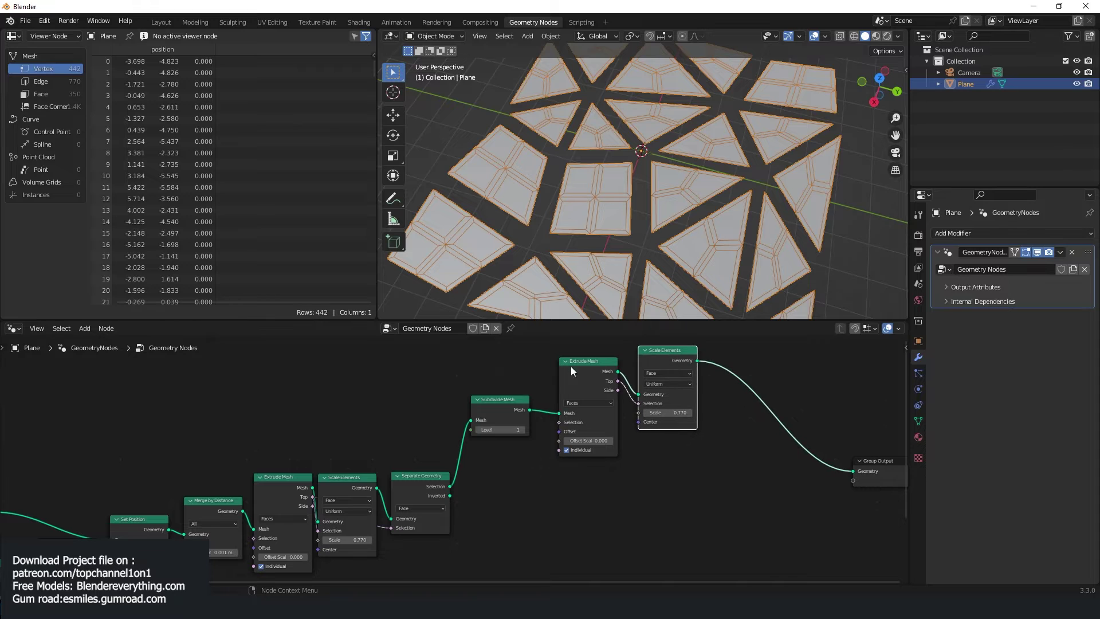
pyautogui.moveTo(490, 405); pyautogui.dragTo(482, 408)
pyautogui.moveTo(576, 365); pyautogui.dragTo(542, 349)
pyautogui.moveTo(654, 357); pyautogui.dragTo(606, 376)
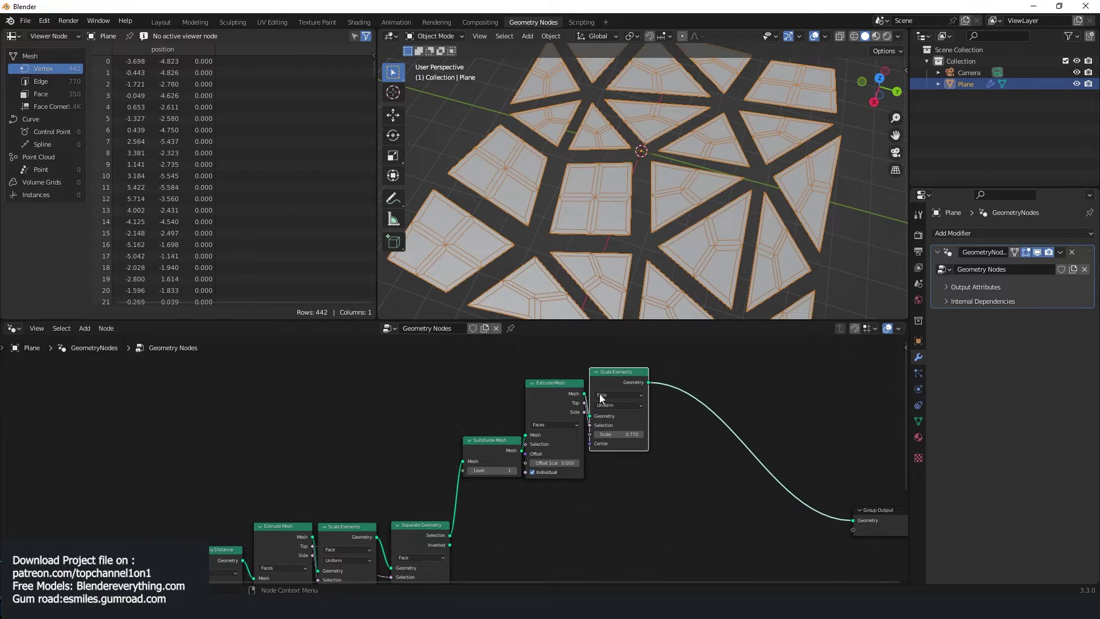
# Insert a duplicate of Separate Geometry after the second Scale Elements and feed its Selection from the second Extrude Mesh's Top output
pyautogui.moveTo(511, 458); pyautogui.dragTo(530, 423, button='middle')
pyautogui.click(434, 500)
pyautogui.hotkey('shift', 'd')
pyautogui.hotkey('shift', 'd')
pyautogui.click(742, 357)
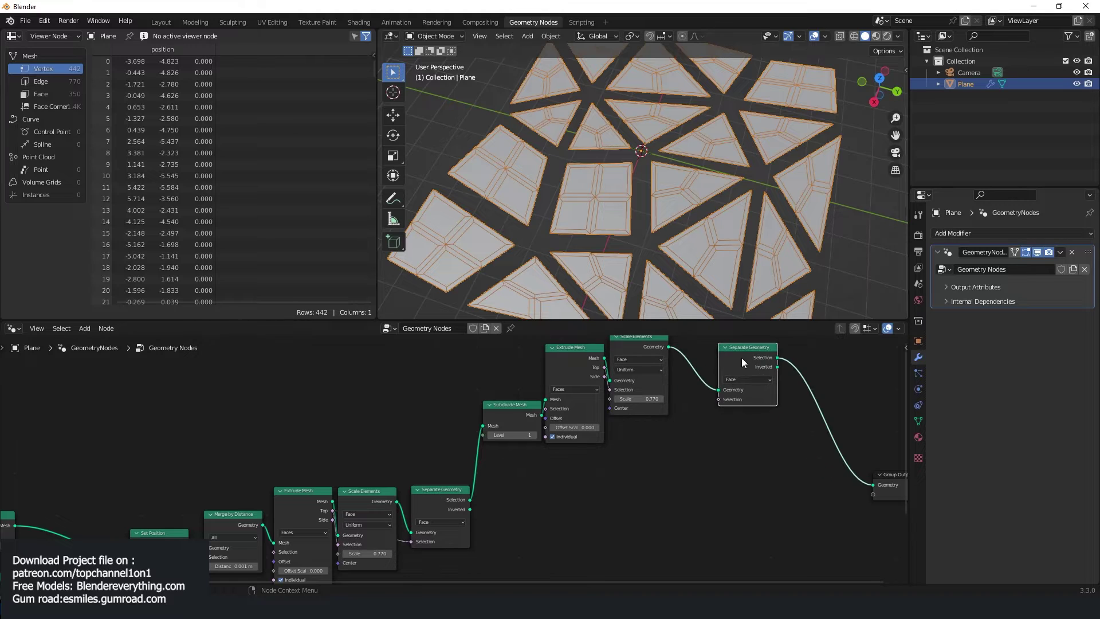
pyautogui.scroll(2, 727, 394)
pyautogui.moveTo(517, 394); pyautogui.dragTo(673, 437)
pyautogui.moveTo(723, 394); pyautogui.dragTo(685, 397)
pyautogui.moveTo(694, 205)
pyautogui.mouseDown(button='middle')
pyautogui.moveTo(703, 174)
pyautogui.moveTo(724, 211)
pyautogui.moveTo(682, 221)
pyautogui.moveTo(690, 226)
pyautogui.mouseUp(button='middle')
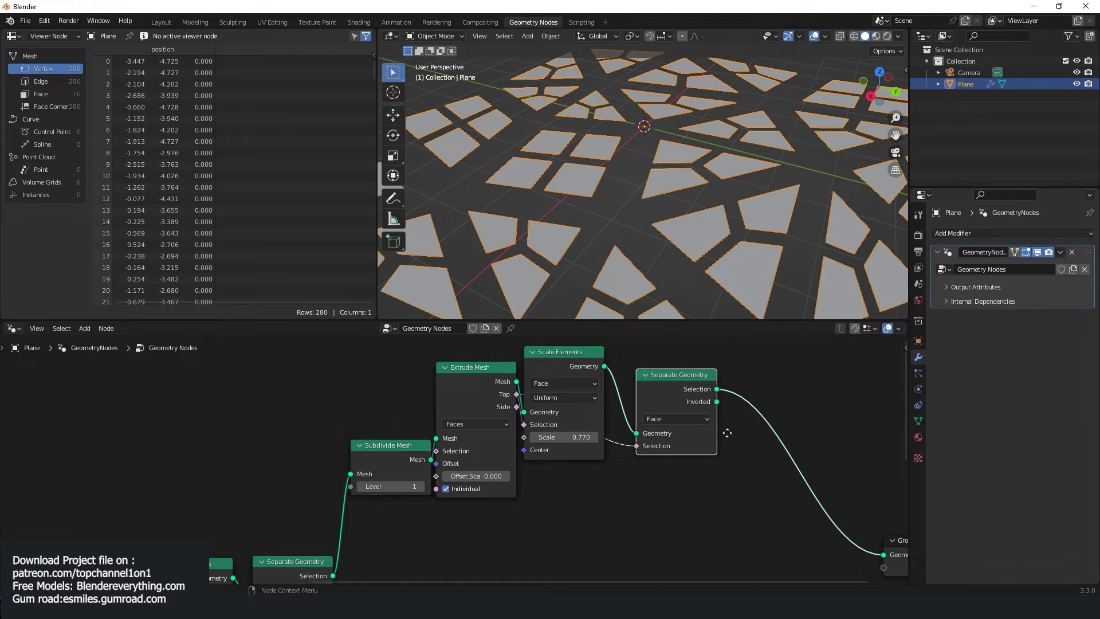
# Insert a Mesh to Curve node between the second Separate Geometry and Group Output, placed right beside Separate Geometry
pyautogui.moveTo(709, 435); pyautogui.dragTo(612, 423, button='middle')
pyautogui.hotkey('shift', 'a')
pyautogui.click(623, 348)
pyautogui.write('c')
pyautogui.write('o')
pyautogui.press('BackSpace')
pyautogui.press('BackSpace')
pyautogui.write('to m')
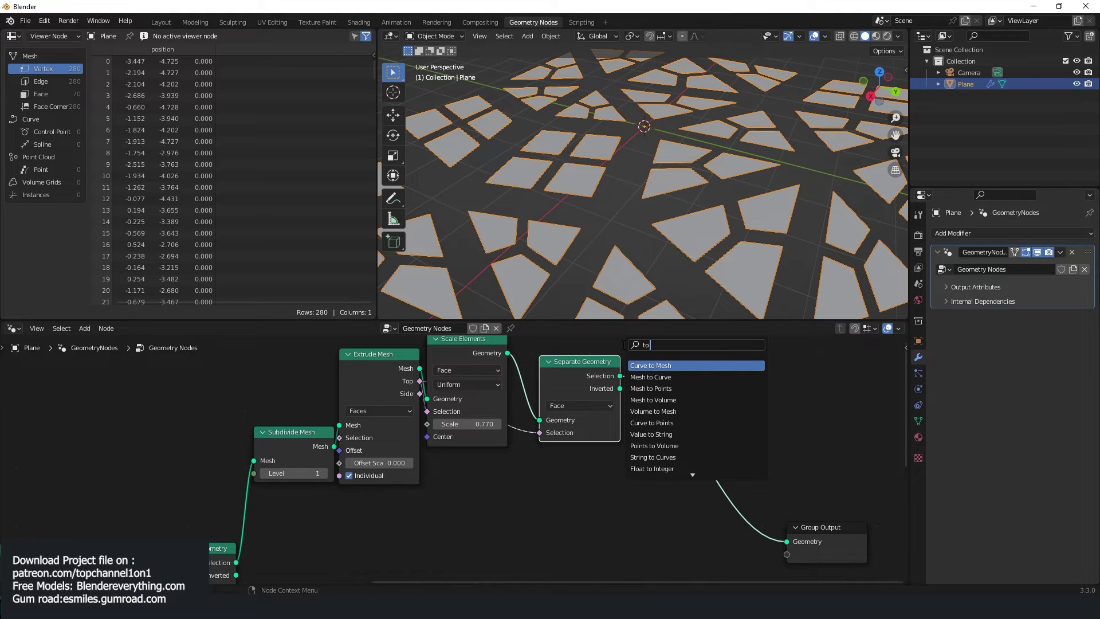
pyautogui.click(653, 389)
pyautogui.click(659, 391)
pyautogui.scroll(-2, 752, 202)
pyautogui.moveTo(752, 201); pyautogui.dragTo(731, 222, button='middle')
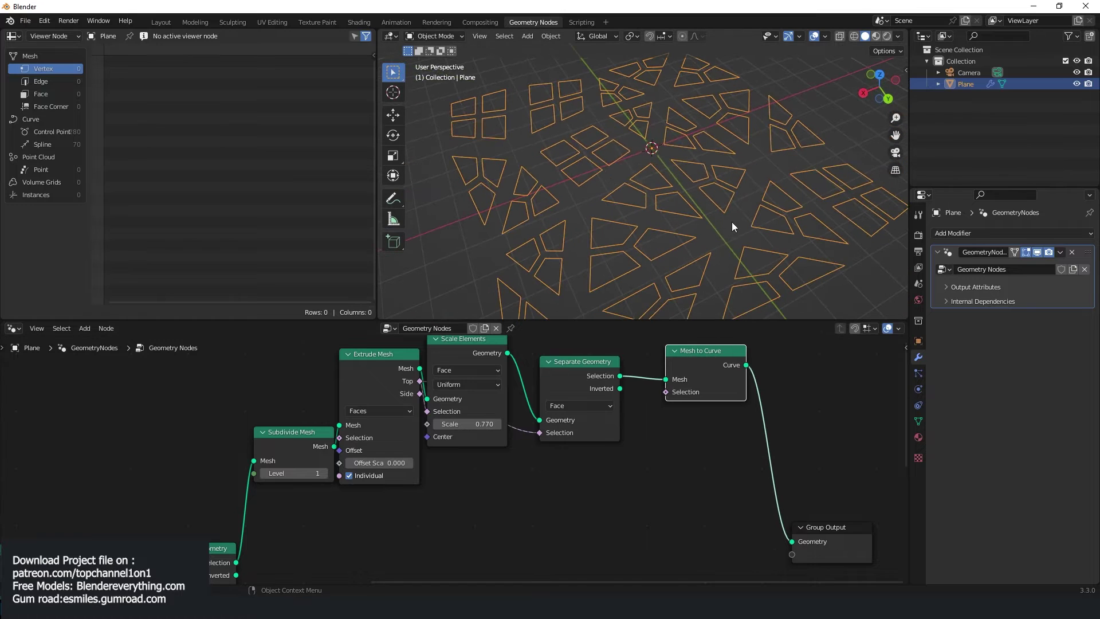
pyautogui.moveTo(709, 390); pyautogui.dragTo(677, 384)
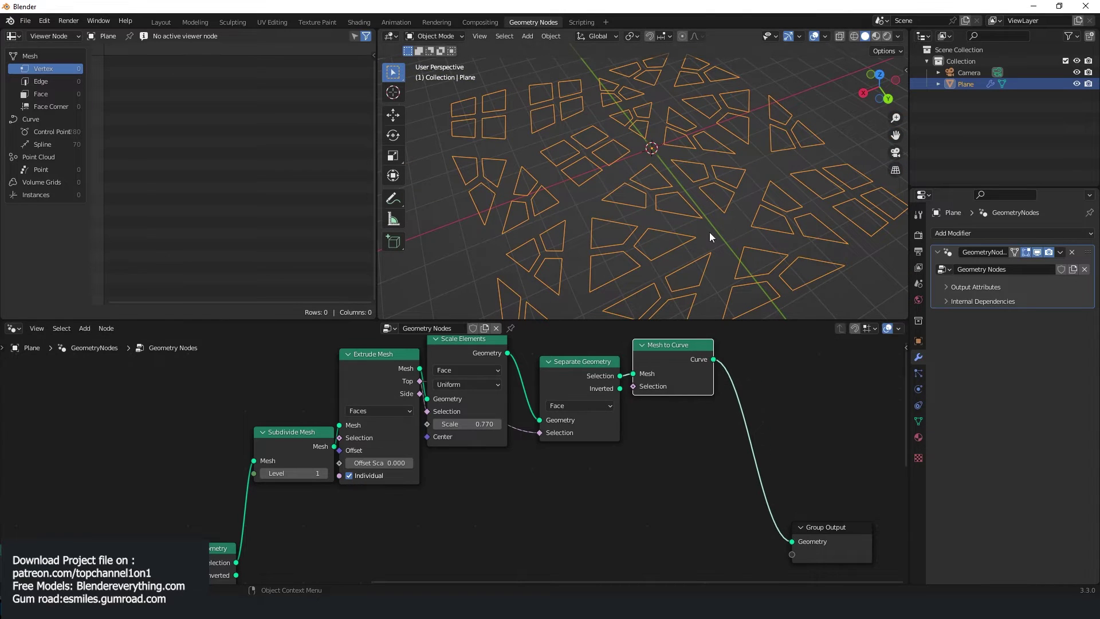
# Insert a Fillet Curve node after Mesh to Curve, set its radius to 0.05 m and move it close to Mesh to Curve
pyautogui.scroll(2, 748, 446)
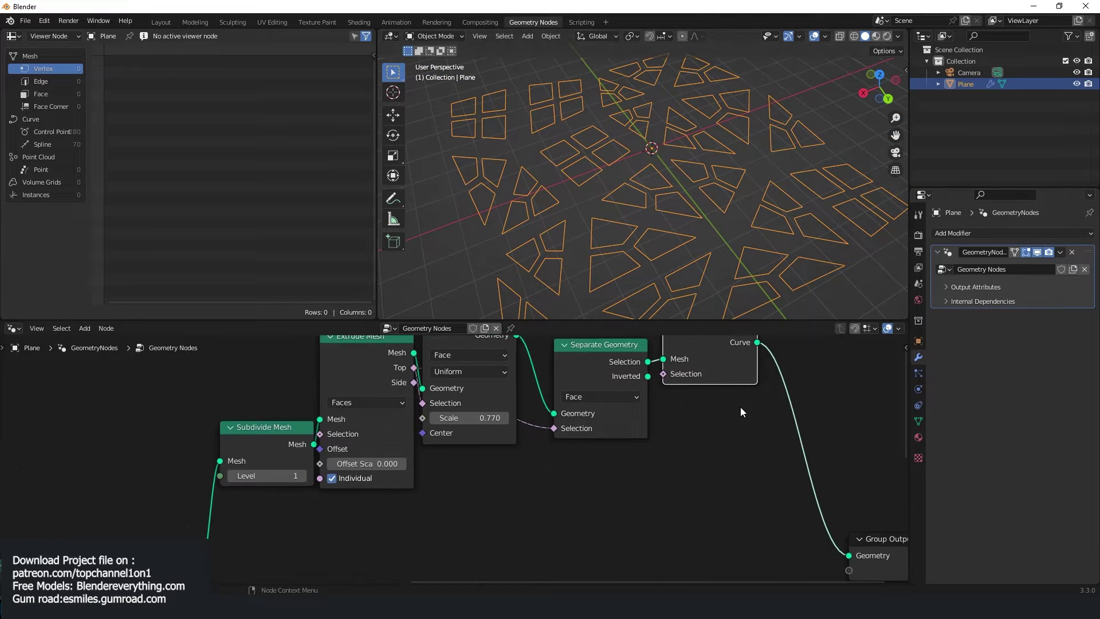
pyautogui.moveTo(698, 393); pyautogui.dragTo(717, 358)
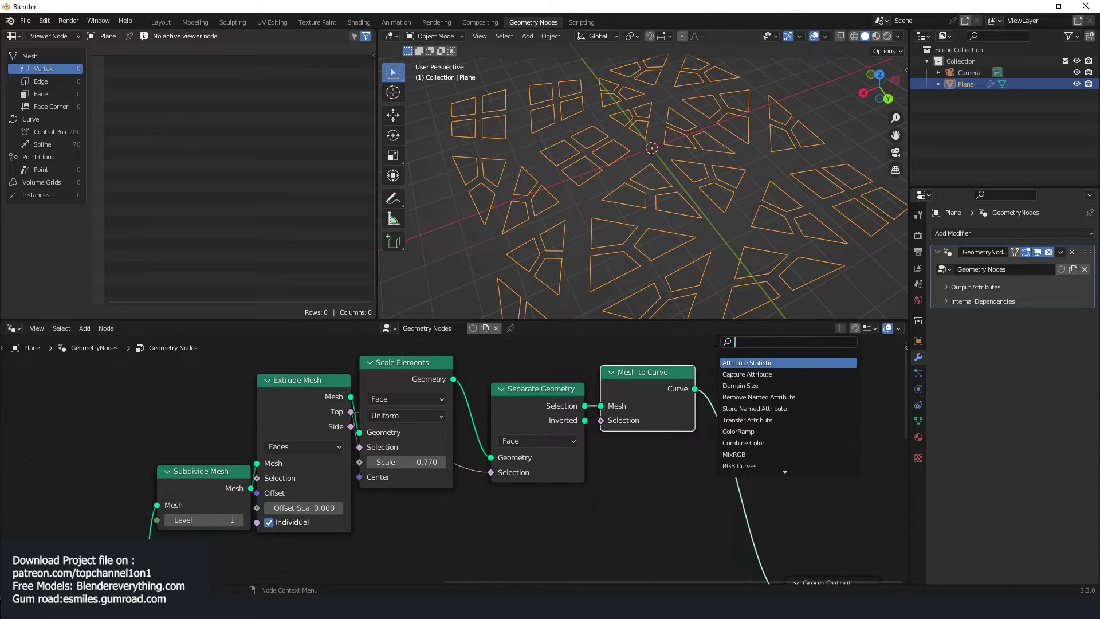
pyautogui.write('fill')
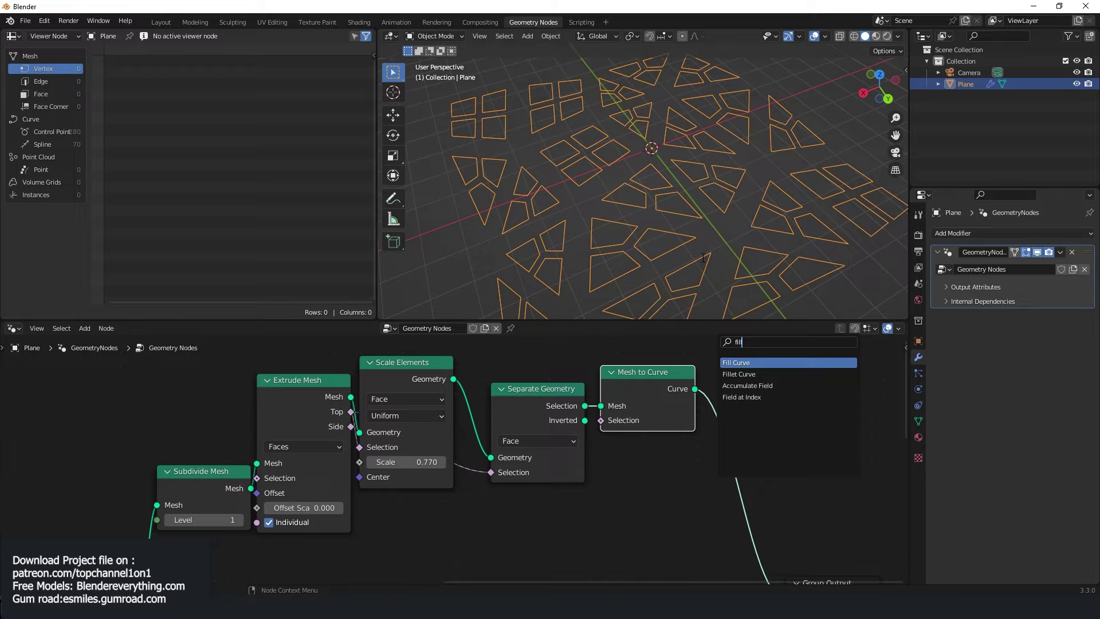
pyautogui.click(760, 374)
pyautogui.click(758, 387)
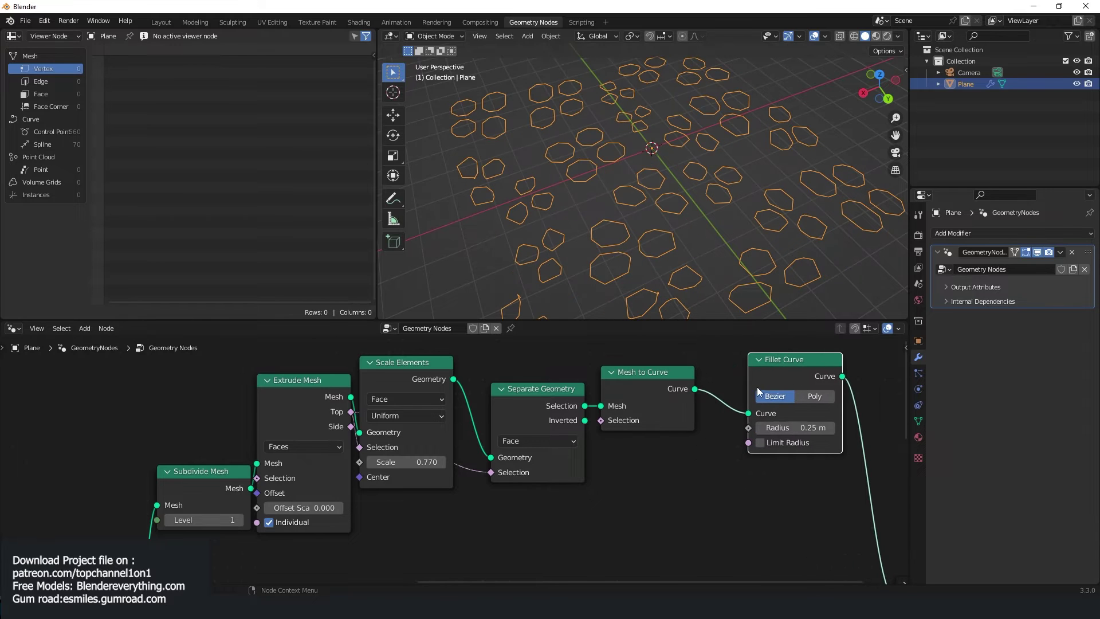
pyautogui.moveTo(815, 428); pyautogui.dragTo(794, 428)
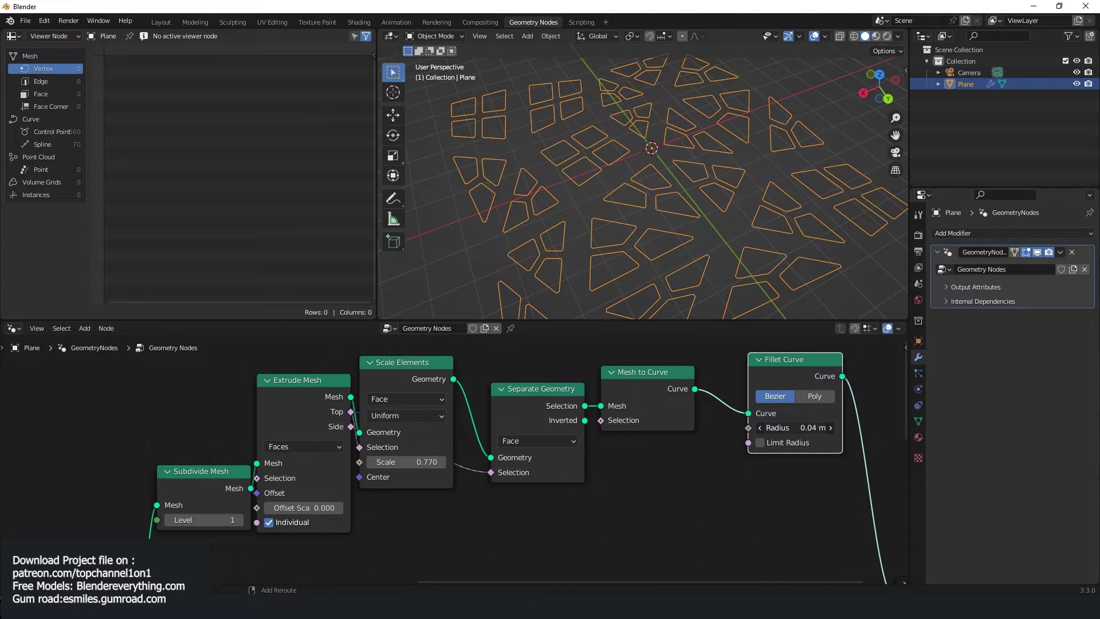
pyautogui.scroll(-3, 808, 427)
pyautogui.moveTo(652, 401); pyautogui.dragTo(638, 398)
# Insert a Fill Curve node between Fillet Curve and Group Output and set its mode to N-gons
pyautogui.scroll(3, 676, 429)
pyautogui.moveTo(744, 429); pyautogui.dragTo(667, 429, button='middle')
pyautogui.hotkey('shift', 'a')
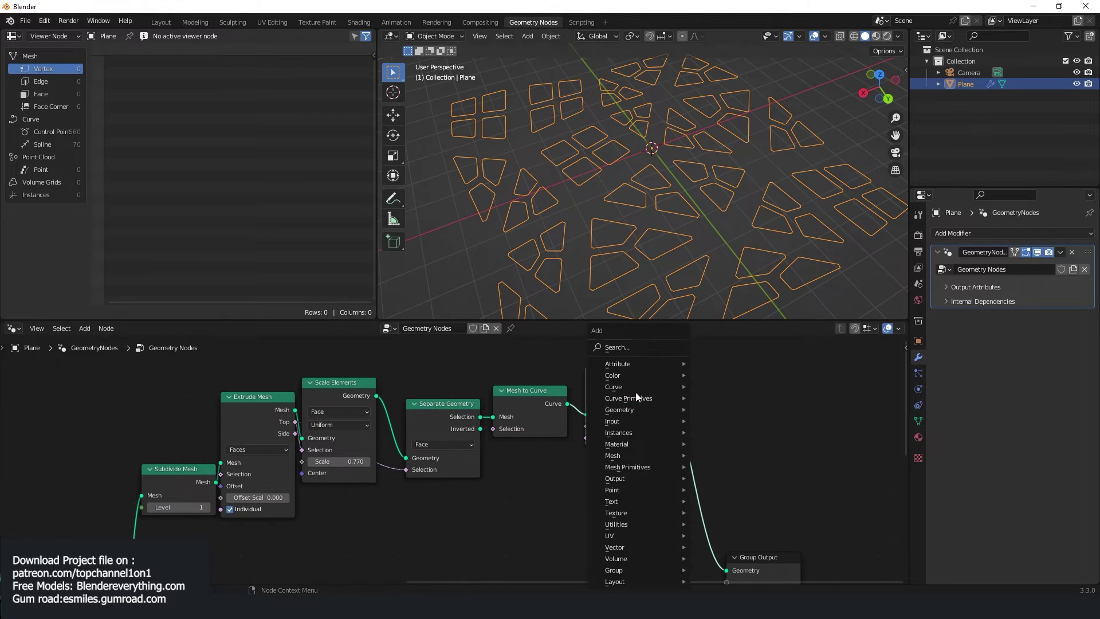
pyautogui.click(626, 347)
pyautogui.write('fill')
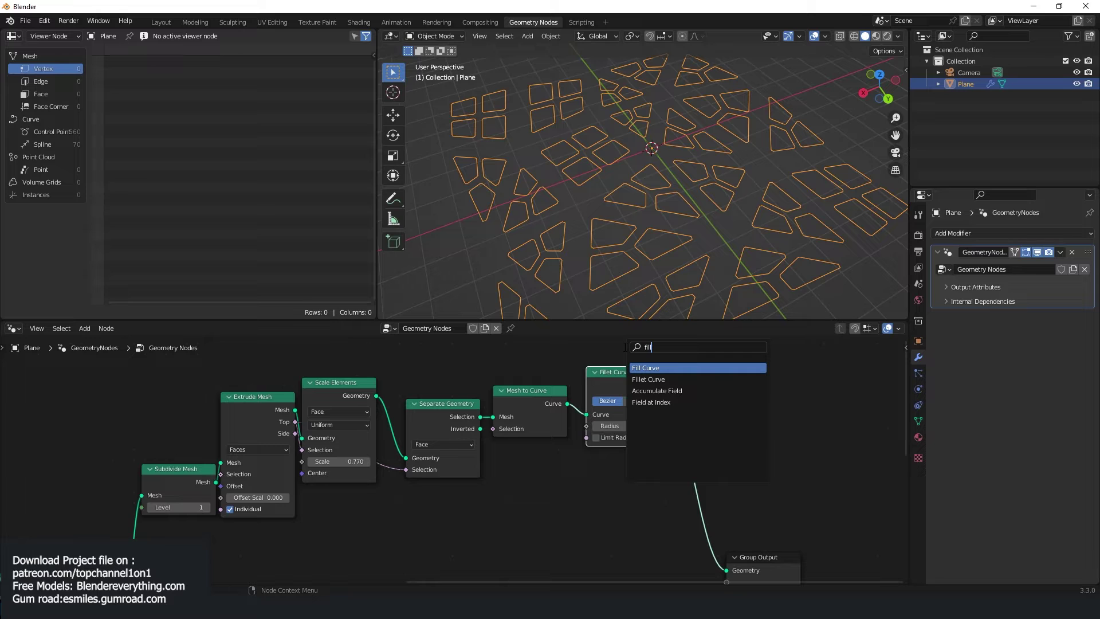
pyautogui.click(657, 368)
pyautogui.click(689, 383)
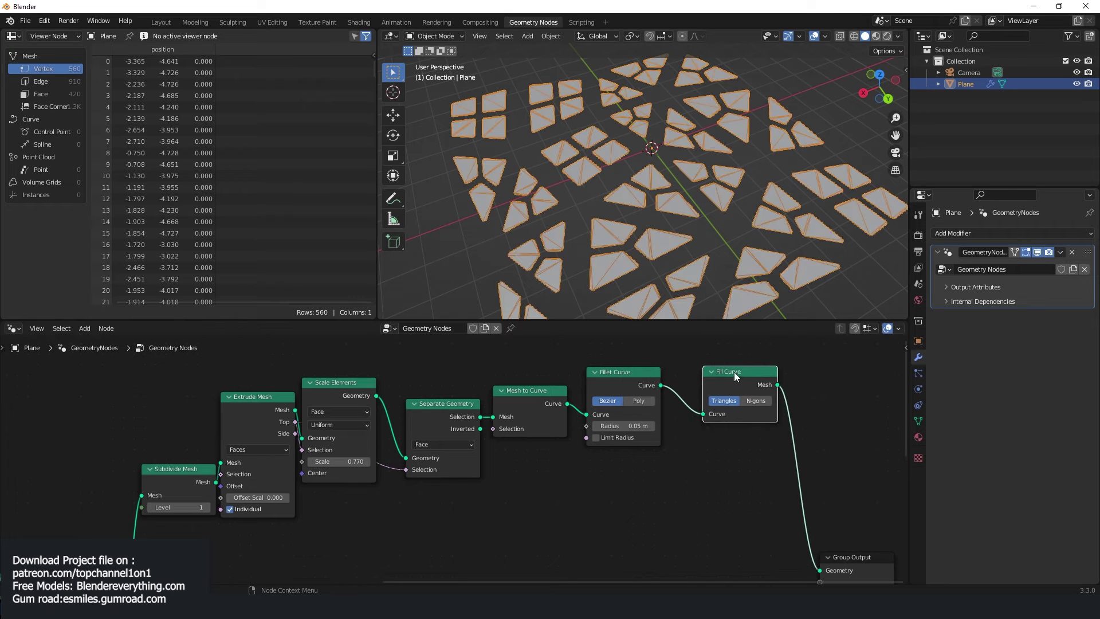
pyautogui.scroll(1, 730, 237)
pyautogui.click(747, 407)
pyautogui.moveTo(720, 259); pyautogui.dragTo(710, 218, button='middle')
# Move Group Output farther from Fill Curve to make room for another node
pyautogui.scroll(-3, 827, 245)
pyautogui.scroll(-5, 723, 459)
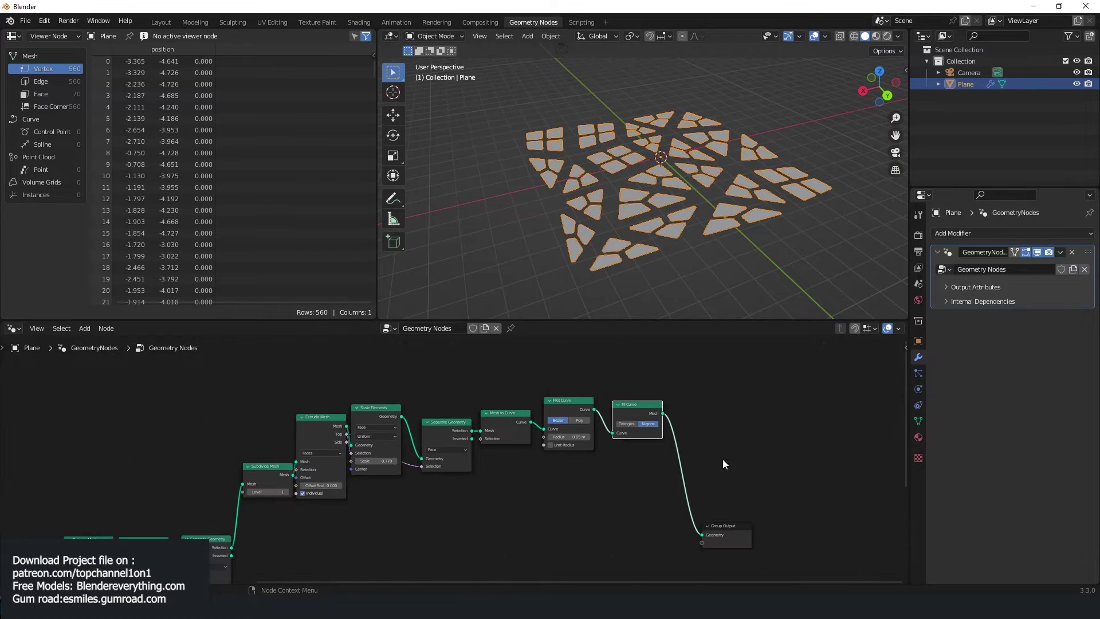
pyautogui.moveTo(723, 459); pyautogui.dragTo(674, 450, button='middle')
pyautogui.moveTo(680, 518); pyautogui.dragTo(762, 516)
pyautogui.scroll(2, 730, 425)
pyautogui.moveTo(729, 426); pyautogui.dragTo(714, 429, button='middle')
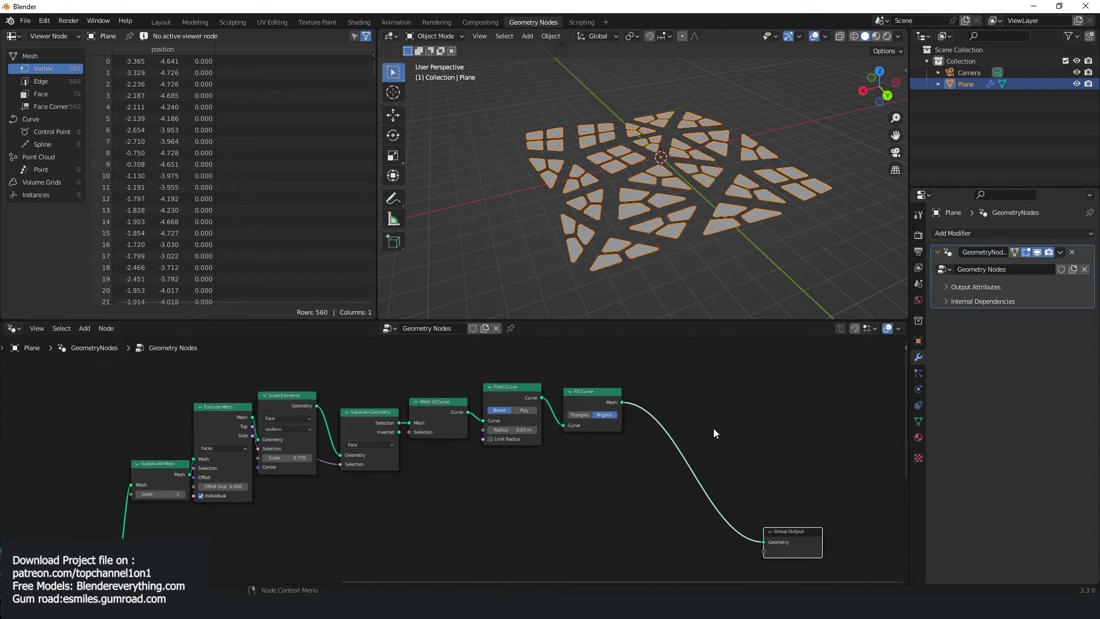
pyautogui.click(725, 425)
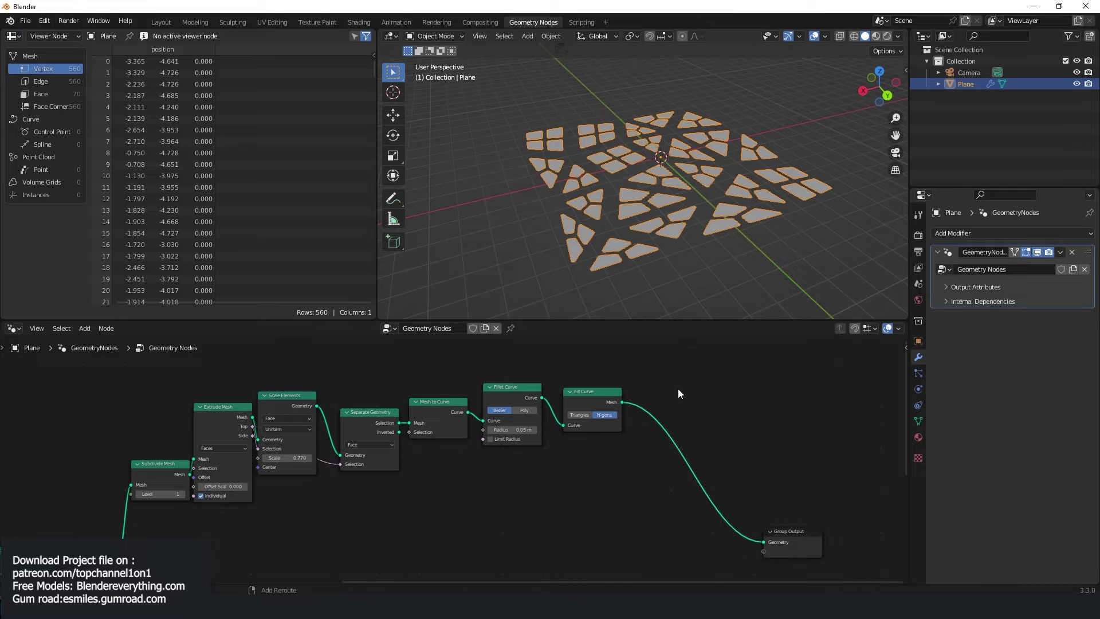
# Insert a new Extrude Mesh node between Fill Curve and Group Output to give the filled tiles thickness
pyautogui.hotkey('shift', 'a')
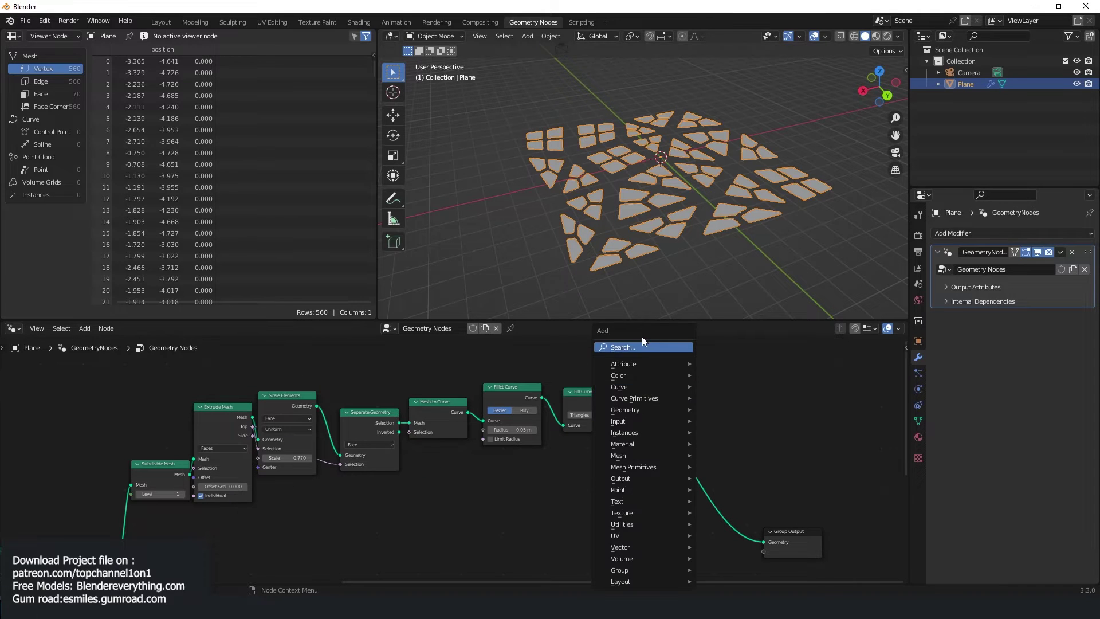
pyautogui.write('ex')
pyautogui.press('Return')
pyautogui.click(709, 419)
pyautogui.scroll(2, 708, 418)
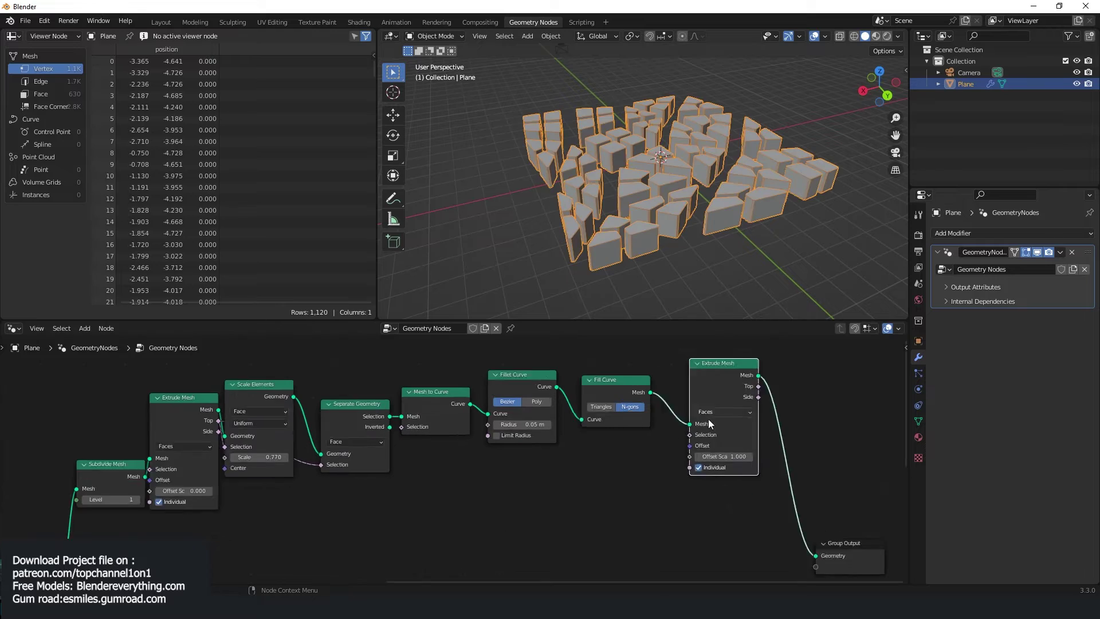
pyautogui.moveTo(656, 167)
pyautogui.mouseDown(button='middle')
pyautogui.moveTo(765, 172)
pyautogui.moveTo(737, 177)
pyautogui.moveTo(665, 151)
pyautogui.moveTo(592, 165)
pyautogui.moveTo(657, 200)
pyautogui.moveTo(677, 171)
pyautogui.mouseUp(button='middle')
pyautogui.scroll(3, 765, 172)
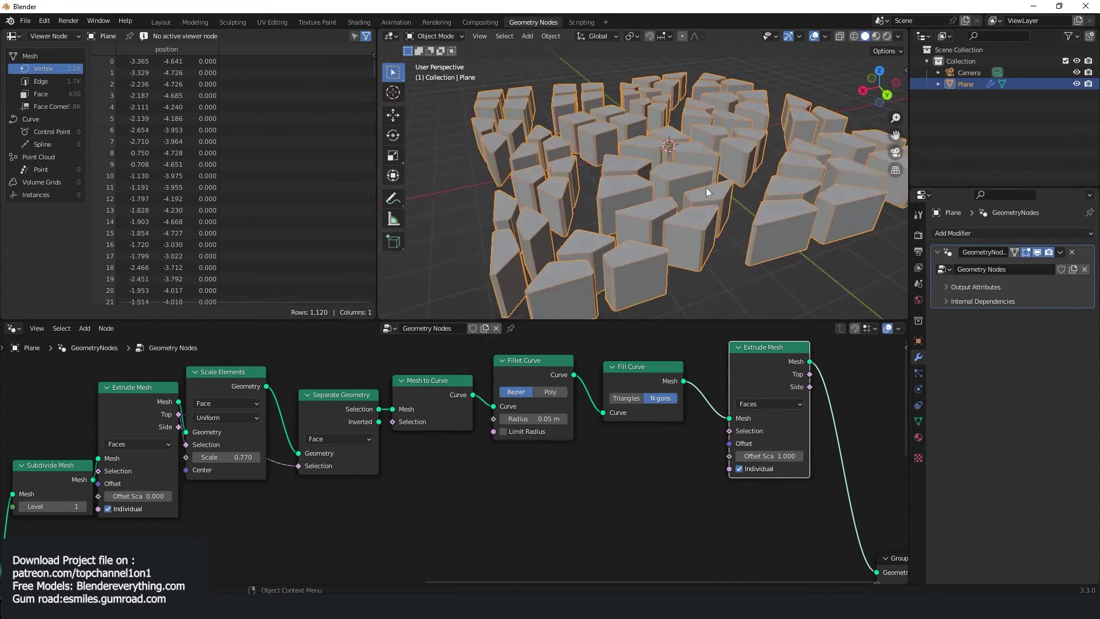
# Add a Random Value node below the last Extrude Mesh node
pyautogui.scroll(-2, 744, 448)
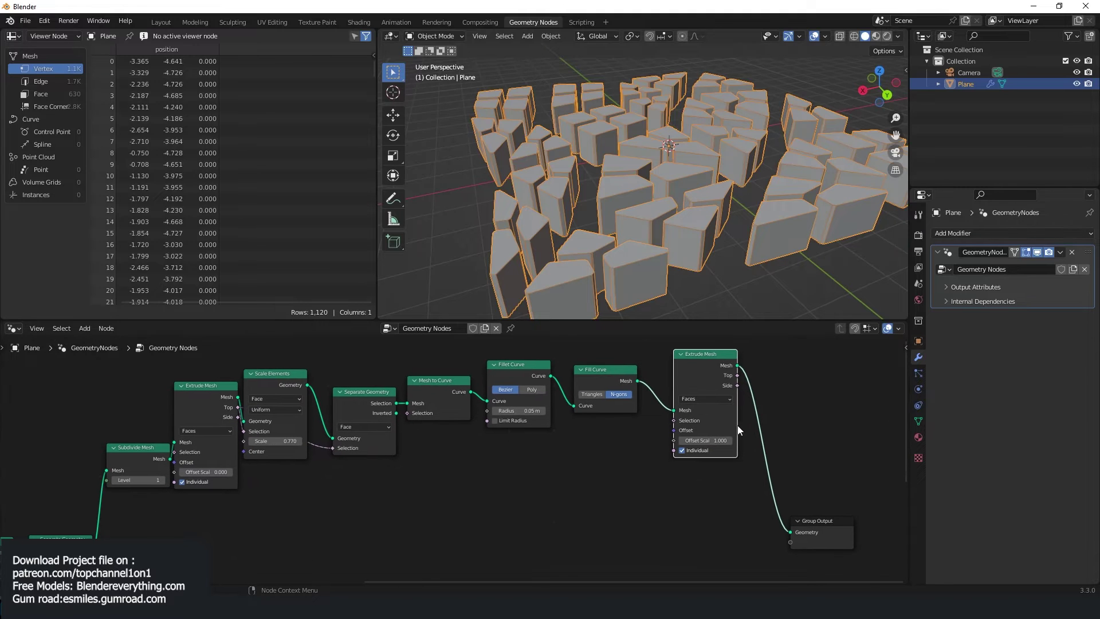
pyautogui.moveTo(706, 440)
pyautogui.mouseDown()
pyautogui.moveTo(716, 440)
pyautogui.moveTo(682, 440)
pyautogui.moveTo(722, 440)
pyautogui.mouseUp()
pyautogui.moveTo(661, 452); pyautogui.dragTo(637, 400, button='middle')
pyautogui.hotkey('shift', 'a')
pyautogui.click(602, 358)
pyautogui.write('ra')
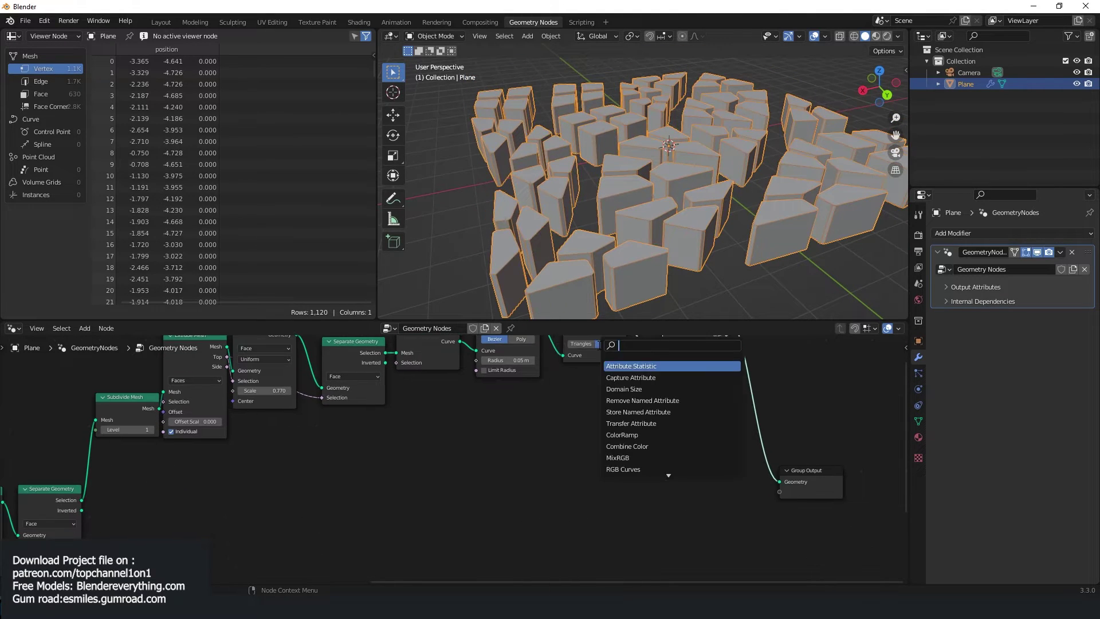
pyautogui.write('ndom')
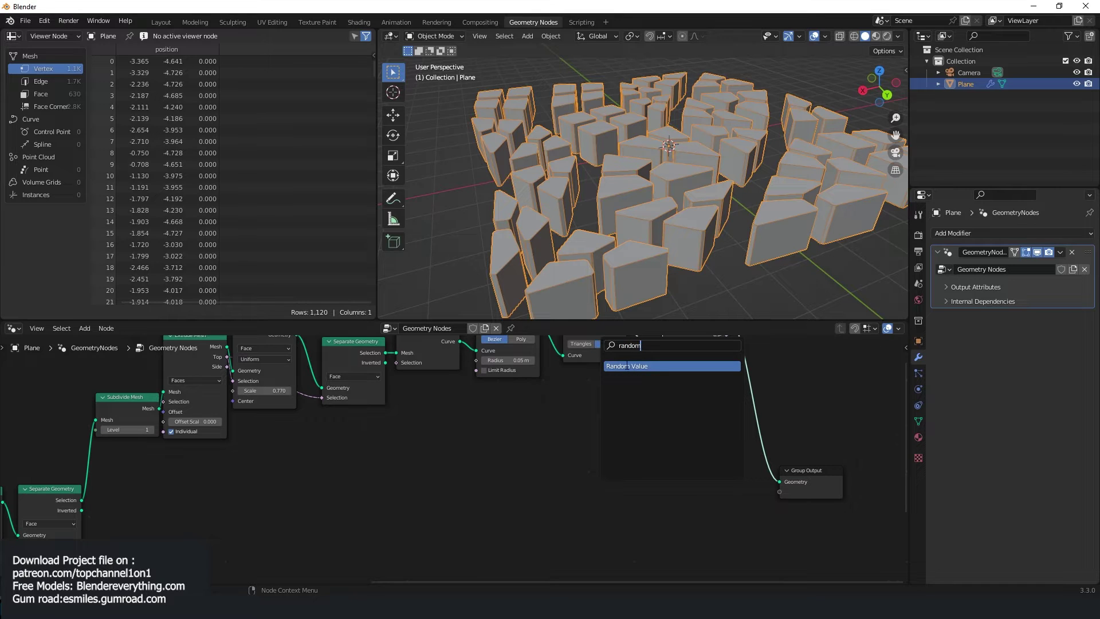
pyautogui.click(627, 366)
pyautogui.scroll(2, 665, 417)
pyautogui.click(676, 440)
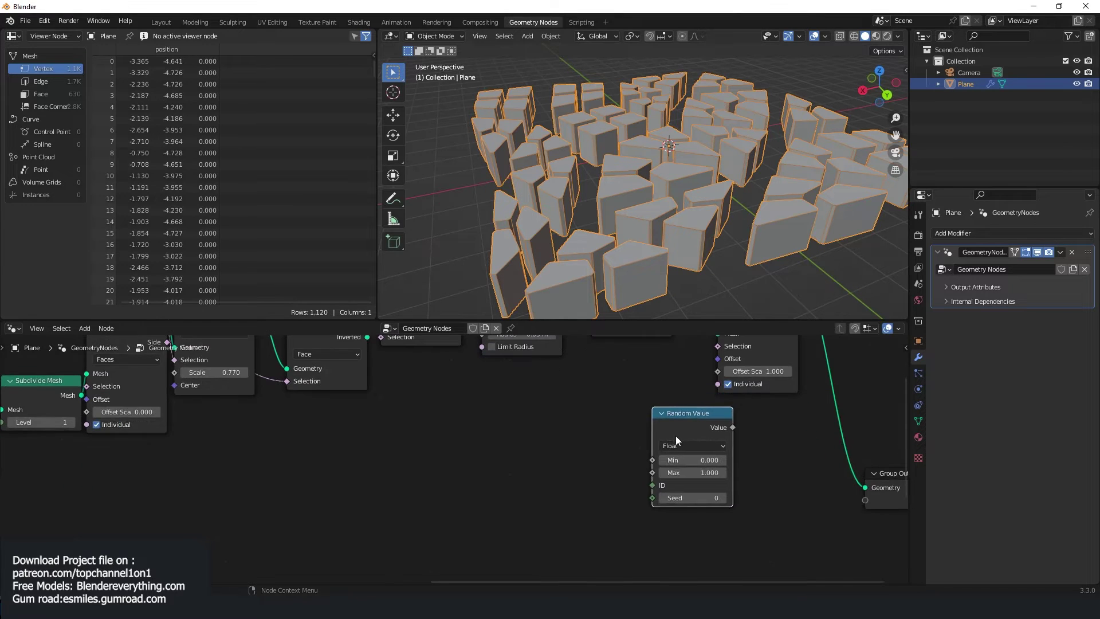
# Connect Random Value to the last Extrude Mesh's Offset Scale and set its Min to 0.800 and Max to 4.170
pyautogui.moveTo(733, 428); pyautogui.dragTo(718, 372)
pyautogui.moveTo(699, 476); pyautogui.dragTo(750, 459)
pyautogui.scroll(-4, 725, 278)
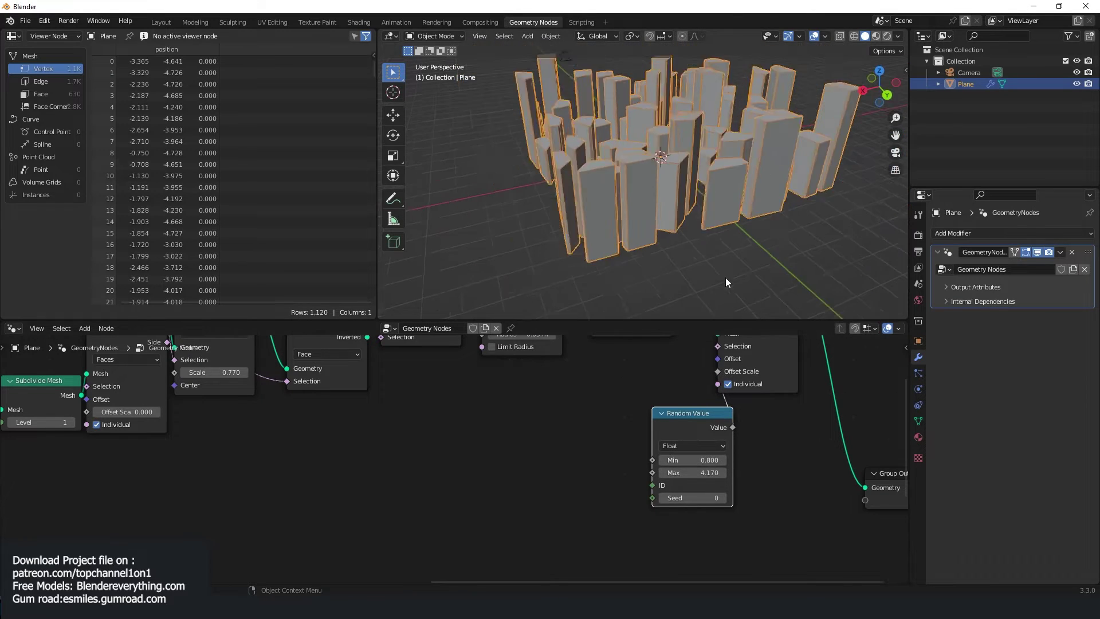
pyautogui.moveTo(683, 267); pyautogui.dragTo(576, 115, button='middle')
pyautogui.click(821, 260)
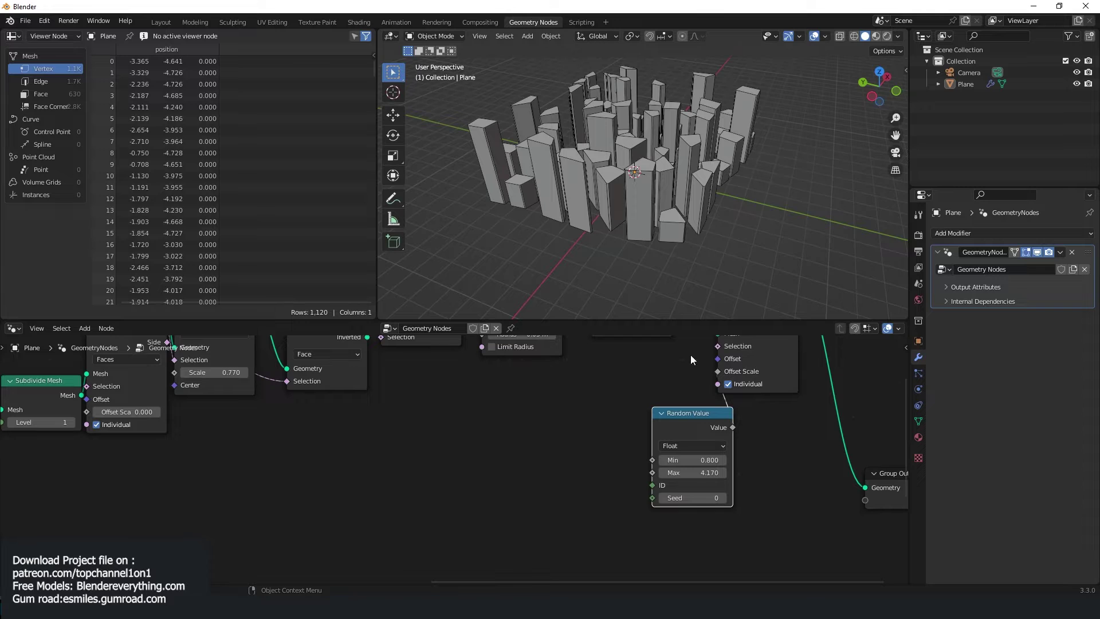
pyautogui.moveTo(651, 165); pyautogui.dragTo(682, 184, button='middle')
# Move Random Value away from Extrude Mesh and add a Position node directly below it
pyautogui.moveTo(696, 434); pyautogui.dragTo(631, 401)
pyautogui.scroll(-2, 565, 456)
pyautogui.hotkey('shift', 'a')
pyautogui.click(515, 347)
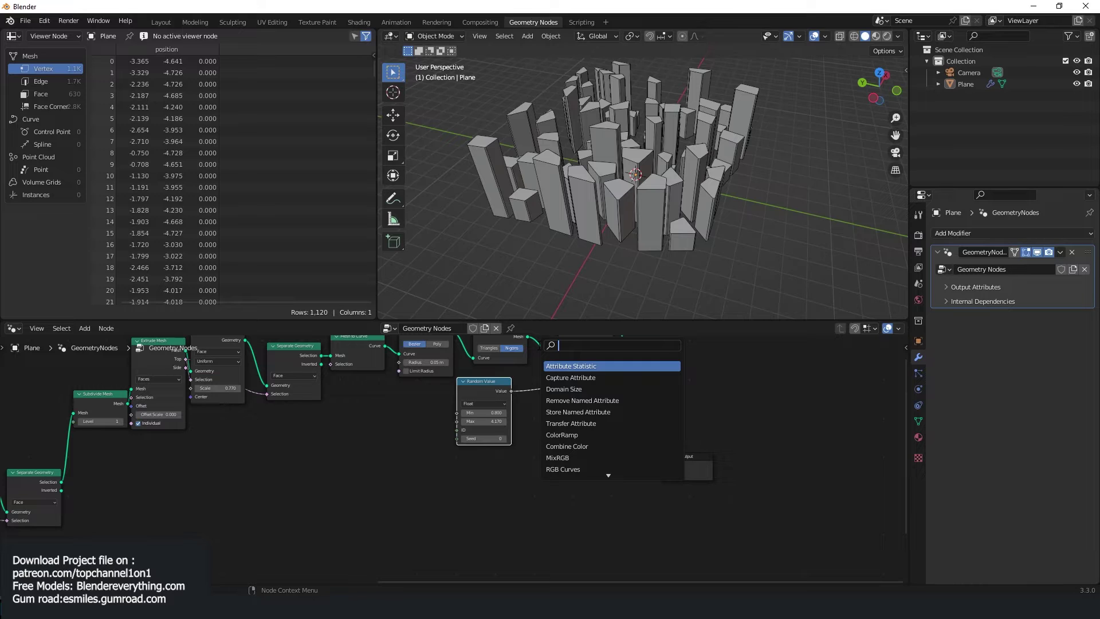
pyautogui.write('pois')
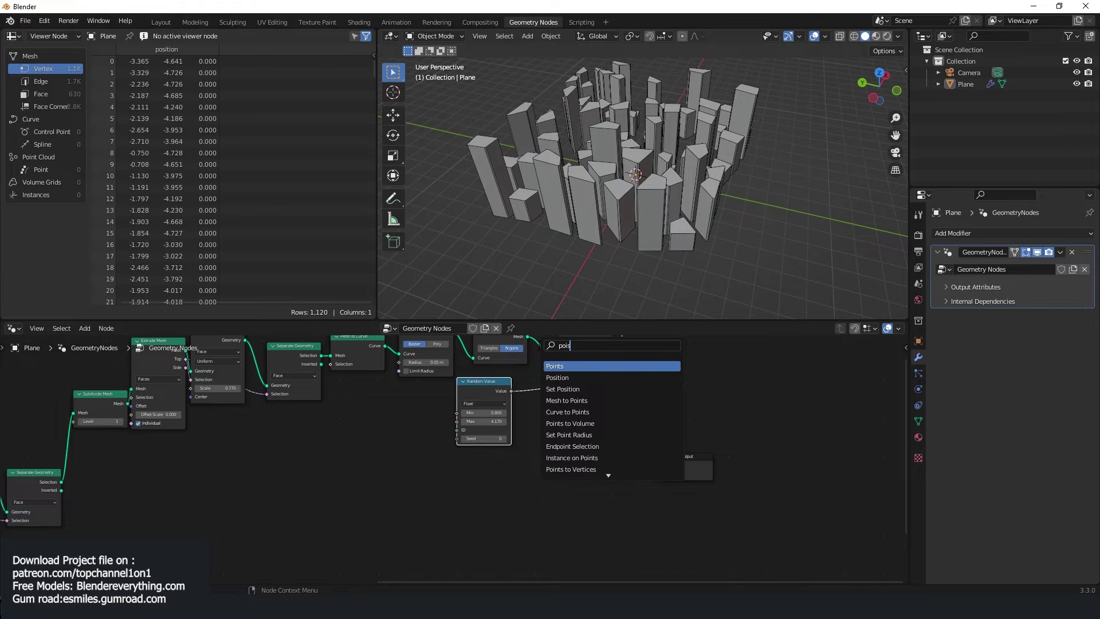
pyautogui.press('BackSpace')
pyautogui.press('BackSpace')
pyautogui.write('sit')
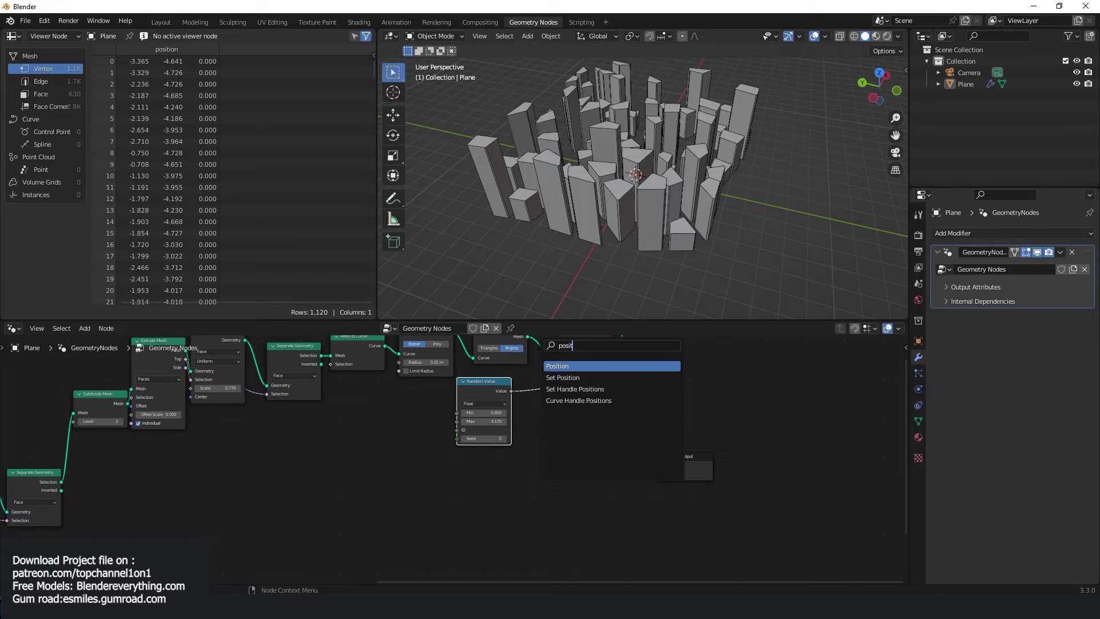
pyautogui.click(561, 366)
pyautogui.click(487, 463)
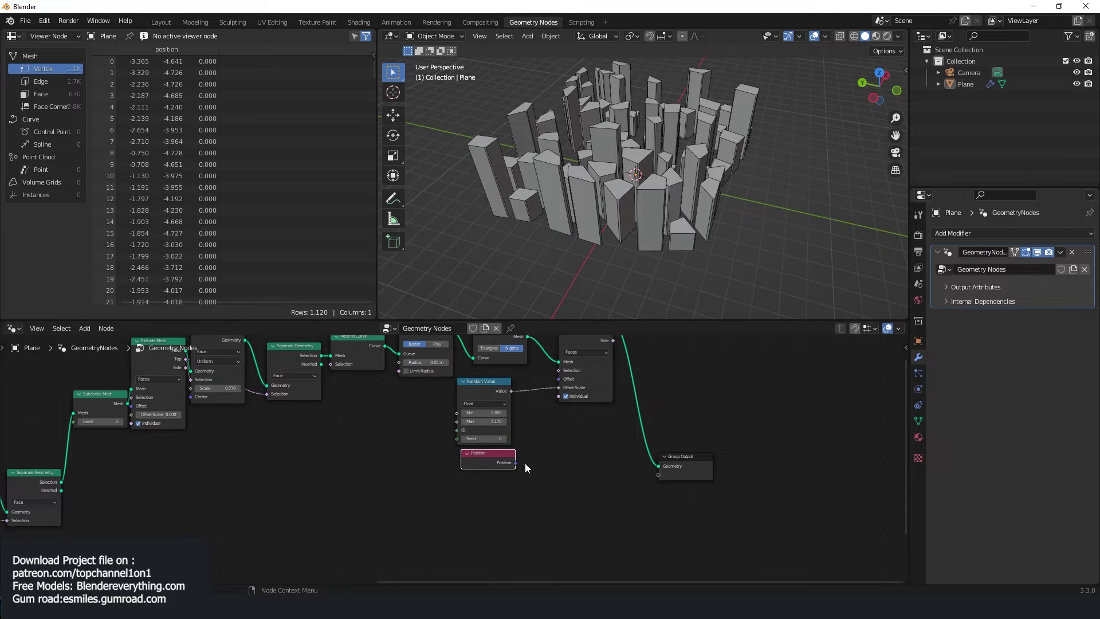
# Add a Combine XYZ node below the Position node
pyautogui.moveTo(525, 463); pyautogui.dragTo(478, 408, button='middle')
pyautogui.scroll(1, 514, 386)
pyautogui.hotkey('shift', 'a')
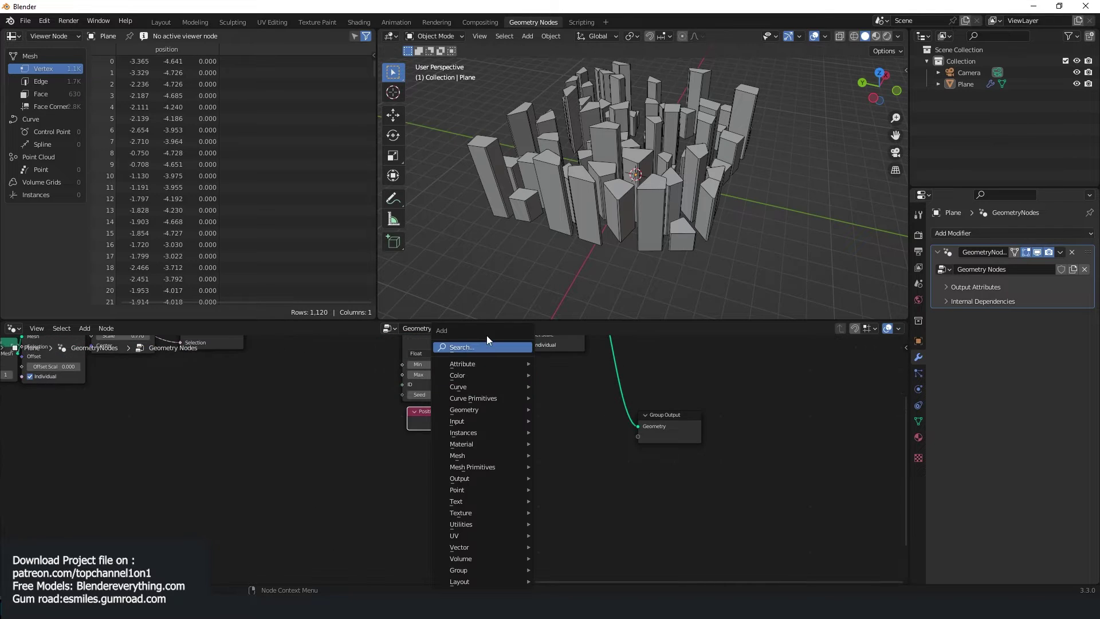
pyautogui.click(486, 335)
pyautogui.write('x')
pyautogui.press('Return')
pyautogui.click(479, 466)
# Add a Vector Math node beside Position and Combine XYZ and set its operation to Distance
pyautogui.scroll(2, 479, 465)
pyautogui.hotkey('shift', 'a')
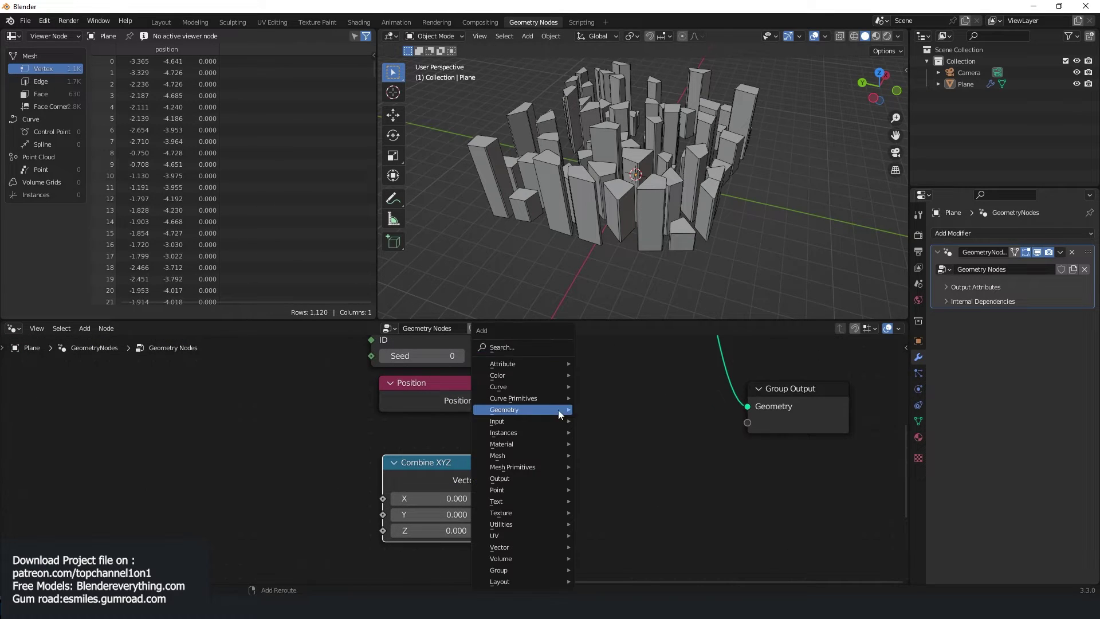
pyautogui.click(504, 346)
pyautogui.write('vec')
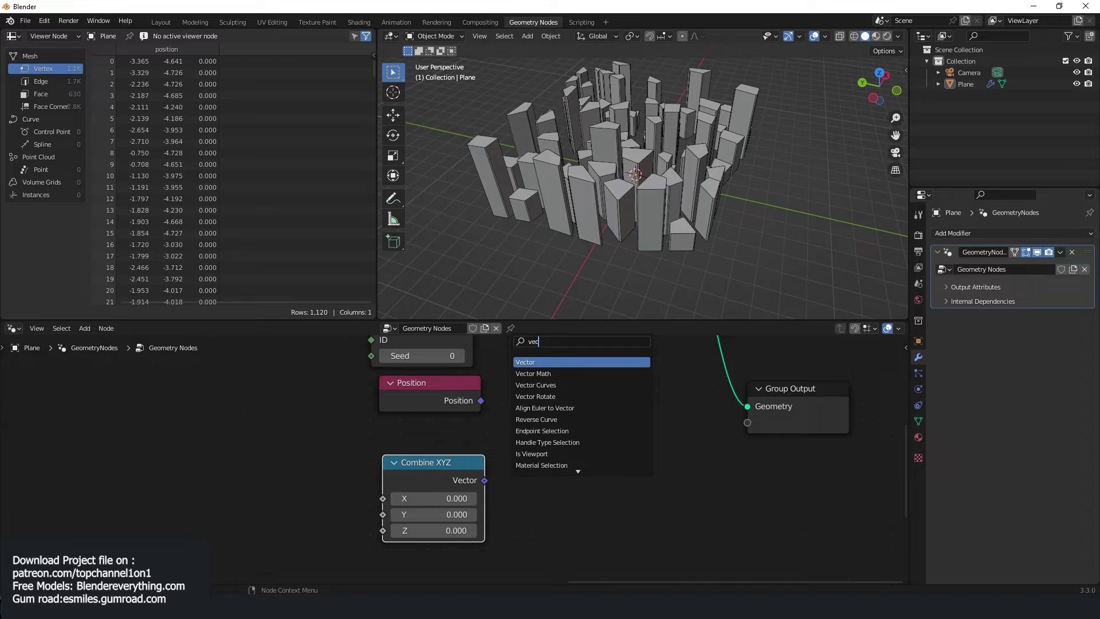
pyautogui.click(549, 373)
pyautogui.click(582, 400)
pyautogui.click(569, 419)
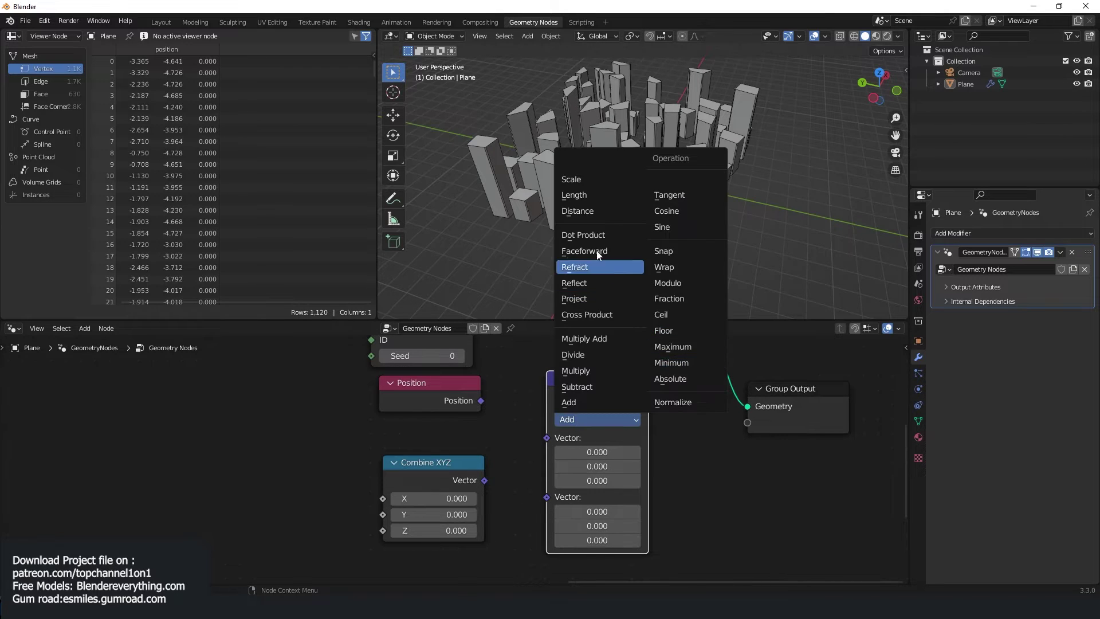
pyautogui.click(598, 212)
# Connect Position and Combine XYZ to the Distance node's vector inputs and its Value to the last Extrude Mesh's Offset Scale
pyautogui.moveTo(481, 401); pyautogui.dragTo(547, 436)
pyautogui.moveTo(485, 480); pyautogui.dragTo(548, 452)
pyautogui.scroll(-3, 613, 384)
pyautogui.moveTo(613, 394); pyautogui.dragTo(600, 487, button='middle')
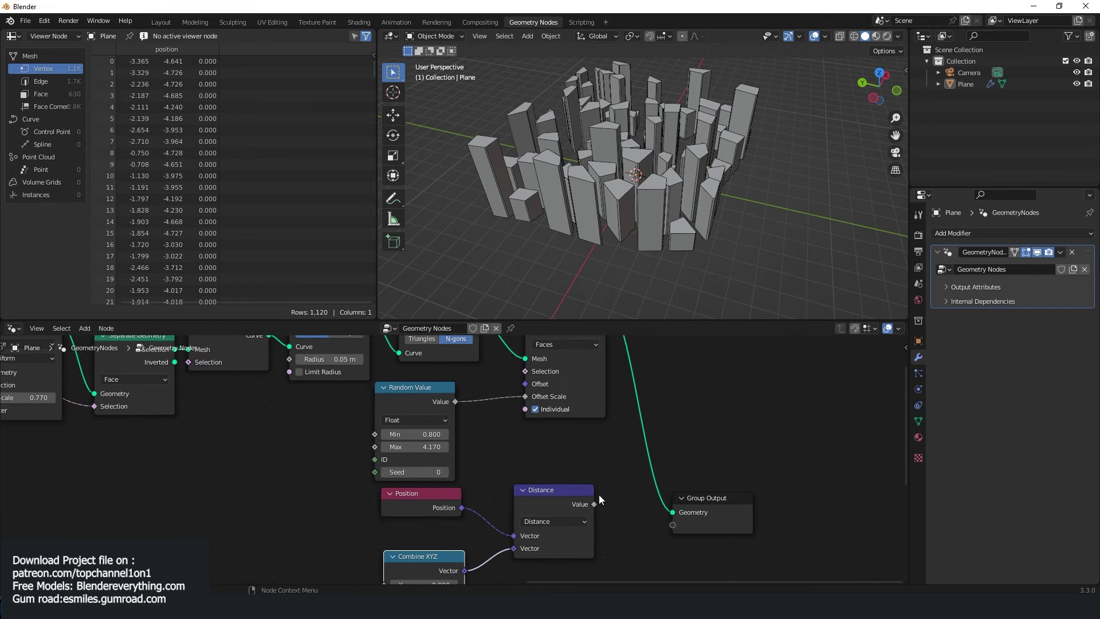
pyautogui.moveTo(595, 504); pyautogui.dragTo(525, 397)
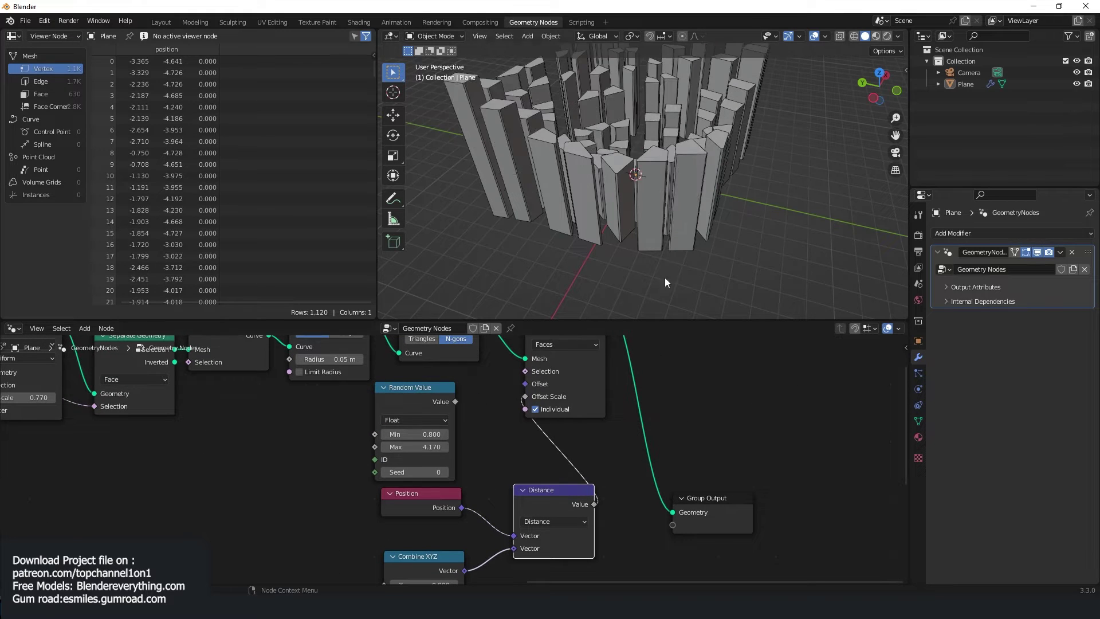
pyautogui.moveTo(707, 222); pyautogui.dragTo(722, 243, button='middle')
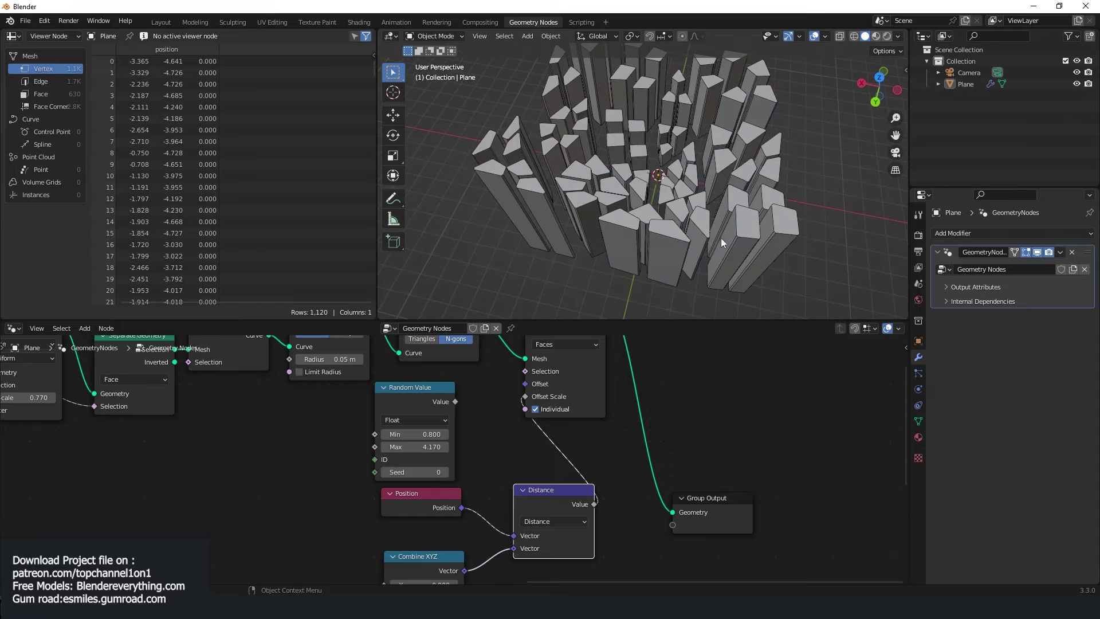
# Move the Position, Combine XYZ and Distance nodes together, farther from Group Output, to free up space
pyautogui.moveTo(552, 473); pyautogui.dragTo(594, 426, button='middle')
pyautogui.moveTo(403, 455); pyautogui.dragTo(572, 568)
pyautogui.moveTo(575, 455); pyautogui.dragTo(446, 478)
# Add a Map Range node between Distance and Group Output and connect the Distance output to its Value input
pyautogui.hotkey('shift', 'a')
pyautogui.moveTo(568, 518)
pyautogui.click(660, 479)
pyautogui.click(645, 405)
pyautogui.scroll(-1, 624, 424)
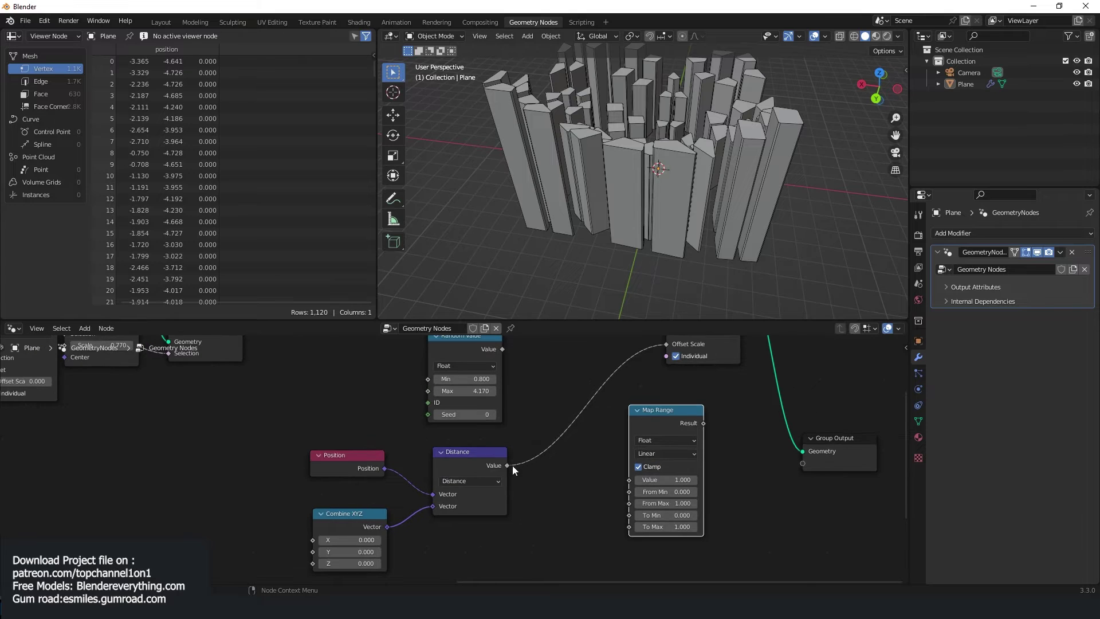
pyautogui.moveTo(507, 463); pyautogui.dragTo(629, 480)
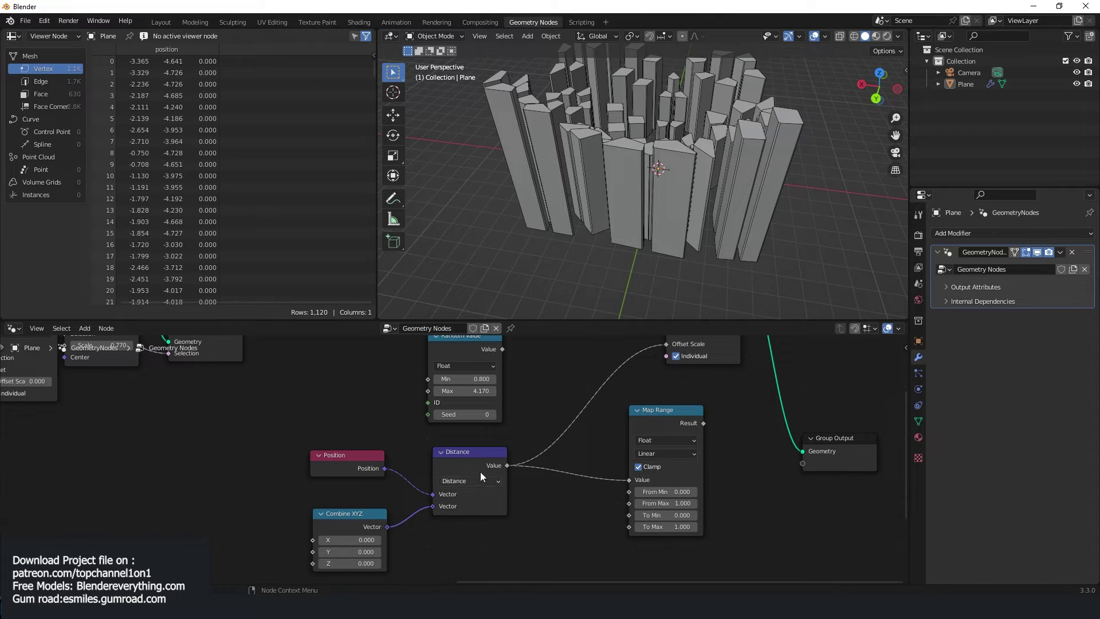
pyautogui.moveTo(473, 463); pyautogui.dragTo(444, 464)
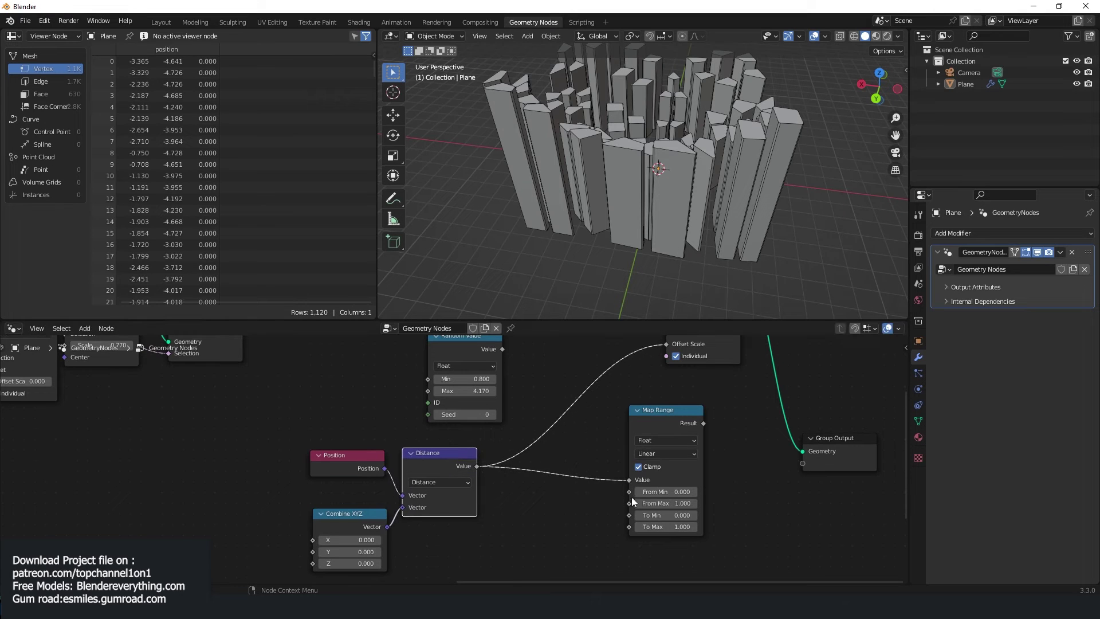
# Add an Attribute Statistic node between the Distance and Map Range nodes, slightly below them
pyautogui.moveTo(606, 501); pyautogui.dragTo(694, 454, button='middle')
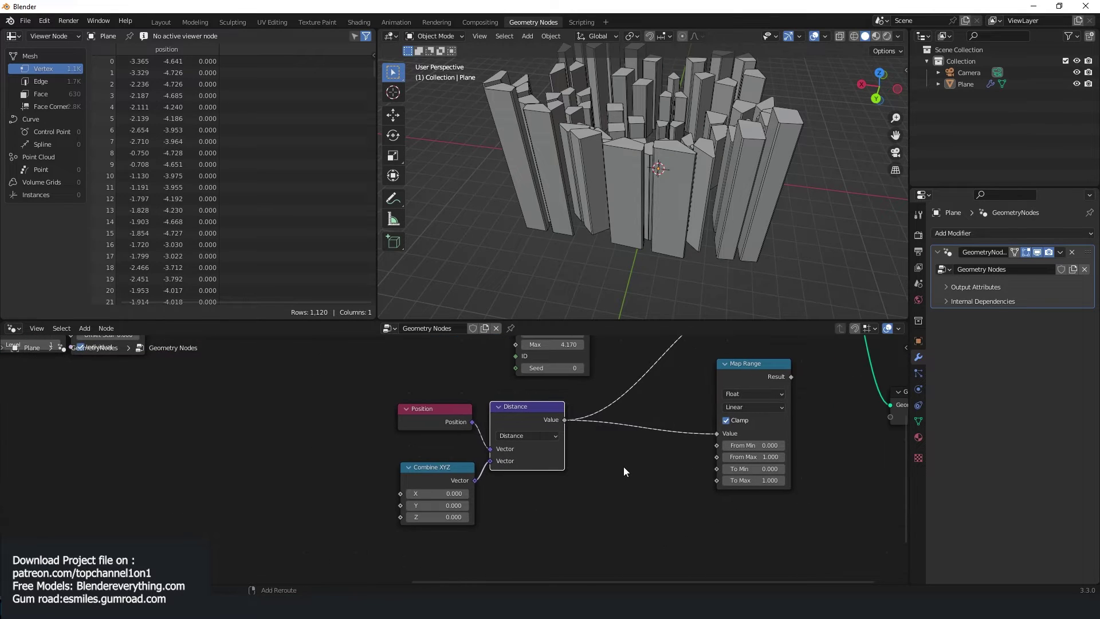
pyautogui.hotkey('shift', 'a')
pyautogui.moveTo(597, 273)
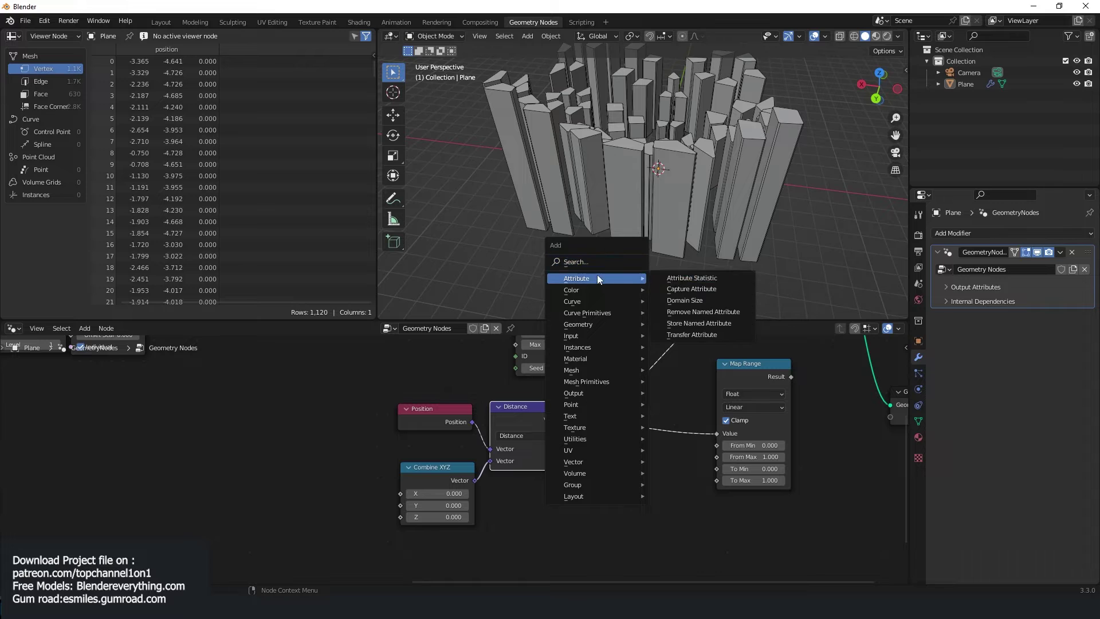
pyautogui.click(692, 278)
pyautogui.scroll(-2, 642, 430)
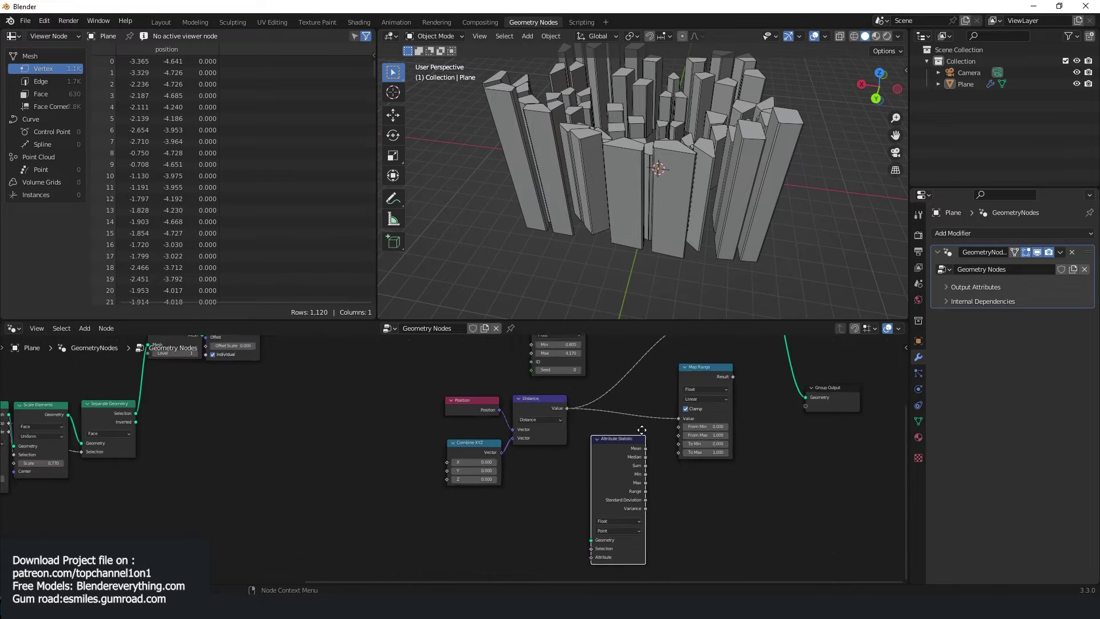
pyautogui.click(642, 429)
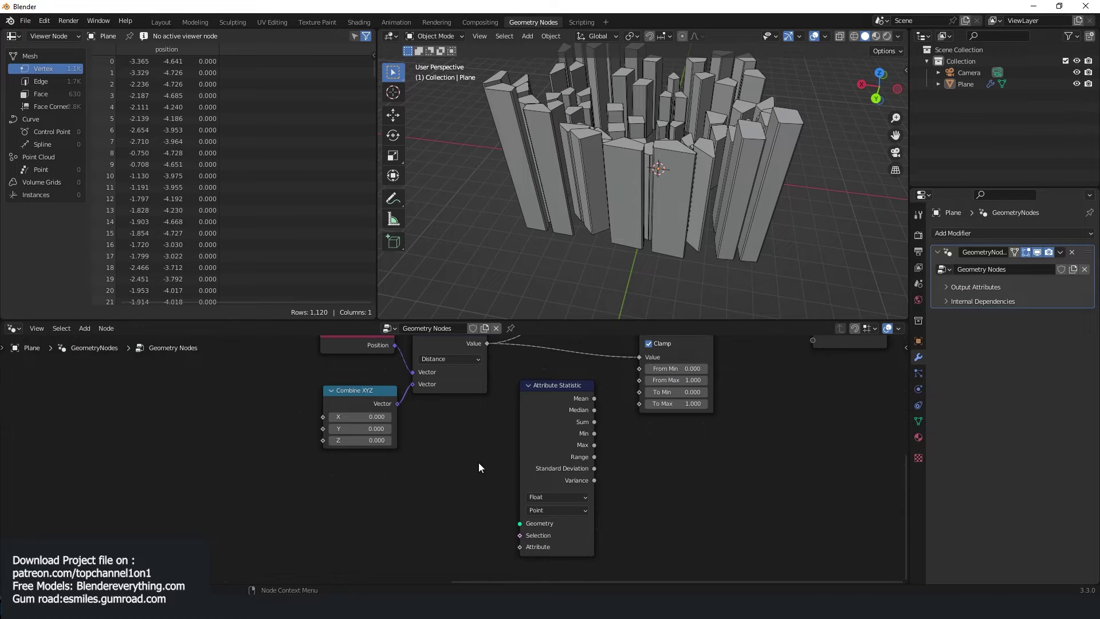
# Connect the Fill Curve mesh to Attribute Statistic's Geometry input and the Distance value to its Attribute input
pyautogui.moveTo(480, 466); pyautogui.dragTo(515, 502, button='middle')
pyautogui.scroll(-11, 524, 505)
pyautogui.scroll(4, 529, 481)
pyautogui.scroll(-1, 544, 470)
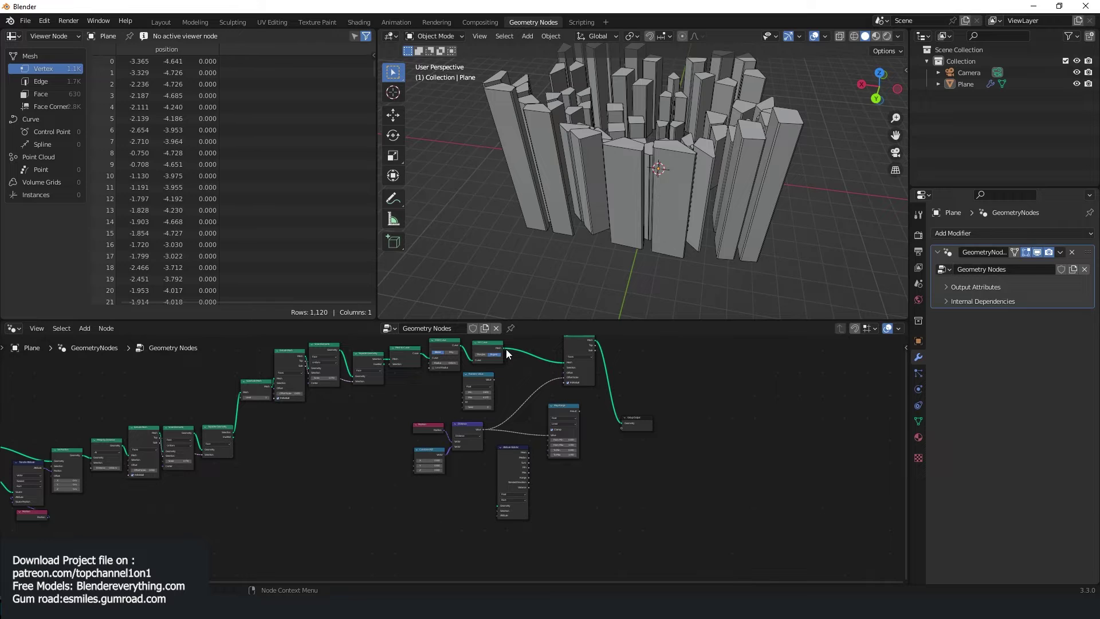
pyautogui.moveTo(503, 348); pyautogui.dragTo(497, 506)
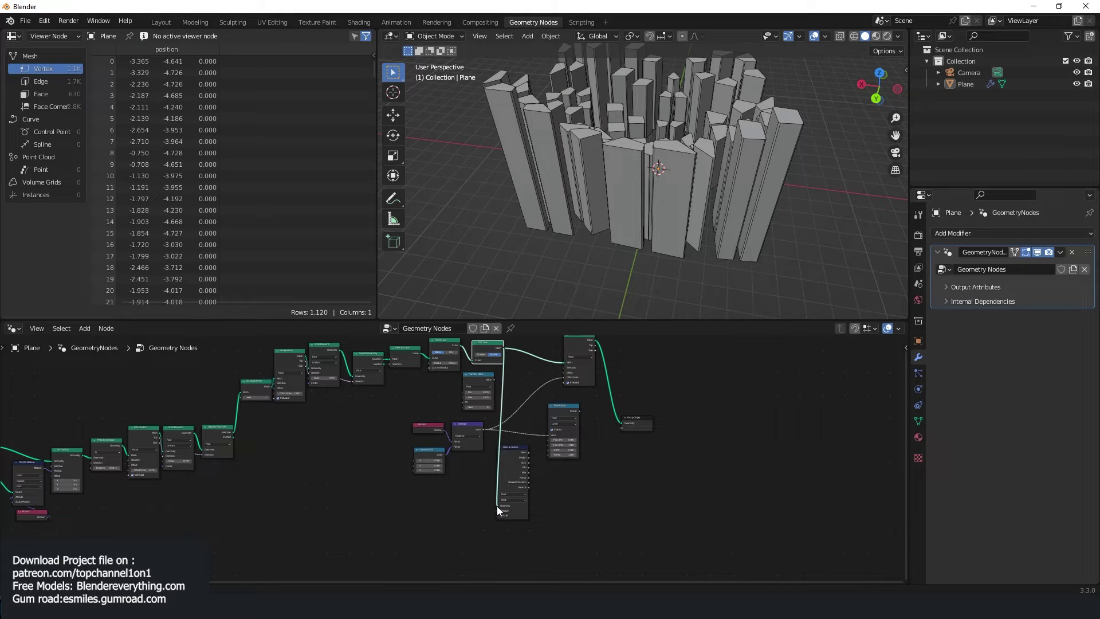
pyautogui.scroll(4, 497, 507)
pyautogui.moveTo(522, 356); pyautogui.dragTo(555, 542)
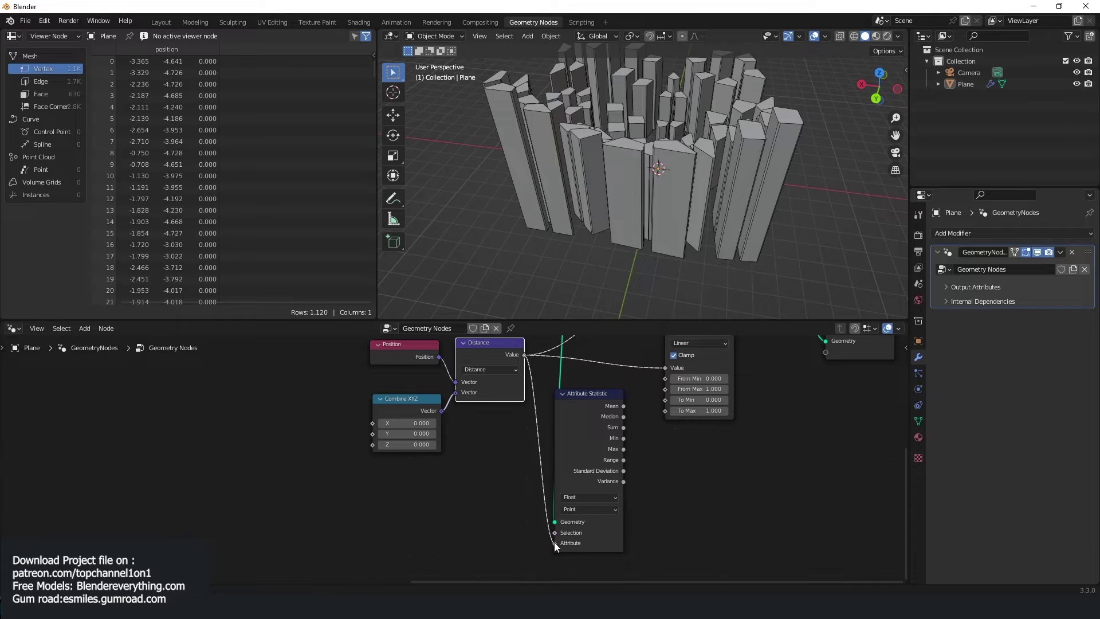
# Connect Attribute Statistic's Min and Max to Map Range's From Min and From Max, and hide the statistic node's unused sockets
pyautogui.scroll(3, 649, 473)
pyautogui.moveTo(638, 487); pyautogui.dragTo(592, 524, button='middle')
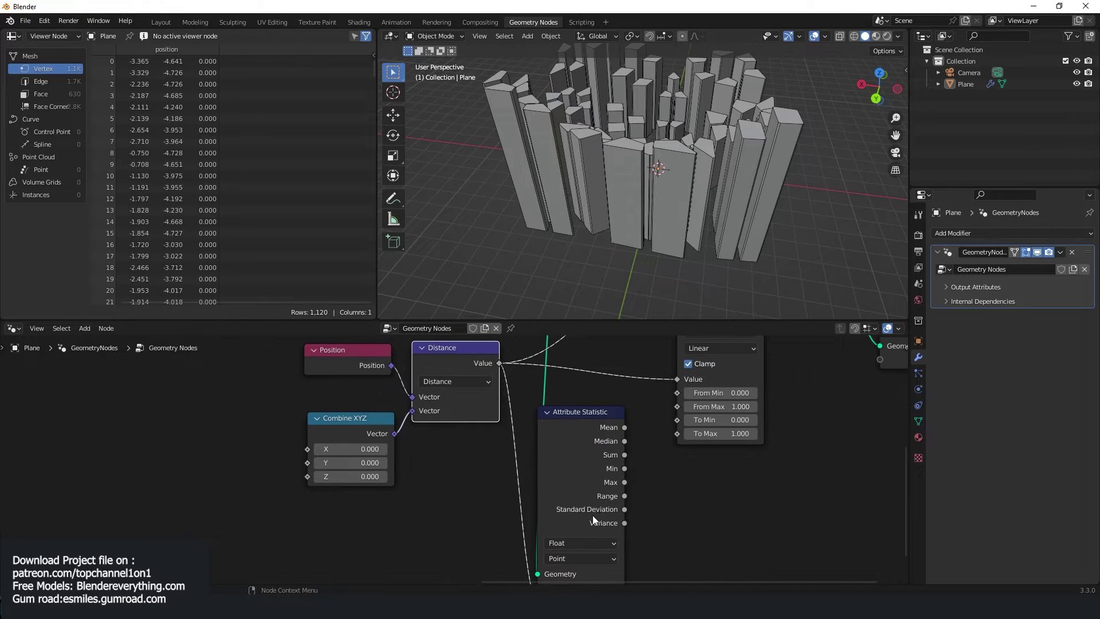
pyautogui.moveTo(610, 455); pyautogui.dragTo(480, 481, button='middle')
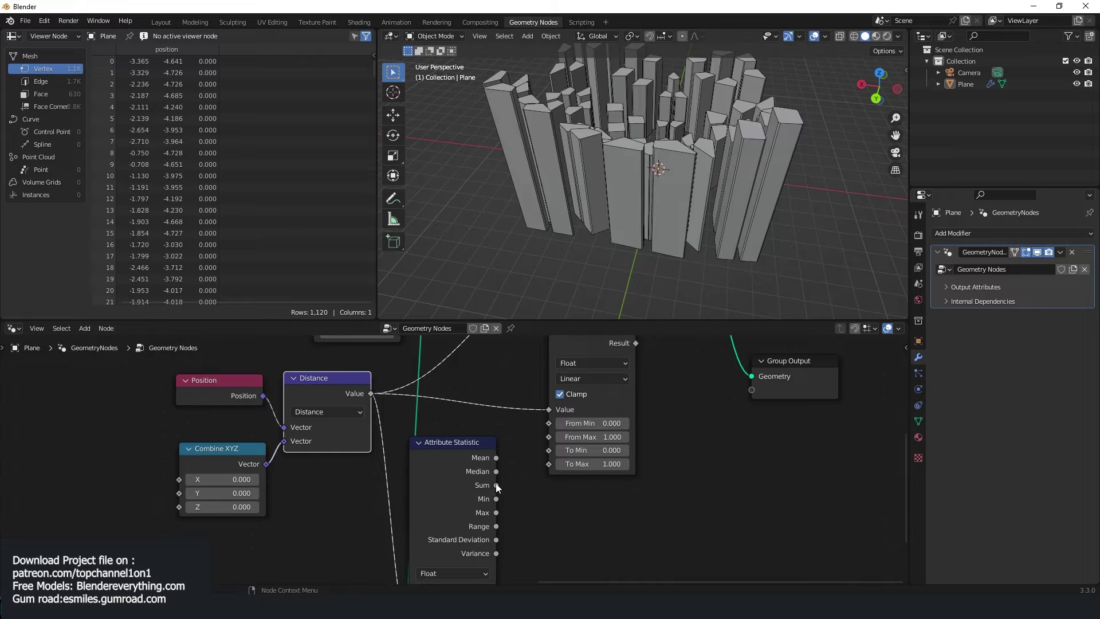
pyautogui.moveTo(496, 499); pyautogui.dragTo(549, 423)
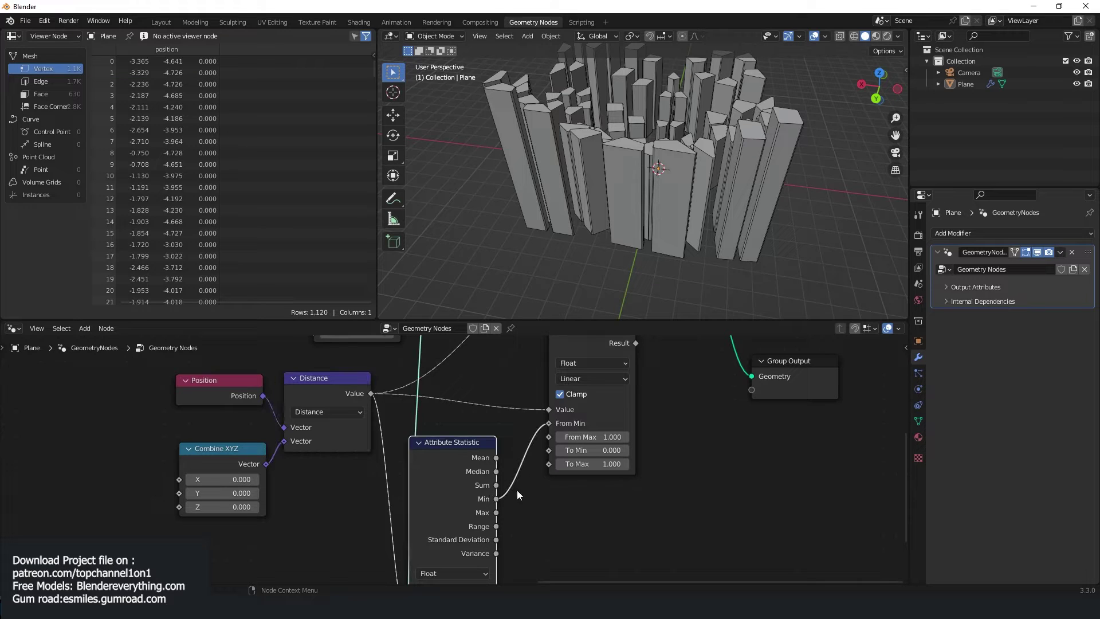
pyautogui.moveTo(497, 512); pyautogui.dragTo(549, 437)
pyautogui.click(473, 465)
pyautogui.hotkey('ctrl', 'h')
# Set Map Range's To Min to 1 and To Max to 0
pyautogui.scroll(3, 472, 465)
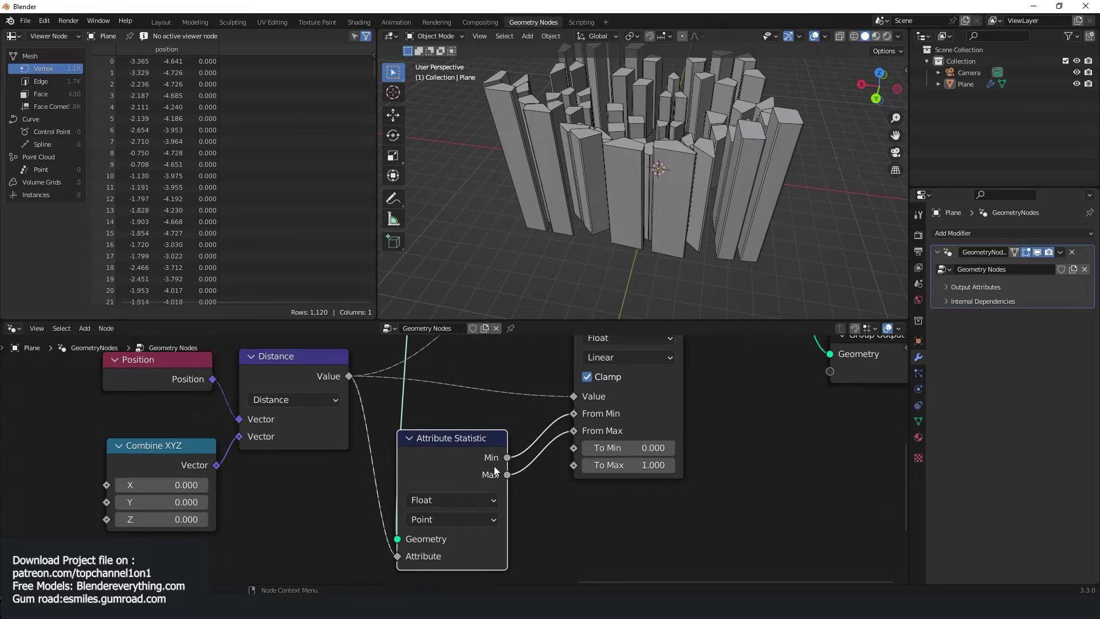
pyautogui.moveTo(497, 471); pyautogui.dragTo(440, 501, button='middle')
pyautogui.click(596, 478)
pyautogui.write('1')
pyautogui.press('Return')
pyautogui.click(600, 496)
pyautogui.write('0')
pyautogui.press('Return')
# Connect the Map Range Result to the last Extrude Mesh's Offset Scale in place of the Distance value
pyautogui.scroll(-4, 685, 459)
pyautogui.moveTo(686, 458); pyautogui.dragTo(672, 582, button='middle')
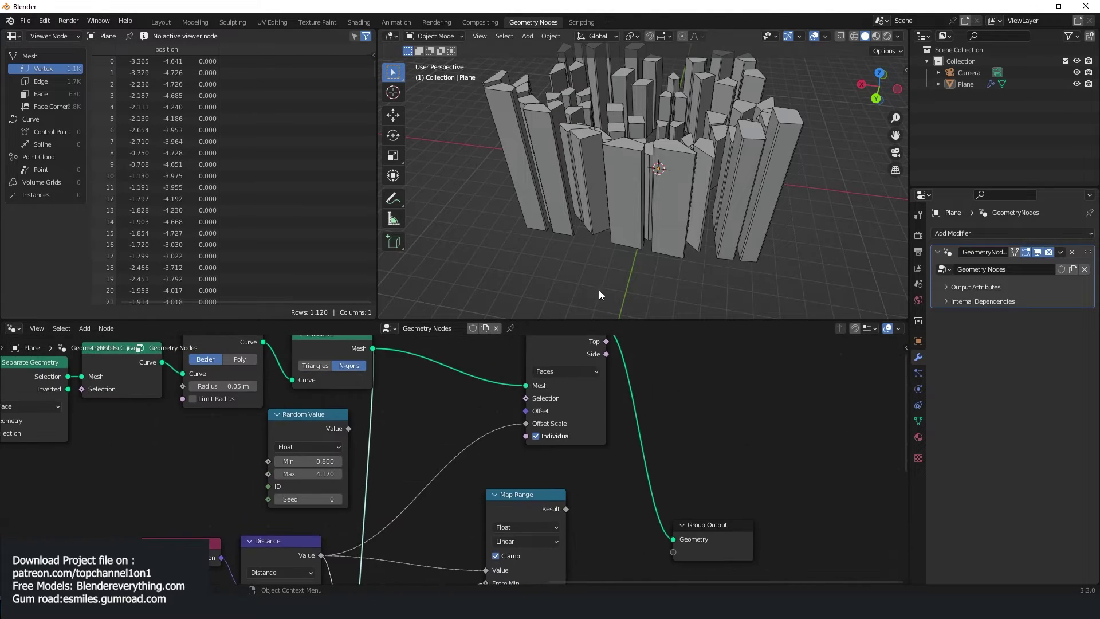
pyautogui.moveTo(567, 509); pyautogui.dragTo(527, 424)
pyautogui.moveTo(778, 157); pyautogui.dragTo(734, 159, button='middle')
# Raise Map Range's To Min to 3.040 to make the central columns taller
pyautogui.moveTo(530, 461); pyautogui.dragTo(533, 349, button='middle')
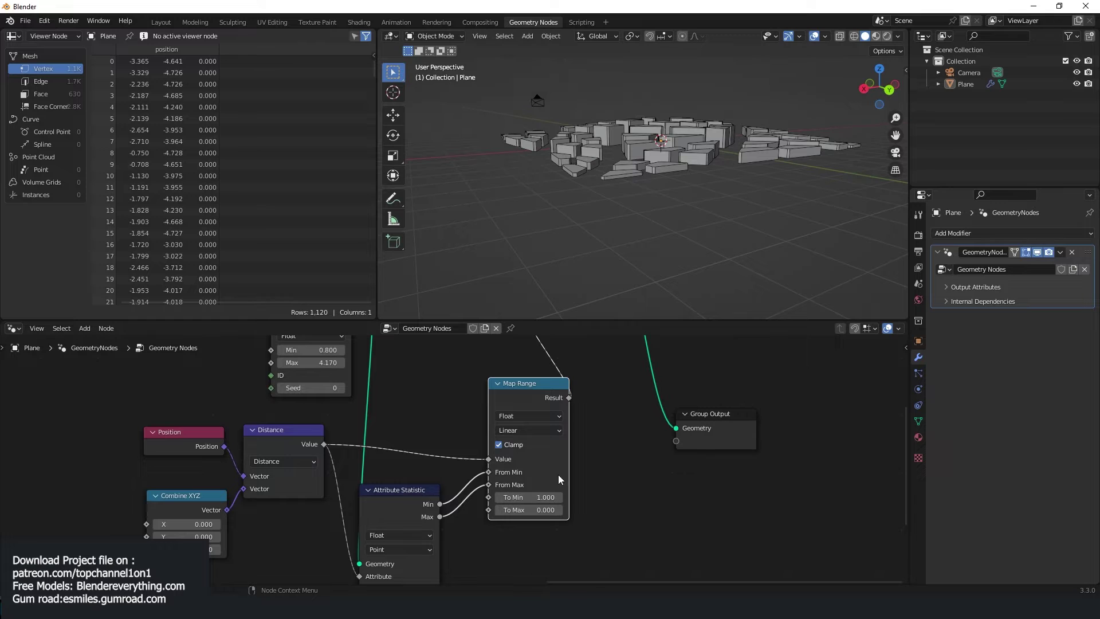
pyautogui.moveTo(550, 497); pyautogui.dragTo(590, 497)
pyautogui.moveTo(761, 262); pyautogui.dragTo(683, 252, button='middle')
pyautogui.scroll(-3, 539, 389)
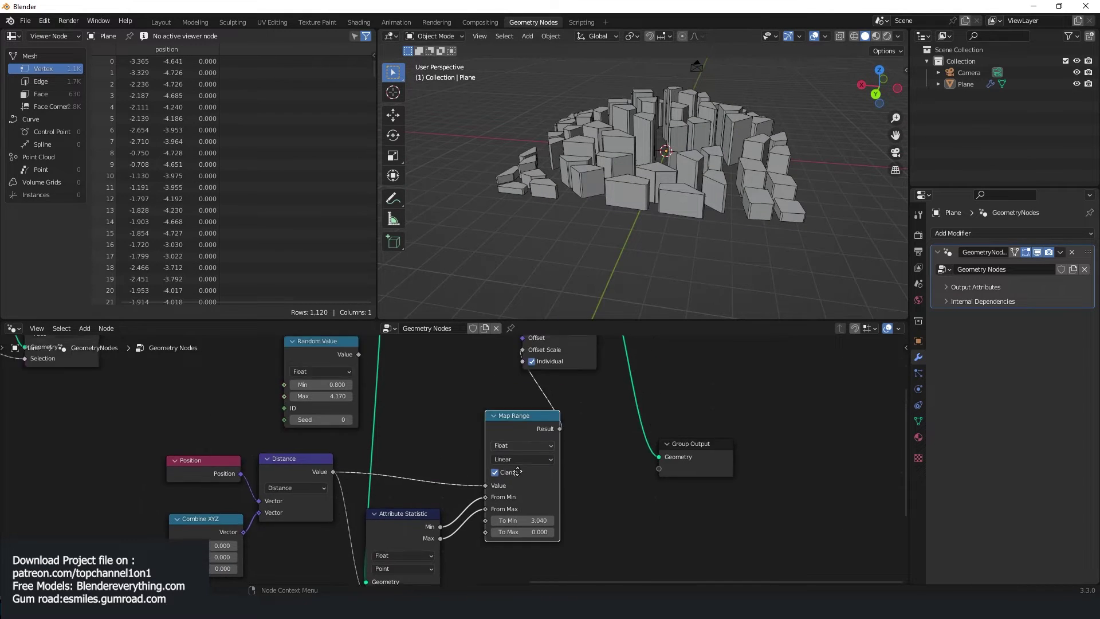
pyautogui.scroll(-2, 653, 428)
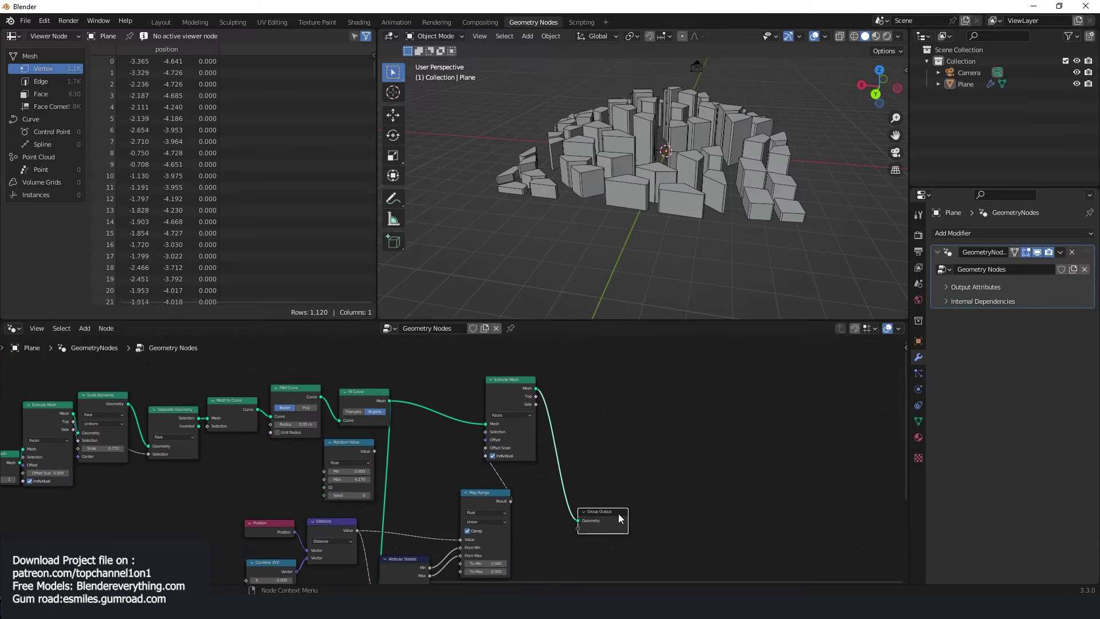
# Move the Group Output and the last Extrude Mesh node farther along to make room after Map Range
pyautogui.moveTo(618, 513); pyautogui.dragTo(808, 424)
pyautogui.moveTo(530, 380); pyautogui.dragTo(675, 360)
pyautogui.scroll(2, 435, 482)
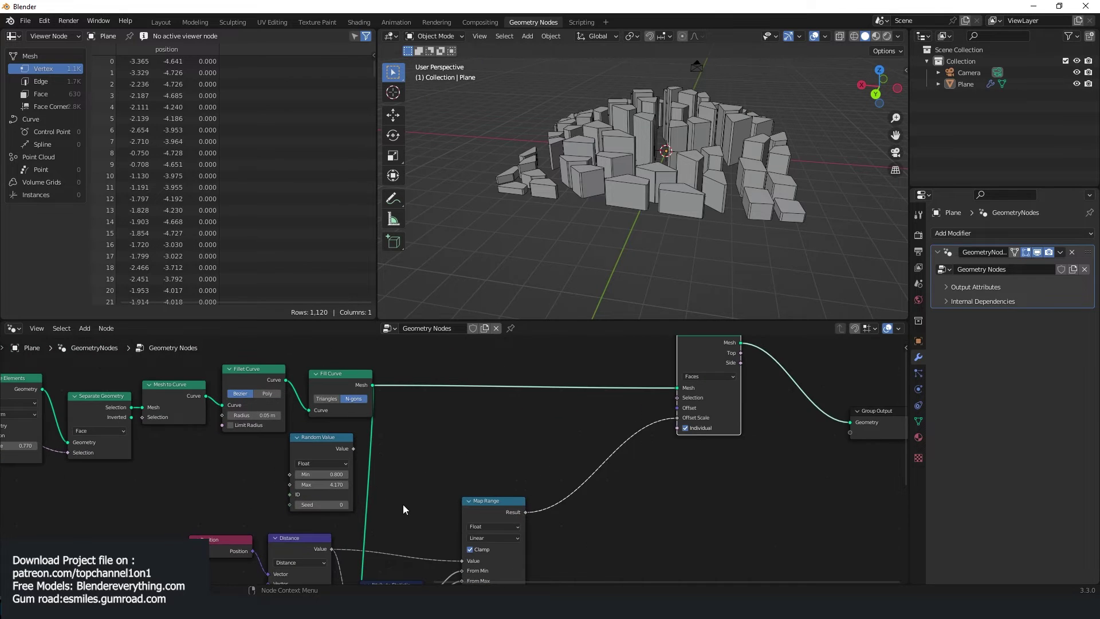
pyautogui.click(437, 549)
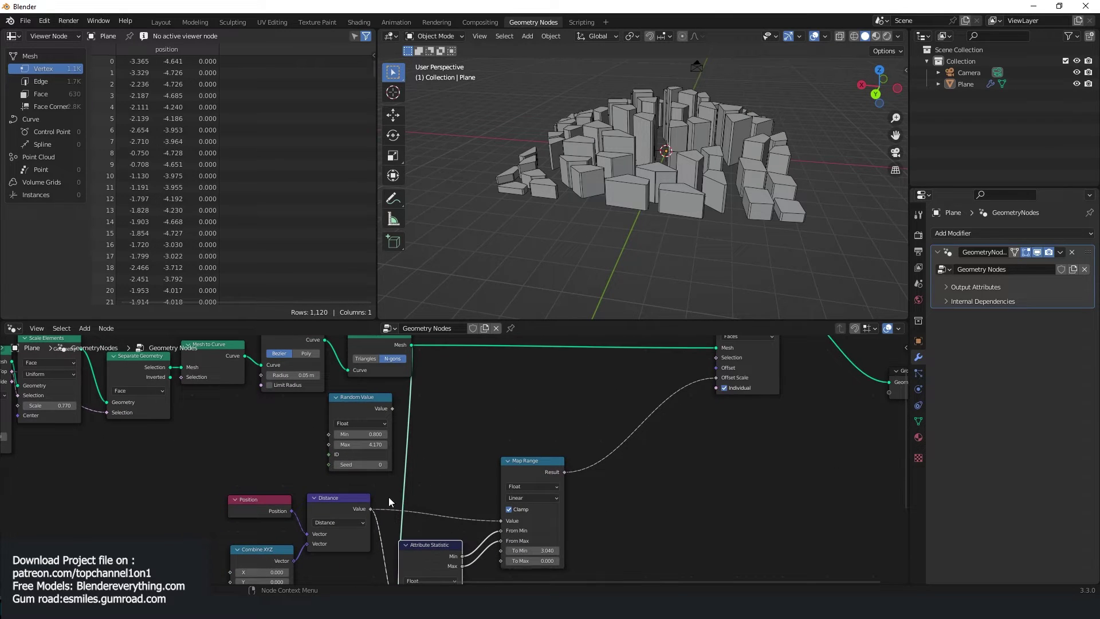
# Insert a Math node between Map Range and Extrude Mesh's Offset Scale, and connect Random Value to its second input
pyautogui.hotkey('shift', 'a')
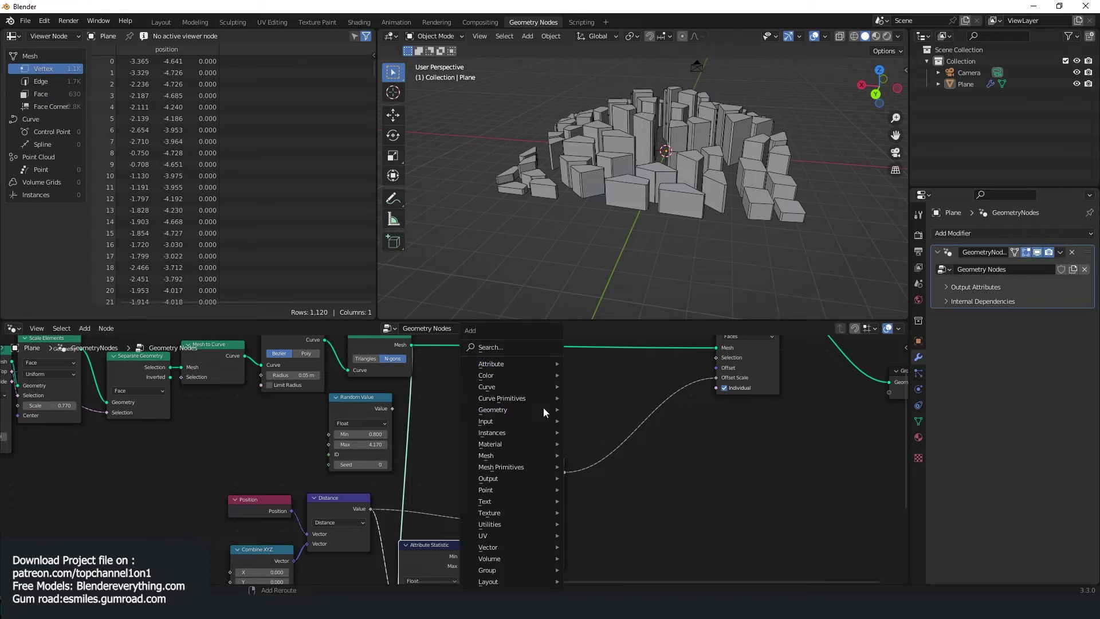
pyautogui.click(522, 347)
pyautogui.write('math')
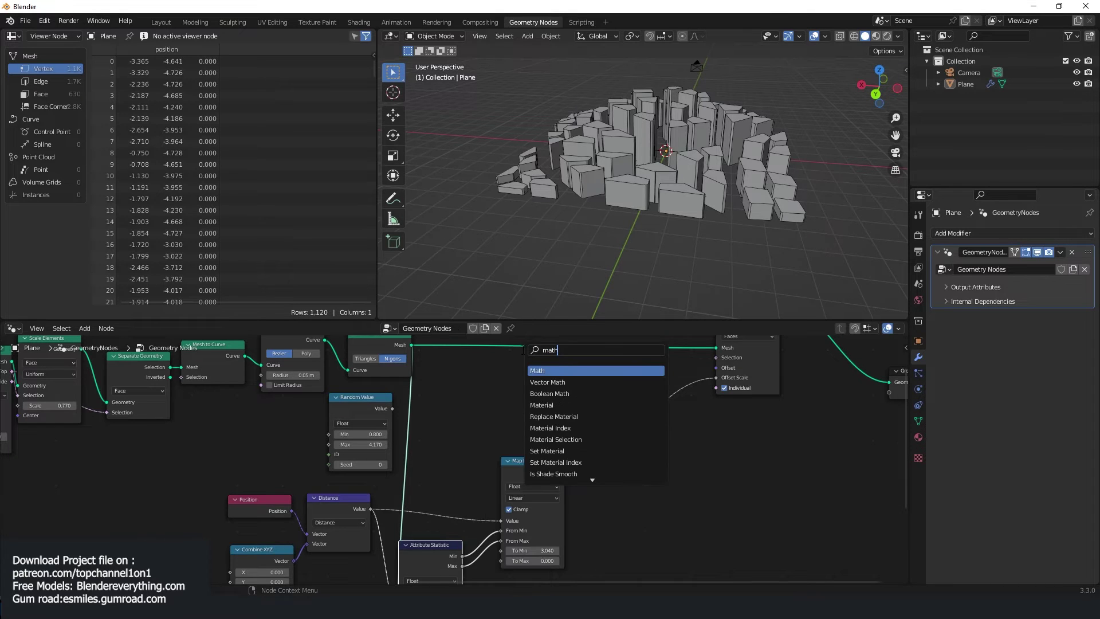
pyautogui.click(549, 370)
pyautogui.click(621, 418)
pyautogui.moveTo(392, 409); pyautogui.dragTo(609, 464)
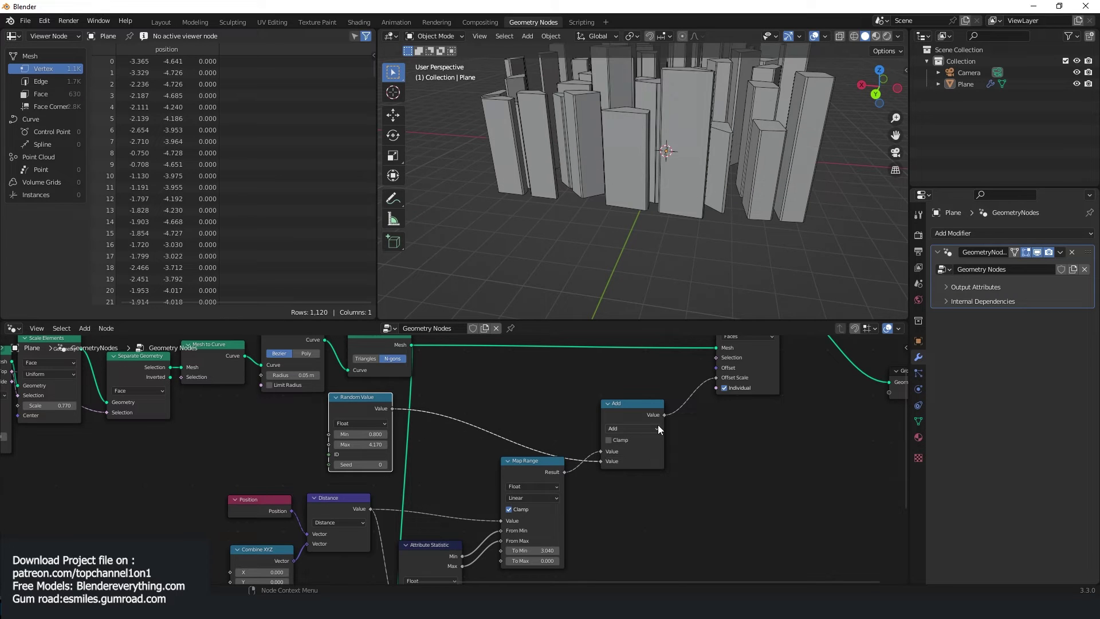
# Set the Math node's operation to Multiply and check the column heights
pyautogui.click(653, 429)
pyautogui.click(618, 474)
pyautogui.scroll(-4, 713, 187)
pyautogui.moveTo(714, 186); pyautogui.dragTo(610, 231, button='middle')
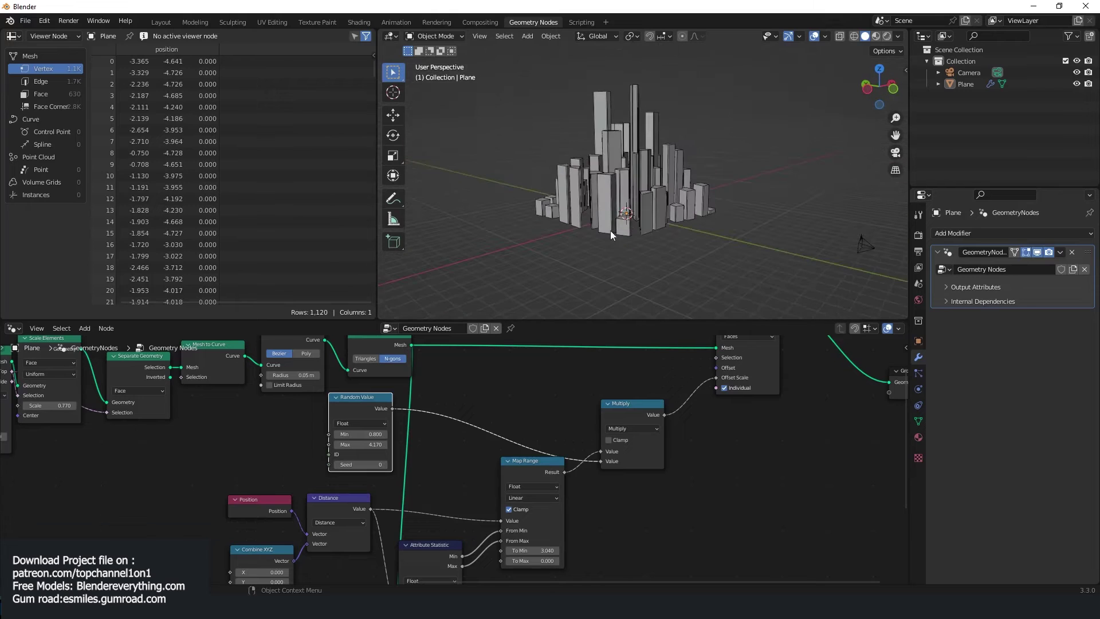
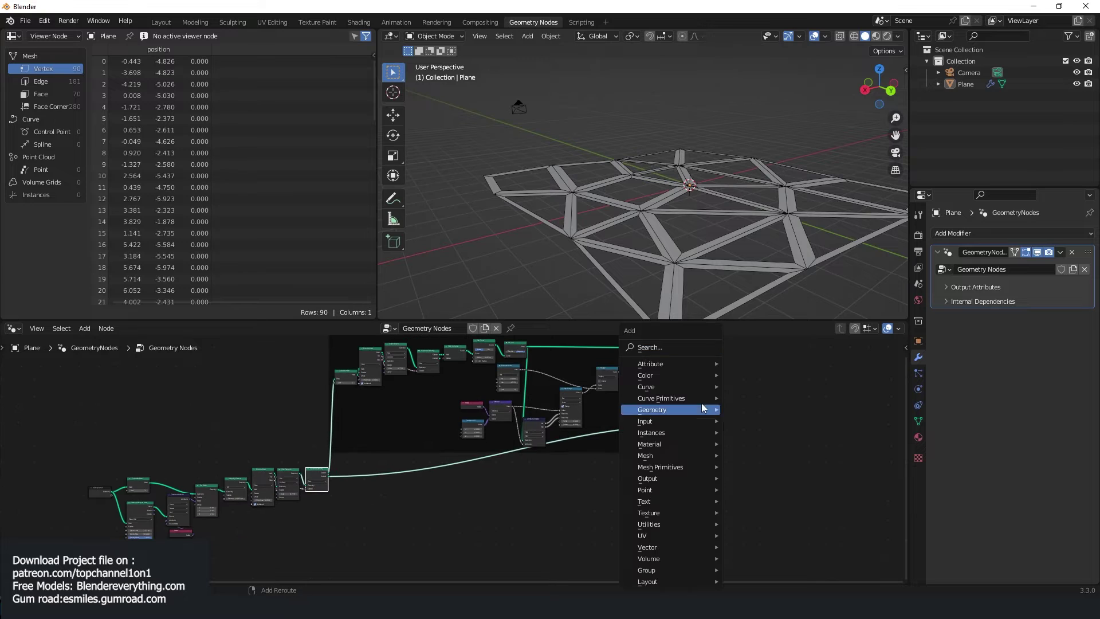
# Insert a Join Geometry node on the link into Group Output and space the two nodes apart
pyautogui.click(689, 339)
pyautogui.write('join')
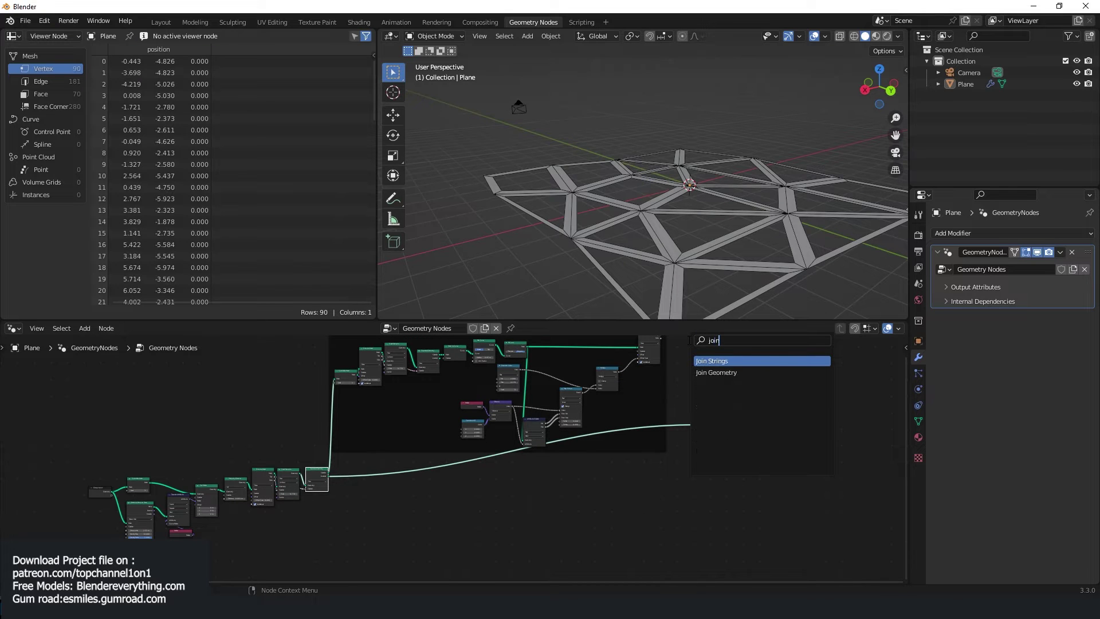
pyautogui.click(716, 372)
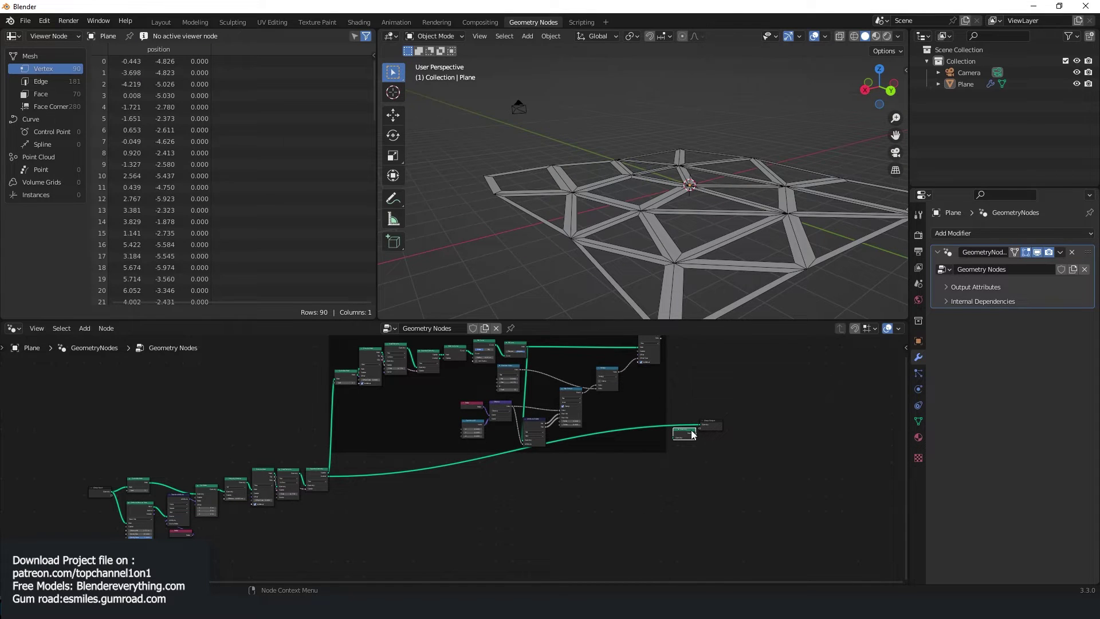
pyautogui.click(674, 429)
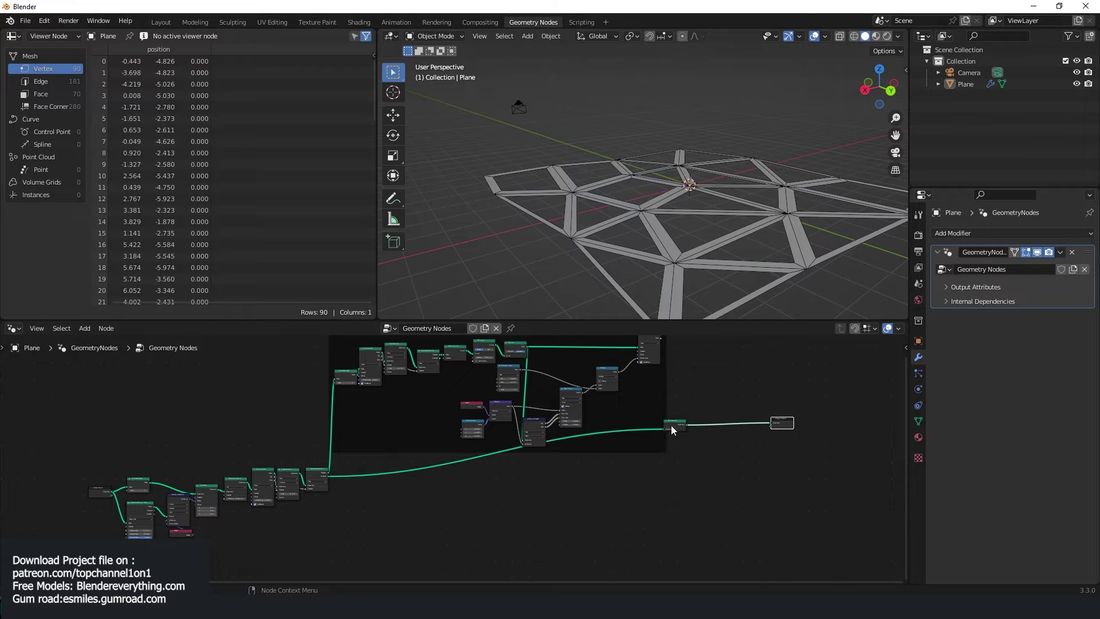
pyautogui.moveTo(673, 431); pyautogui.dragTo(723, 435)
# Connect the framed Extrude Mesh's Mesh output to the Join Geometry node
pyautogui.moveTo(669, 376); pyautogui.dragTo(657, 422, button='middle')
pyautogui.scroll(1, 659, 423)
pyautogui.moveTo(680, 363); pyautogui.dragTo(742, 481)
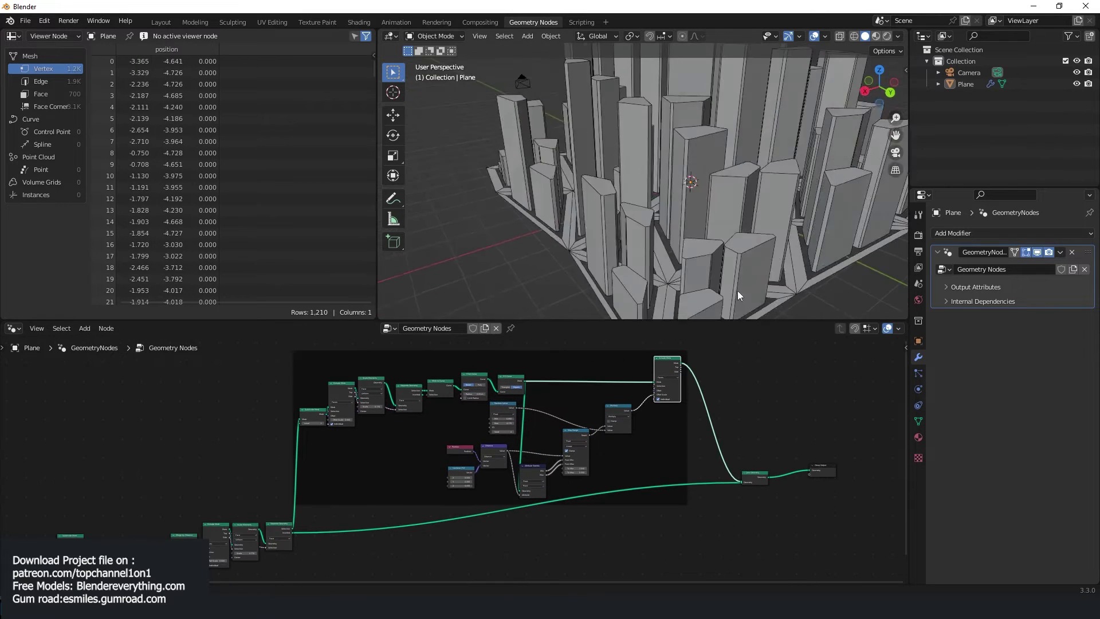
# Connect Separate Geometry's Inverted output to the Join Geometry node and send the joined result to Group Output
pyautogui.moveTo(738, 291)
pyautogui.mouseDown(button='middle')
pyautogui.moveTo(735, 280)
pyautogui.moveTo(746, 280)
pyautogui.moveTo(717, 284)
pyautogui.moveTo(730, 284)
pyautogui.mouseUp(button='middle')
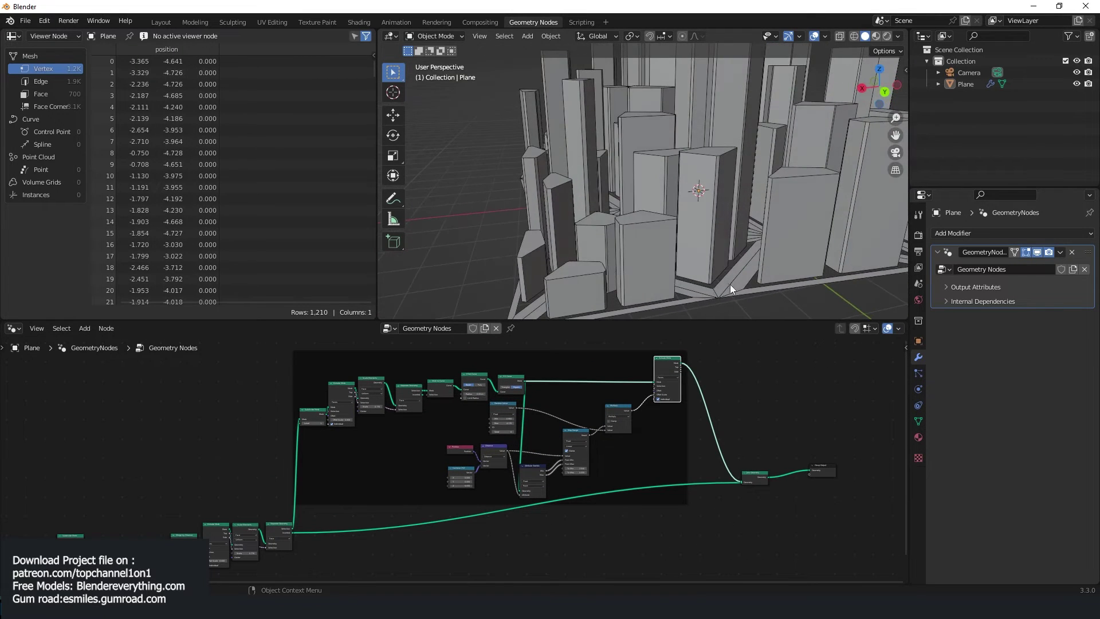
pyautogui.scroll(5, 722, 263)
pyautogui.moveTo(772, 253); pyautogui.dragTo(738, 274, button='middle')
pyautogui.moveTo(737, 200); pyautogui.dragTo(724, 207, button='middle')
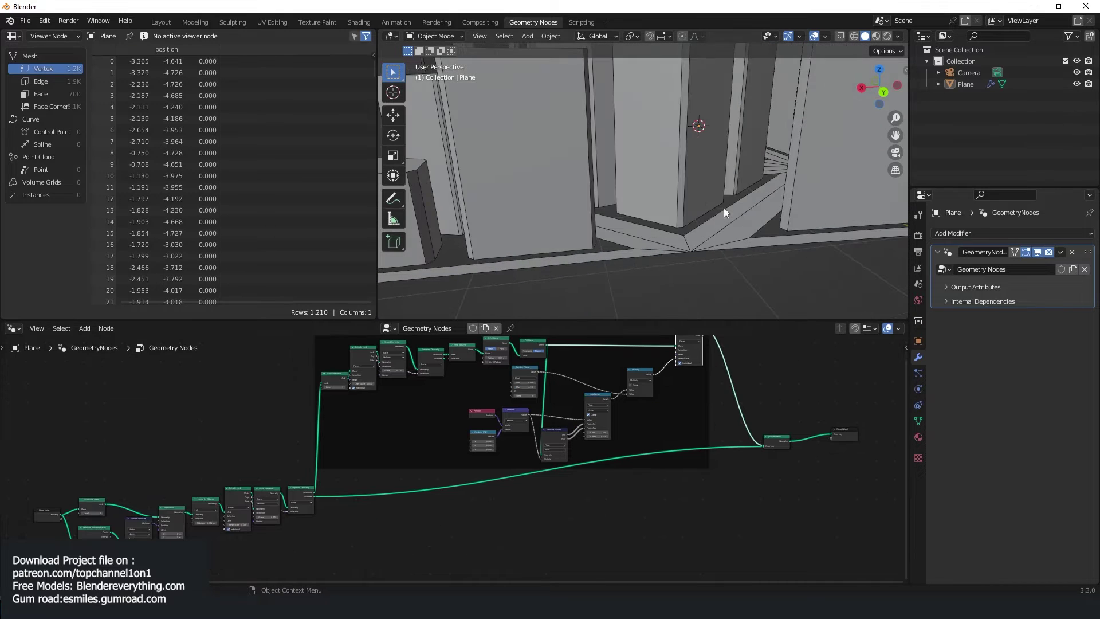
pyautogui.scroll(4, 438, 441)
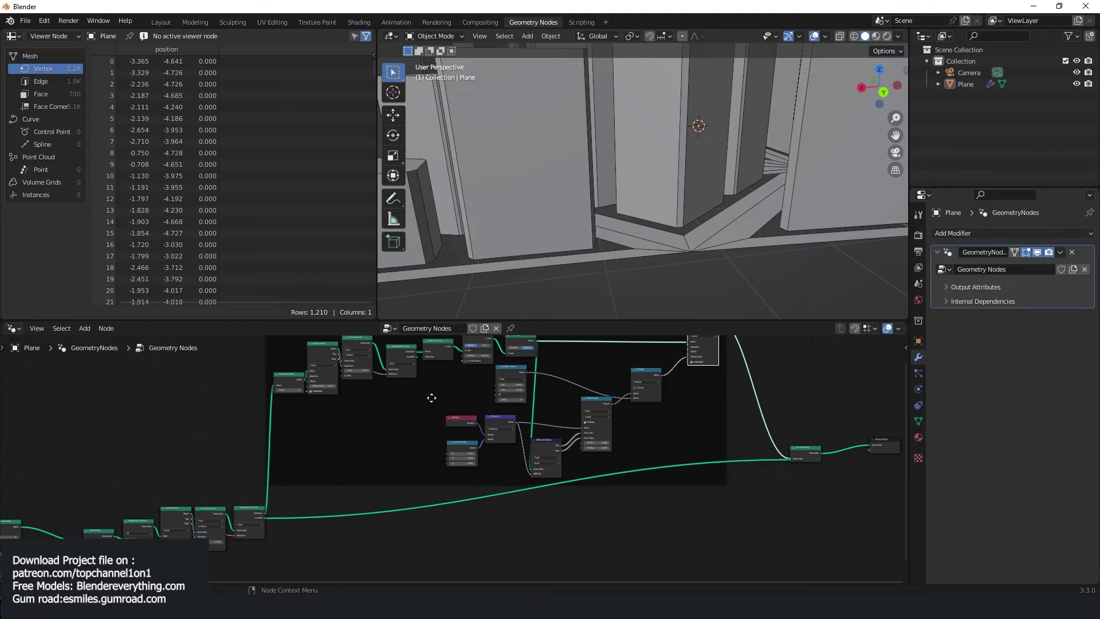
pyautogui.scroll(2, 445, 413)
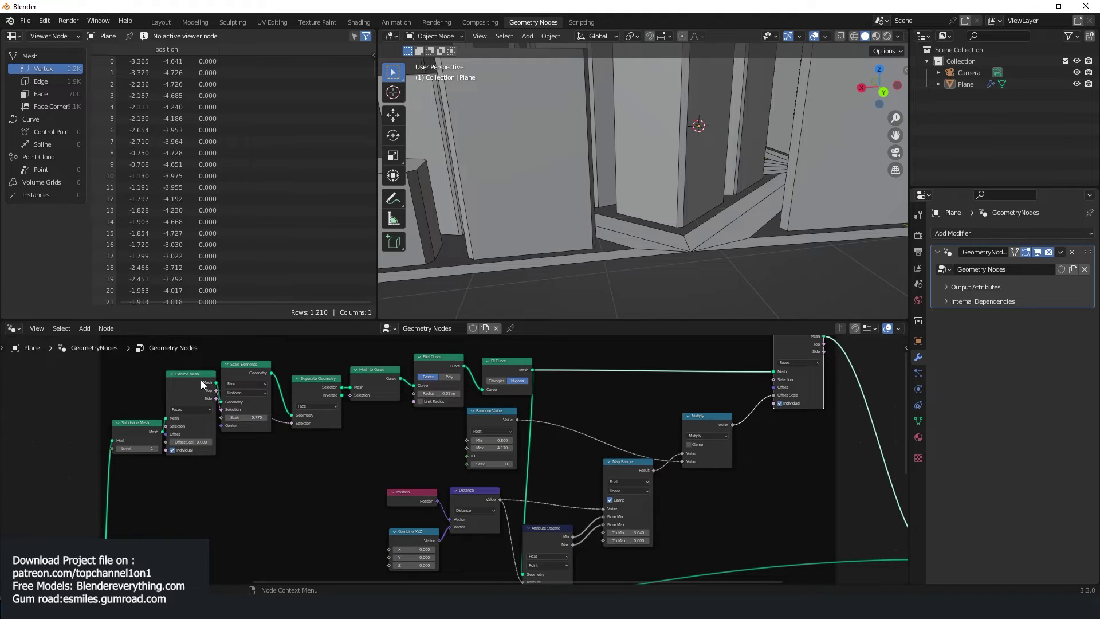
pyautogui.keyDown('ctrl'); pyautogui.keyDown('shift'); pyautogui.click(325, 388); pyautogui.keyUp('shift'); pyautogui.keyUp('ctrl')
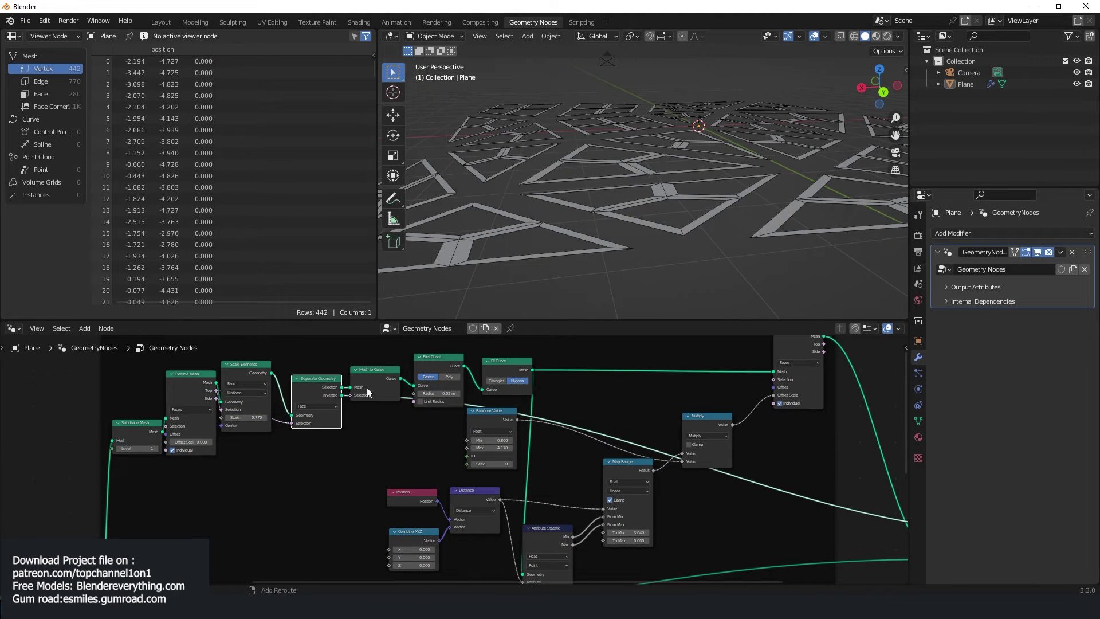
pyautogui.scroll(-5, 638, 451)
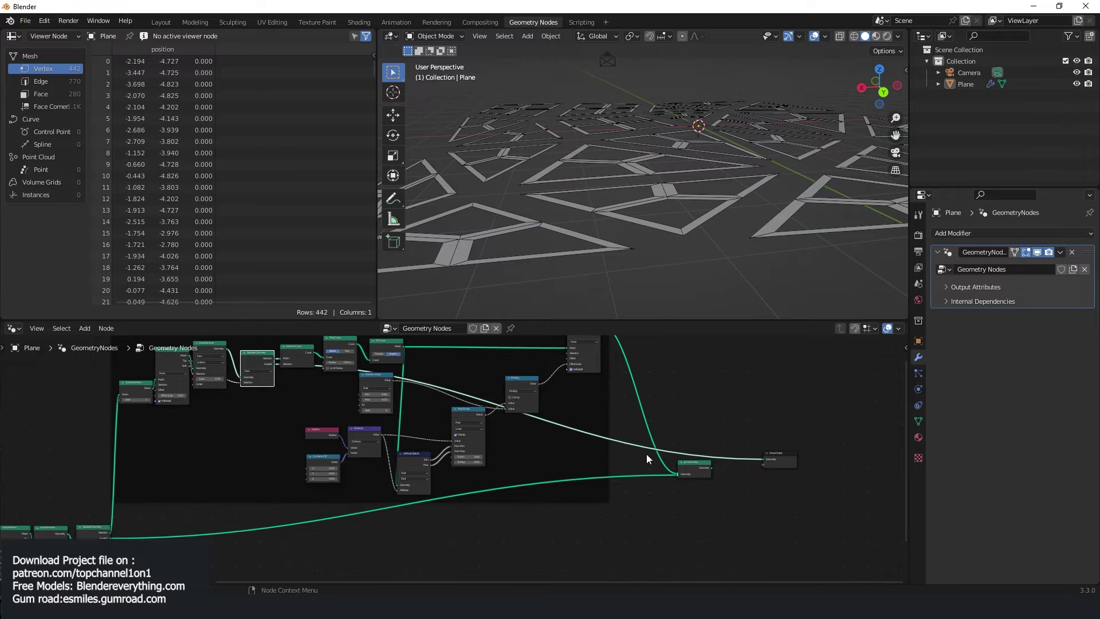
pyautogui.moveTo(768, 460); pyautogui.dragTo(681, 477)
pyautogui.click(759, 454)
pyautogui.keyDown('ctrl'); pyautogui.keyDown('shift'); pyautogui.click(704, 465); pyautogui.keyUp('shift'); pyautogui.keyUp('ctrl')
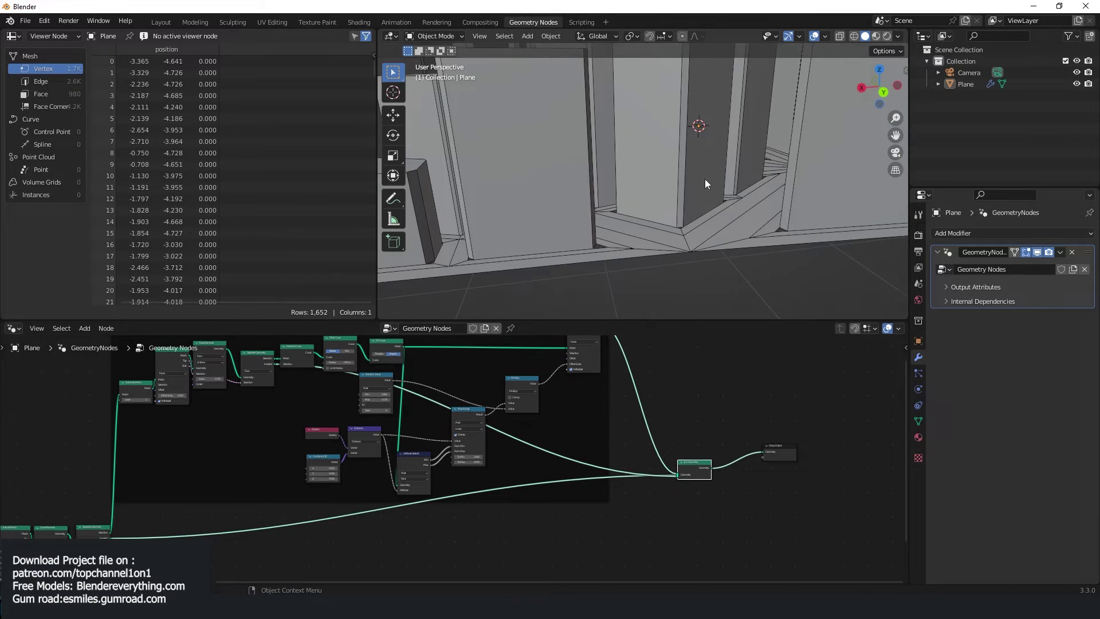
# Examine the column bases up close together with the nodes from Separate Geometry to Fill Curve
pyautogui.moveTo(705, 179); pyautogui.dragTo(776, 167, button='middle')
pyautogui.scroll(3, 784, 189)
pyautogui.moveTo(637, 198); pyautogui.dragTo(636, 193, button='middle')
pyautogui.moveTo(341, 387); pyautogui.dragTo(442, 421, button='middle')
pyautogui.scroll(5, 442, 421)
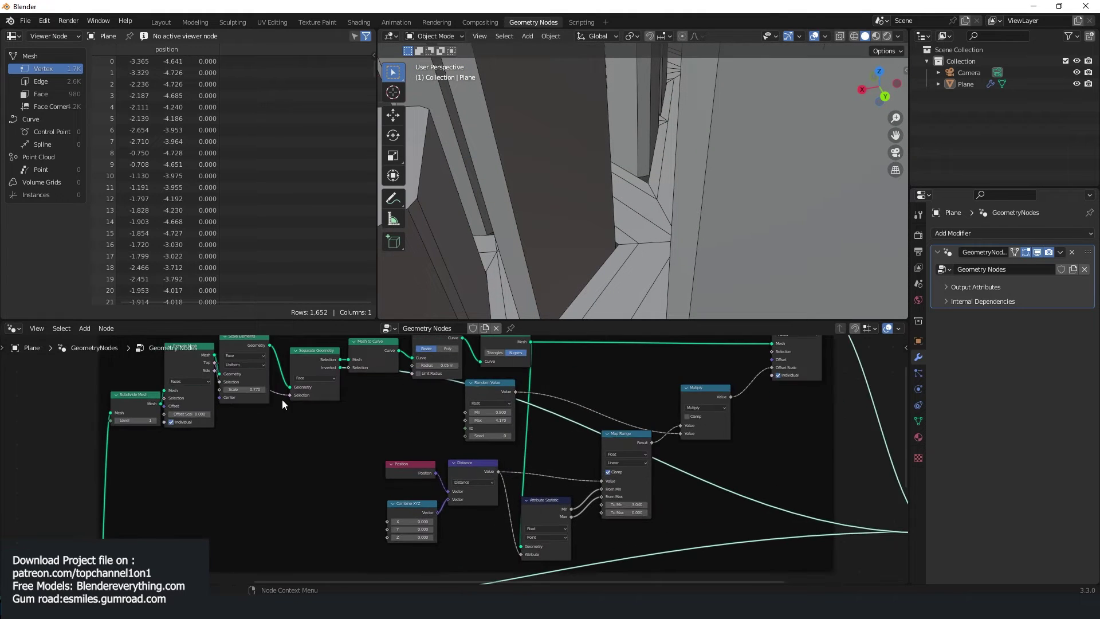
pyautogui.scroll(2, 282, 401)
pyautogui.moveTo(404, 375); pyautogui.dragTo(397, 384)
pyautogui.moveTo(483, 373); pyautogui.dragTo(438, 418, button='middle')
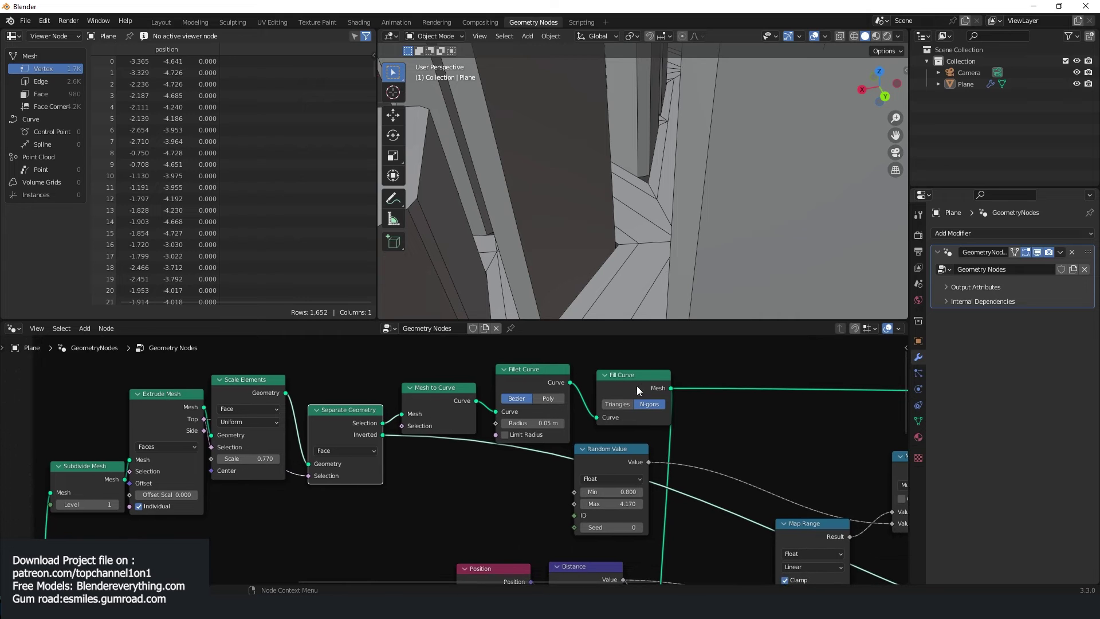
pyautogui.keyDown('shift'); pyautogui.moveTo(628, 231); pyautogui.dragTo(650, 197, button='middle'); pyautogui.keyUp('shift')
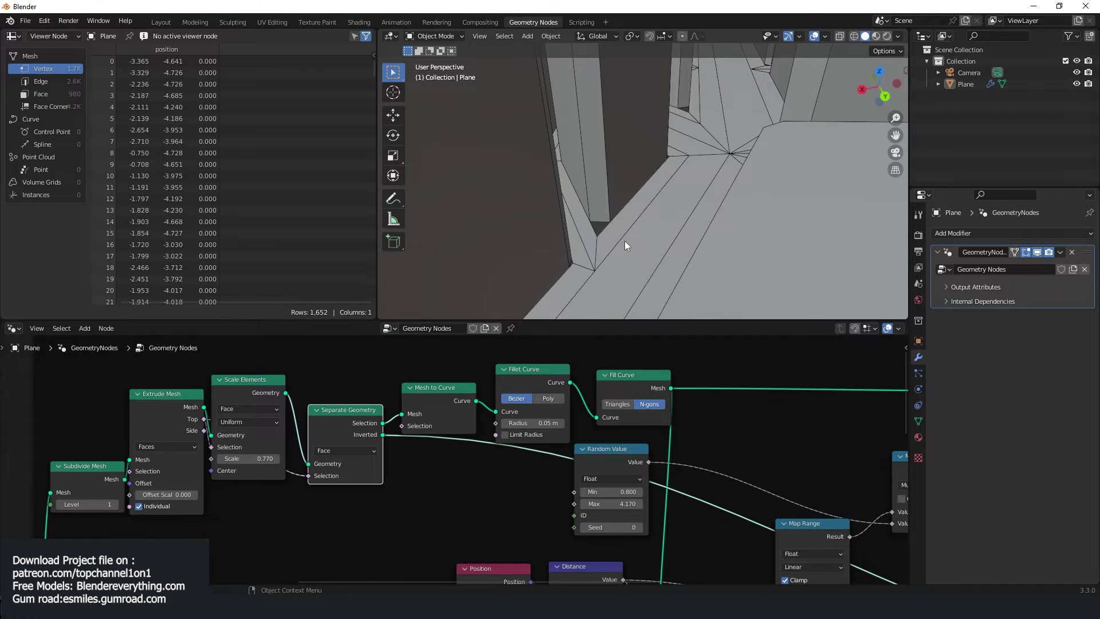
pyautogui.moveTo(625, 240); pyautogui.dragTo(575, 264, button='middle')
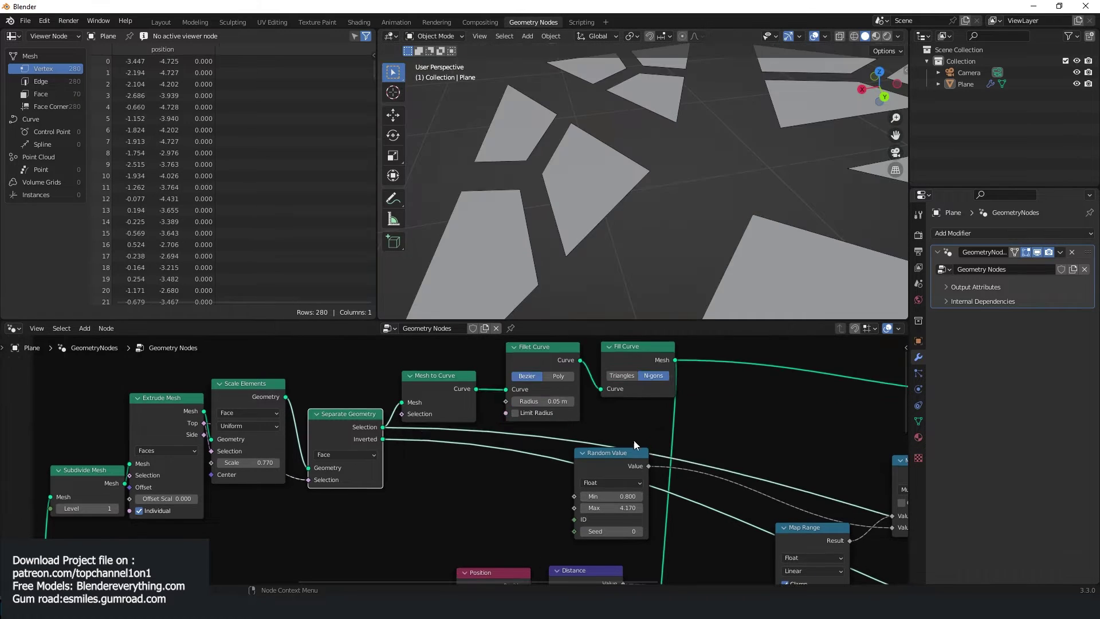
# Add a second Join Geometry node on the link from Separate Geometry's Selection output
pyautogui.scroll(-3, 699, 455)
pyautogui.hotkey('shift', 'a')
pyautogui.click(658, 347)
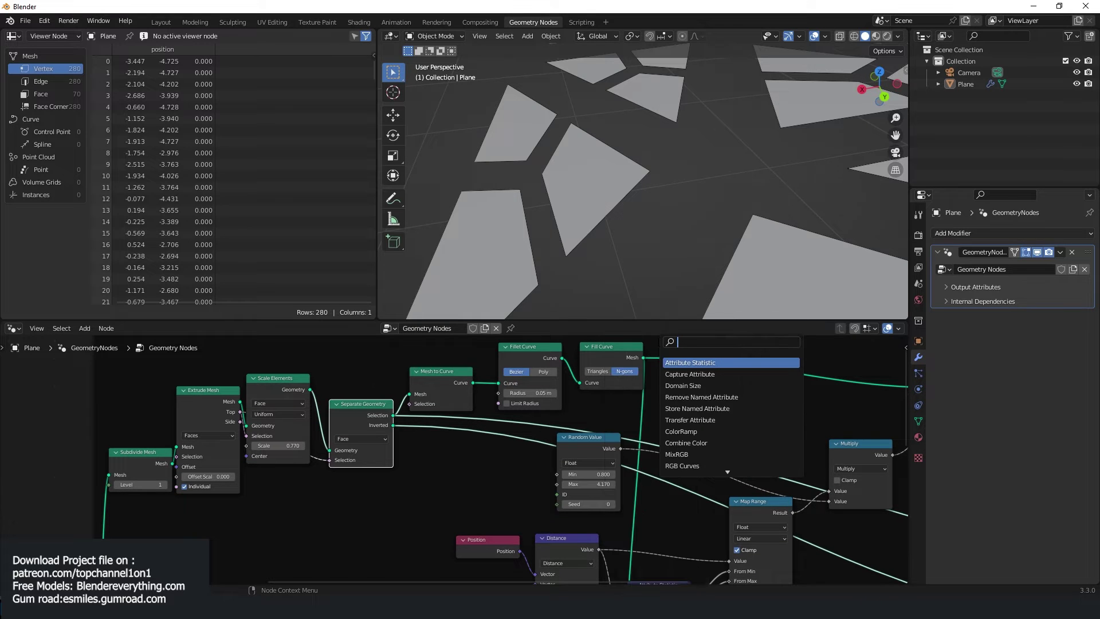
pyautogui.write('joi')
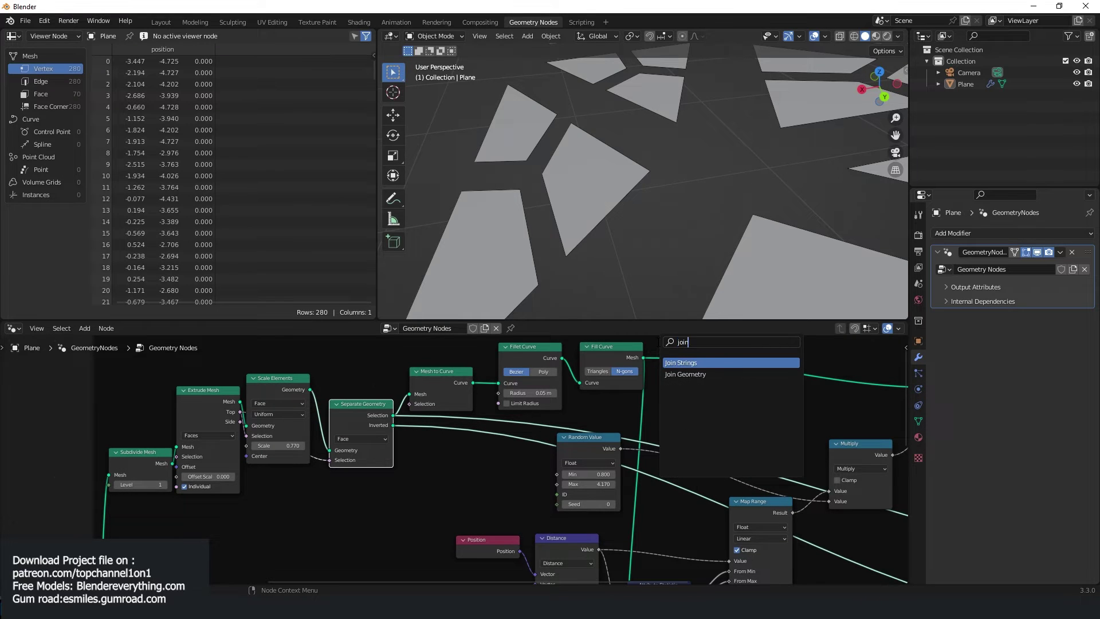
pyautogui.write('n')
pyautogui.press('Down')
pyautogui.press('Return')
pyautogui.click(662, 428)
# Connect Extrude Mesh's Mesh output to the new Join Geometry node and preview that node through Group Output
pyautogui.scroll(-2, 661, 427)
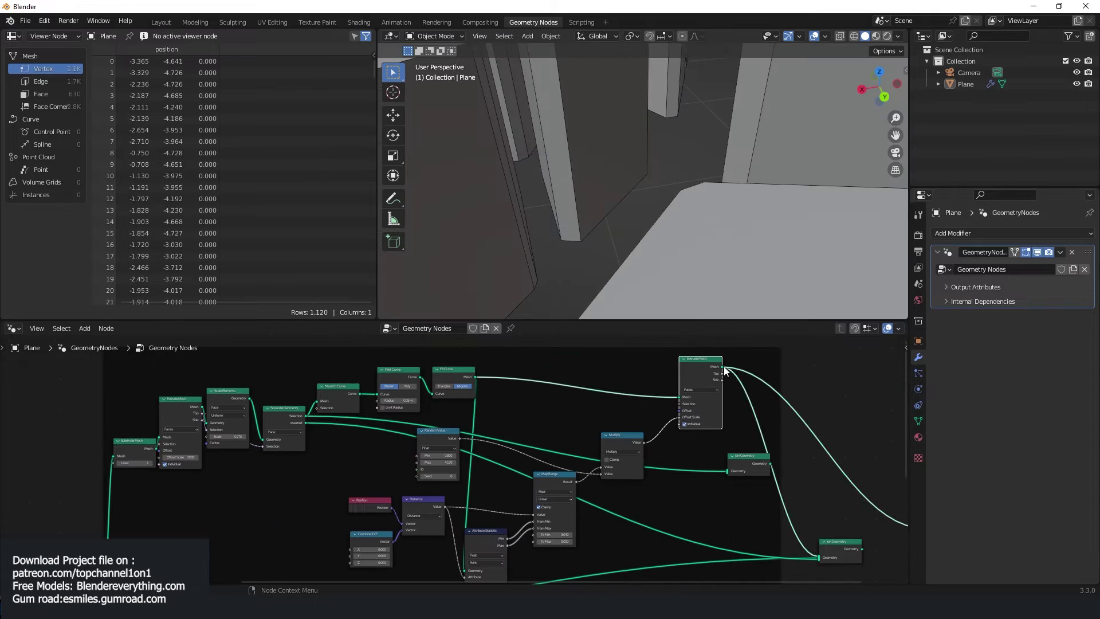
pyautogui.moveTo(723, 367); pyautogui.dragTo(728, 470)
pyautogui.keyDown('alt'); pyautogui.keyDown('shift'); pyautogui.click(754, 460); pyautogui.keyUp('shift'); pyautogui.keyUp('alt')
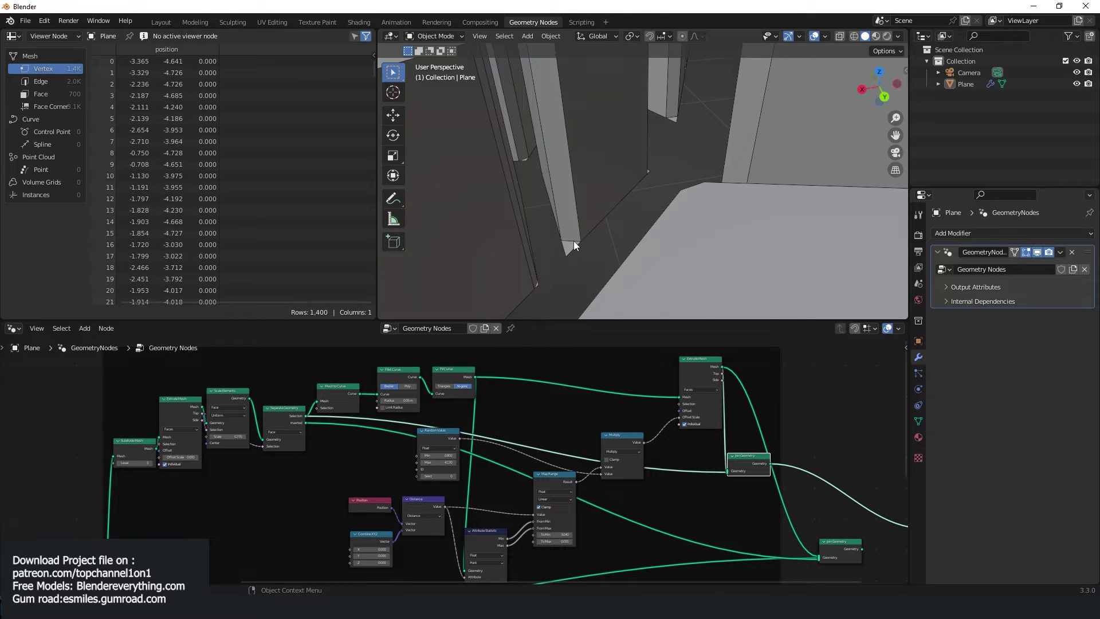
# Feed the new Join Geometry into the final one in place of Extrude Mesh, and route the final join to Group Output
pyautogui.moveTo(832, 479); pyautogui.dragTo(745, 400, button='middle')
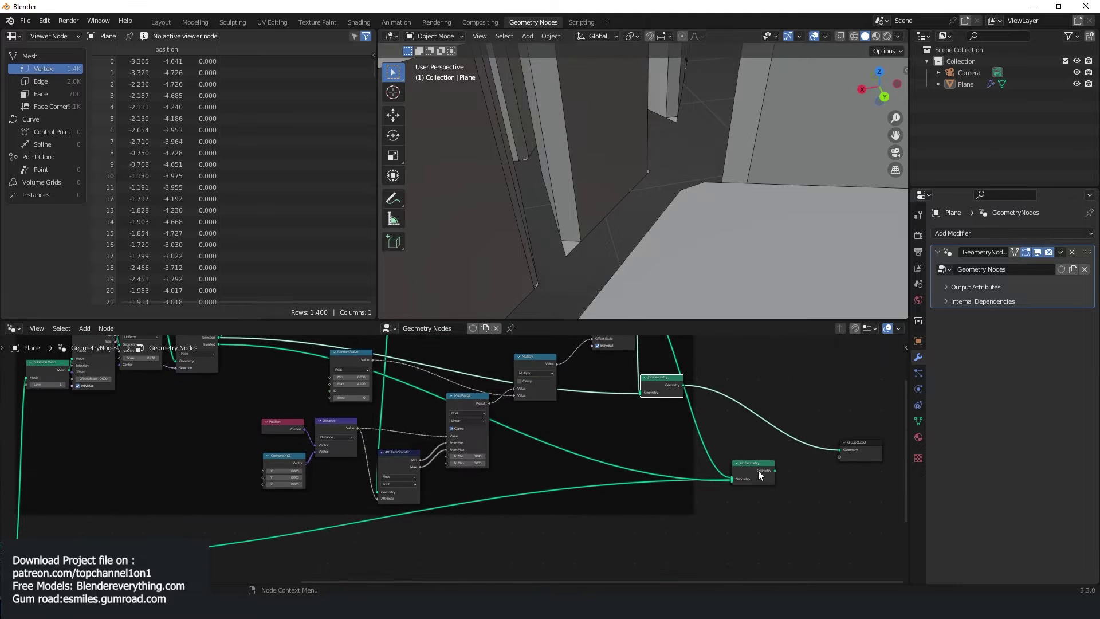
pyautogui.moveTo(737, 478); pyautogui.dragTo(708, 452)
pyautogui.moveTo(686, 386); pyautogui.dragTo(732, 475)
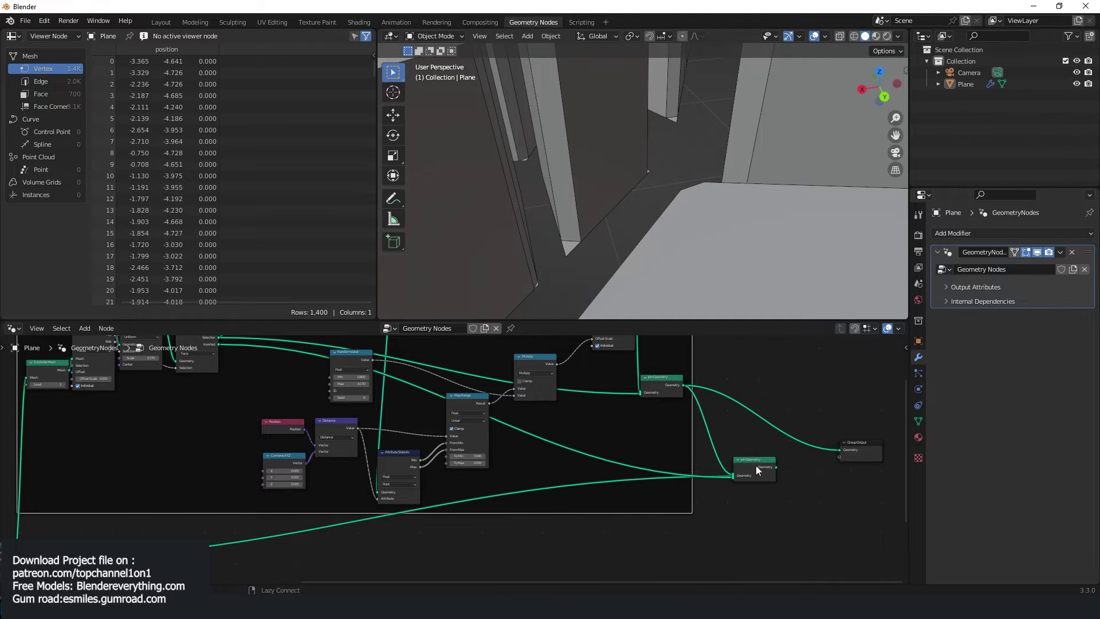
pyautogui.keyDown('ctrl'); pyautogui.keyDown('shift'); pyautogui.click(756, 468); pyautogui.keyUp('shift'); pyautogui.keyUp('ctrl')
# Examine the joined columns and ground strips from several angles, up close and from farther away
pyautogui.scroll(-8, 697, 194)
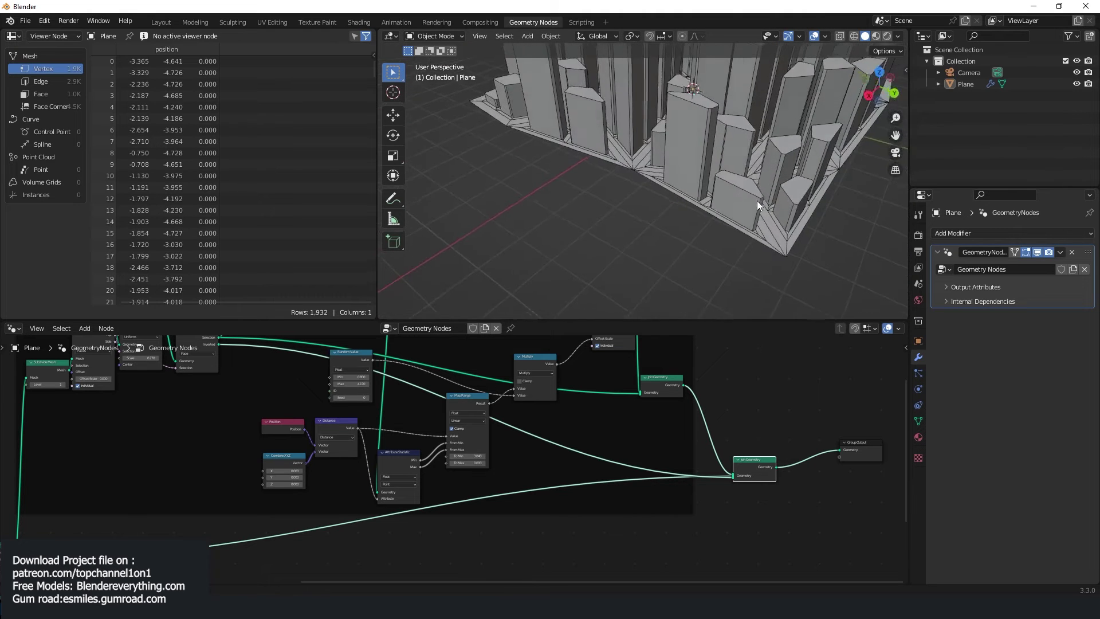
pyautogui.moveTo(758, 201); pyautogui.dragTo(695, 235, button='middle')
pyautogui.scroll(1, 671, 247)
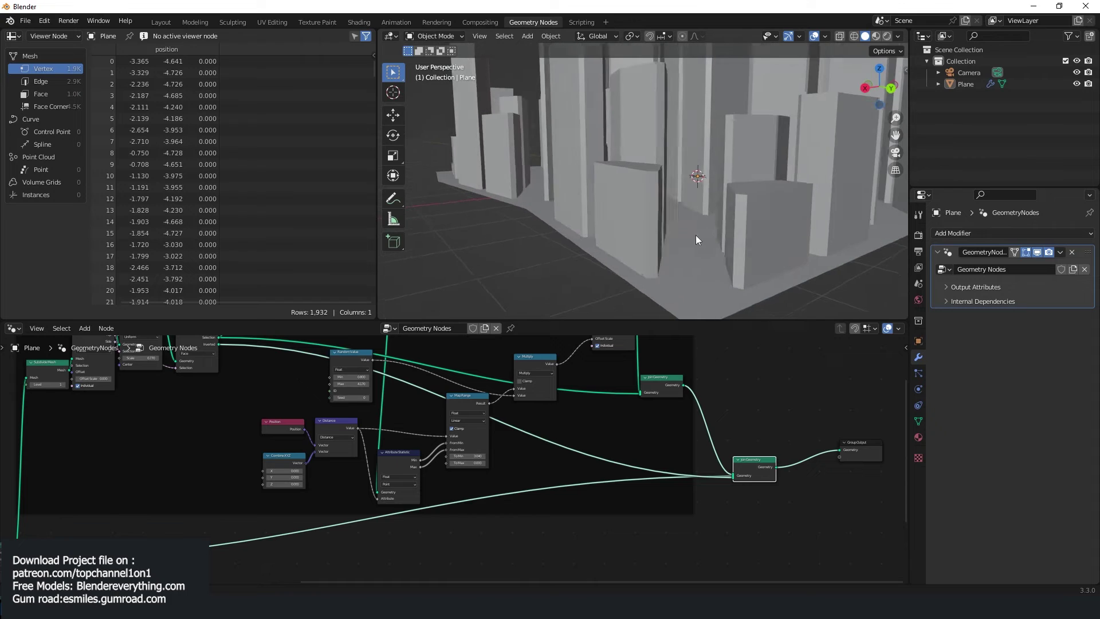
pyautogui.scroll(-3, 338, 463)
pyautogui.scroll(-2, 567, 463)
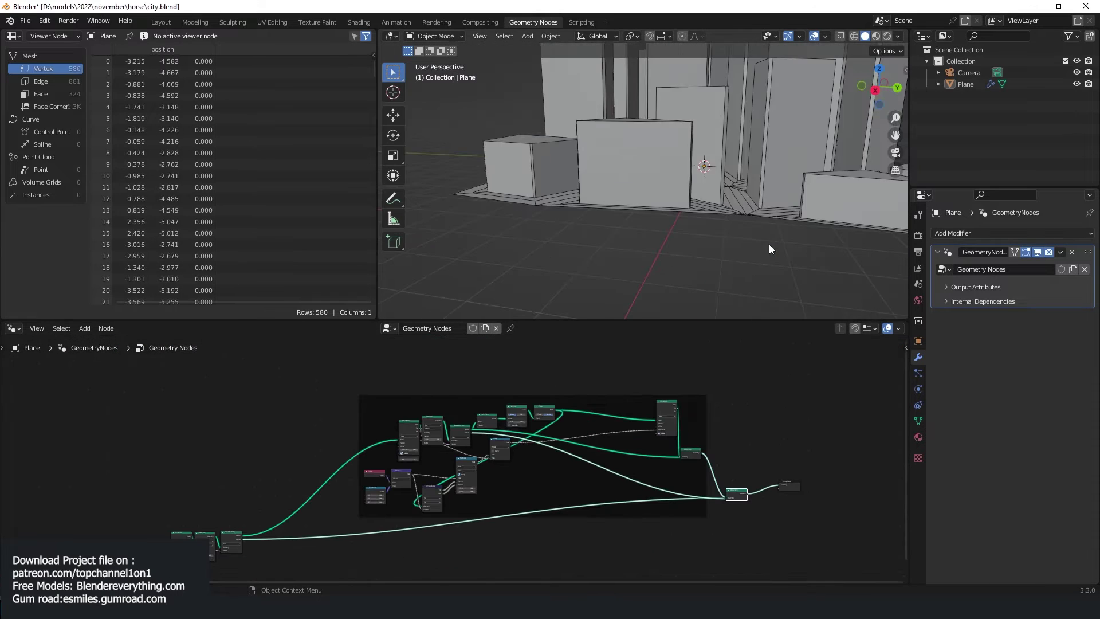
pyautogui.scroll(-8, 769, 244)
pyautogui.moveTo(769, 244); pyautogui.dragTo(703, 266, button='middle')
pyautogui.scroll(3, 703, 267)
pyautogui.scroll(-1, 765, 117)
pyautogui.moveTo(765, 117); pyautogui.dragTo(758, 210, button='middle')
pyautogui.scroll(4, 659, 188)
pyautogui.scroll(-3, 703, 244)
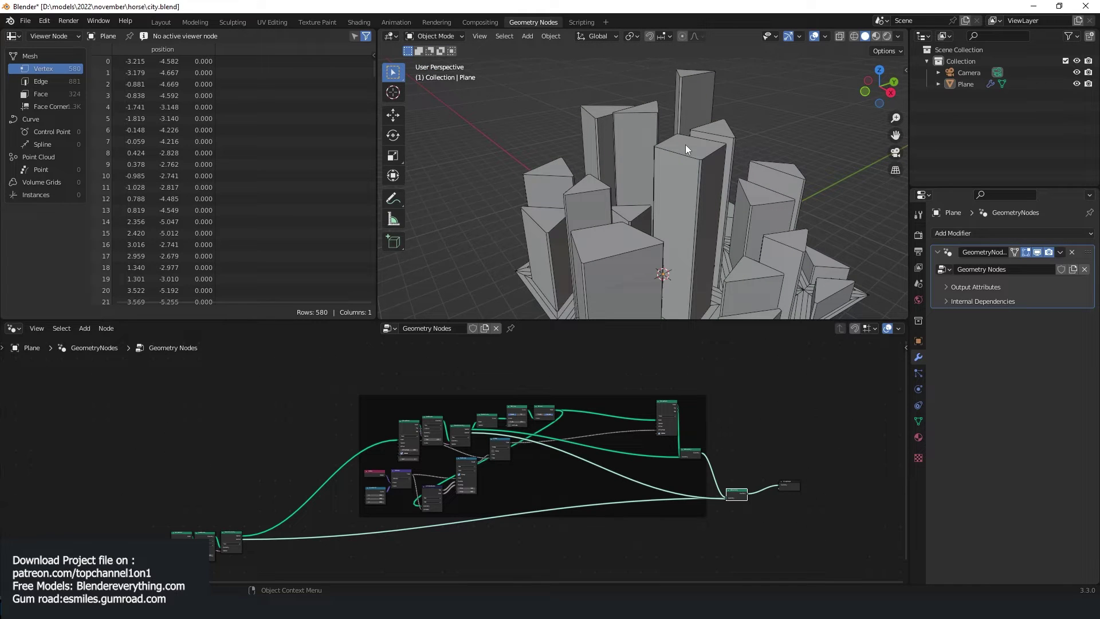
pyautogui.scroll(2, 773, 461)
pyautogui.scroll(2, 681, 428)
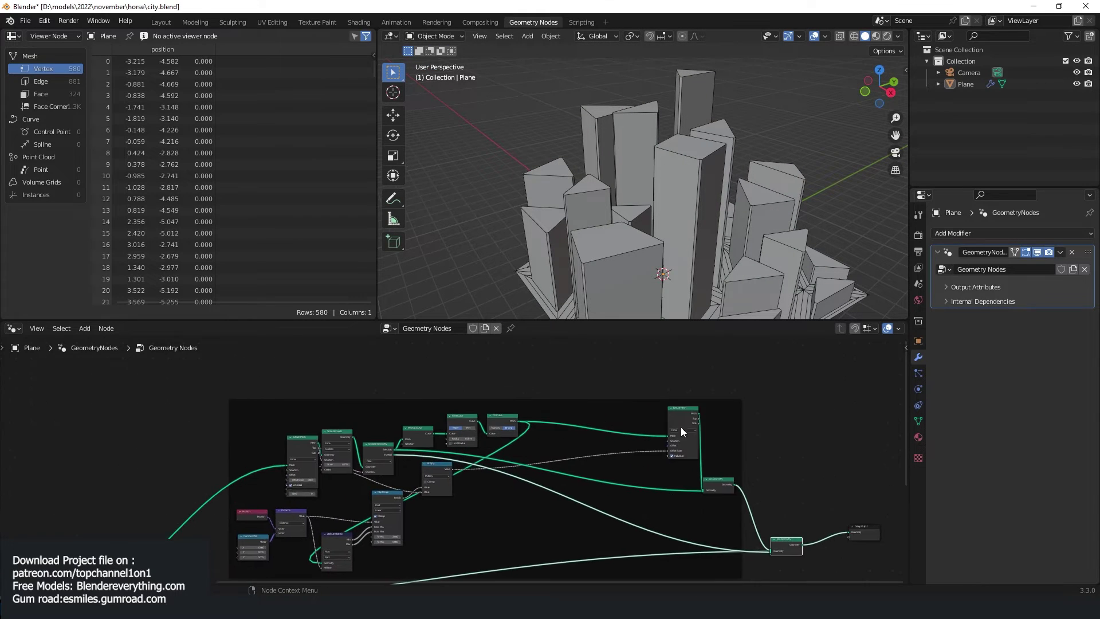
# Move the framed Join Geometry node away from Extrude Mesh and preview Extrude Mesh's Mesh output through Group Output
pyautogui.scroll(2, 583, 442)
pyautogui.scroll(1, 584, 441)
pyautogui.moveTo(598, 428); pyautogui.dragTo(421, 431, button='middle')
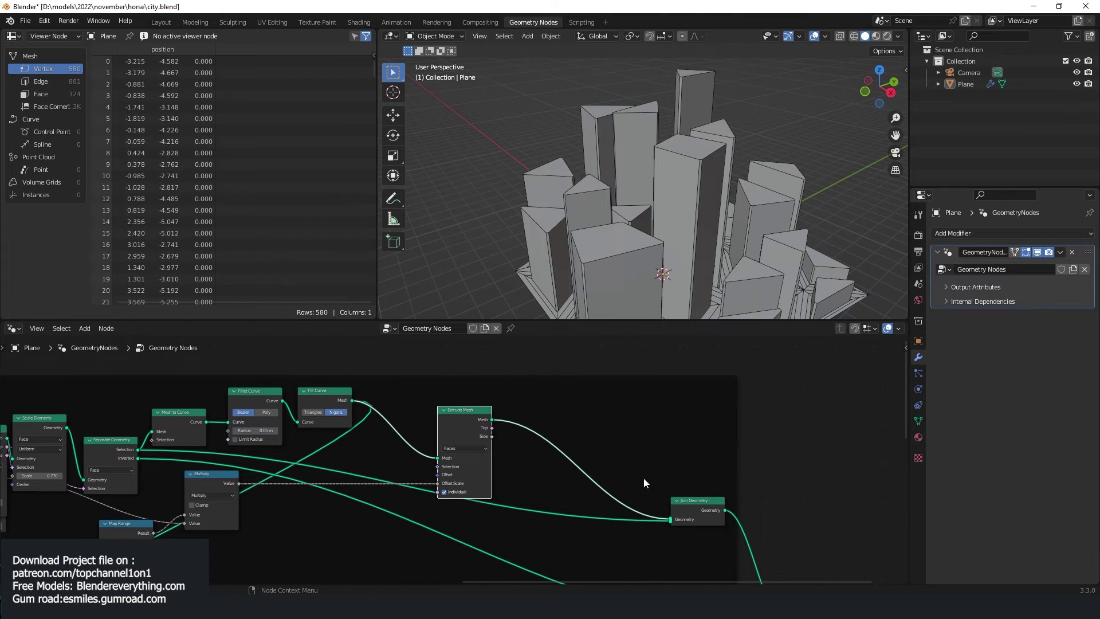
pyautogui.moveTo(703, 505); pyautogui.dragTo(730, 521)
pyautogui.keyDown('ctrl'); pyautogui.keyDown('shift'); pyautogui.click(476, 421); pyautogui.keyUp('shift'); pyautogui.keyUp('ctrl')
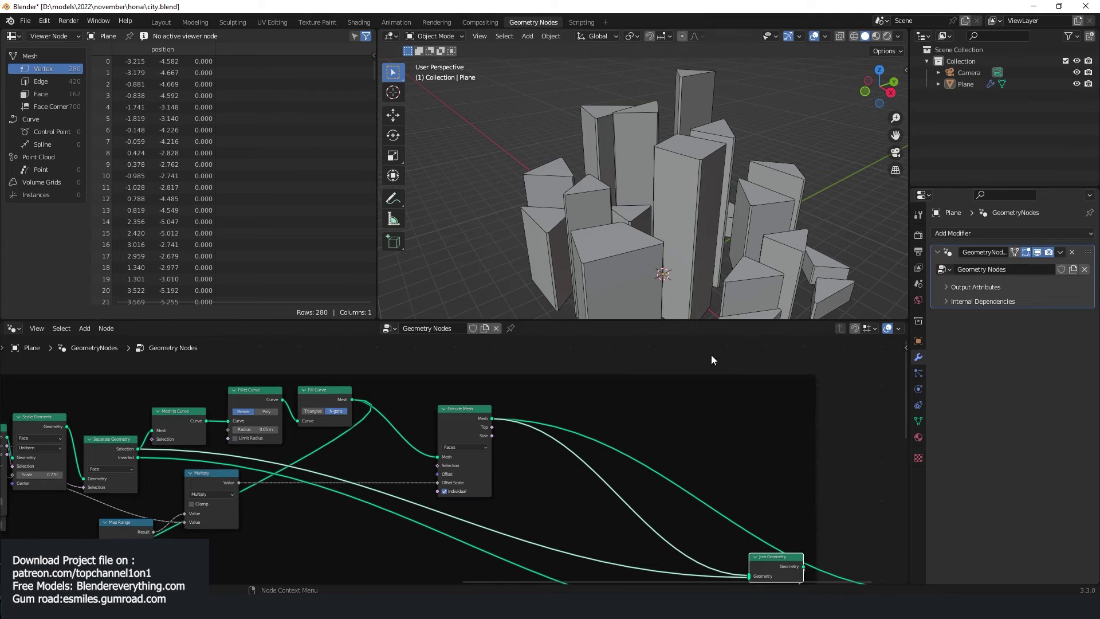
pyautogui.scroll(2, 575, 401)
pyautogui.hotkey('shift', 'a')
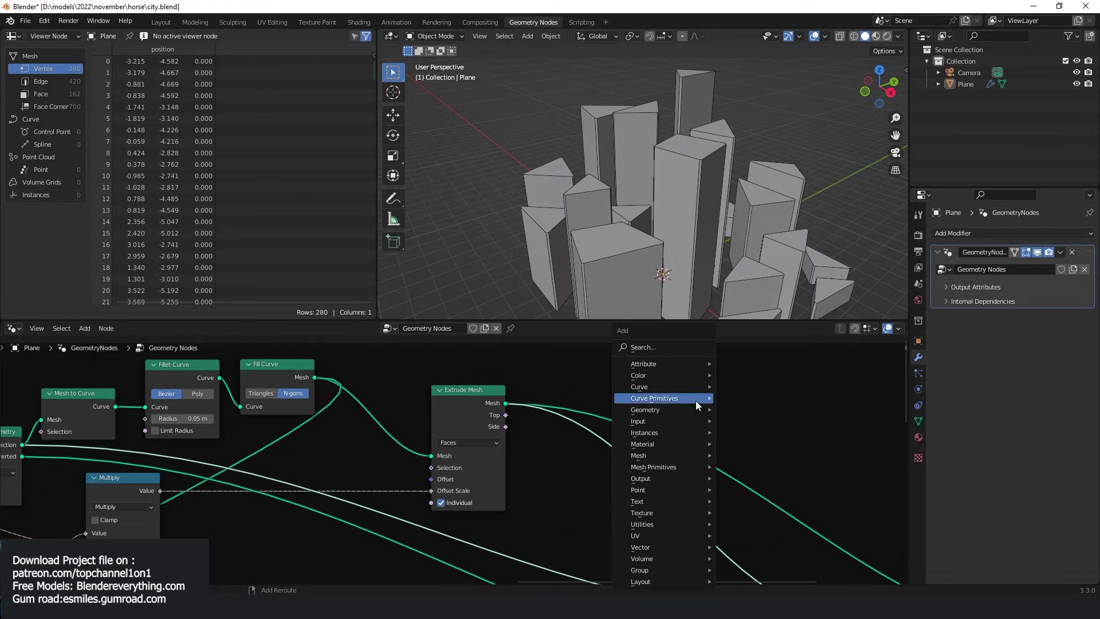
pyautogui.click(671, 348)
pyautogui.click(451, 397)
# Duplicate Extrude Mesh, insert the copy after the original, and preview the copy's Mesh output through Group Output
pyautogui.moveTo(453, 390); pyautogui.dragTo(404, 374)
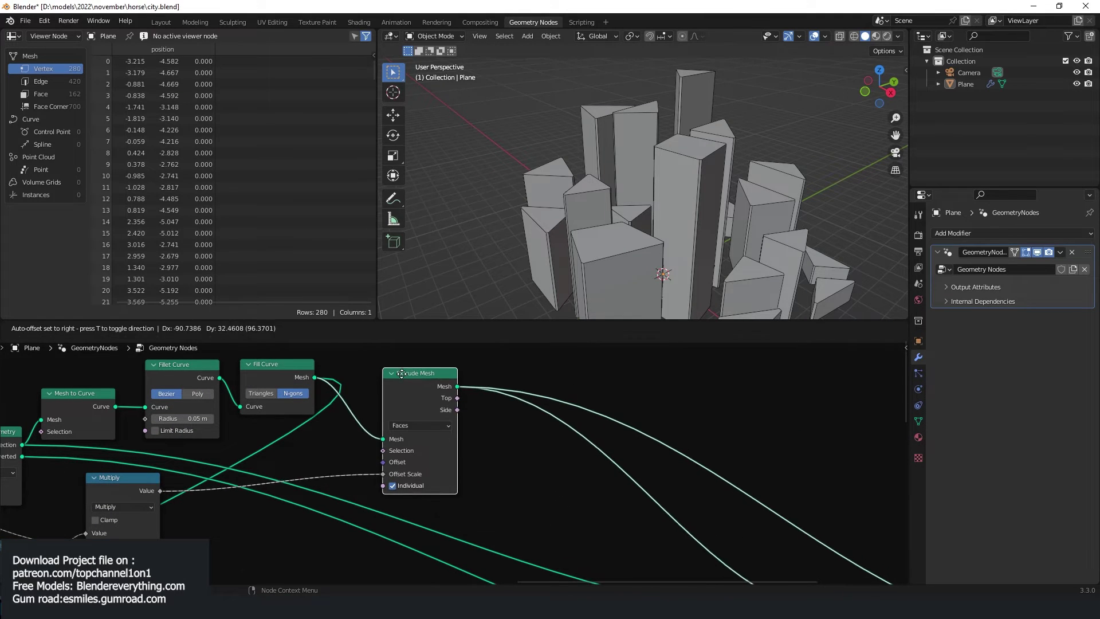
pyautogui.hotkey('shift', 'd')
pyautogui.click(521, 417)
pyautogui.moveTo(567, 414); pyautogui.dragTo(543, 398, button='middle')
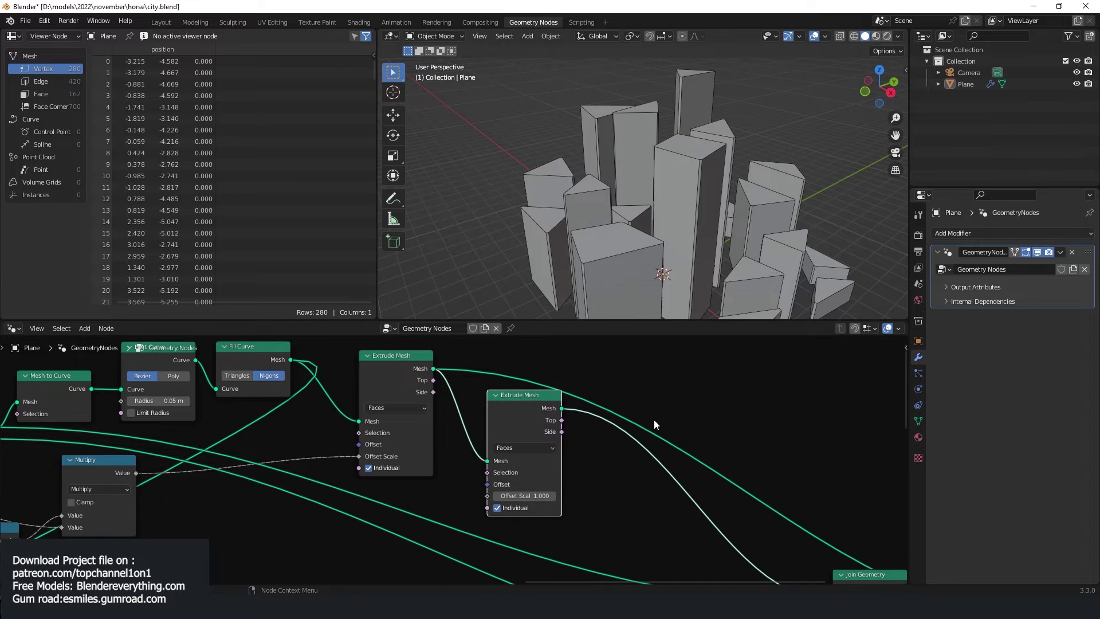
pyautogui.keyDown('alt'); pyautogui.keyDown('shift'); pyautogui.click(550, 408); pyautogui.keyUp('shift'); pyautogui.keyUp('alt')
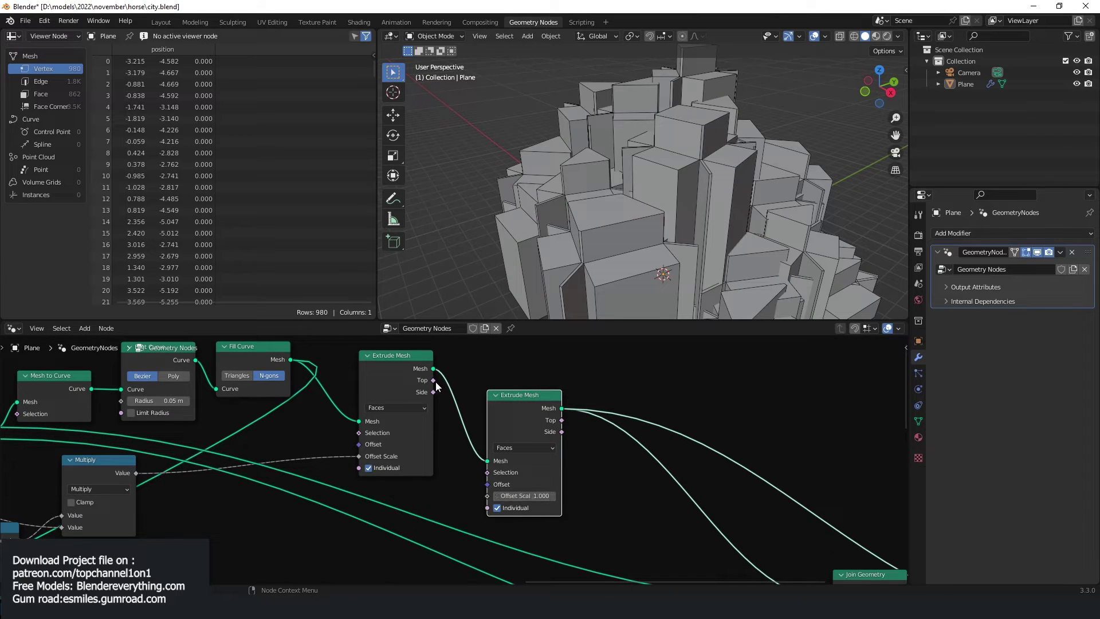
# Connect the first Extrude Mesh's Top output to the second one's Selection and set the second's Offset Scale to 0
pyautogui.moveTo(434, 381); pyautogui.dragTo(494, 474)
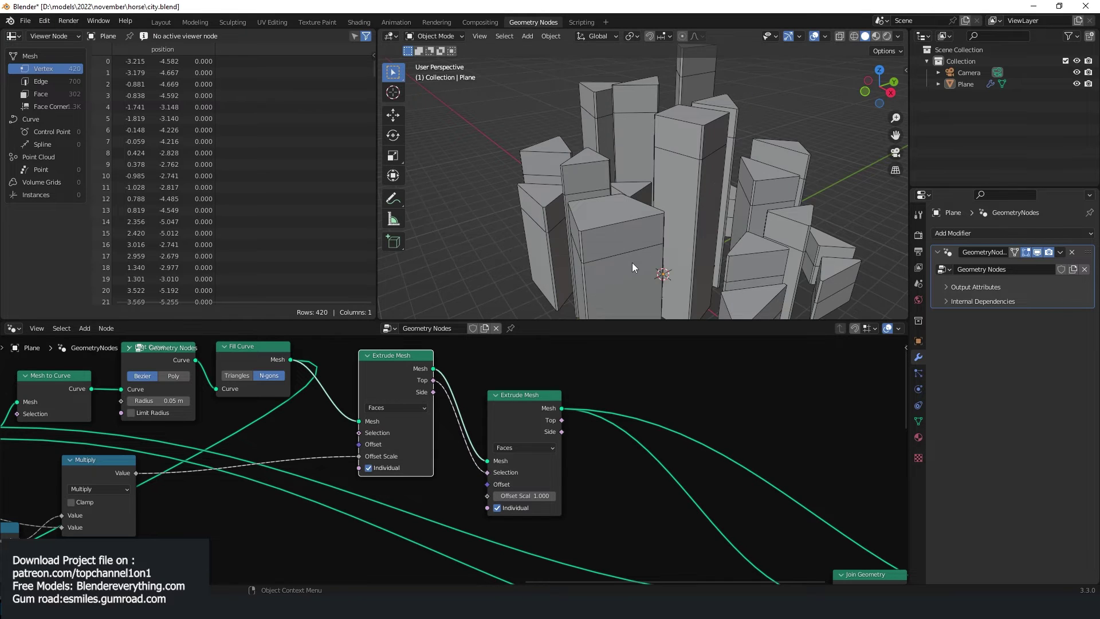
pyautogui.moveTo(631, 262); pyautogui.dragTo(658, 249, button='middle')
pyautogui.moveTo(543, 498); pyautogui.dragTo(541, 495)
pyautogui.click(540, 495)
pyautogui.write('0')
pyautogui.press('Return')
# Insert a Scale Elements node after the second Extrude Mesh, set its Scale to 0.900, and feed that Extrude Mesh's Top into Selection
pyautogui.hotkey('shift', 'a')
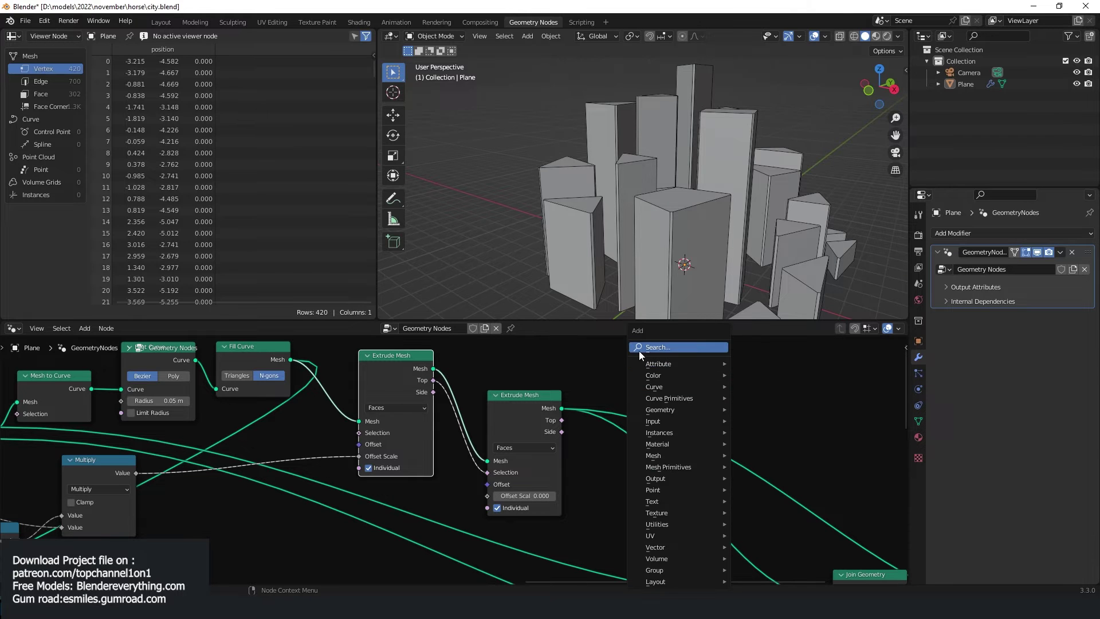
pyautogui.click(661, 349)
pyautogui.write('sca')
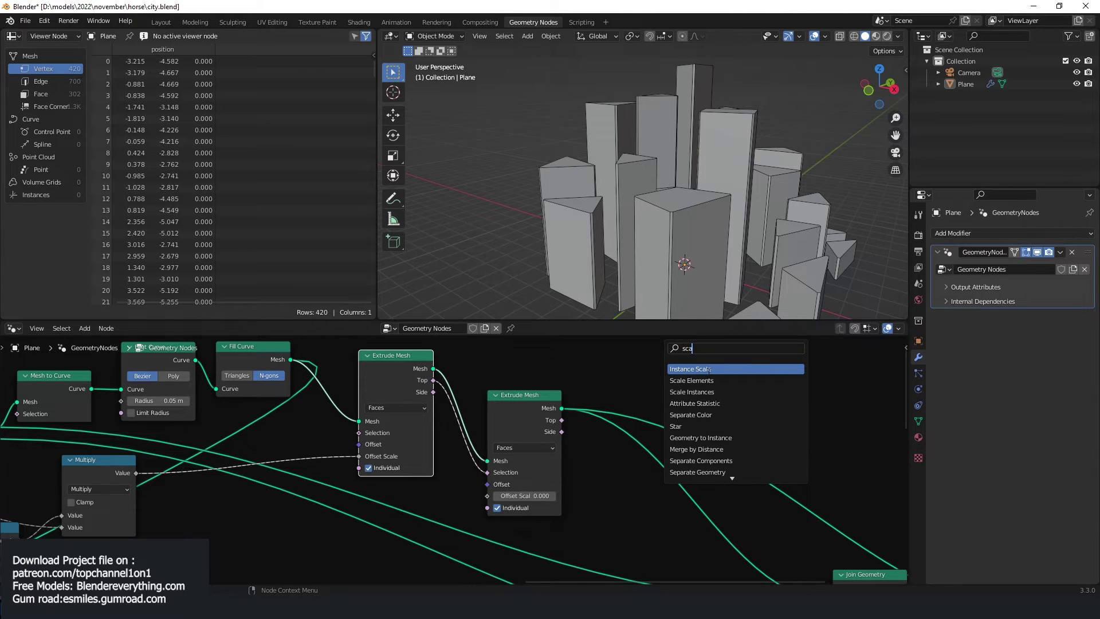
pyautogui.click(711, 381)
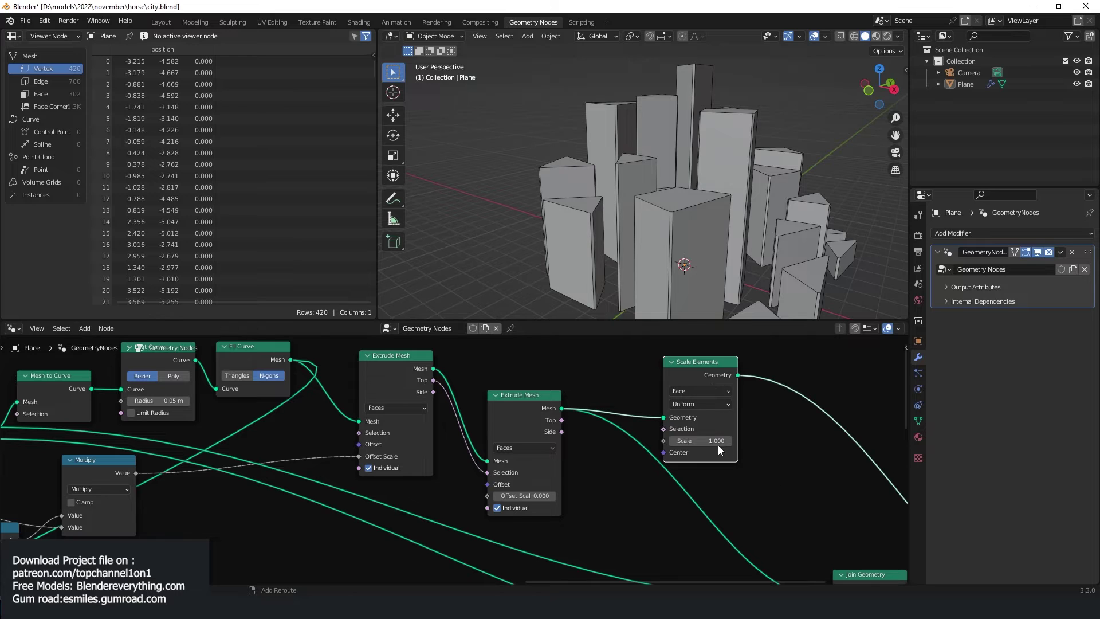
pyautogui.moveTo(720, 451); pyautogui.dragTo(700, 451)
pyautogui.moveTo(561, 420); pyautogui.dragTo(696, 441)
# Insert another Extrude Mesh copy after Scale Elements and set its Offset Scale to 0.130
pyautogui.hotkey('shift', 'd')
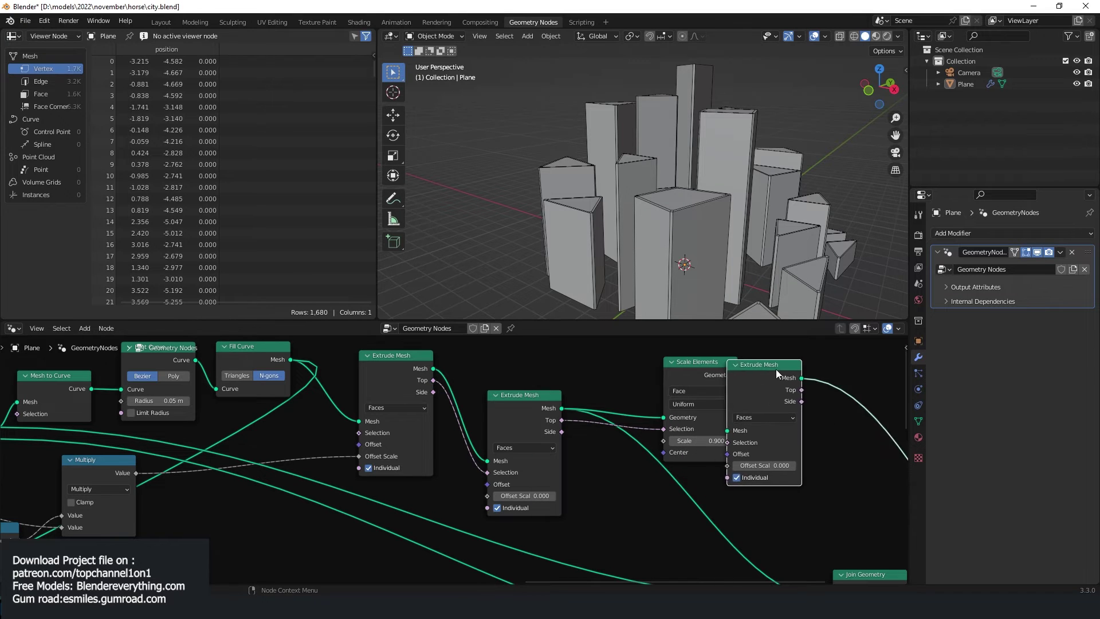
pyautogui.click(805, 418)
pyautogui.moveTo(805, 418); pyautogui.dragTo(619, 414, button='middle')
pyautogui.scroll(3, 622, 414)
pyautogui.keyDown('shift'); pyautogui.moveTo(676, 460); pyautogui.dragTo(716, 461); pyautogui.keyUp('shift')
pyautogui.click(642, 460)
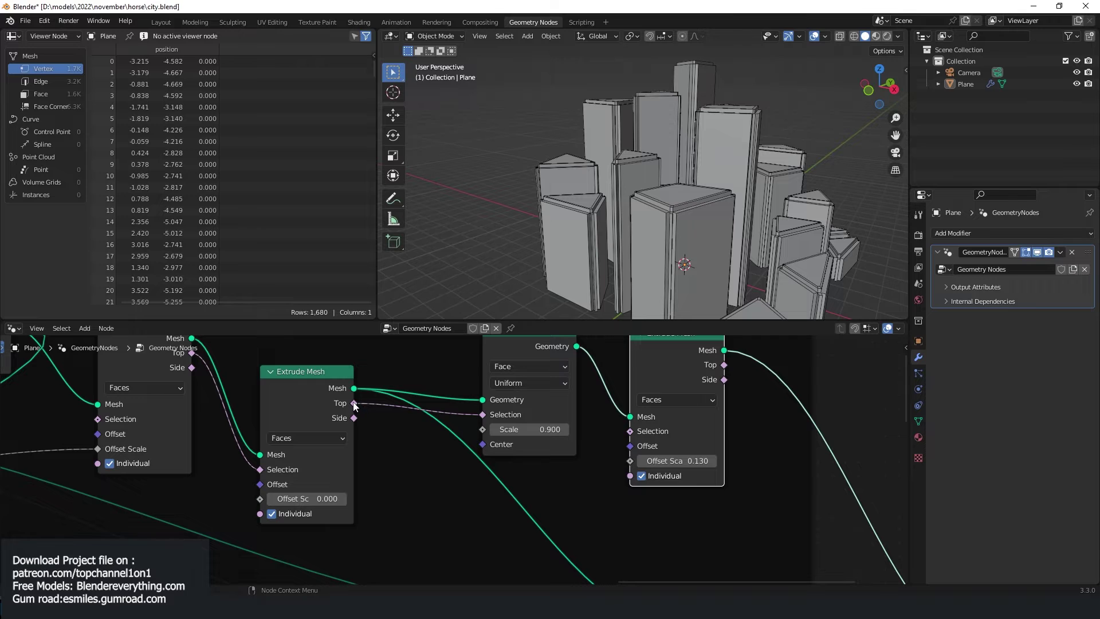
# Connect the second Extrude Mesh's Top output to the third one's Selection and set the third's Offset Scale to -0.070
pyautogui.moveTo(355, 406); pyautogui.dragTo(633, 432)
pyautogui.moveTo(676, 461); pyautogui.dragTo(613, 460)
pyautogui.moveTo(801, 190); pyautogui.dragTo(765, 218, button='middle')
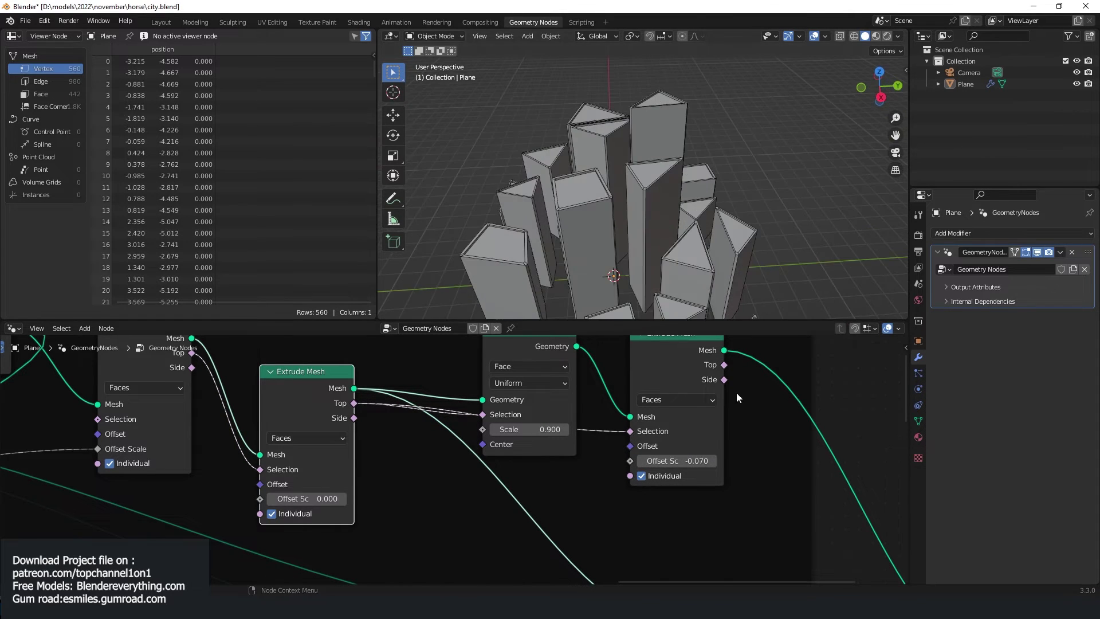
# Route the final Join Geometry to Group Output and feed the third Extrude Mesh into the framed Join Geometry in place of the second
pyautogui.scroll(-4, 745, 409)
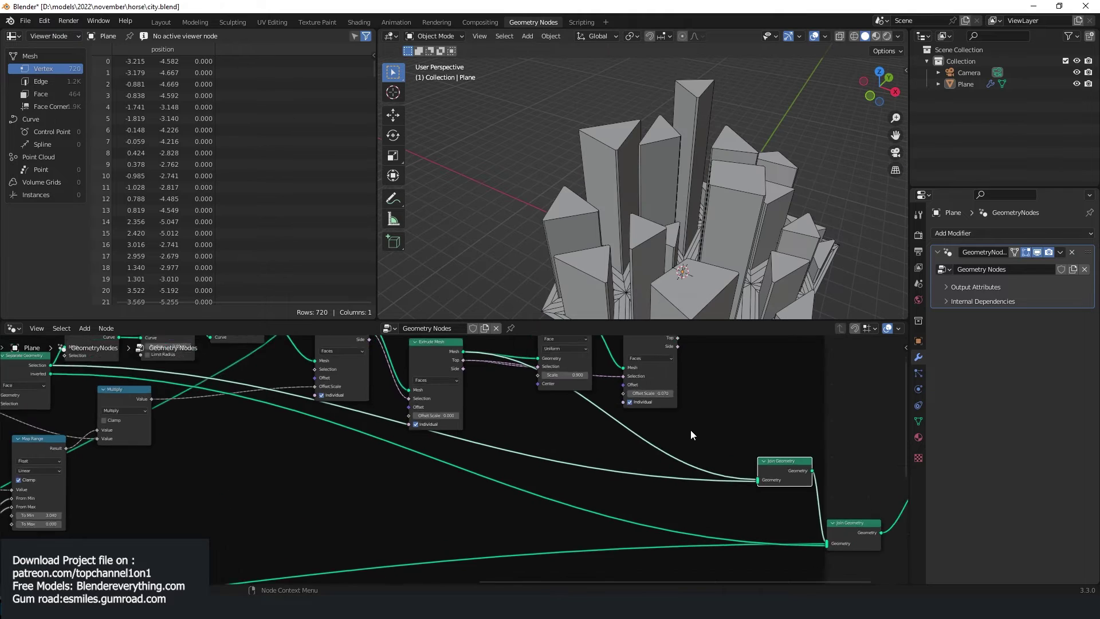
pyautogui.scroll(2, 692, 436)
pyautogui.click(758, 492)
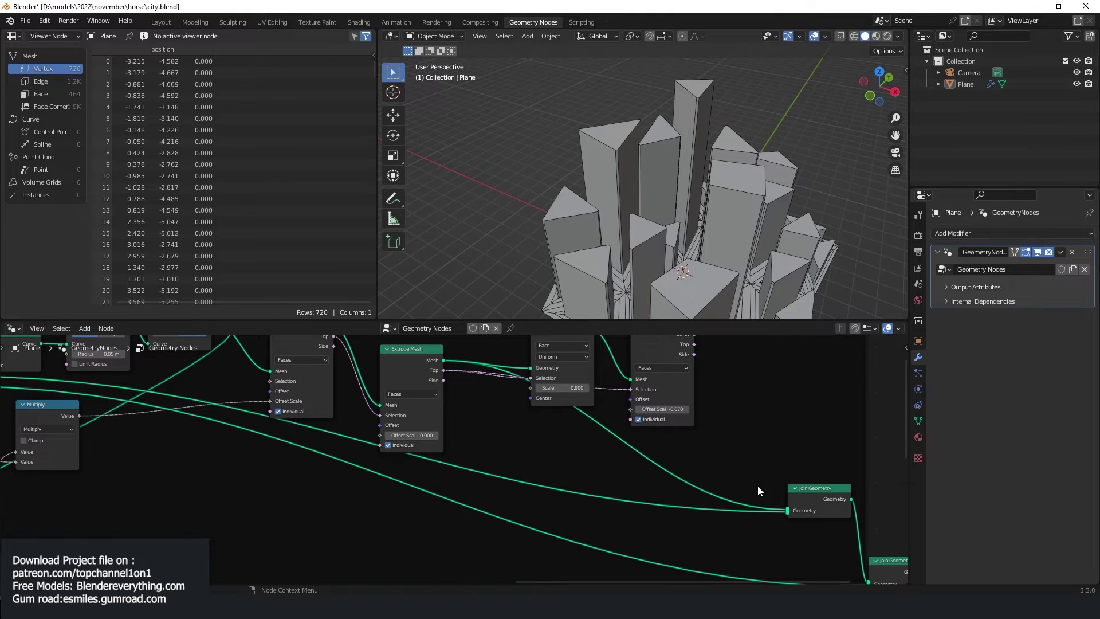
pyautogui.click(789, 508)
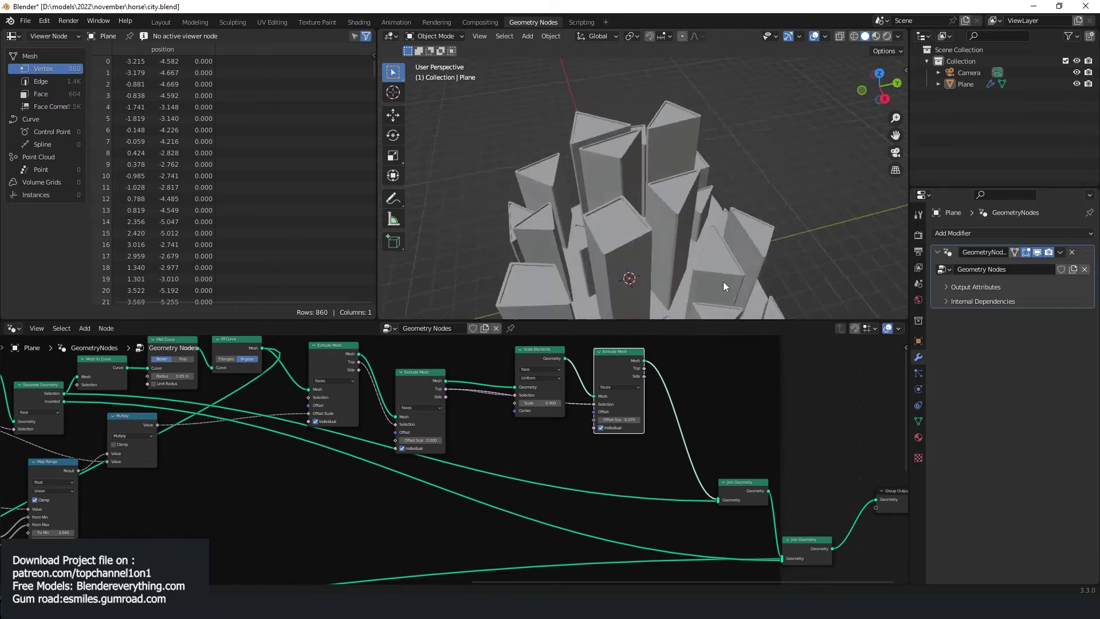
pyautogui.moveTo(723, 281); pyautogui.dragTo(779, 298, button='middle')
# Expose the Seed of Distribute Points on Faces as a Group Input parameter
pyautogui.scroll(-8, 712, 480)
pyautogui.moveTo(386, 516); pyautogui.dragTo(796, 459, button='middle')
pyautogui.scroll(2, 555, 465)
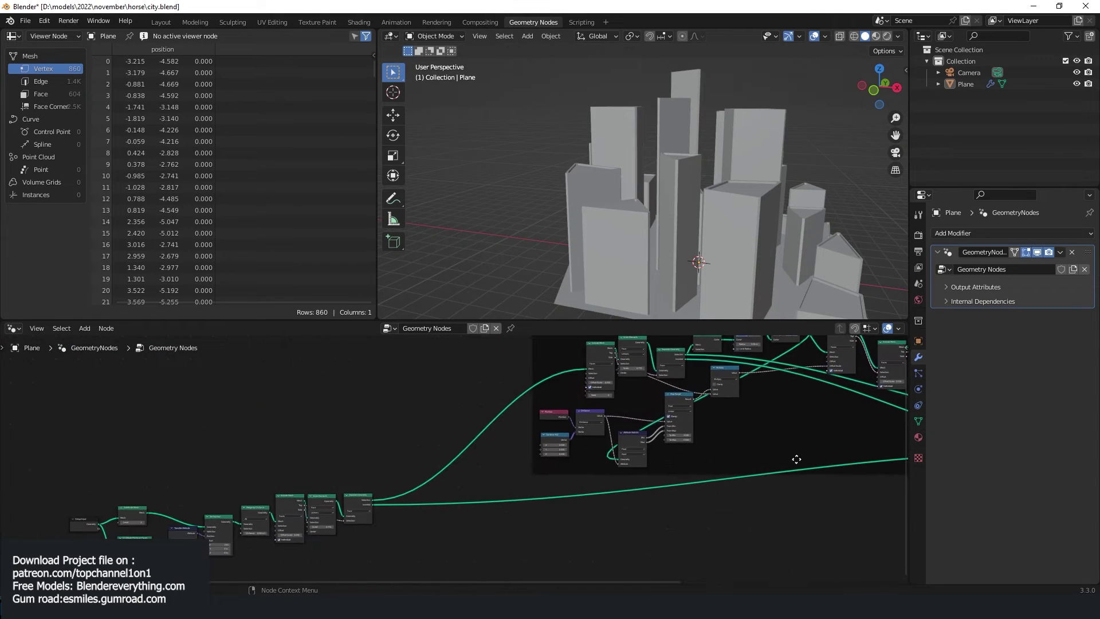
pyautogui.scroll(3, 484, 465)
pyautogui.moveTo(484, 465); pyautogui.dragTo(444, 405, button='middle')
pyautogui.scroll(2, 311, 486)
pyautogui.moveTo(312, 486); pyautogui.dragTo(646, 414, button='middle')
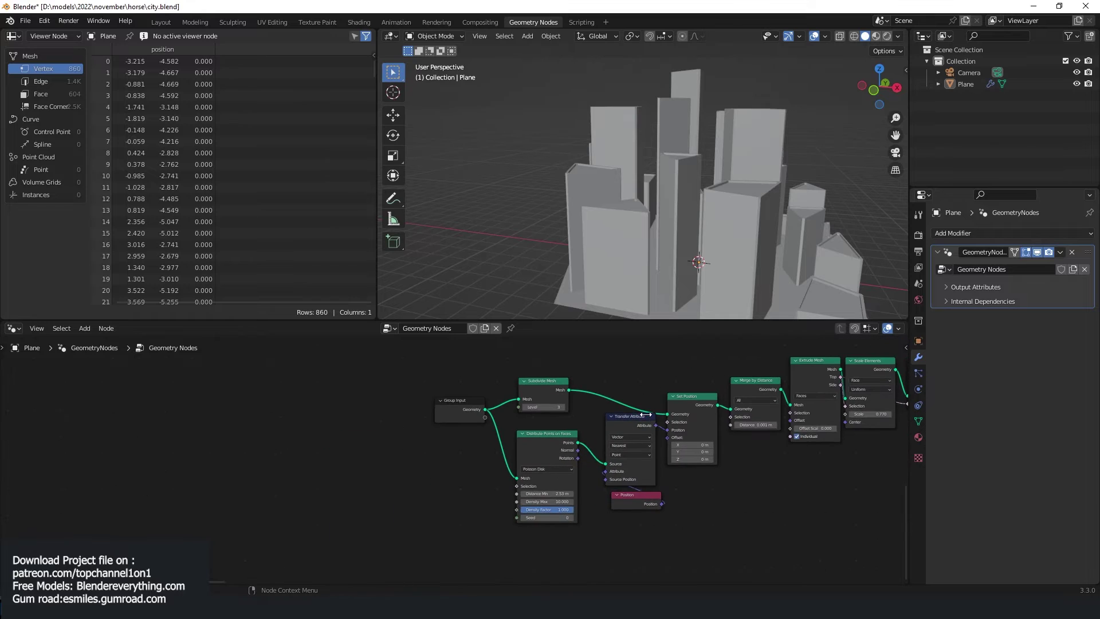
pyautogui.scroll(1, 509, 512)
pyautogui.moveTo(533, 532); pyautogui.dragTo(492, 405)
# Try Subdivide Mesh levels up to 6 and return the level to 3
pyautogui.click(591, 394)
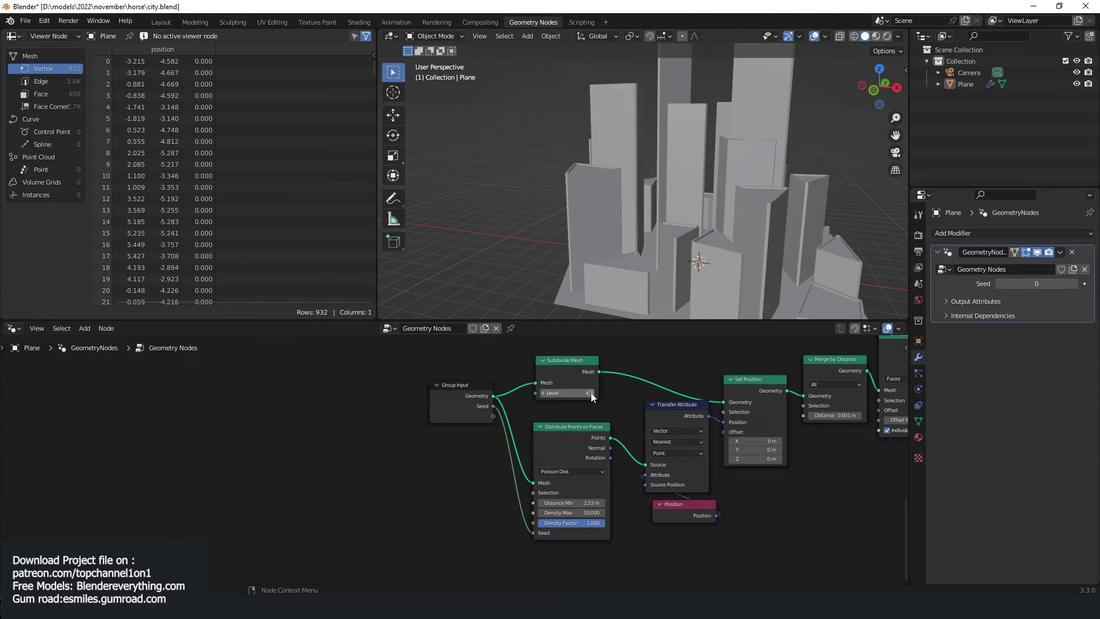
pyautogui.moveTo(716, 201); pyautogui.dragTo(808, 253, button='middle')
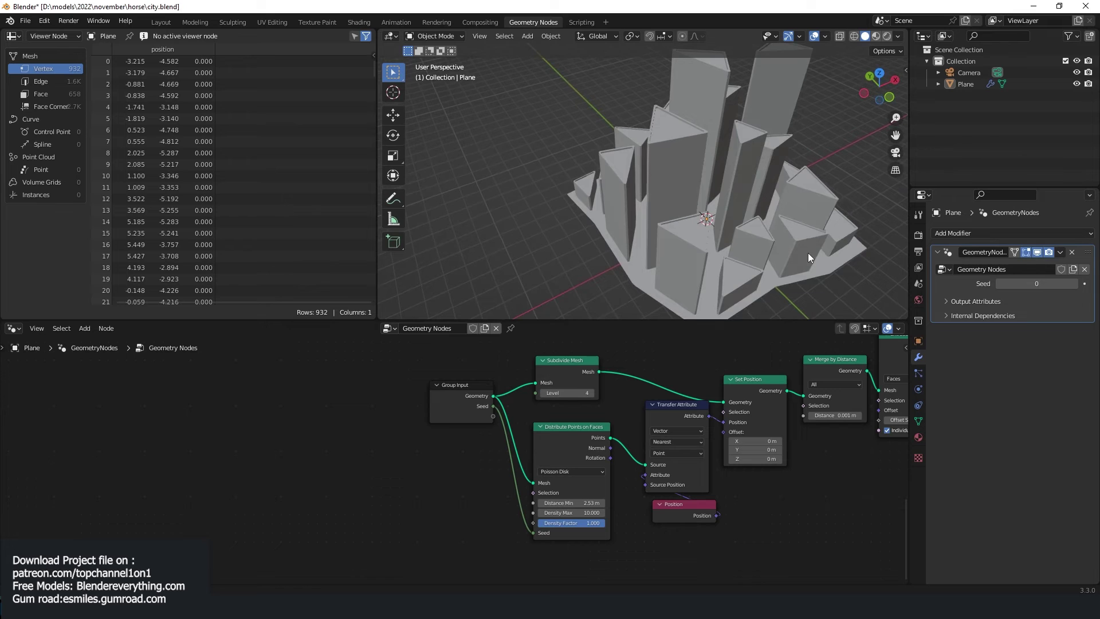
pyautogui.click(593, 394)
pyautogui.click(594, 393)
pyautogui.click(539, 395)
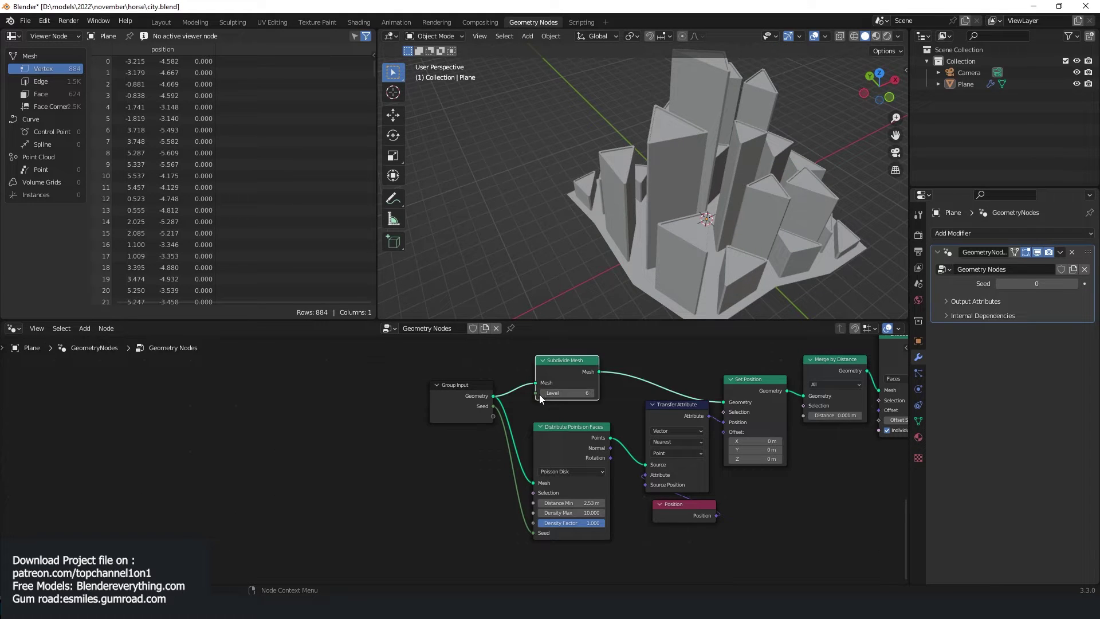
pyautogui.click(540, 393)
pyautogui.click(540, 393)
pyautogui.click(540, 393)
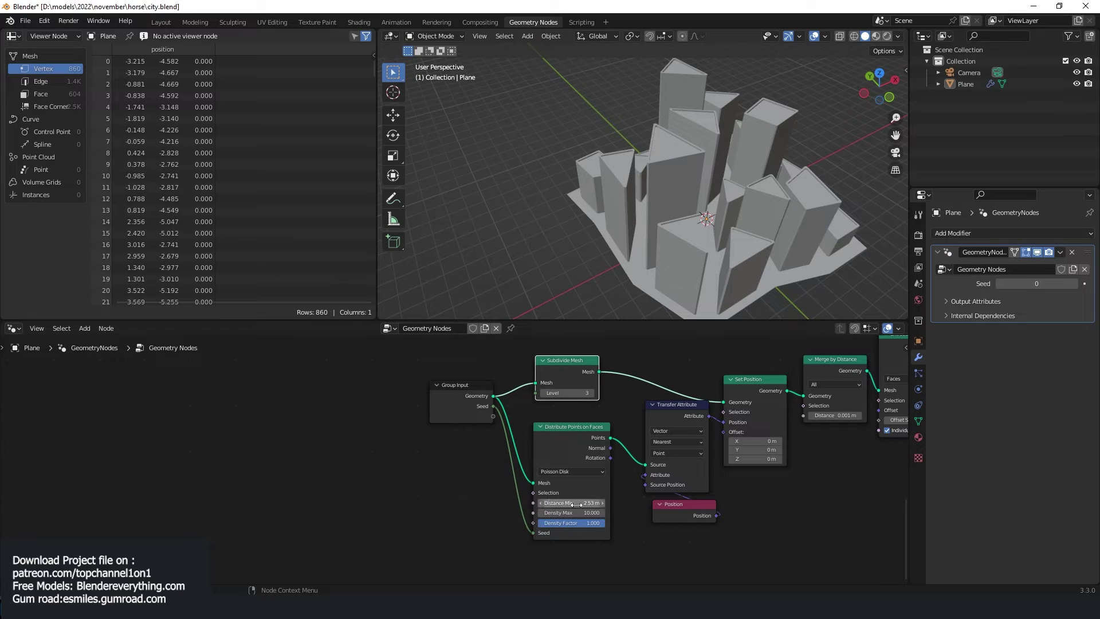
# Switch Distribute Points on Faces to Random, set Density to 1.200, and expose Density as a Group Input parameter
pyautogui.click(590, 472)
pyautogui.click(576, 480)
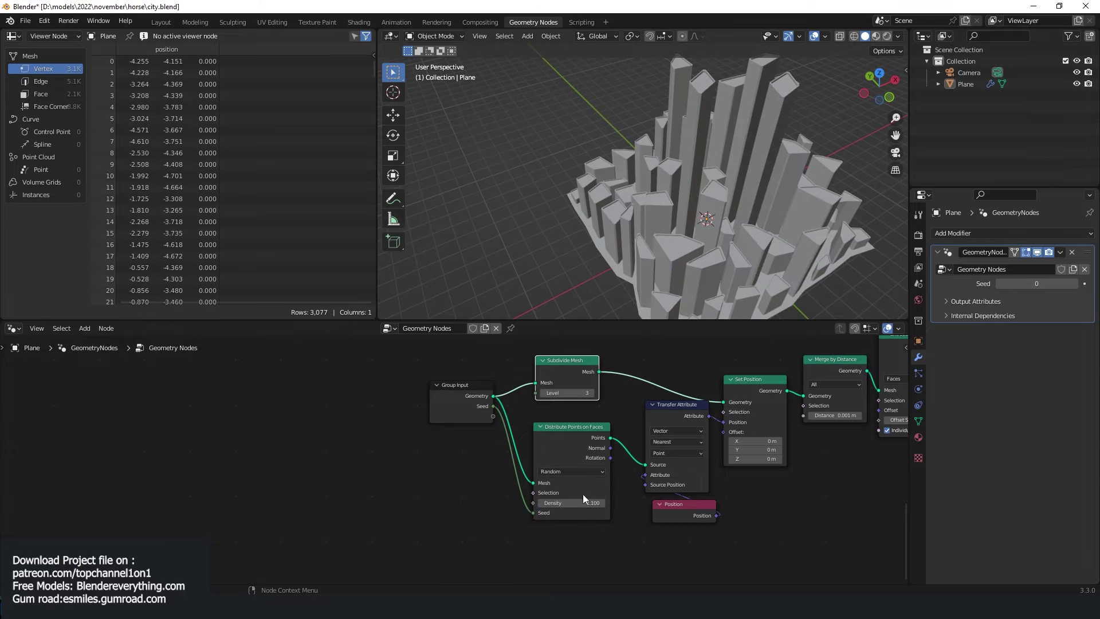
pyautogui.moveTo(577, 502); pyautogui.dragTo(539, 505)
pyautogui.click(539, 505)
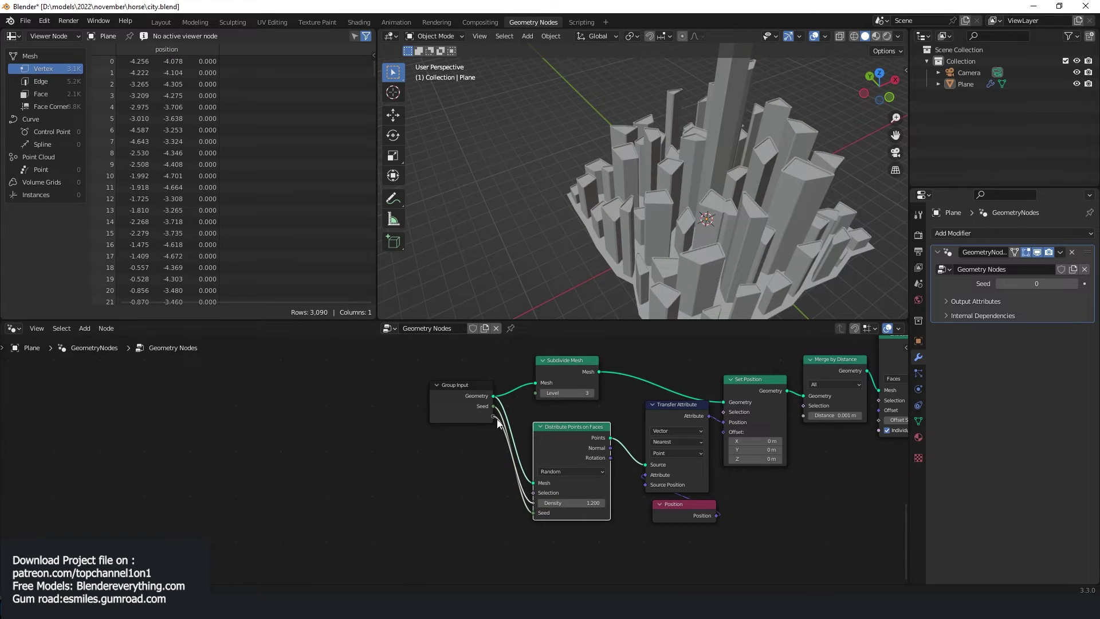
pyautogui.moveTo(497, 419); pyautogui.dragTo(494, 416)
# Inspect the city in Material Preview shading and save the city.blend file
pyautogui.moveTo(679, 246); pyautogui.dragTo(682, 243, button='middle')
pyautogui.scroll(-3, 682, 242)
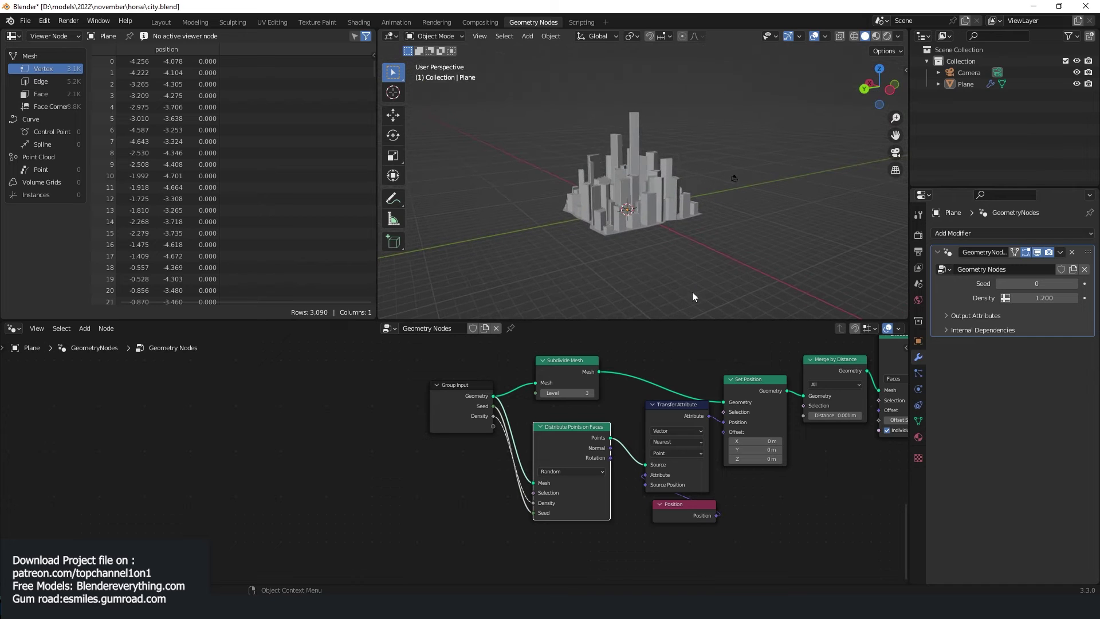
pyautogui.moveTo(693, 292); pyautogui.dragTo(576, 249, button='middle')
pyautogui.scroll(5, 653, 220)
pyautogui.moveTo(730, 190); pyautogui.dragTo(740, 152, button='middle')
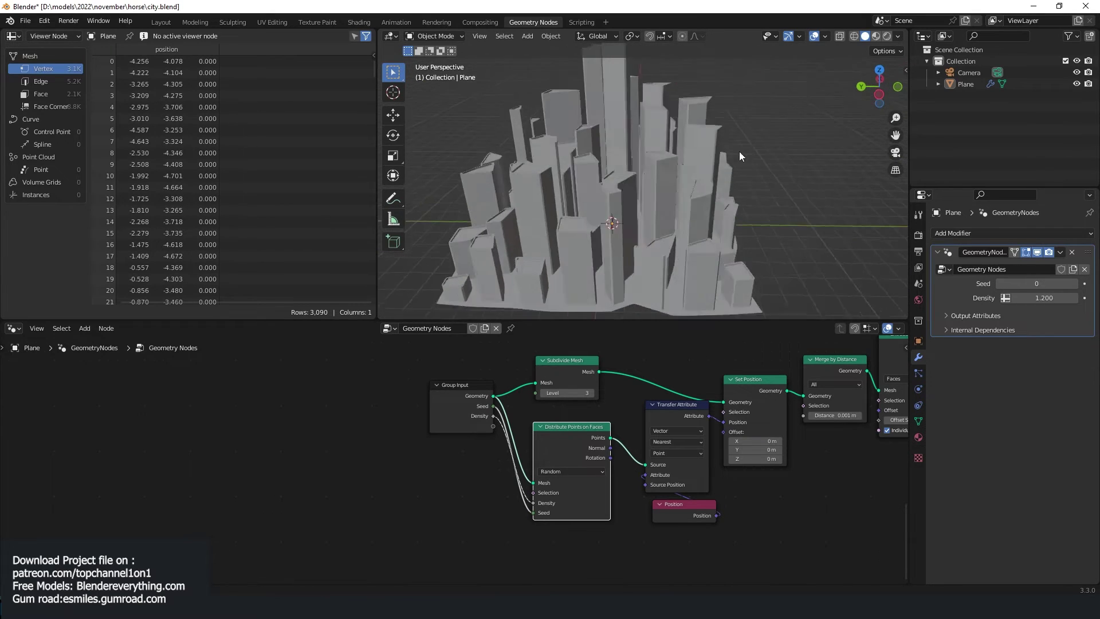
pyautogui.scroll(-4, 738, 152)
pyautogui.rightClick(700, 152)
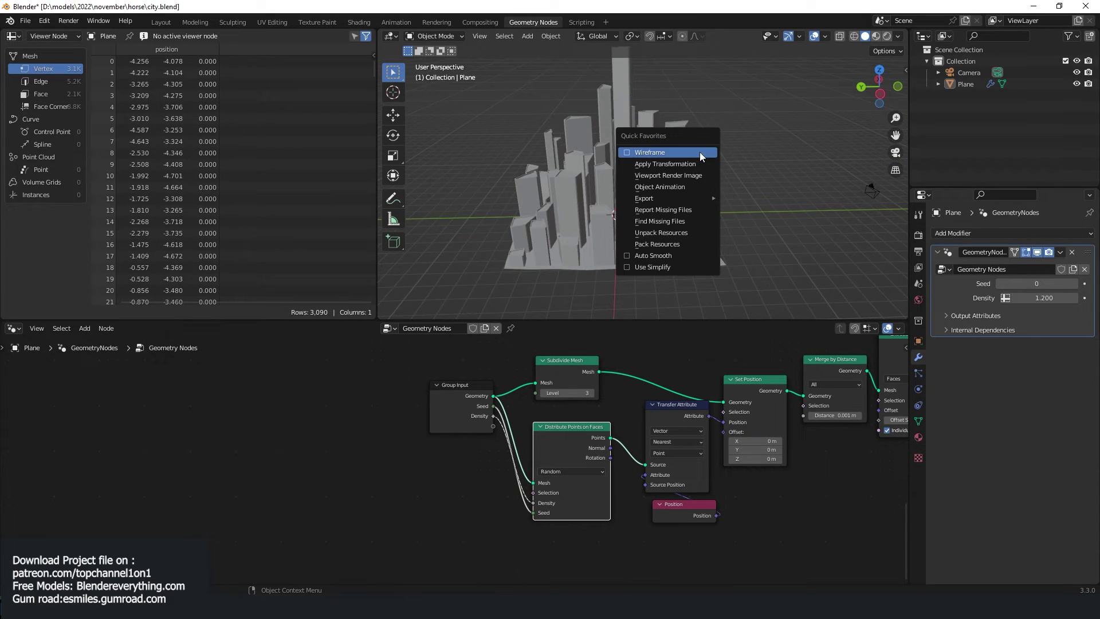
pyautogui.click(876, 36)
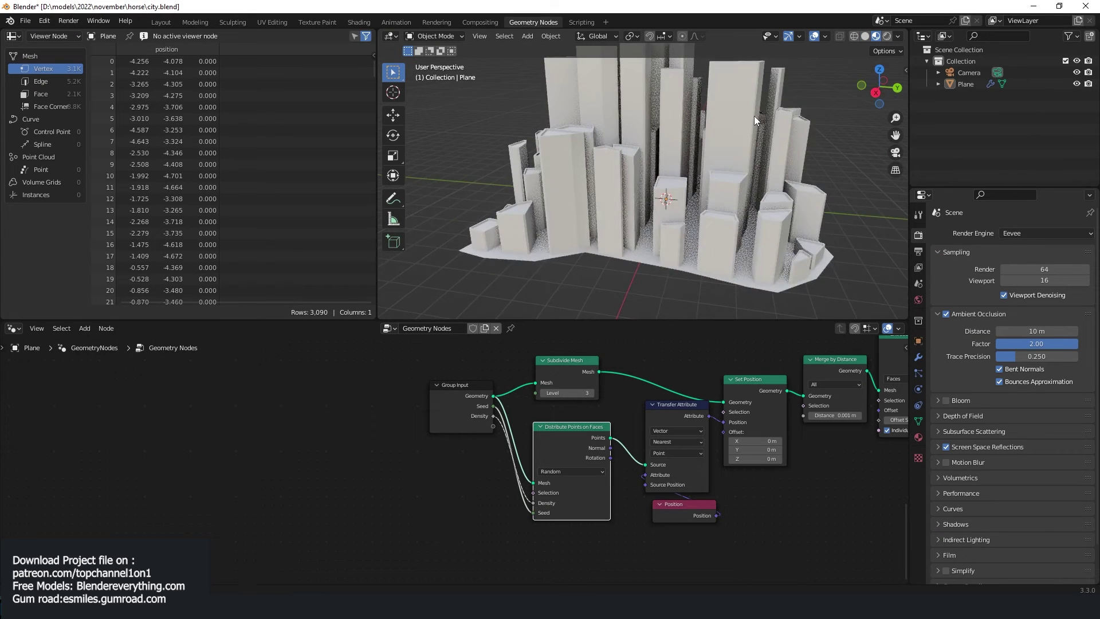
pyautogui.moveTo(754, 116); pyautogui.dragTo(692, 210, button='middle')
pyautogui.hotkey('ctrl', 's')
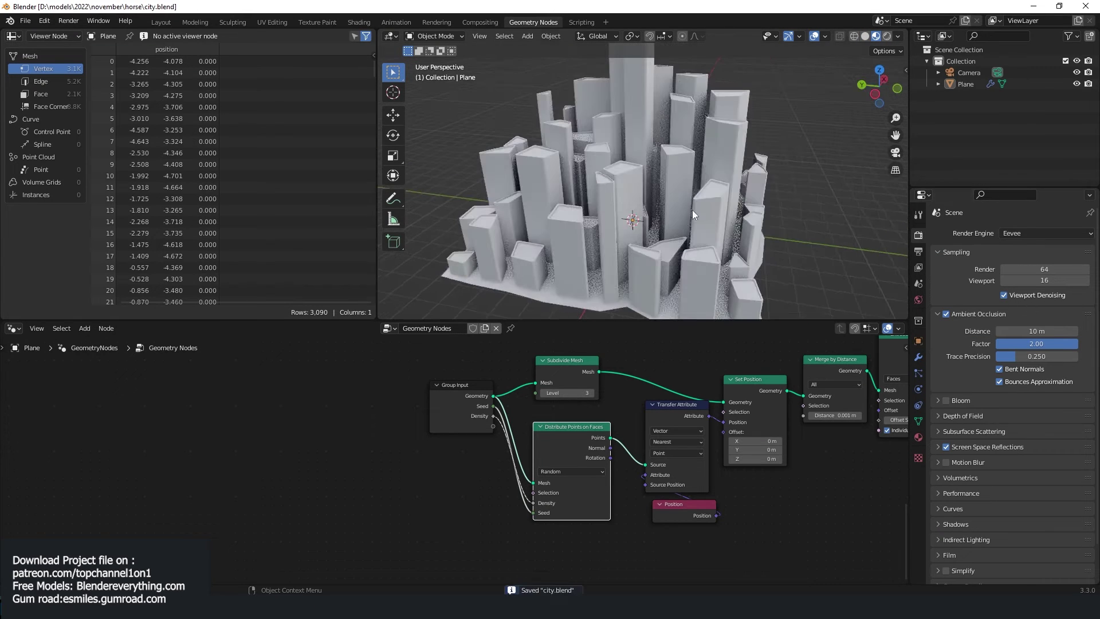
# Insert a Set Material node on the link from Separate Geometry's Inverted output to the final Join Geometry
pyautogui.scroll(-2, 709, 337)
pyautogui.scroll(-5, 719, 344)
pyautogui.moveTo(731, 452); pyautogui.dragTo(452, 441, button='middle')
pyautogui.moveTo(674, 396); pyautogui.dragTo(619, 444, button='middle')
pyautogui.scroll(3, 619, 445)
pyautogui.scroll(1, 459, 459)
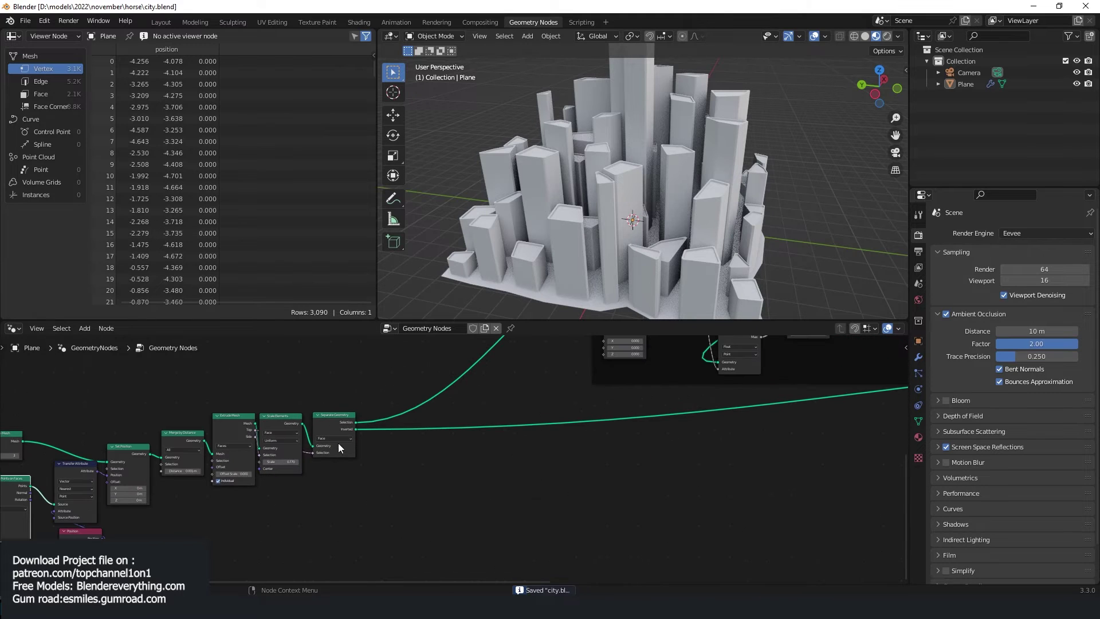
pyautogui.hotkey('shift', 'a')
pyautogui.click(590, 363)
pyautogui.write('set')
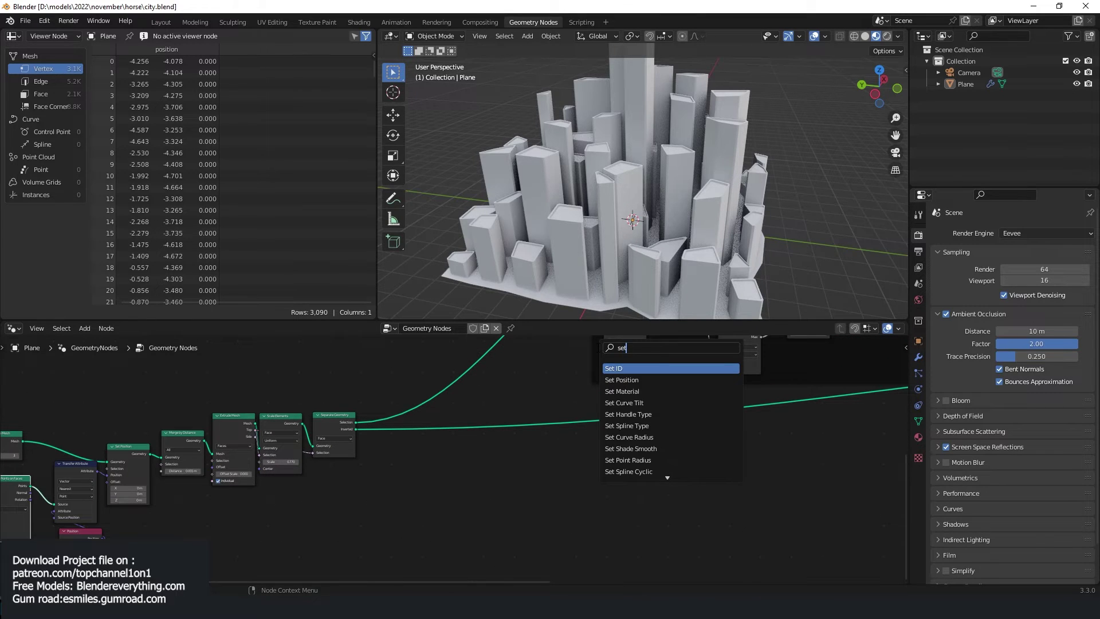
pyautogui.click(543, 392)
pyautogui.scroll(5, 589, 458)
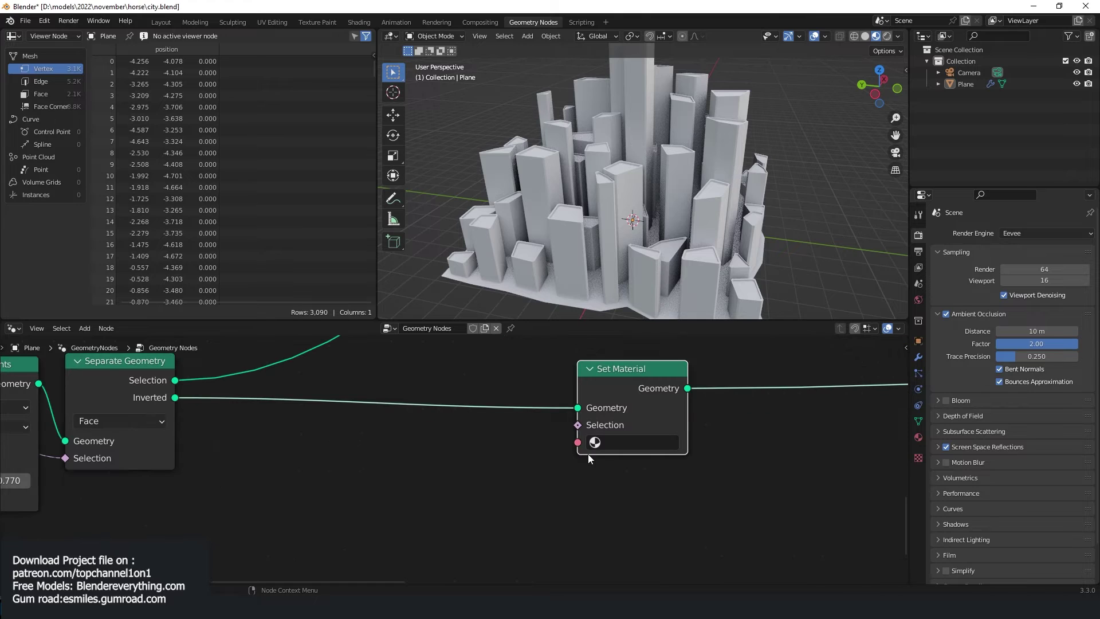
# Create a new material on the plane and load a seamless texture JPG as an Image Texture for its Base Color
pyautogui.click(919, 438)
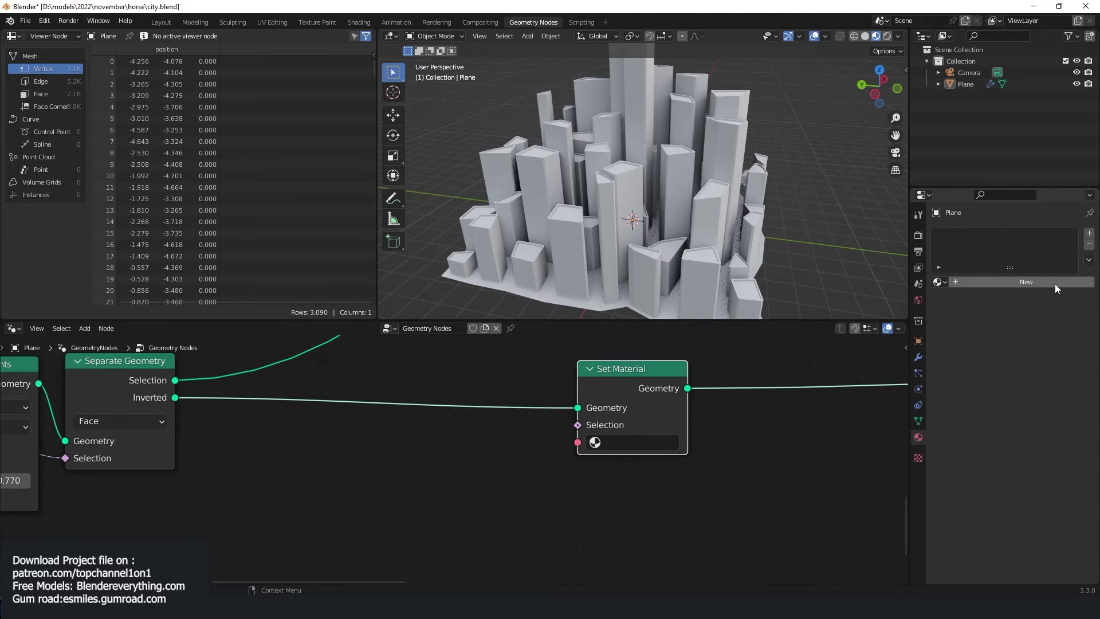
pyautogui.click(1027, 281)
pyautogui.click(1001, 403)
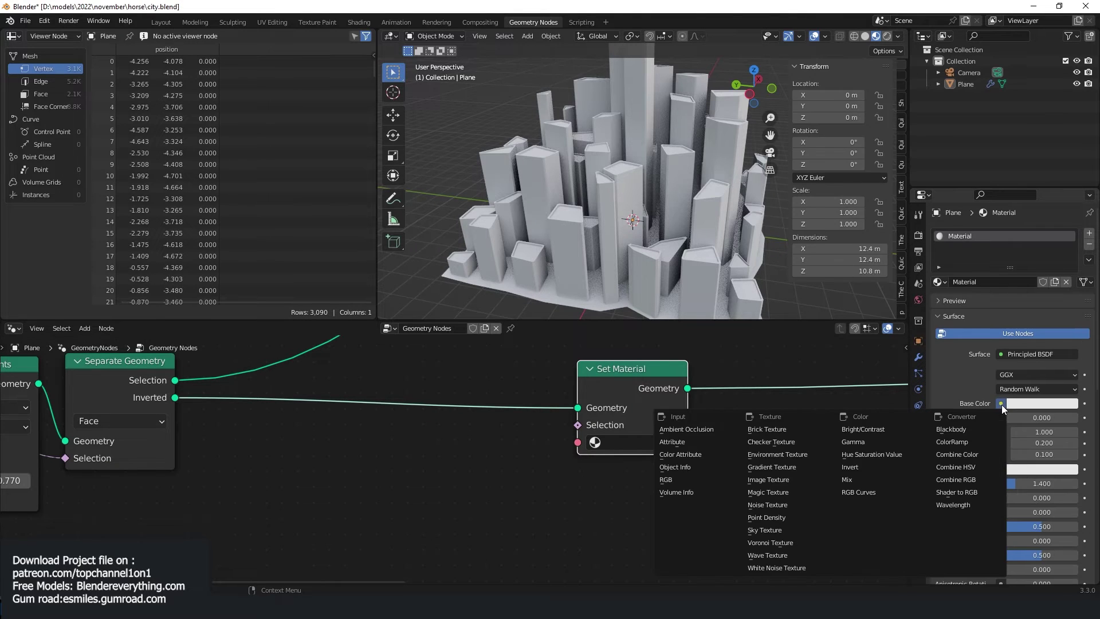
pyautogui.click(769, 482)
pyautogui.click(1061, 418)
pyautogui.doubleClick(531, 274)
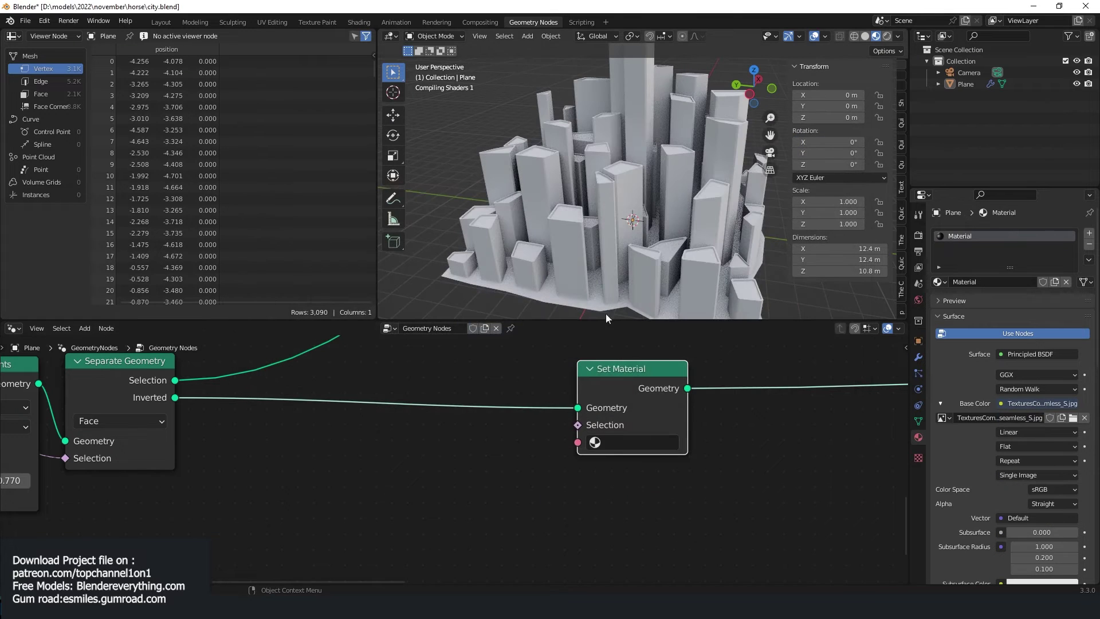
# Assign the new material in the Set Material node and rename the material "road"
pyautogui.click(633, 441)
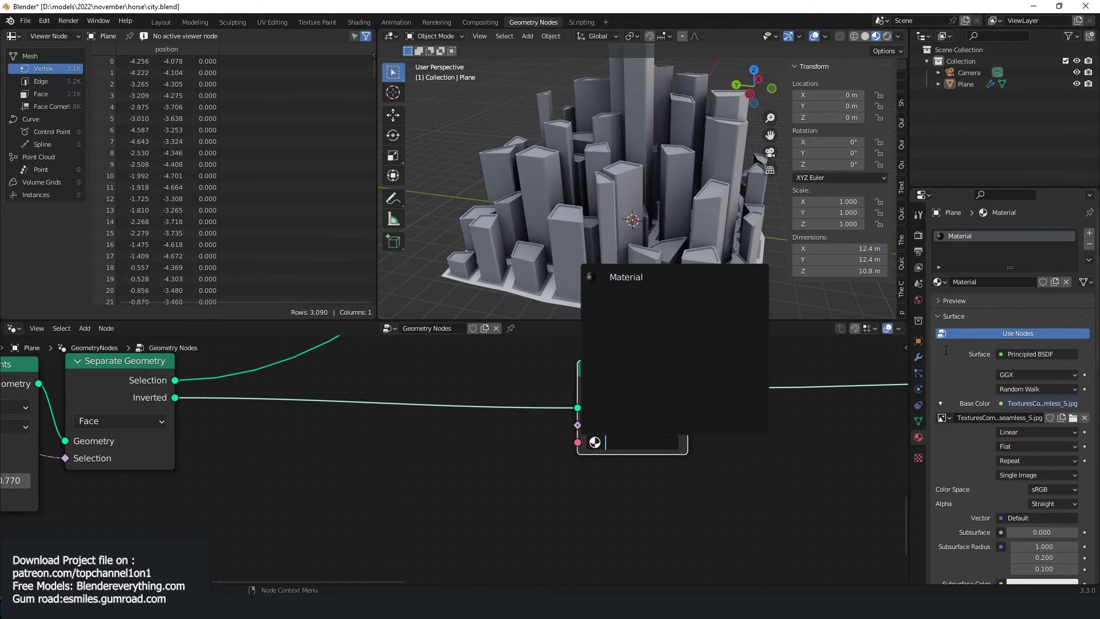
pyautogui.click(975, 282)
pyautogui.write('road')
pyautogui.press('Return')
pyautogui.scroll(5, 711, 256)
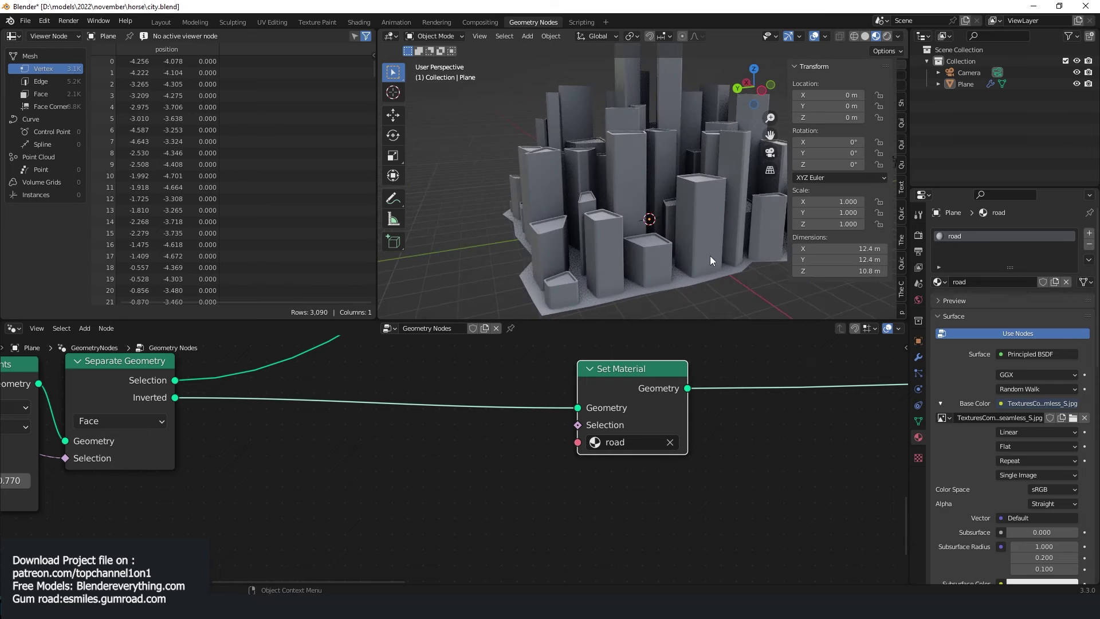
# Change the spreadsheet area to the Shader Editor, frame the road material's nodes and hide the editor's sidebar
pyautogui.moveTo(689, 214); pyautogui.dragTo(634, 231, button='middle')
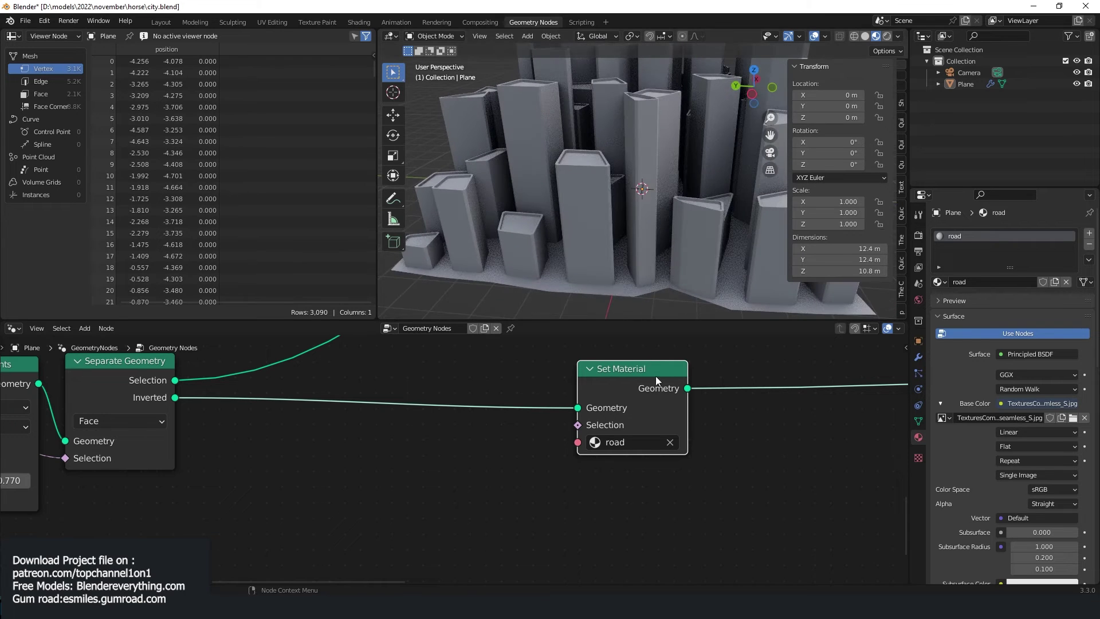
pyautogui.scroll(-5, 655, 376)
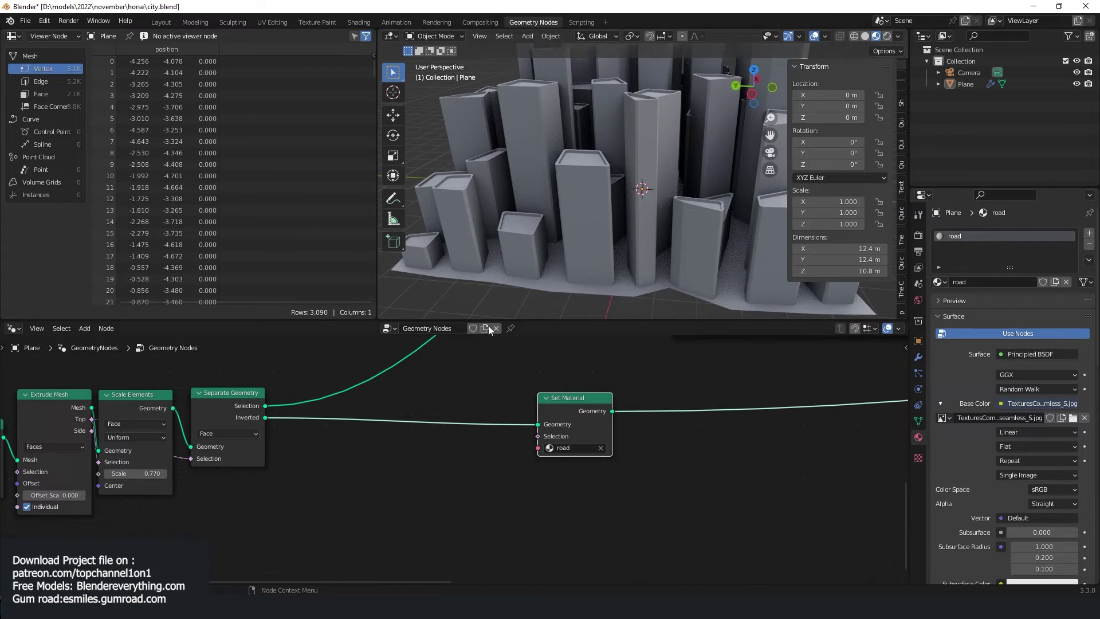
pyautogui.click(14, 36)
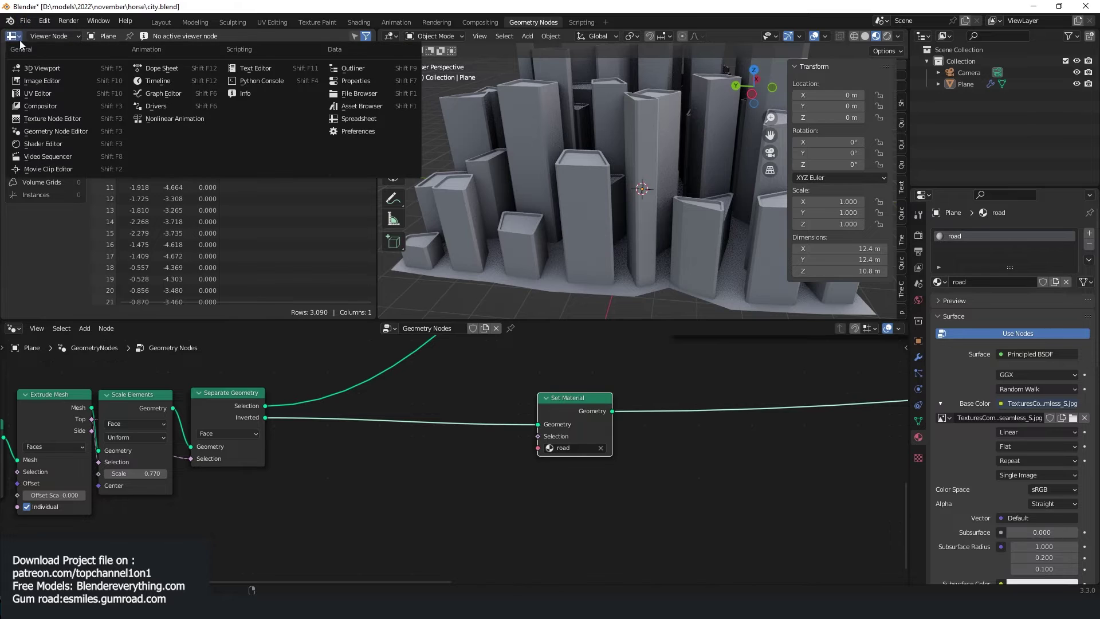
pyautogui.click(42, 144)
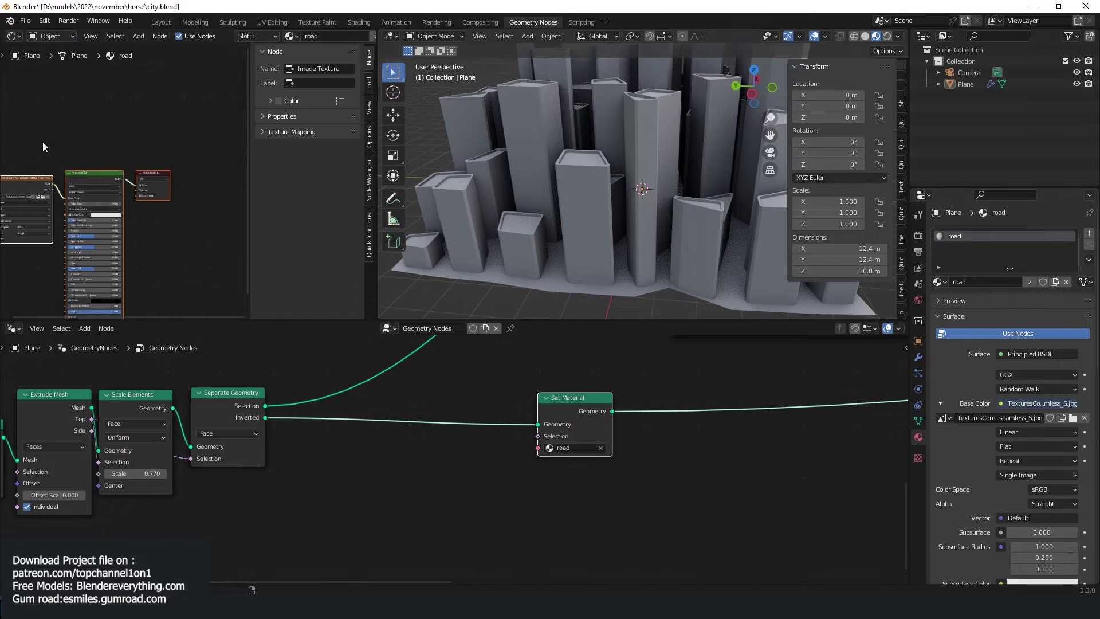
pyautogui.moveTo(152, 140); pyautogui.dragTo(294, 117, button='middle')
pyautogui.press('n')
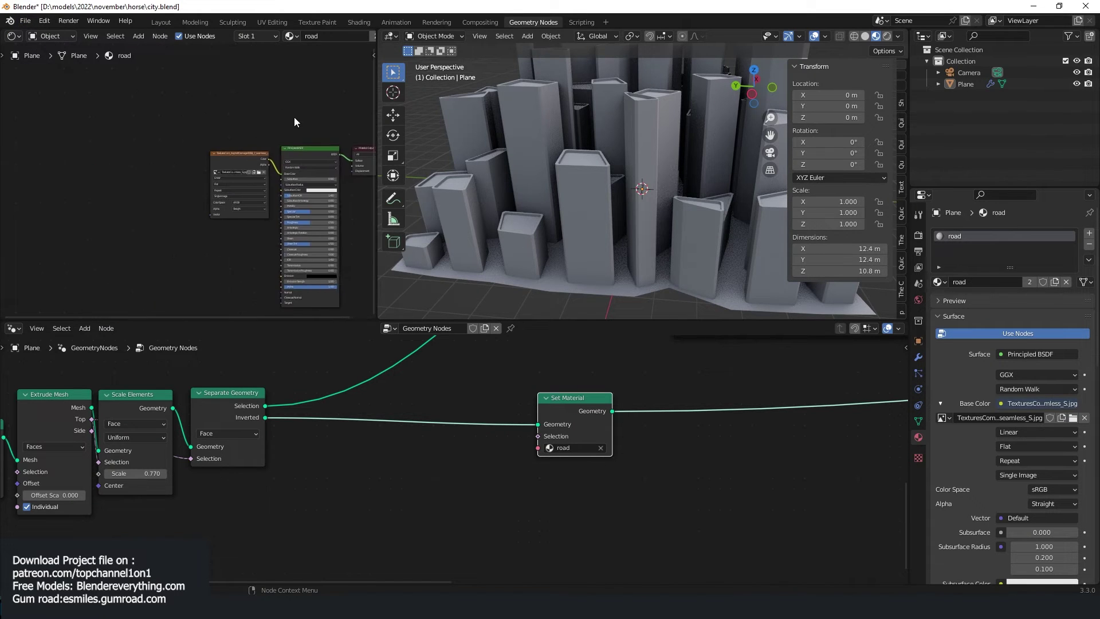
# Add Texture Coordinate and Mapping nodes to the road's Image Texture, feeding the Mapping from the Object output
pyautogui.hotkey('ctrl', 't')
pyautogui.scroll(3, 135, 170)
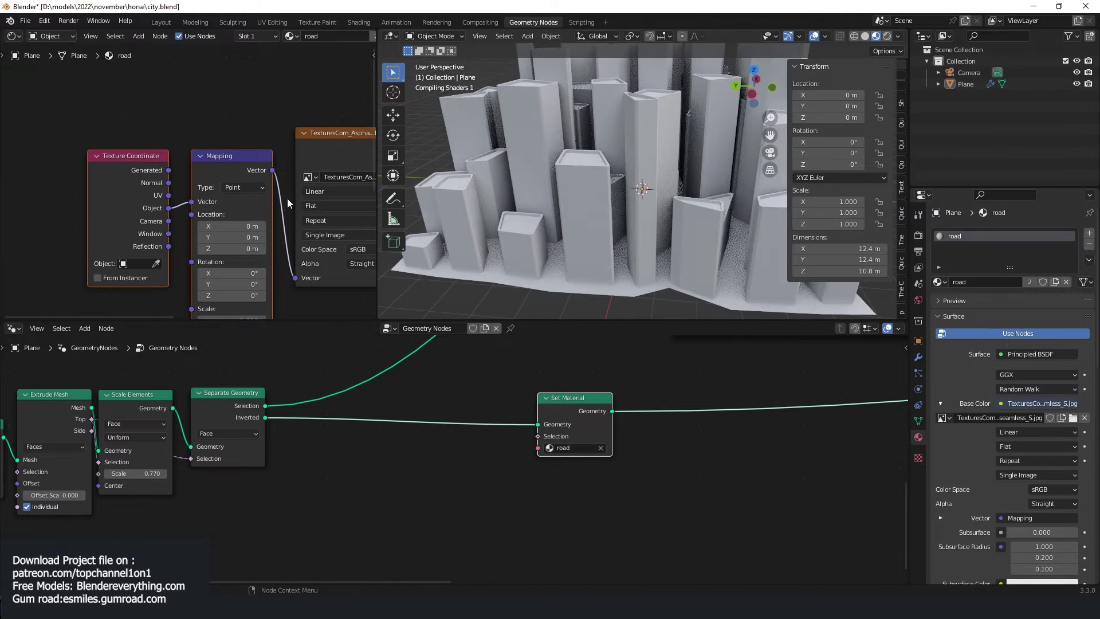
pyautogui.moveTo(288, 198); pyautogui.dragTo(247, 197, button='middle')
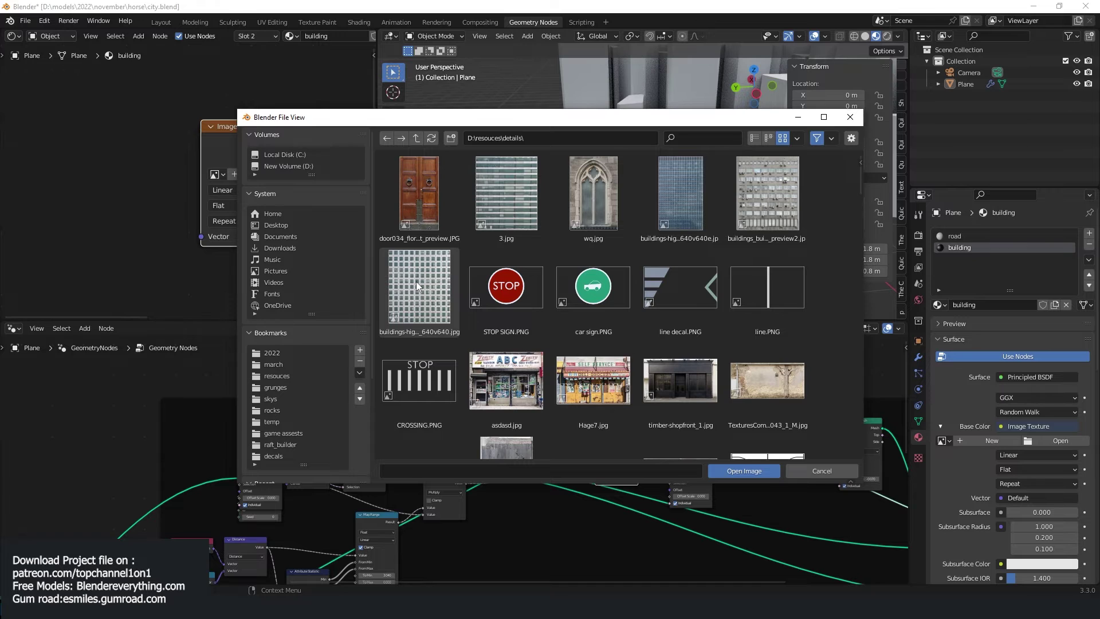
# Load 3.jpg into the building material's Image Texture node
pyautogui.doubleClick(524, 202)
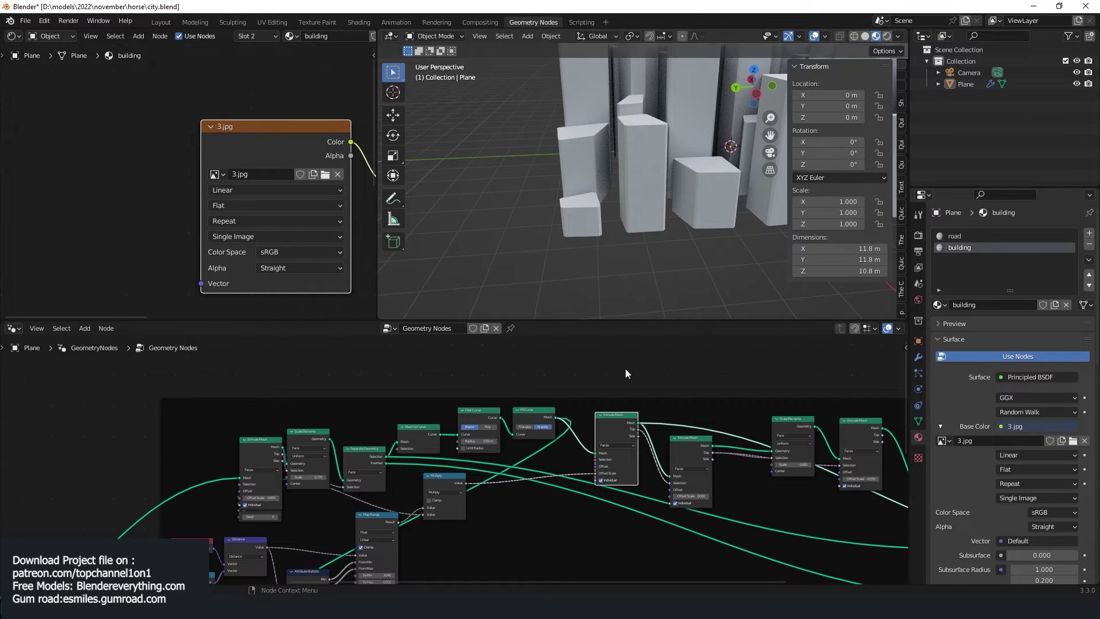
pyautogui.scroll(-1, 626, 369)
pyautogui.scroll(-5, 249, 214)
# Add Texture Coordinate and Mapping nodes to the 3.jpg texture, using the Object output and Box projection
pyautogui.moveTo(103, 190); pyautogui.dragTo(215, 186, button='middle')
pyautogui.scroll(2, 215, 185)
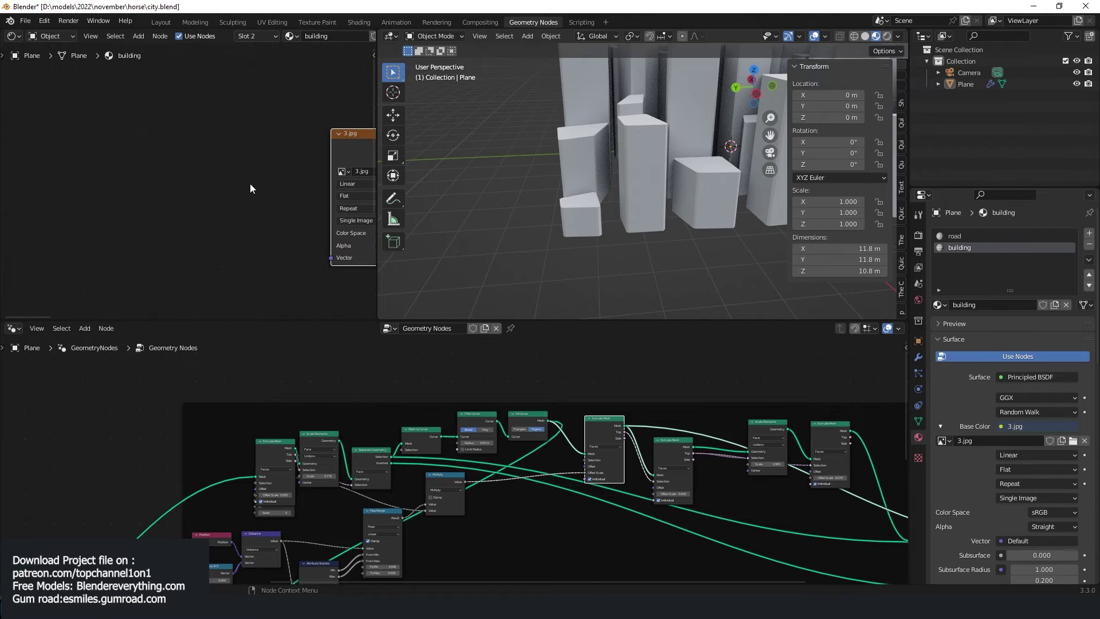
pyautogui.scroll(-3, 250, 188)
pyautogui.scroll(1, 259, 191)
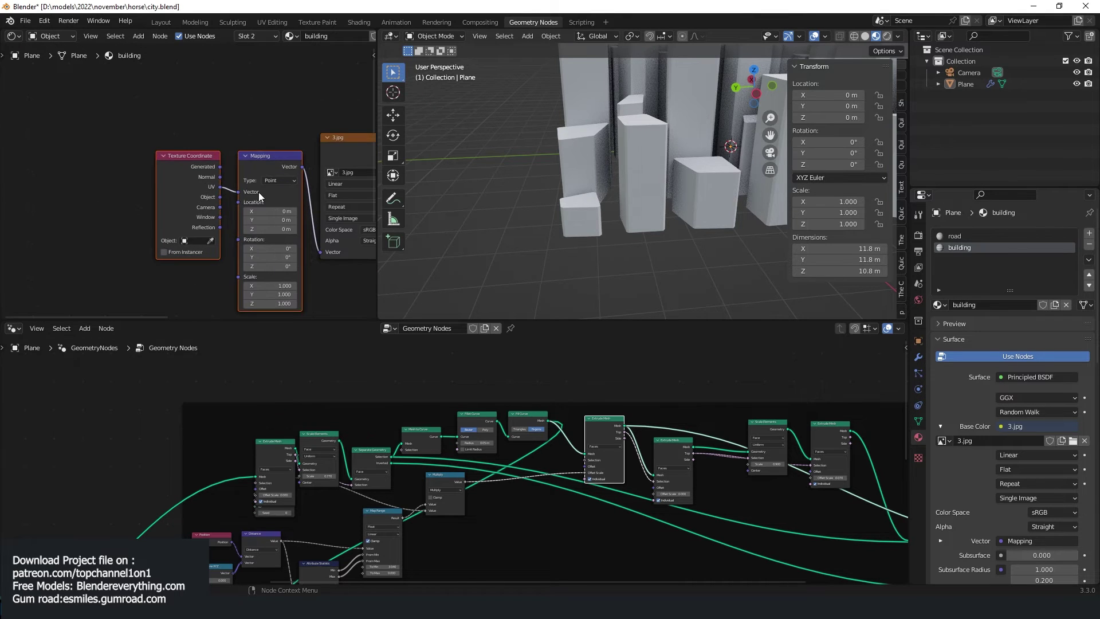
pyautogui.moveTo(220, 197); pyautogui.dragTo(238, 192)
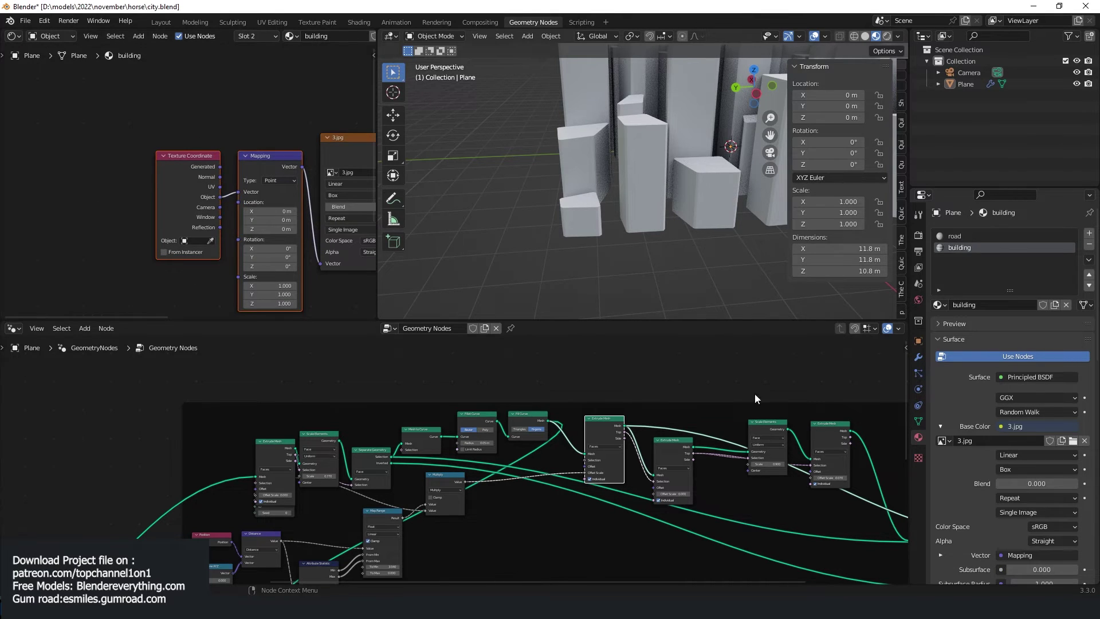
# Insert a Set Material node after the building Extrude Mesh, assign the building material and check the textured buildings
pyautogui.moveTo(729, 410); pyautogui.dragTo(550, 390, button='middle')
pyautogui.scroll(2, 550, 389)
pyautogui.write('set')
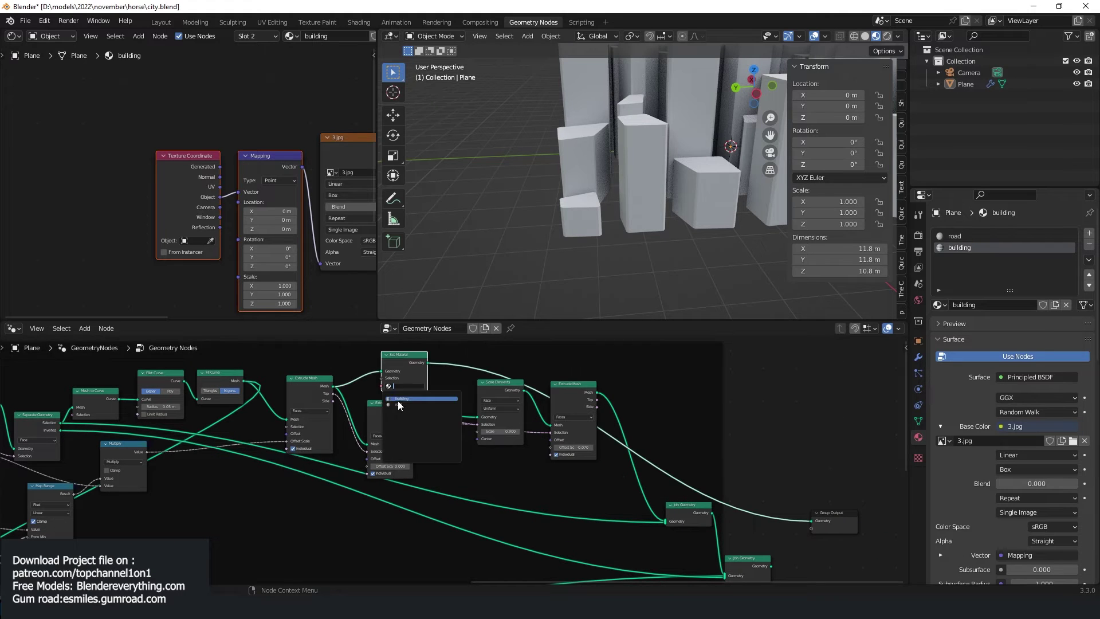
pyautogui.click(398, 401)
pyautogui.scroll(-5, 597, 256)
pyautogui.moveTo(597, 256); pyautogui.dragTo(542, 260, button='middle')
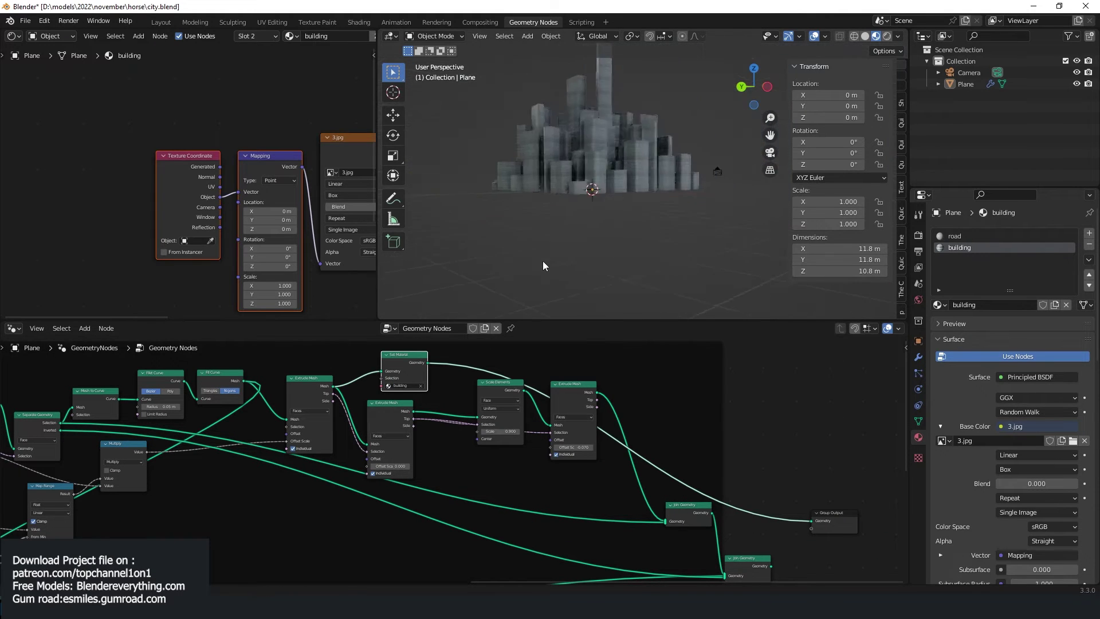
pyautogui.scroll(5, 543, 264)
pyautogui.moveTo(605, 234)
pyautogui.mouseDown(button='middle')
pyautogui.moveTo(703, 207)
pyautogui.moveTo(632, 192)
pyautogui.moveTo(705, 234)
pyautogui.moveTo(675, 239)
pyautogui.moveTo(552, 163)
pyautogui.moveTo(607, 248)
pyautogui.mouseUp(button='middle')
pyautogui.moveTo(696, 403); pyautogui.dragTo(641, 400, button='middle')
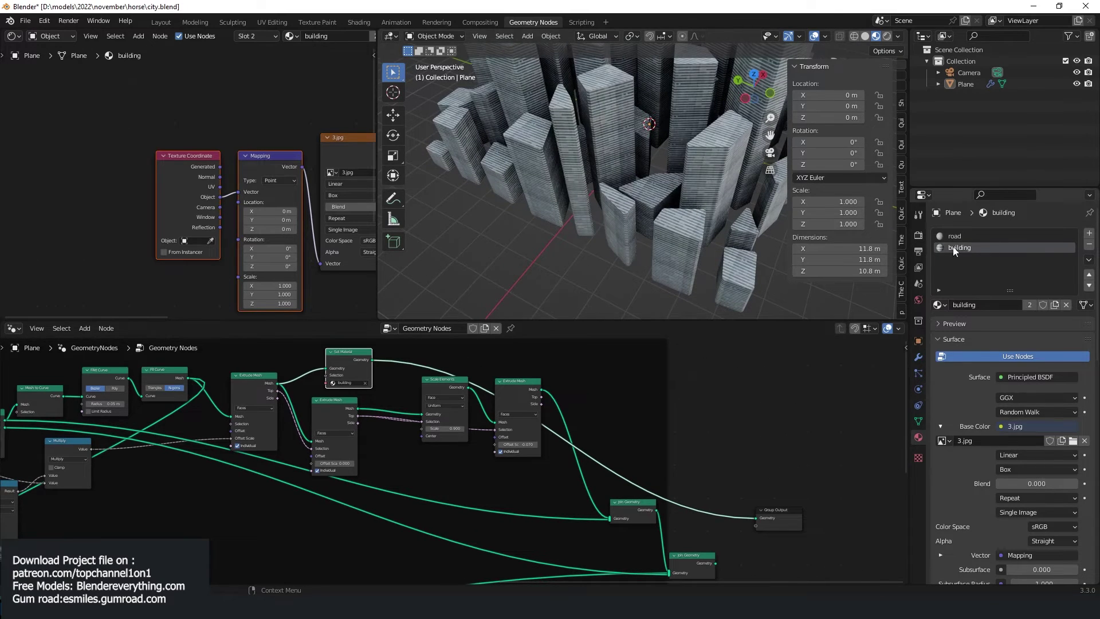
# Create a material named "concrete" in a third slot and load TexturesCom_ConcreteNew0033_1_M.jpg as its Base Color texture
pyautogui.click(1090, 233)
pyautogui.click(982, 304)
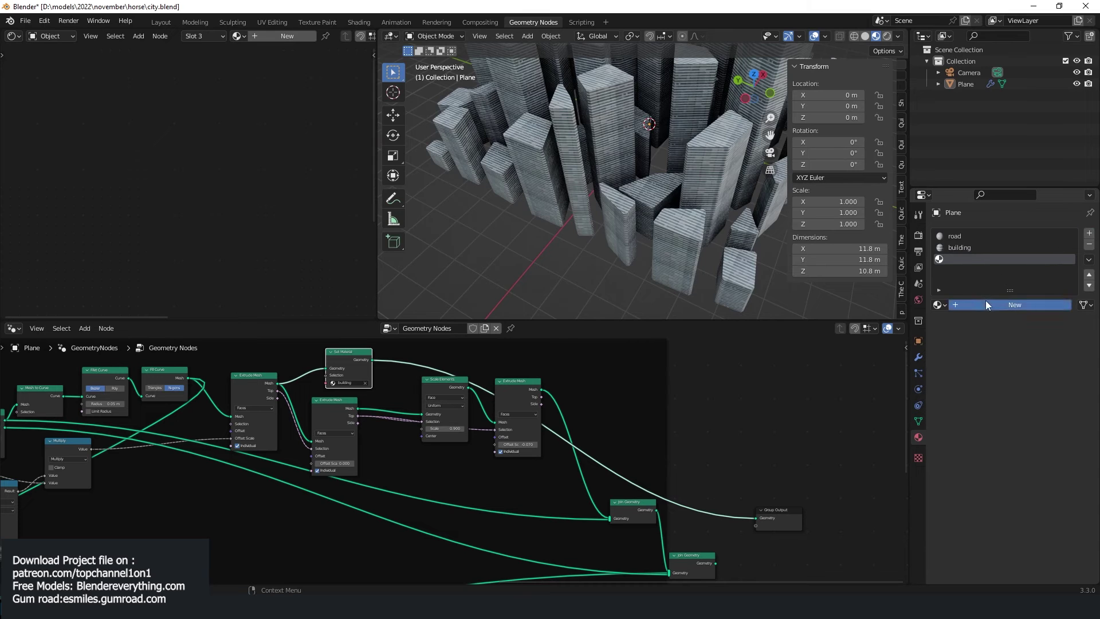
pyautogui.doubleClick(985, 305)
pyautogui.write('concrete')
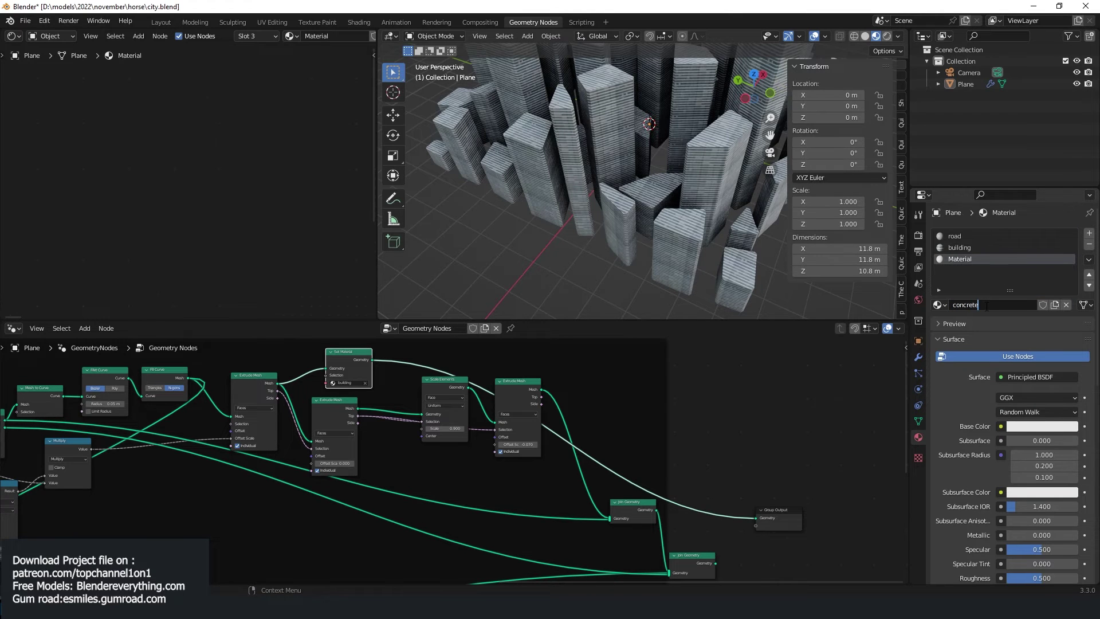
pyautogui.press('Return')
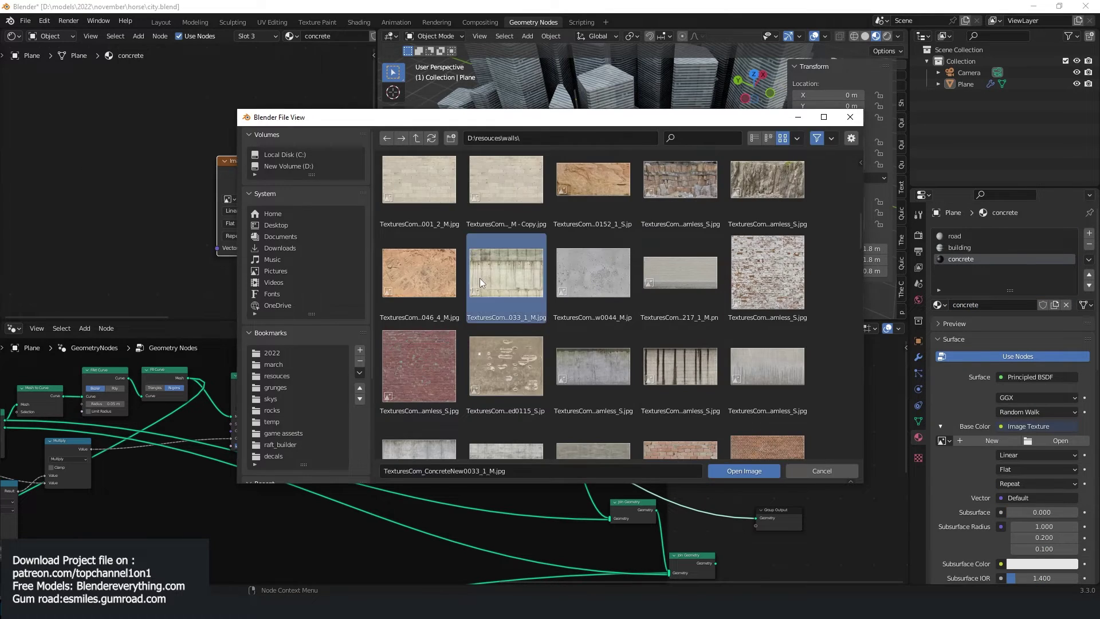
pyautogui.doubleClick(479, 277)
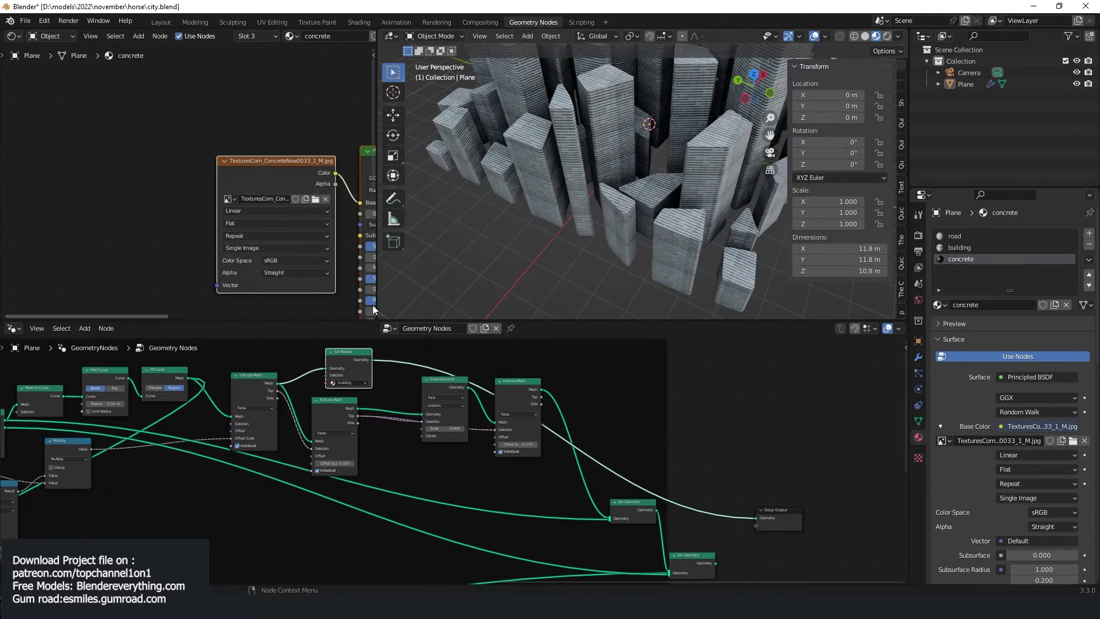
pyautogui.scroll(1, 603, 452)
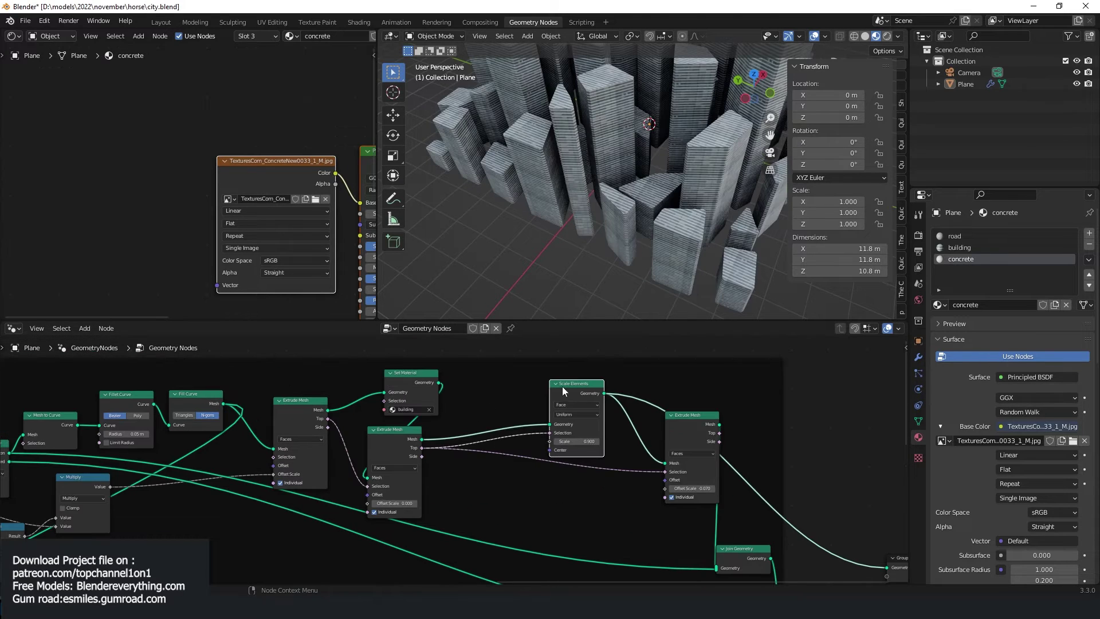
# Duplicate the building Set Material node and insert the copy between the second Extrude Mesh and Scale Elements
pyautogui.click(403, 383)
pyautogui.hotkey('shift', 'd')
pyautogui.click(500, 395)
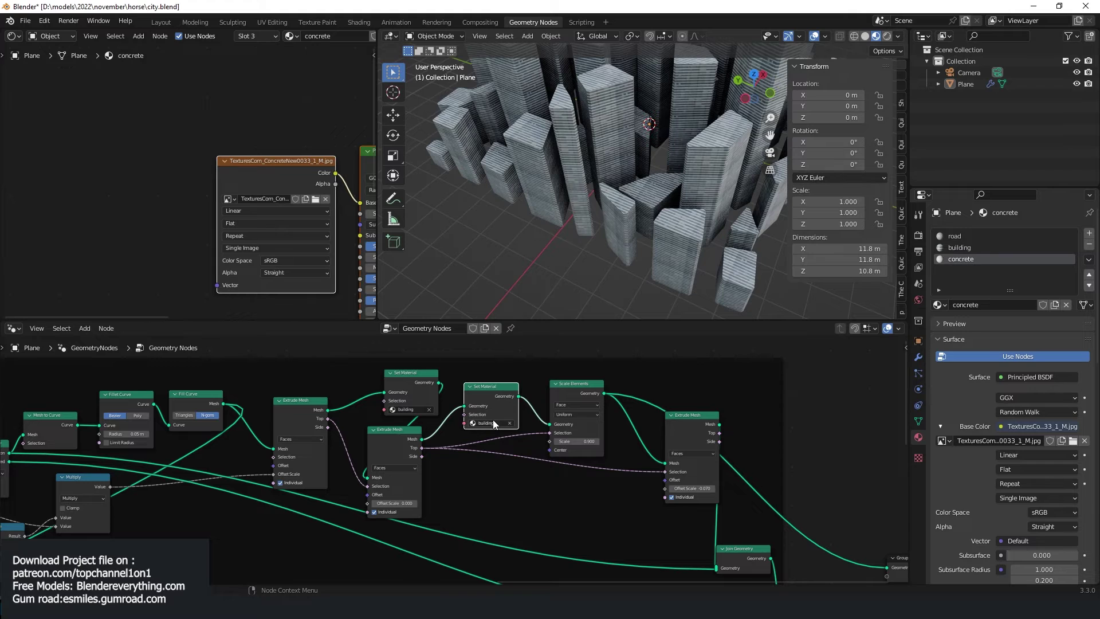
pyautogui.scroll(1, 424, 449)
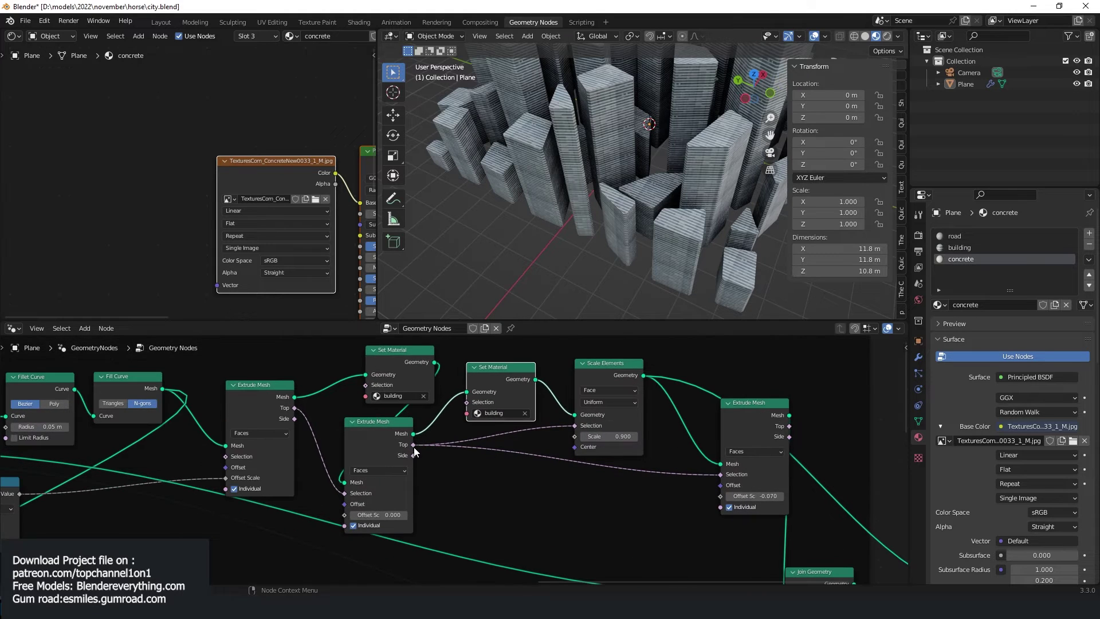
# Connect the second Extrude Mesh's Top output to the duplicate Set Material's Selection and assign the concrete material
pyautogui.moveTo(414, 445); pyautogui.dragTo(478, 404)
pyautogui.click(494, 413)
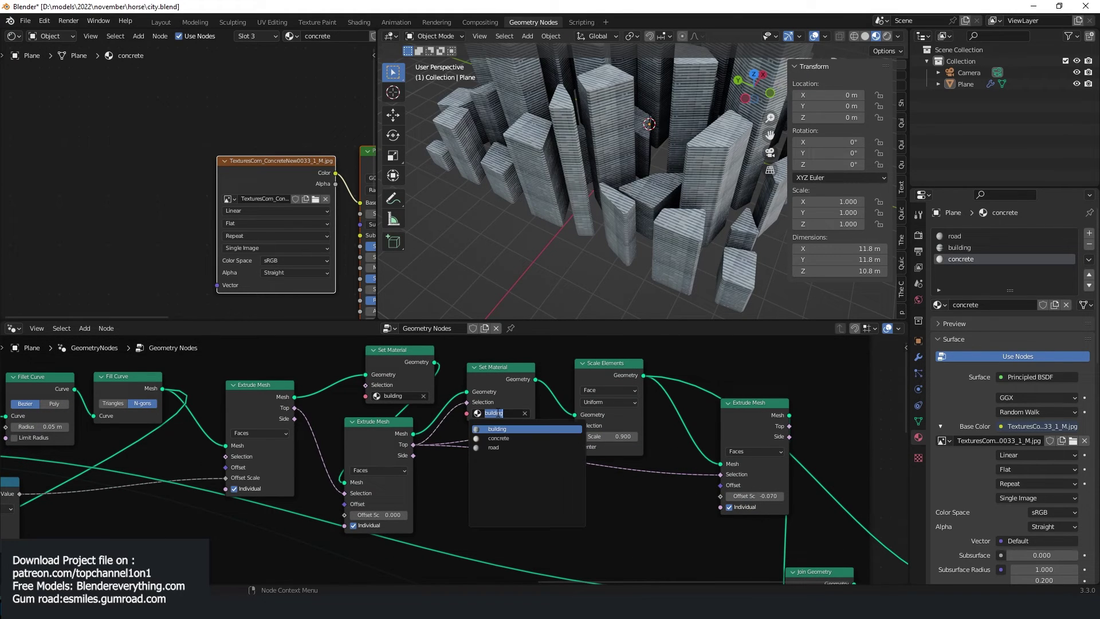
pyautogui.click(499, 438)
pyautogui.moveTo(602, 295); pyautogui.dragTo(651, 277, button='middle')
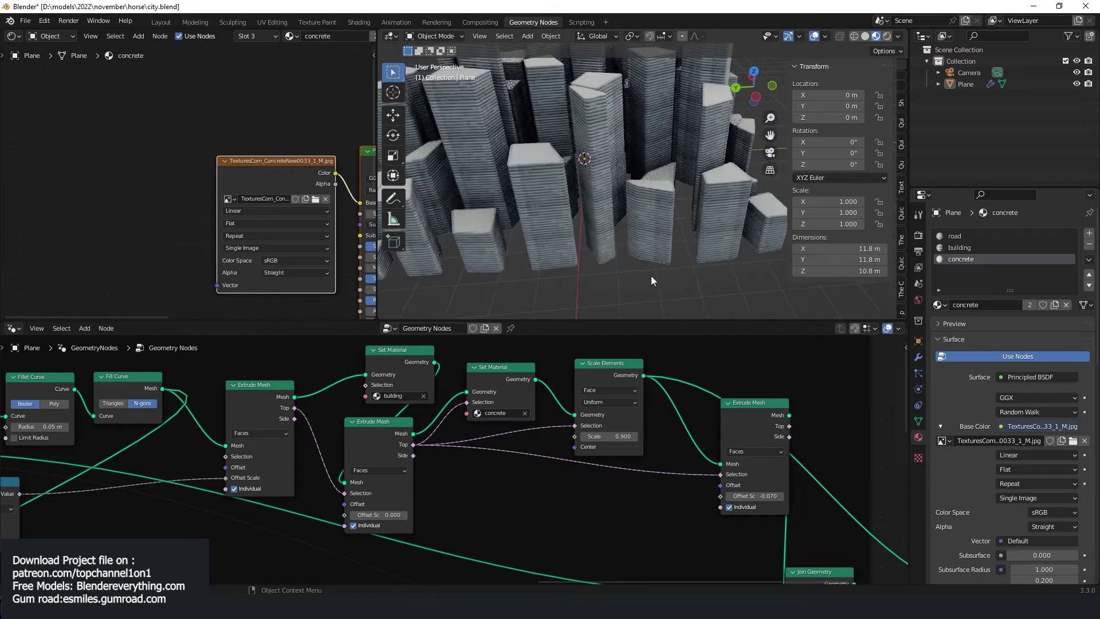
pyautogui.scroll(1, 651, 277)
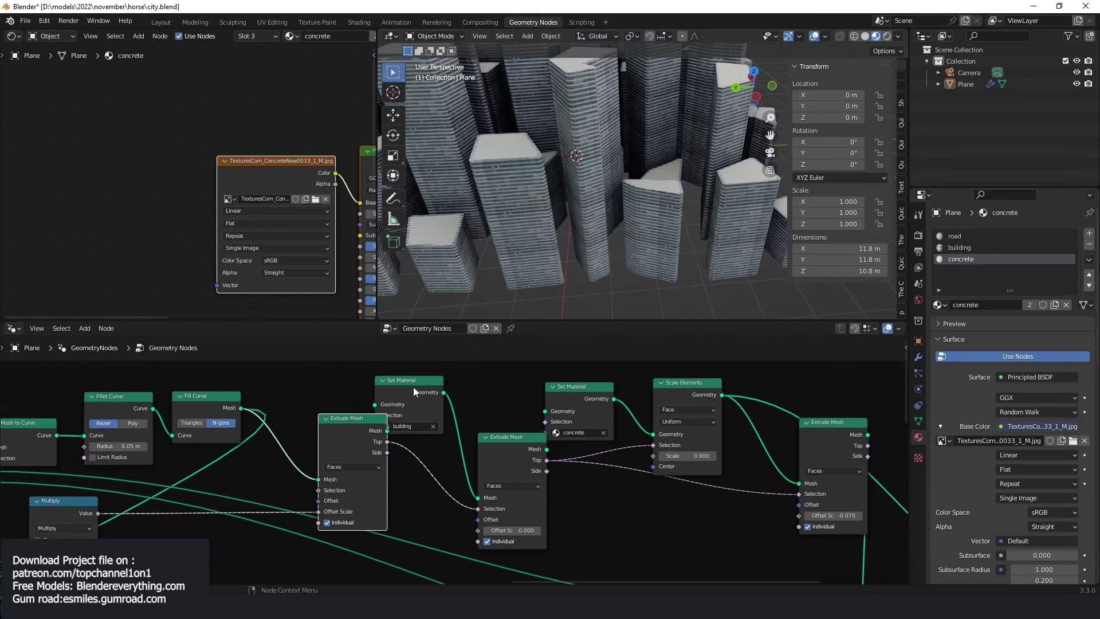
# Move the building Set Material before the first Extrude Mesh and the concrete one between the two Extrude Mesh nodes
pyautogui.moveTo(412, 385); pyautogui.dragTo(301, 427)
pyautogui.moveTo(582, 395); pyautogui.dragTo(530, 418)
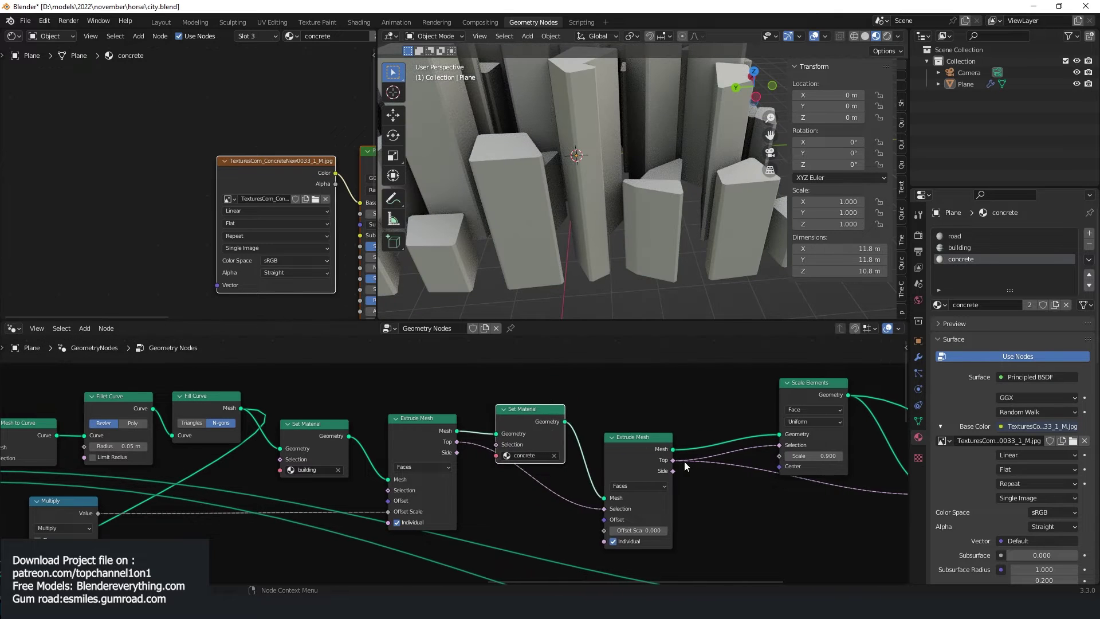
pyautogui.scroll(-2, 686, 465)
# Connect the first Extrude Mesh's Top output to the concrete Set Material's Selection and route the final Join Geometry to Group Output
pyautogui.moveTo(457, 445); pyautogui.dragTo(506, 447)
pyautogui.moveTo(741, 471); pyautogui.dragTo(567, 466, button='middle')
pyautogui.scroll(-2, 646, 438)
pyautogui.moveTo(646, 438); pyautogui.dragTo(587, 421, button='middle')
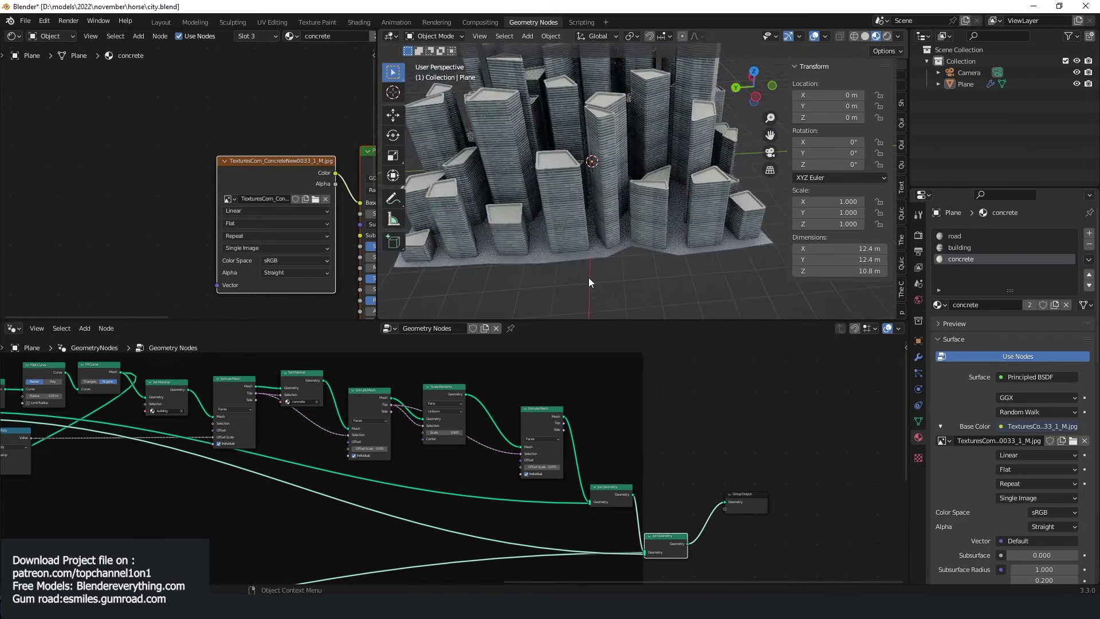
# Inspect the textured city from several angles in Rendered view and in Material Preview shading
pyautogui.moveTo(589, 278); pyautogui.dragTo(689, 261, button='middle')
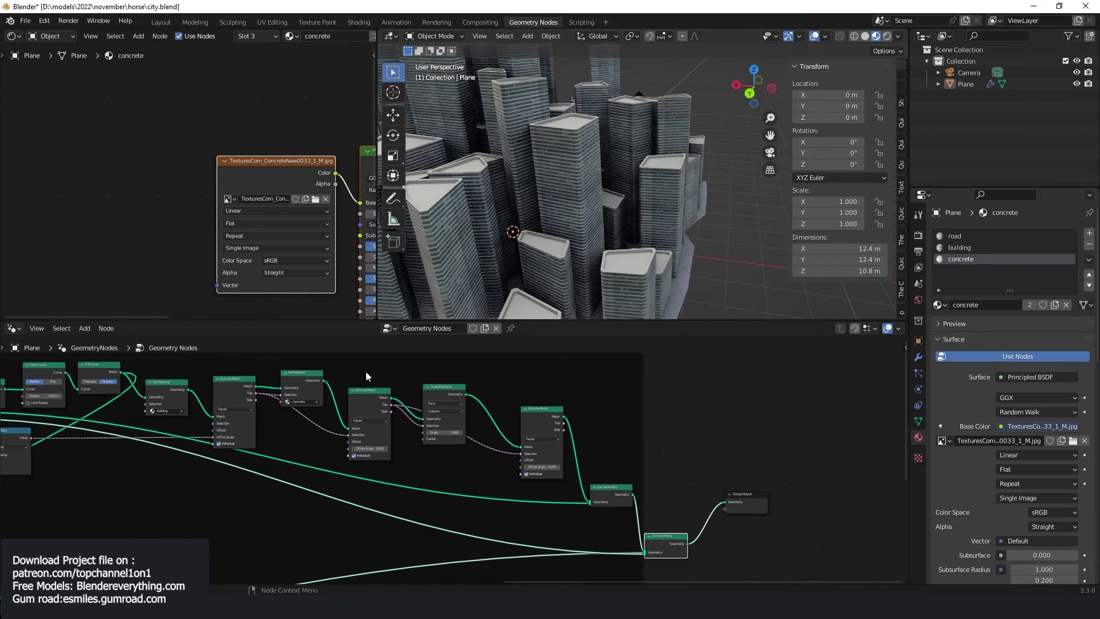
pyautogui.moveTo(349, 380); pyautogui.dragTo(402, 395, button='middle')
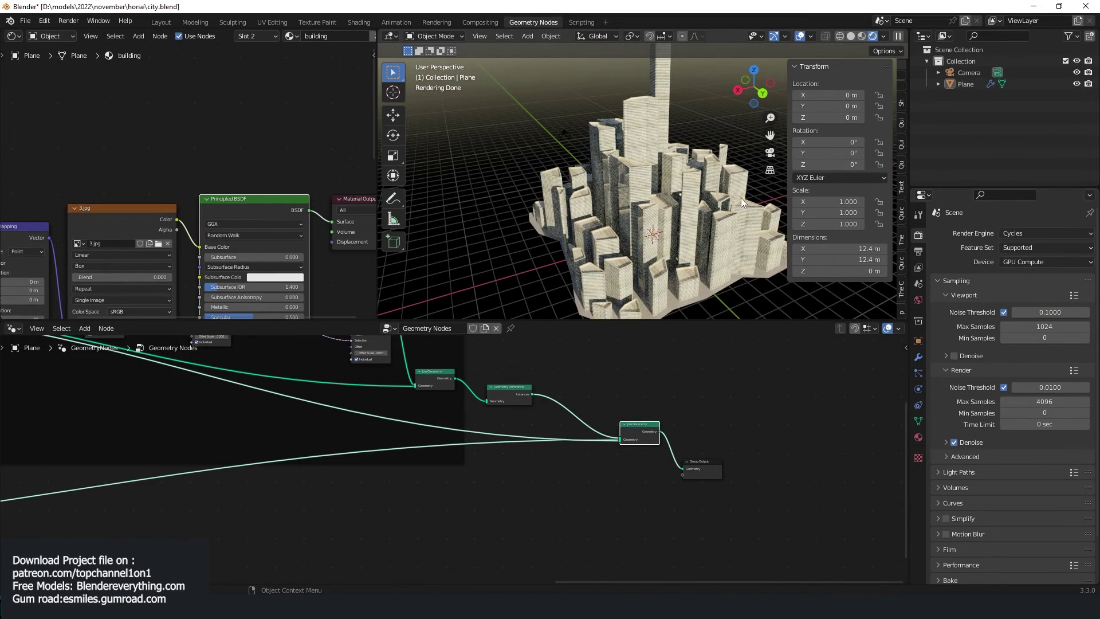
pyautogui.scroll(6, 678, 167)
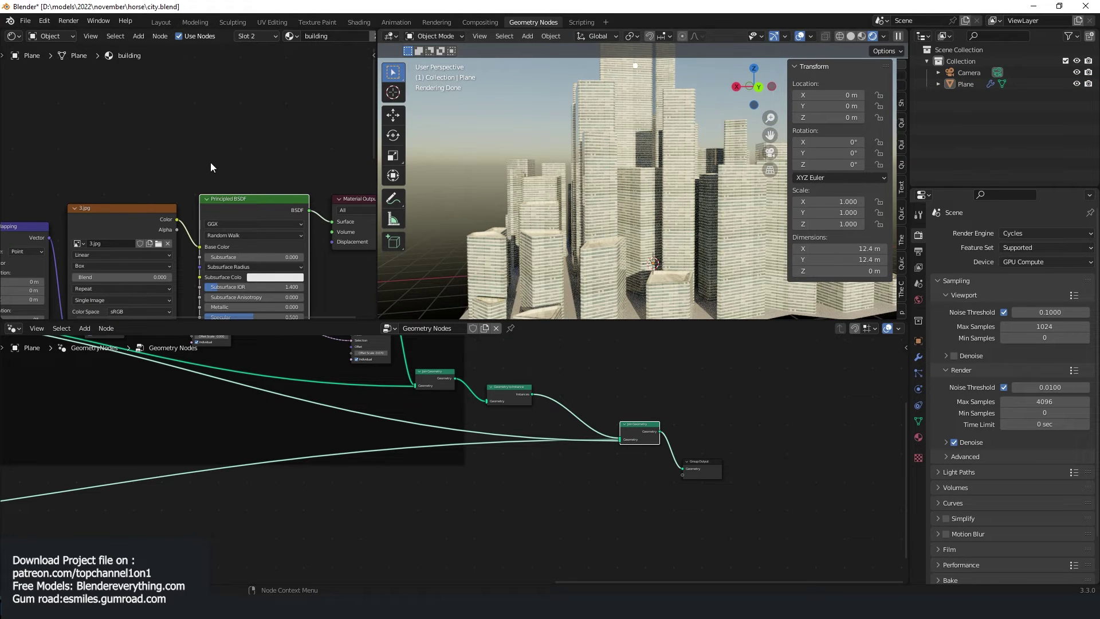
pyautogui.scroll(-3, 621, 164)
pyautogui.moveTo(620, 164); pyautogui.dragTo(641, 176, button='middle')
pyautogui.scroll(5, 641, 172)
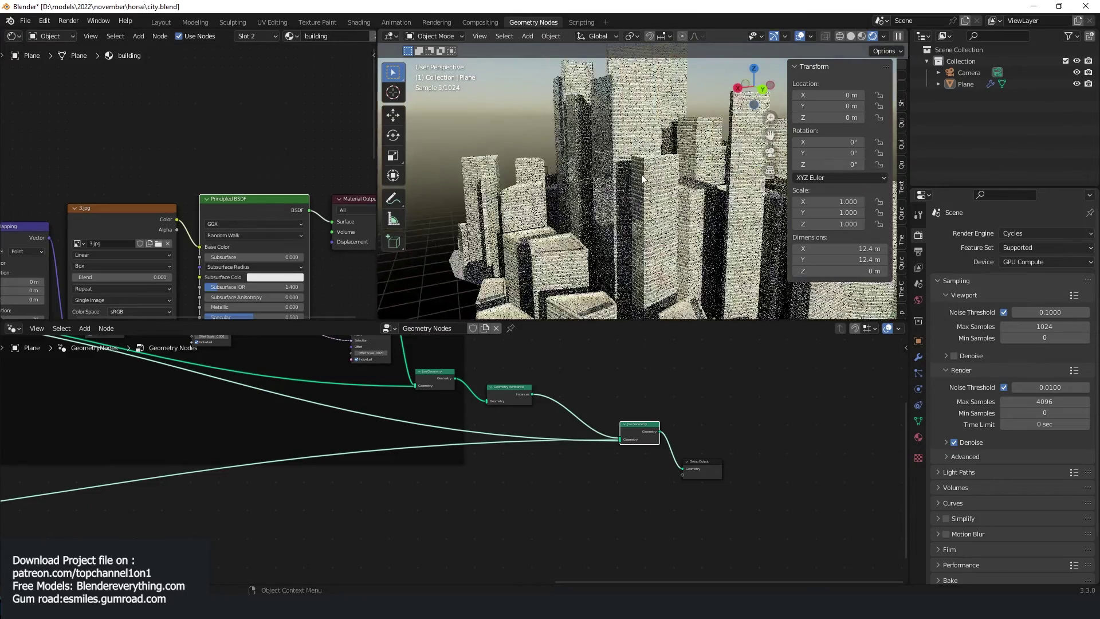
pyautogui.click(863, 38)
pyautogui.moveTo(675, 132); pyautogui.dragTo(551, 123, button='middle')
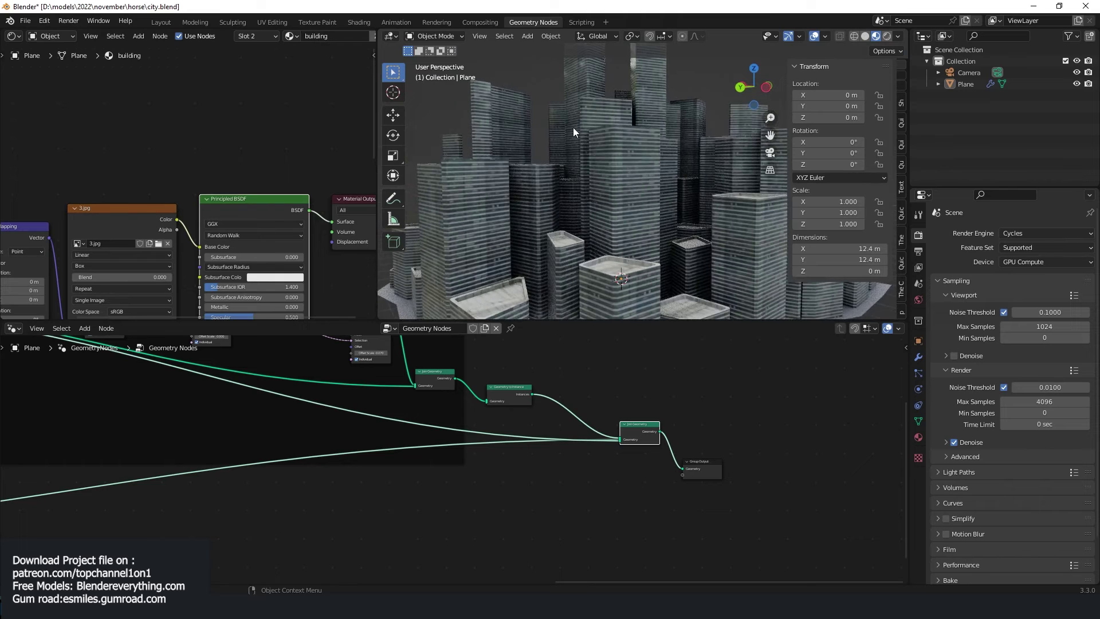
pyautogui.scroll(-4, 575, 146)
pyautogui.moveTo(586, 164); pyautogui.dragTo(592, 166, button='middle')
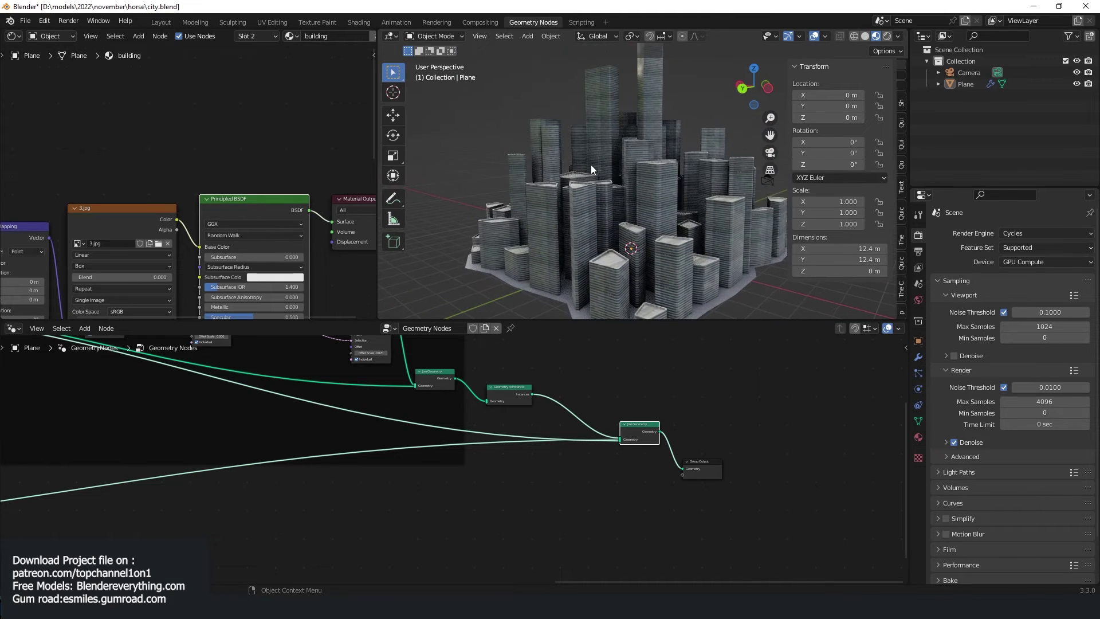
# Add a Geometry input node above the texture nodes in the building material
pyautogui.moveTo(123, 139); pyautogui.dragTo(201, 153, button='middle')
pyautogui.scroll(-2, 196, 153)
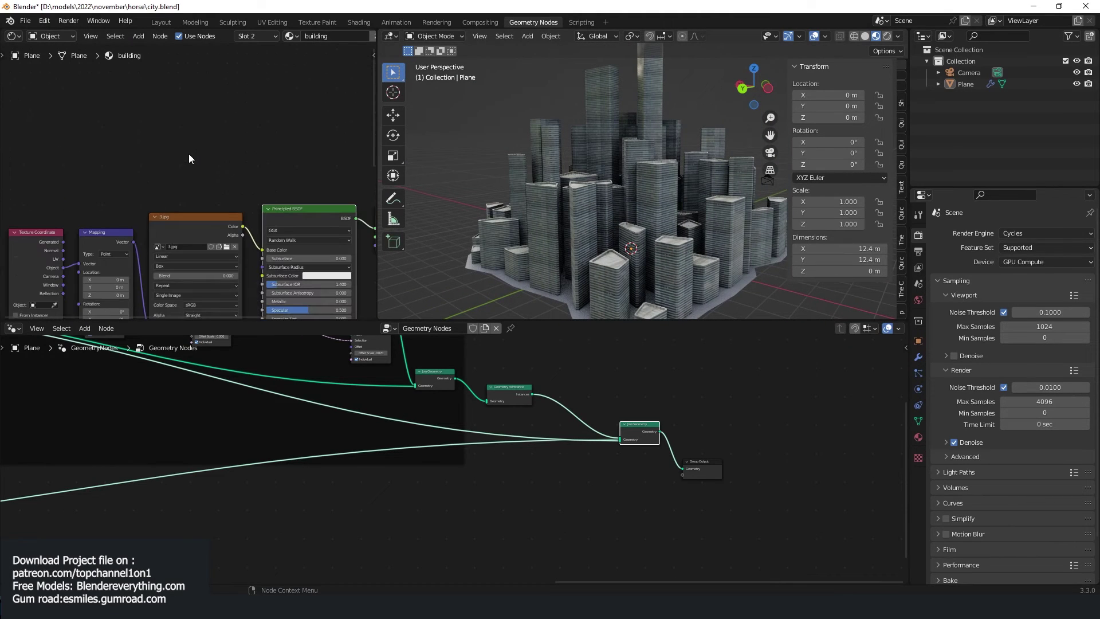
pyautogui.hotkey('shift', 'a')
pyautogui.moveTo(194, 149)
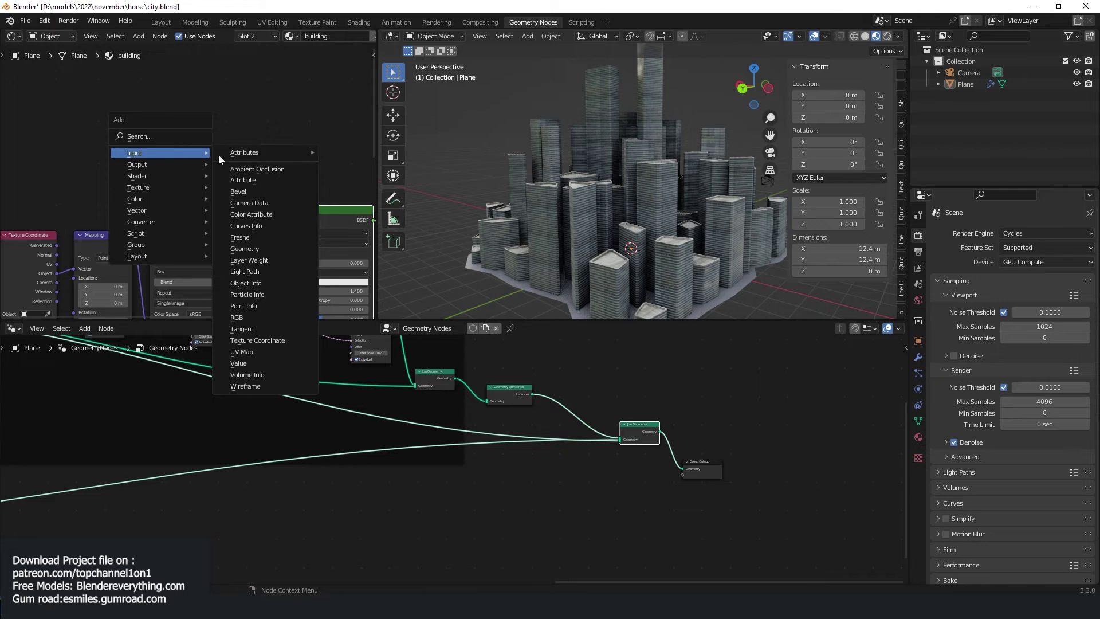
pyautogui.click(249, 248)
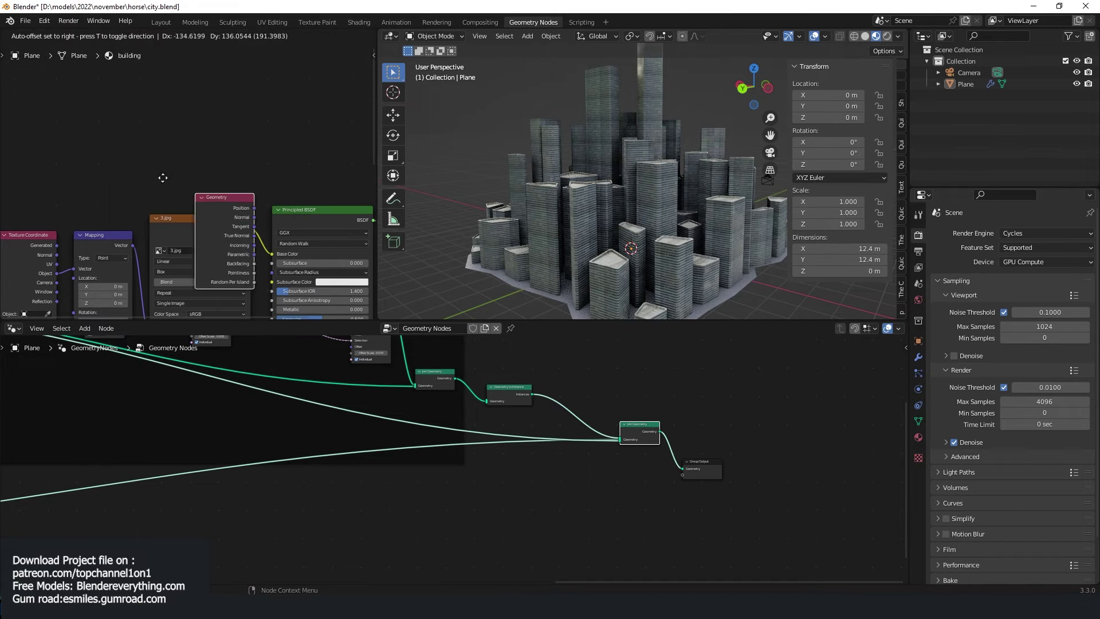
# Place the Geometry node, preview its outputs through to Random Per Island, and show the city in Rendered shading
pyautogui.keyDown('ctrl'); pyautogui.keyDown('shift'); pyautogui.click(146, 144); pyautogui.keyUp('shift'); pyautogui.keyUp('ctrl')
pyautogui.keyDown('ctrl'); pyautogui.keyDown('shift'); pyautogui.click(146, 144); pyautogui.keyUp('shift'); pyautogui.keyUp('ctrl')
pyautogui.keyDown('ctrl'); pyautogui.keyDown('shift'); pyautogui.click(146, 145); pyautogui.keyUp('shift'); pyautogui.keyUp('ctrl')
pyautogui.keyDown('ctrl'); pyautogui.keyDown('shift'); pyautogui.click(146, 145); pyautogui.keyUp('shift'); pyautogui.keyUp('ctrl')
pyautogui.keyDown('ctrl'); pyautogui.keyDown('shift'); pyautogui.click(146, 145); pyautogui.keyUp('shift'); pyautogui.keyUp('ctrl')
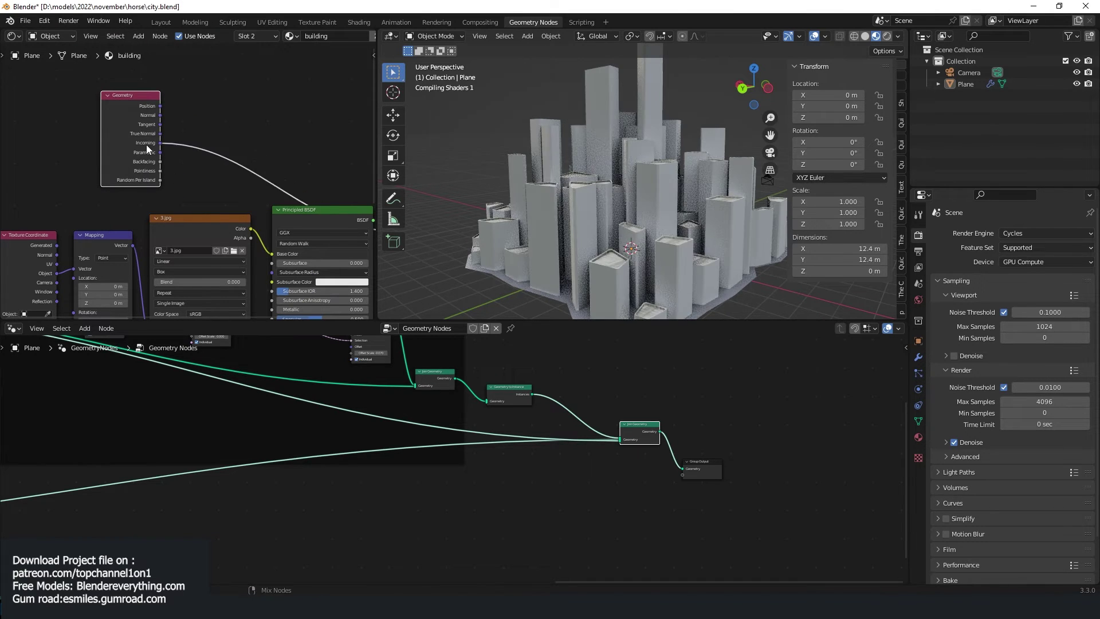
pyautogui.keyDown('ctrl'); pyautogui.keyDown('shift'); pyautogui.click(147, 145); pyautogui.keyUp('shift'); pyautogui.keyUp('ctrl')
pyautogui.keyDown('ctrl'); pyautogui.keyDown('shift'); pyautogui.click(146, 144); pyautogui.keyUp('shift'); pyautogui.keyUp('ctrl')
pyautogui.keyDown('ctrl'); pyautogui.keyDown('shift'); pyautogui.click(146, 144); pyautogui.keyUp('shift'); pyautogui.keyUp('ctrl')
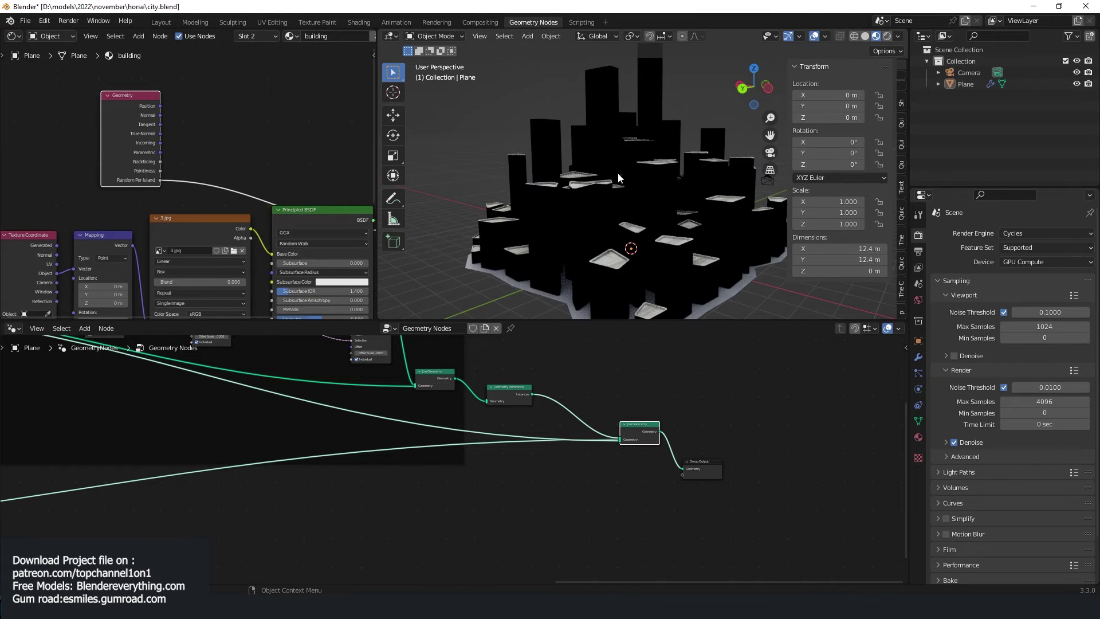
pyautogui.click(887, 35)
pyautogui.moveTo(645, 140); pyautogui.dragTo(620, 151, button='middle')
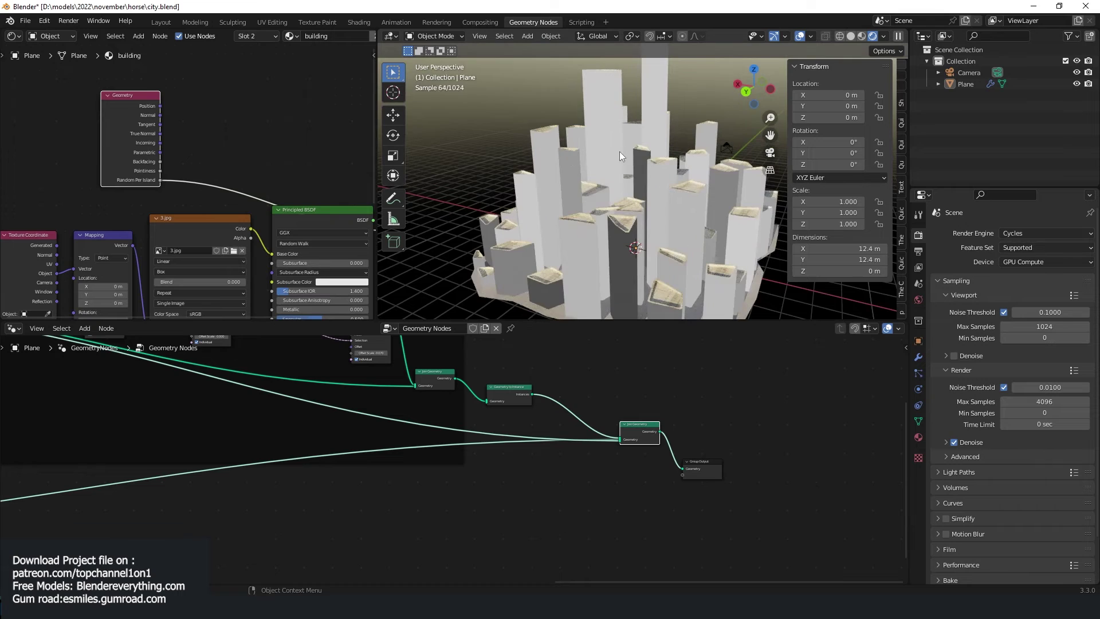
# Duplicate the Texture Coordinate, Mapping and 3.jpg Image Texture nodes and arrange the copies above the originals
pyautogui.scroll(-1, 233, 152)
pyautogui.moveTo(139, 150); pyautogui.dragTo(80, 99)
pyautogui.scroll(-3, 130, 147)
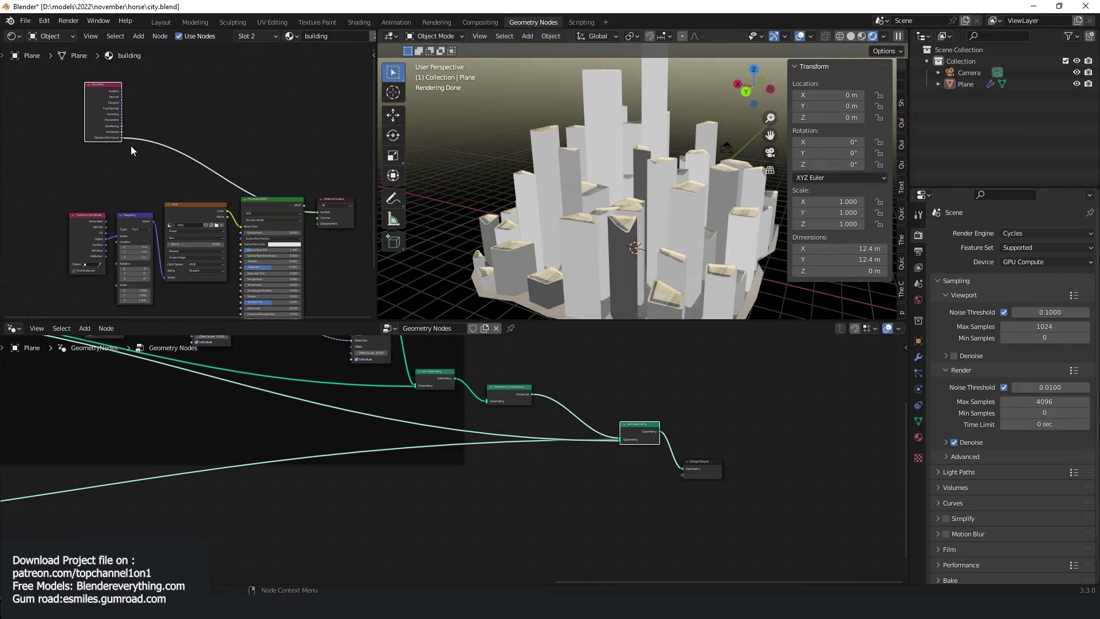
pyautogui.moveTo(130, 148); pyautogui.dragTo(182, 146, button='middle')
pyautogui.moveTo(241, 198); pyautogui.dragTo(127, 232)
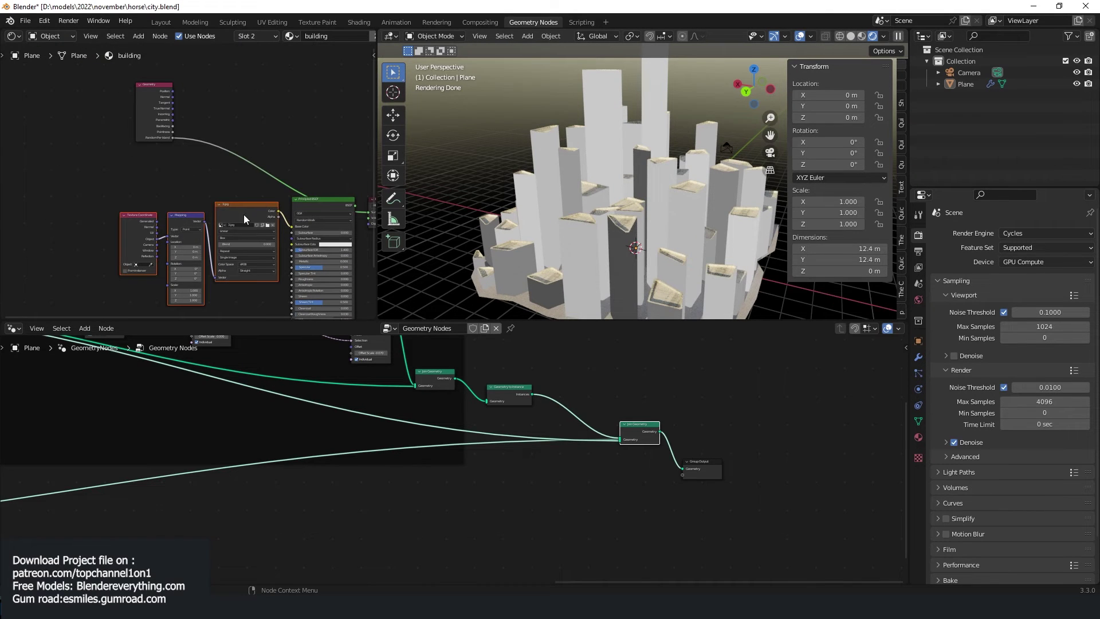
pyautogui.moveTo(244, 216); pyautogui.dragTo(204, 275)
pyautogui.hotkey('shift', 'd')
pyautogui.click(194, 192)
pyautogui.scroll(-2, 194, 193)
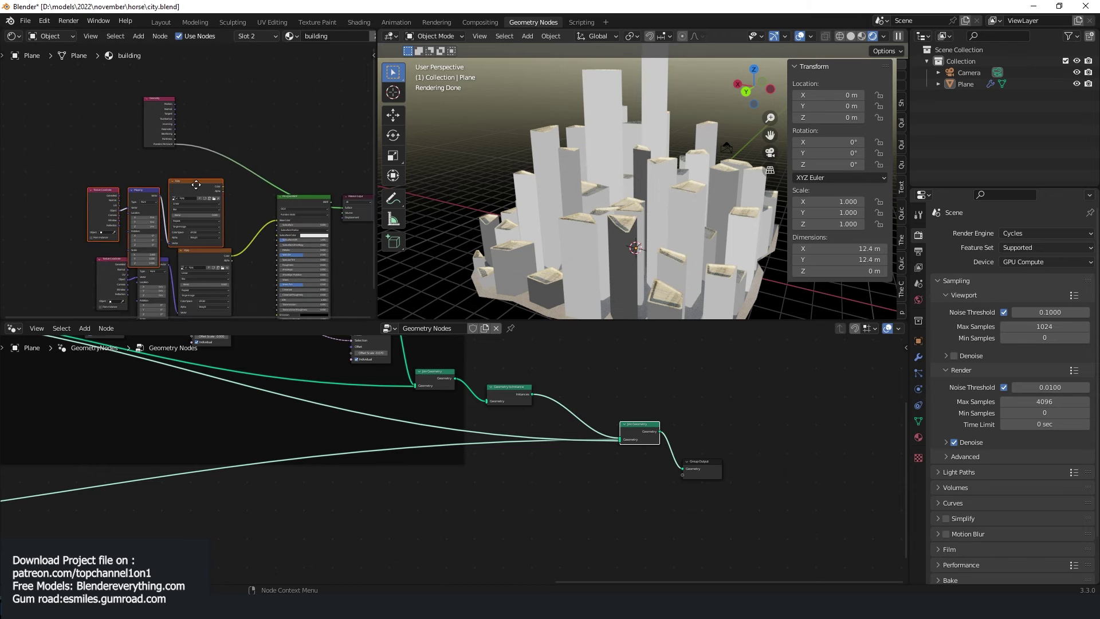
pyautogui.moveTo(196, 185); pyautogui.dragTo(211, 180)
# Load the grey window-grid high-rise image into the middle Image Texture node and check it on the towers
pyautogui.scroll(4, 208, 229)
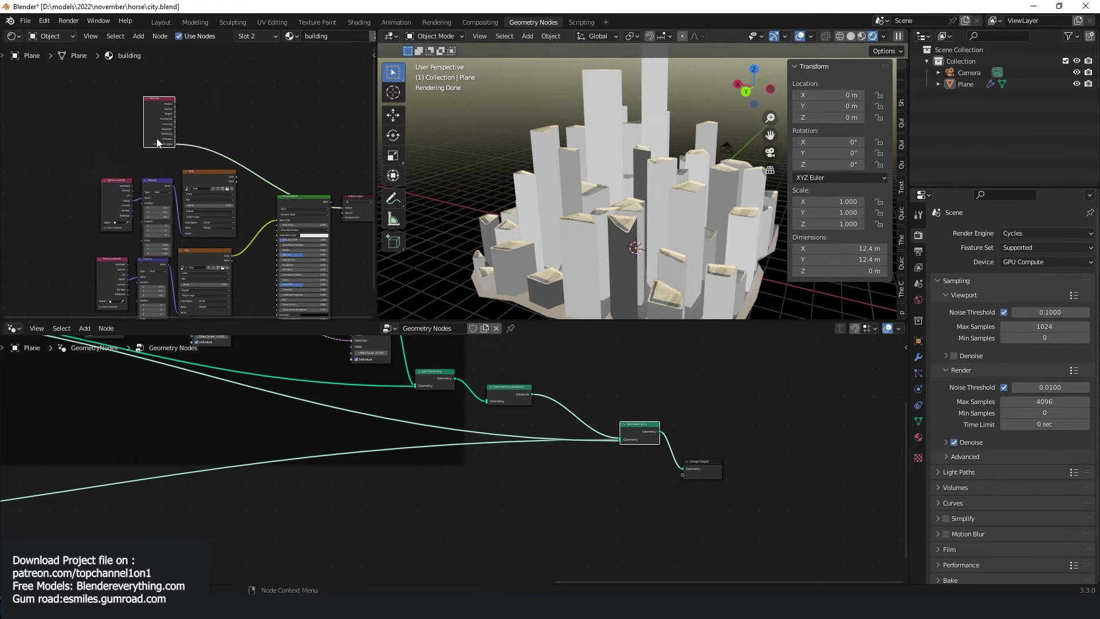
pyautogui.click(249, 271)
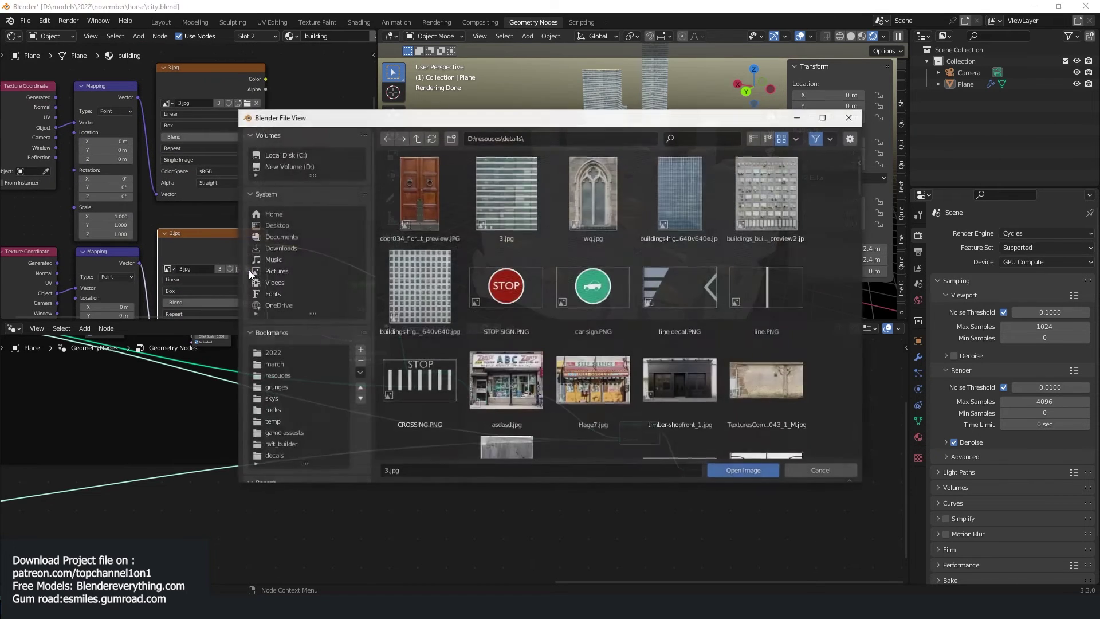
pyautogui.scroll(-2, 717, 279)
pyautogui.scroll(2, 711, 279)
pyautogui.doubleClick(422, 269)
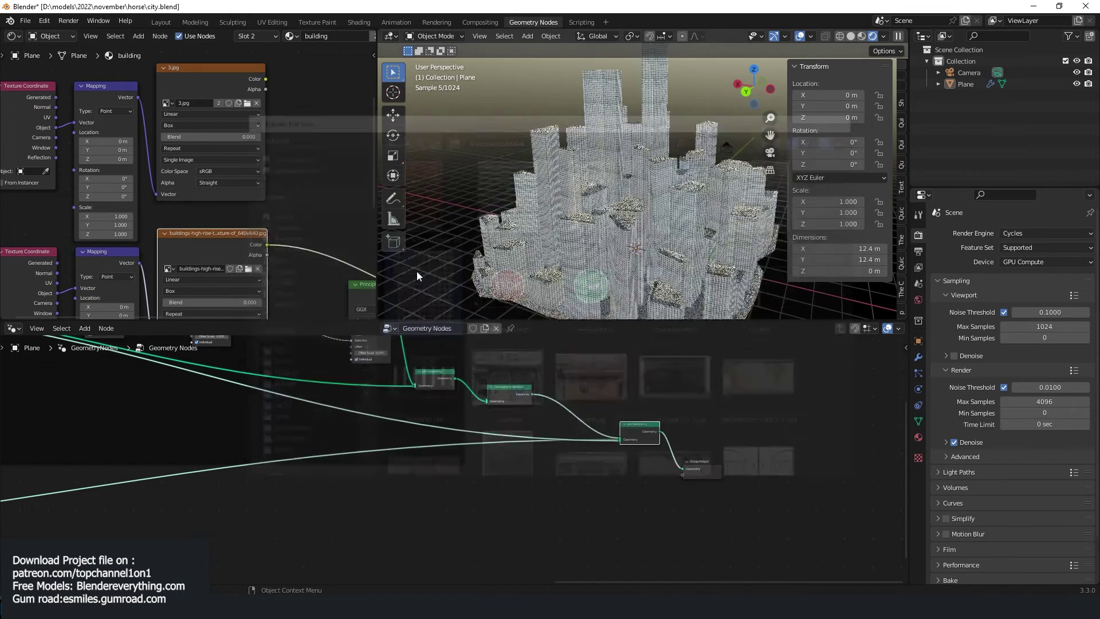
pyautogui.scroll(1, 304, 240)
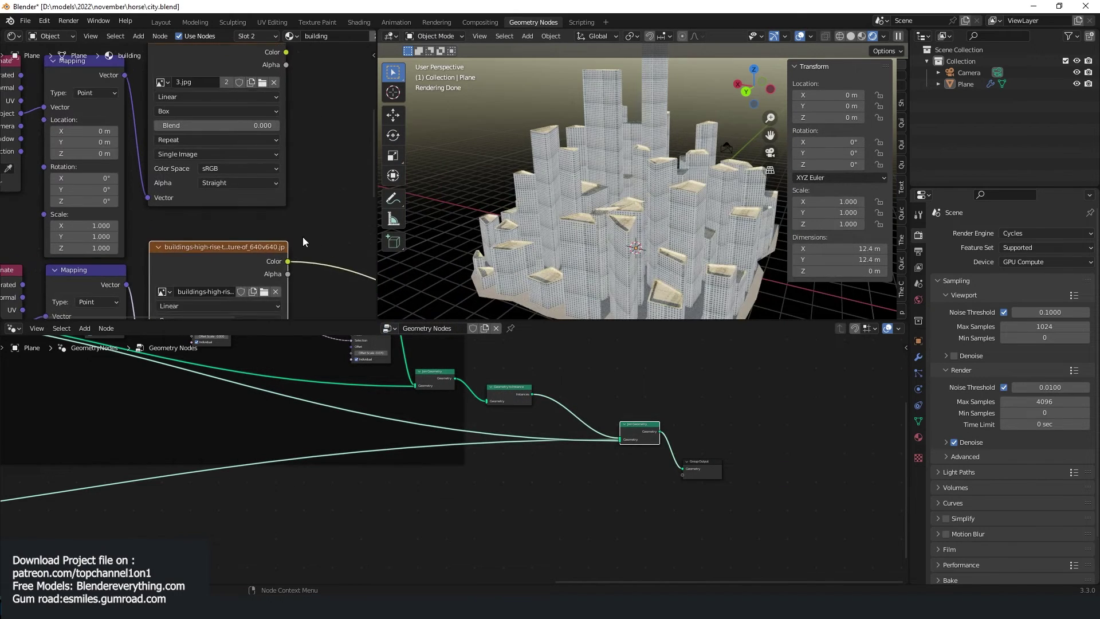
pyautogui.scroll(1, 302, 240)
pyautogui.scroll(4, 674, 197)
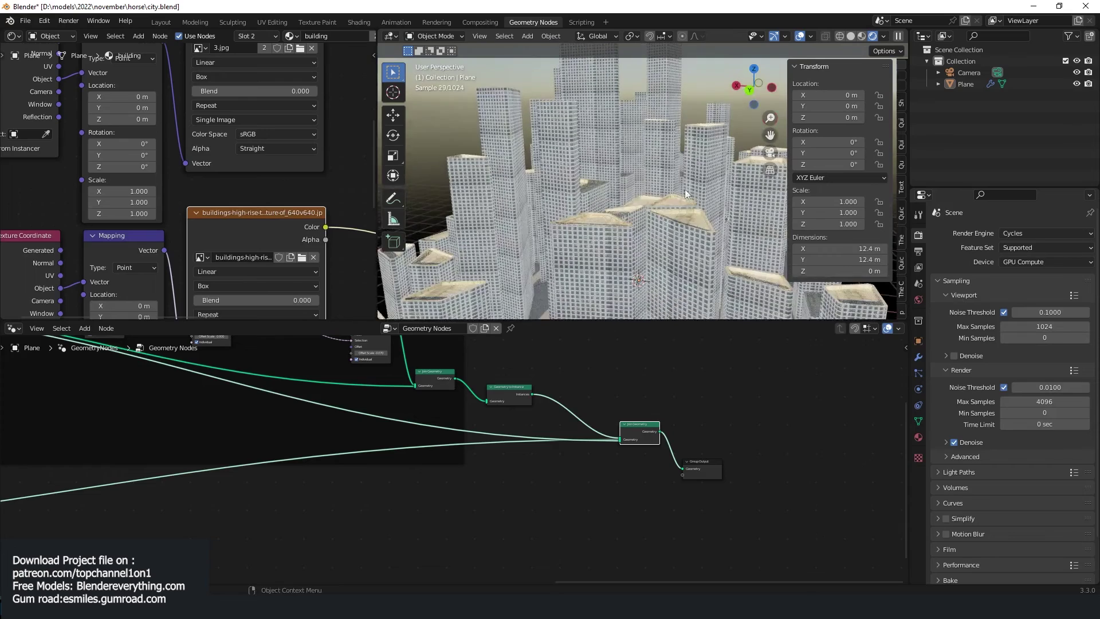
# Preview the topmost 3.jpg Image Texture node on the buildings and replace its image with the blue high-rise facade
pyautogui.scroll(-2, 225, 170)
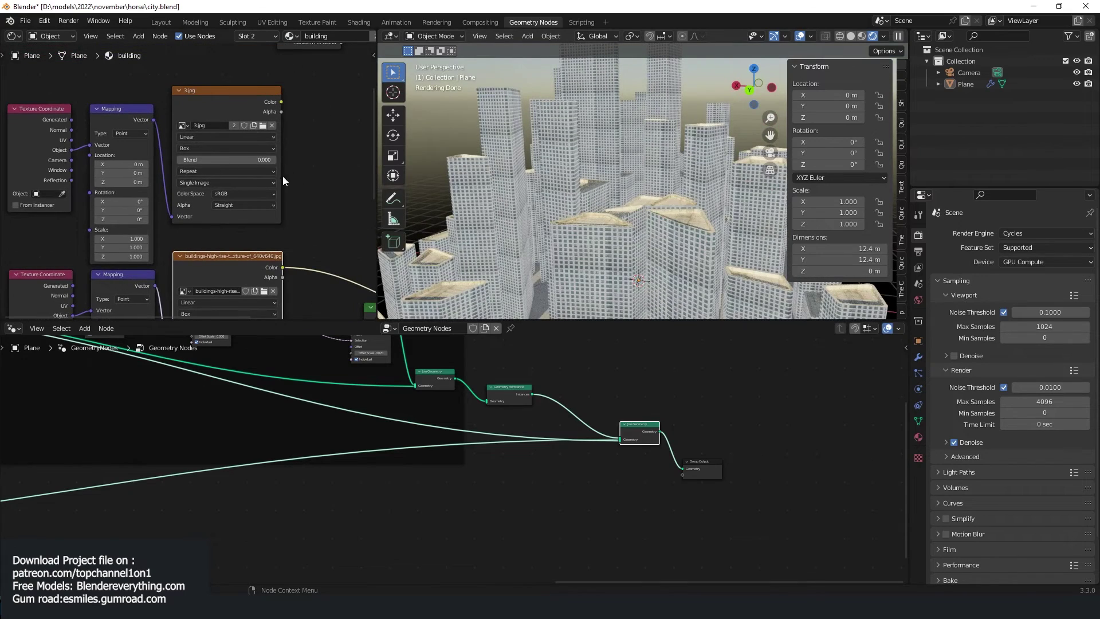
pyautogui.keyDown('ctrl'); pyautogui.keyDown('shift'); pyautogui.click(215, 95); pyautogui.keyUp('shift'); pyautogui.keyUp('ctrl')
pyautogui.click(263, 125)
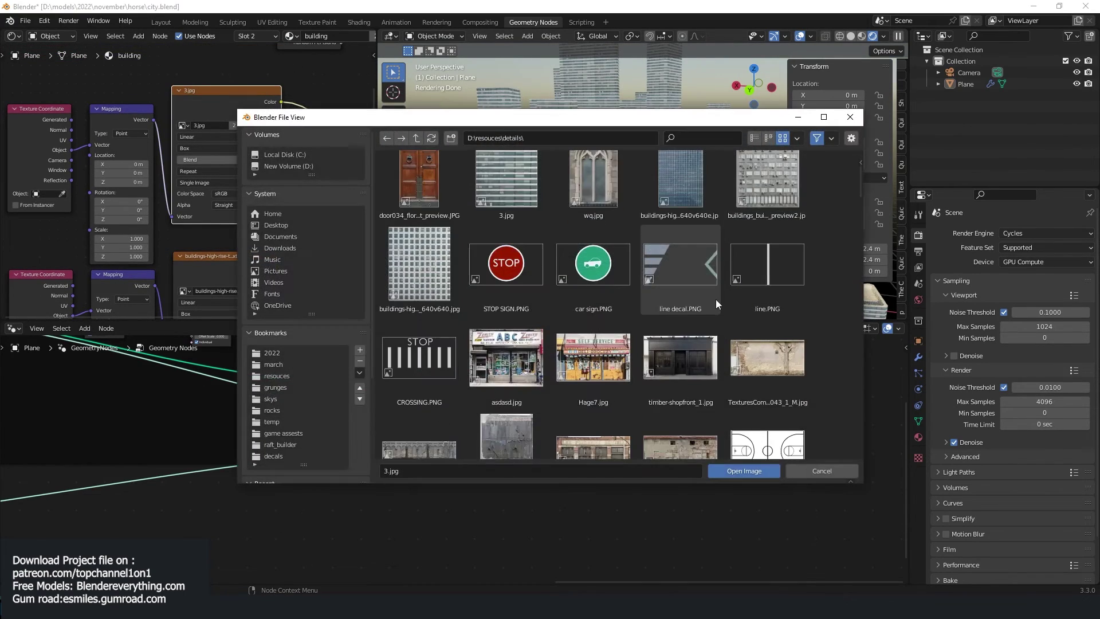
pyautogui.scroll(-6, 716, 299)
pyautogui.scroll(10, 634, 308)
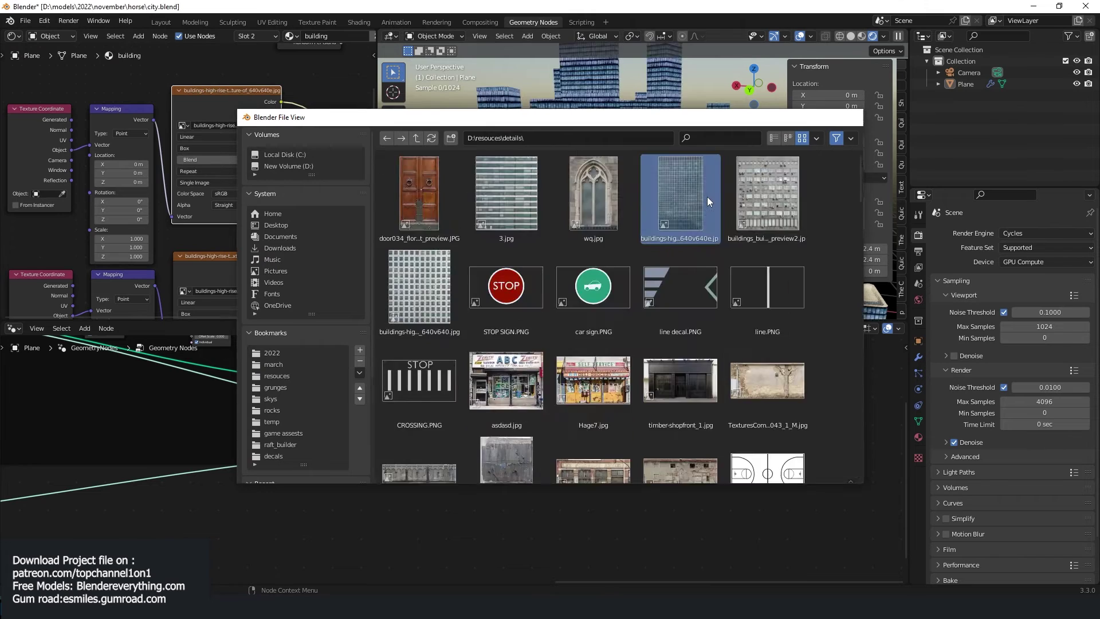
pyautogui.doubleClick(708, 197)
# Move the Geometry node further left above the texture nodes to make room for a converter node
pyautogui.scroll(-1, 194, 225)
pyautogui.scroll(-3, 194, 226)
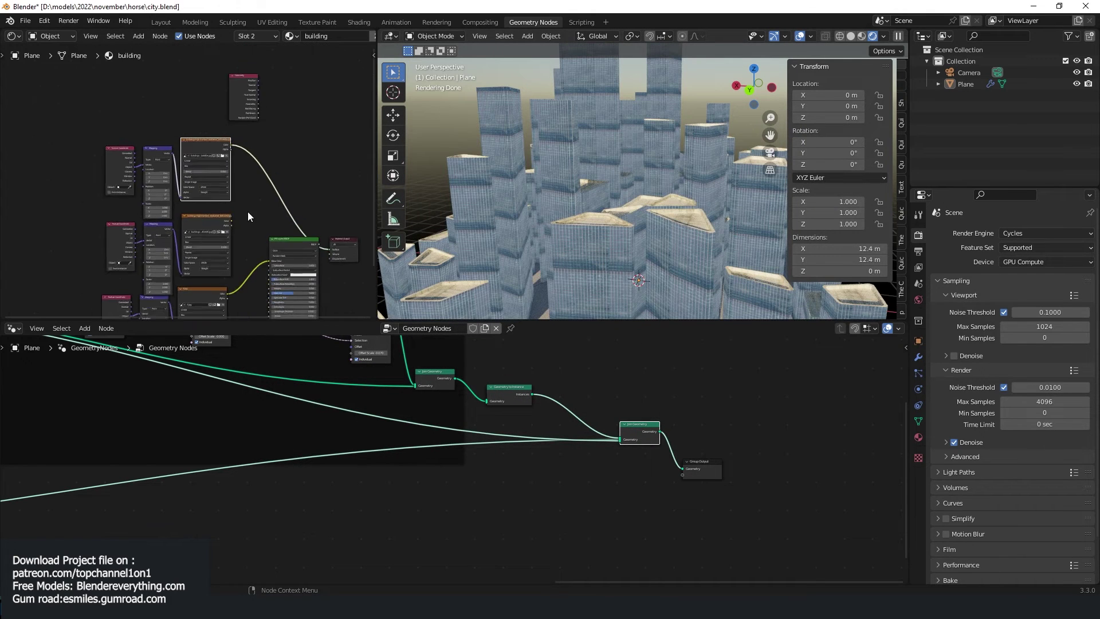
pyautogui.scroll(-3, 251, 204)
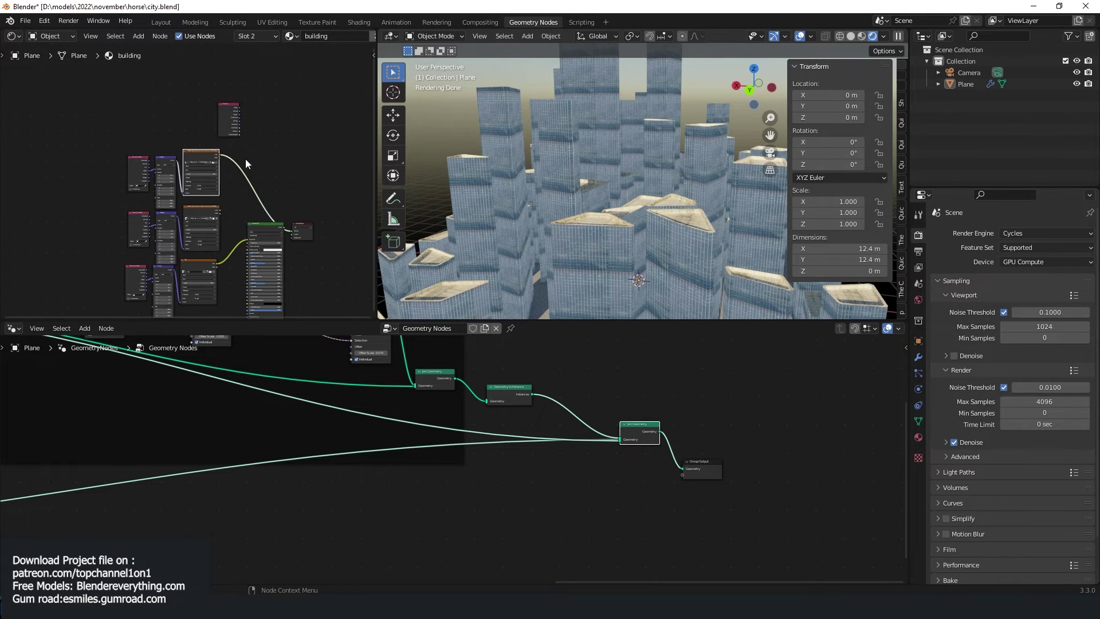
pyautogui.moveTo(228, 172); pyautogui.dragTo(181, 269, button='middle')
pyautogui.scroll(4, 198, 235)
pyautogui.moveTo(166, 241); pyautogui.dragTo(113, 229)
pyautogui.scroll(2, 113, 229)
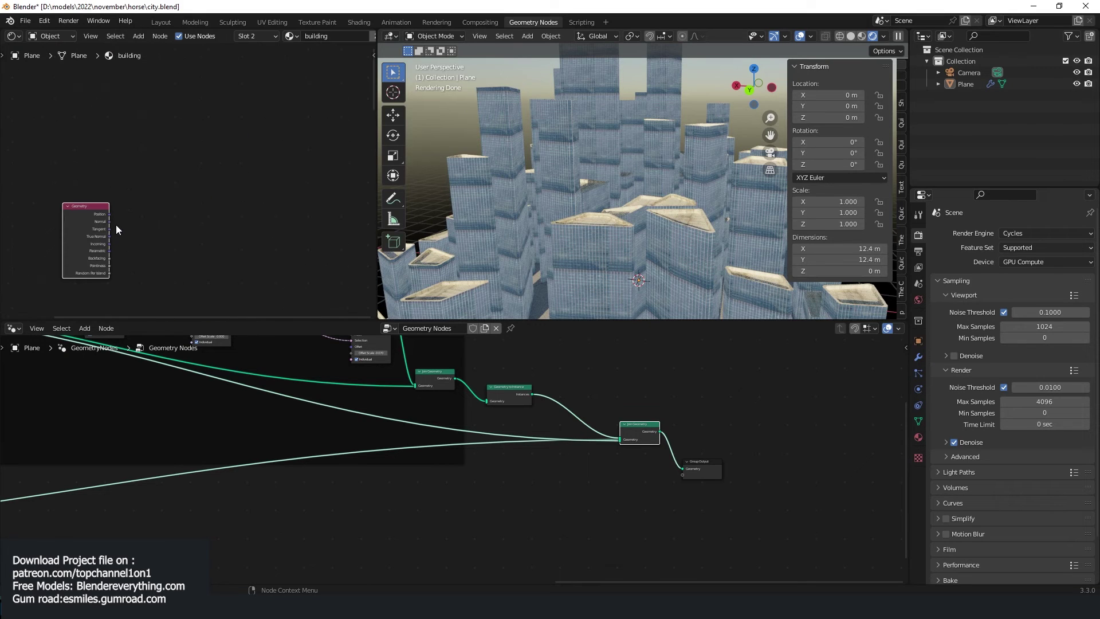
# Add a ColorRamp converter node beside the Geometry node
pyautogui.hotkey('shift', 'a')
pyautogui.moveTo(209, 316)
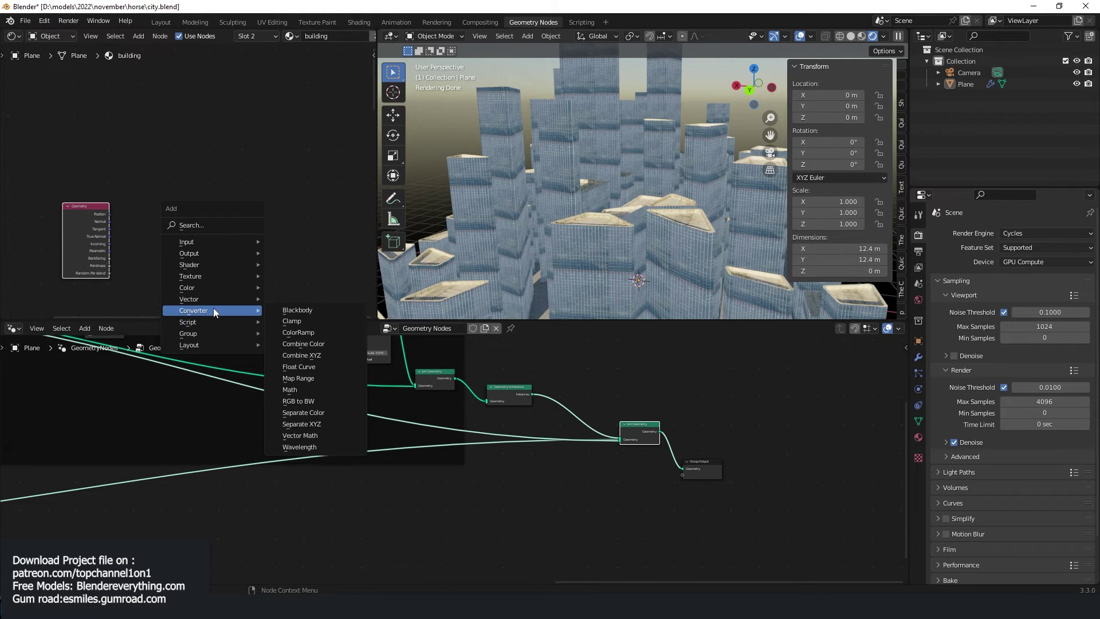
pyautogui.click(311, 325)
pyautogui.rightClick(291, 304)
pyautogui.hotkey('shift', 'a')
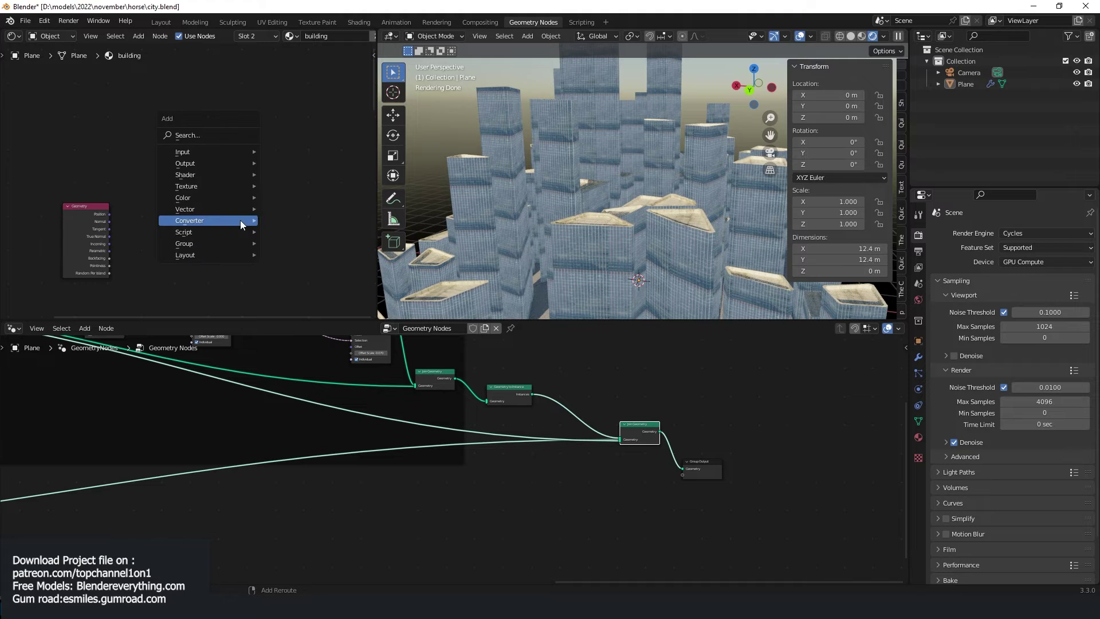
pyautogui.moveTo(239, 220)
pyautogui.click(302, 243)
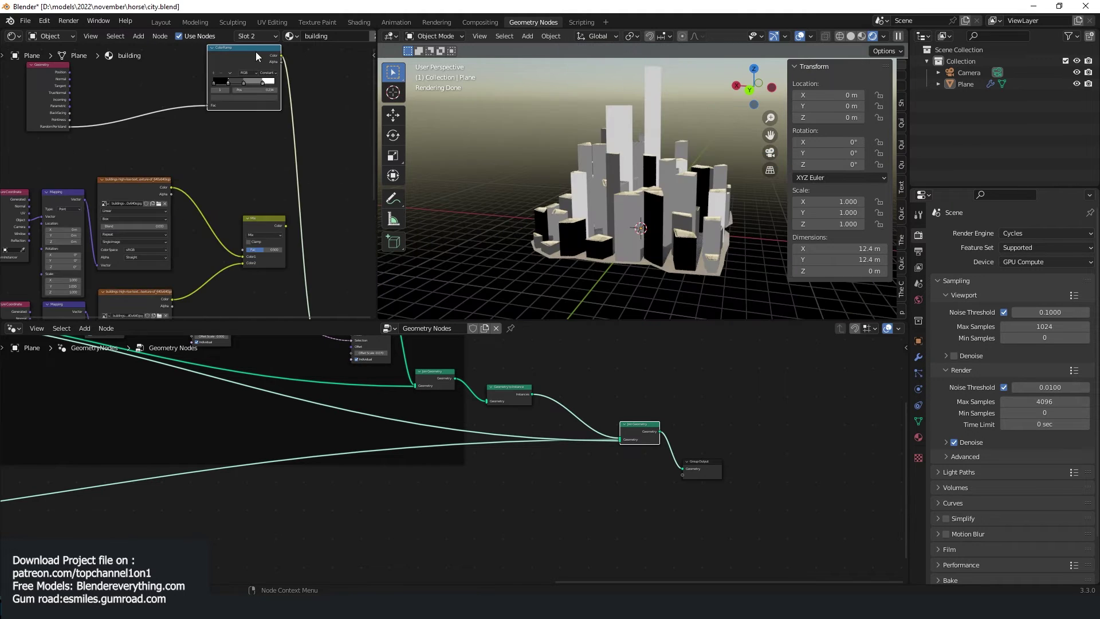
# Insert a ColorRamp after Random Per Island, connect its Color to the Mix node's Fac, and preview the Mix
pyautogui.hotkey('shift', 'a')
pyautogui.moveTo(251, 204)
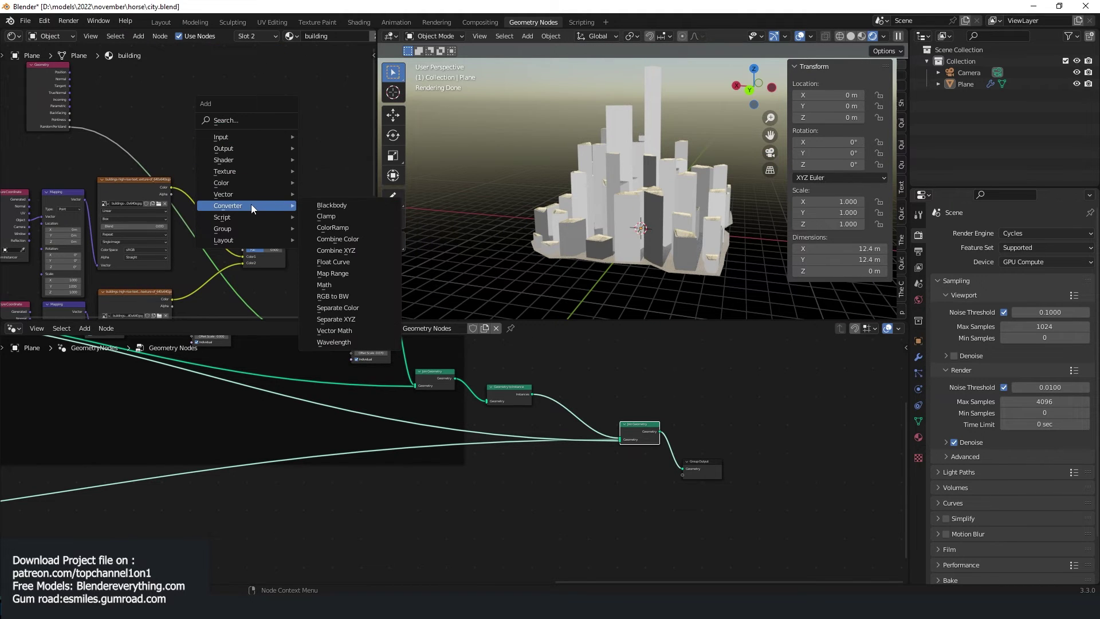
pyautogui.click(339, 222)
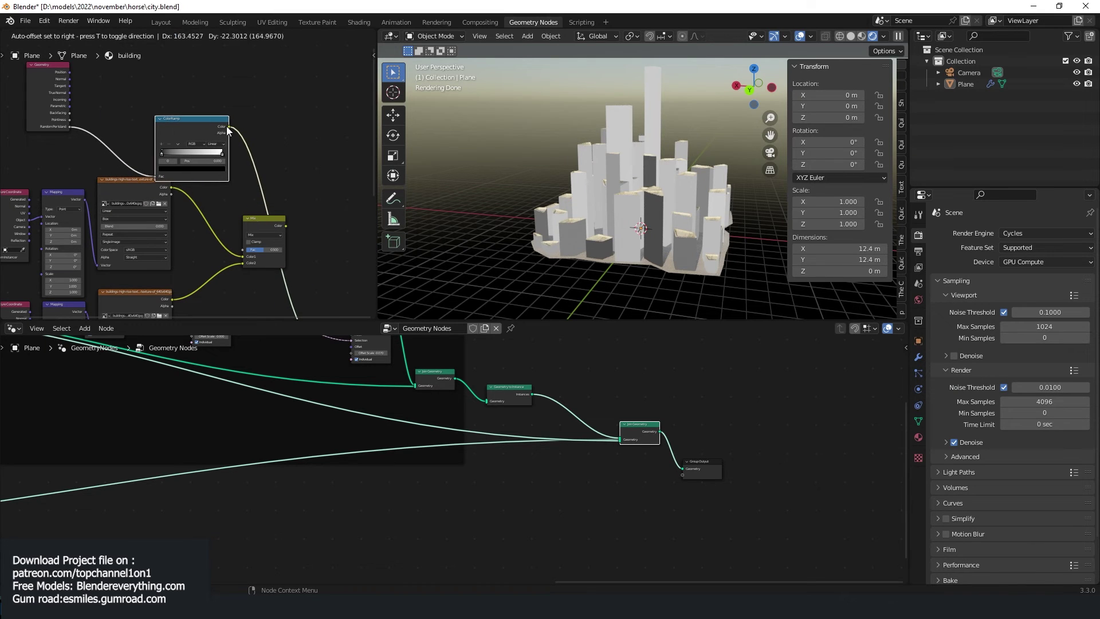
pyautogui.click(228, 127)
pyautogui.moveTo(228, 126); pyautogui.dragTo(243, 250)
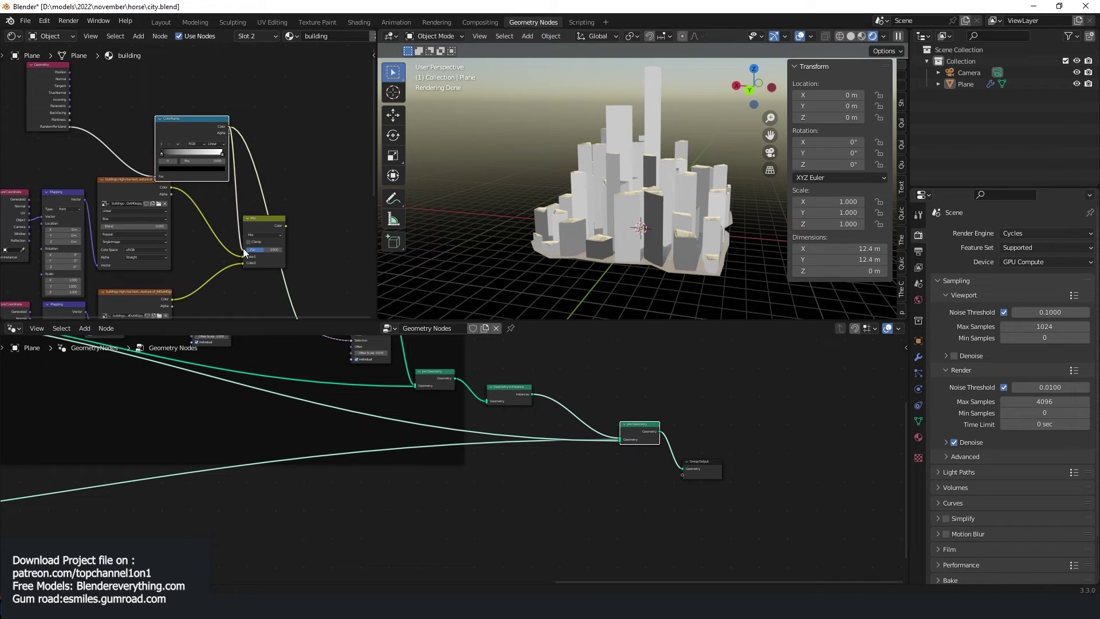
pyautogui.click(270, 226)
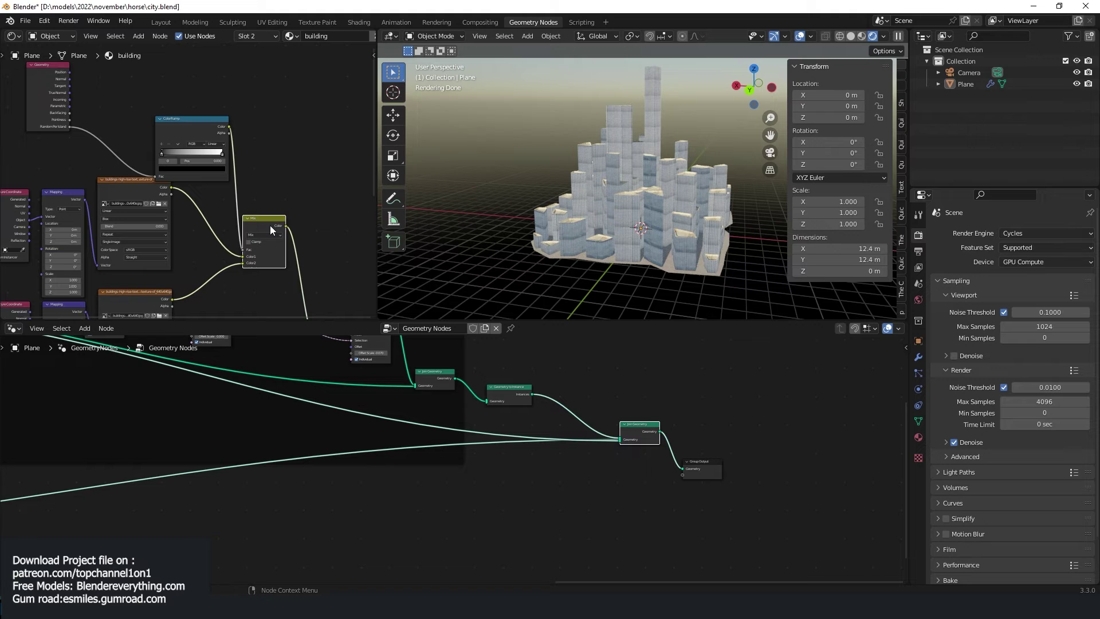
# Set the ColorRamp's interpolation to Constant and shift its white stop to slightly before the middle of the ramp
pyautogui.scroll(3, 184, 178)
pyautogui.moveTo(227, 133); pyautogui.dragTo(223, 166, button='middle')
pyautogui.click(219, 167)
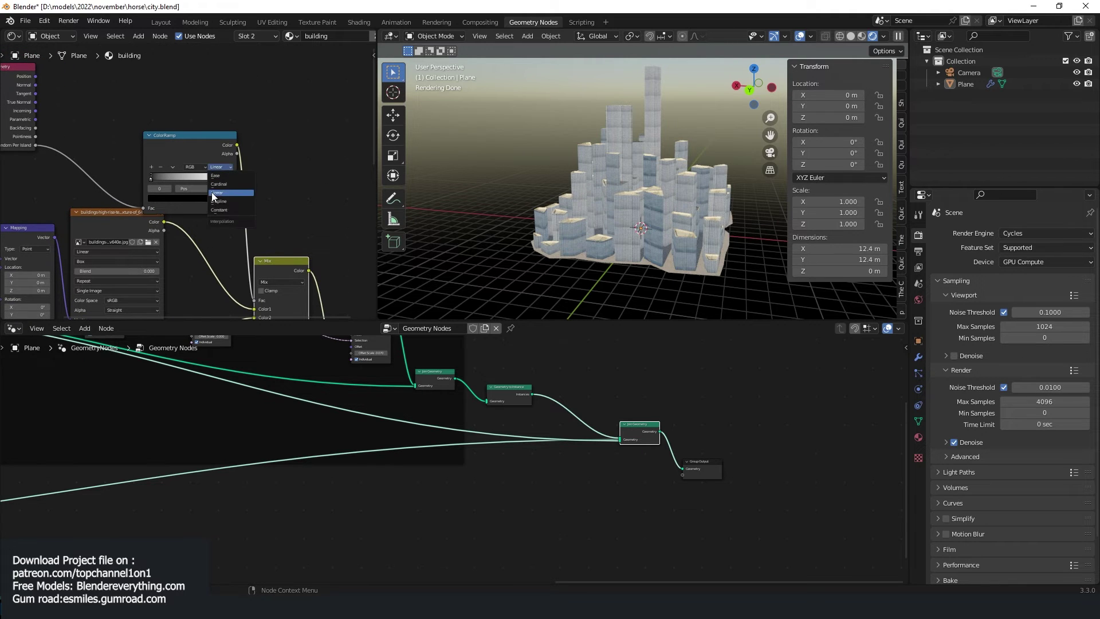
pyautogui.click(225, 210)
pyautogui.moveTo(222, 178); pyautogui.dragTo(176, 179)
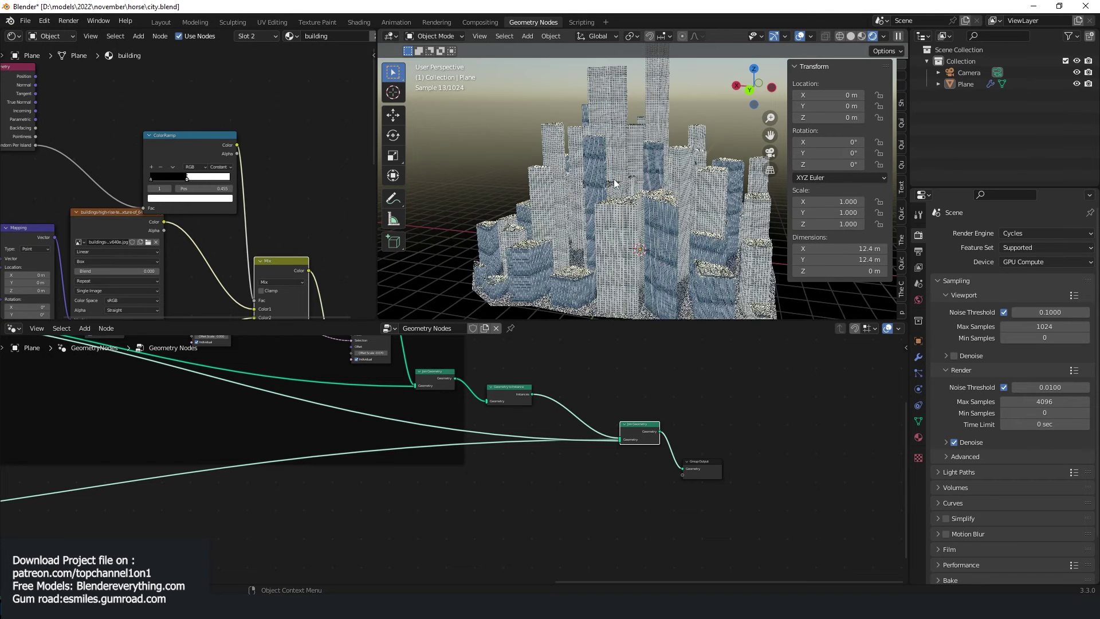
pyautogui.scroll(-2, 320, 257)
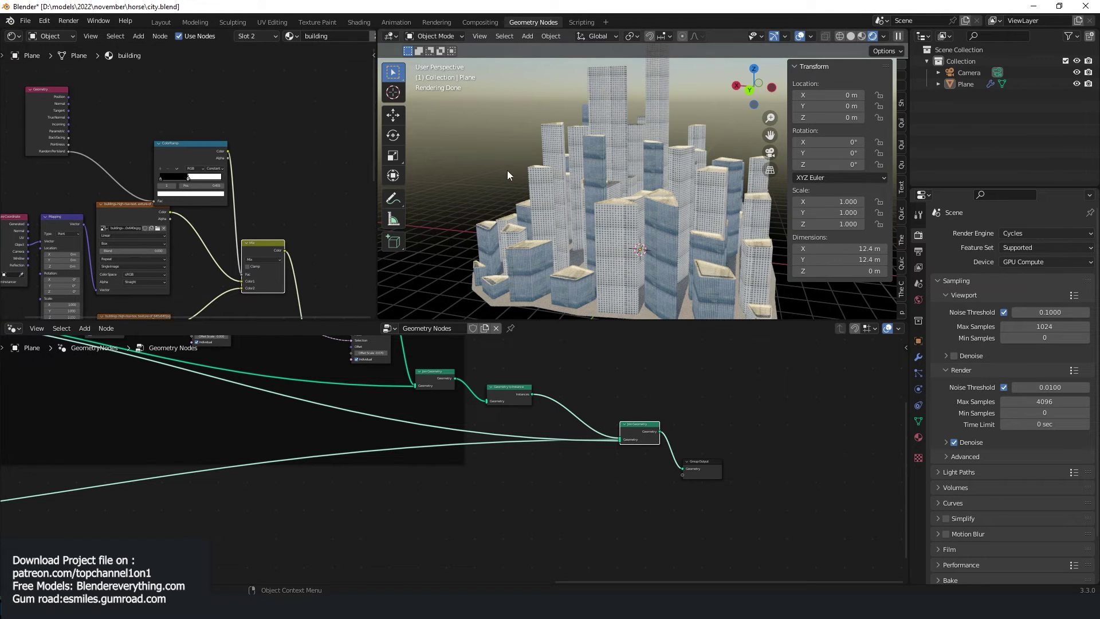
# Combine the first Mix node's output with the 3.jpg Image Texture through a second Mix node
pyautogui.scroll(-2, 241, 222)
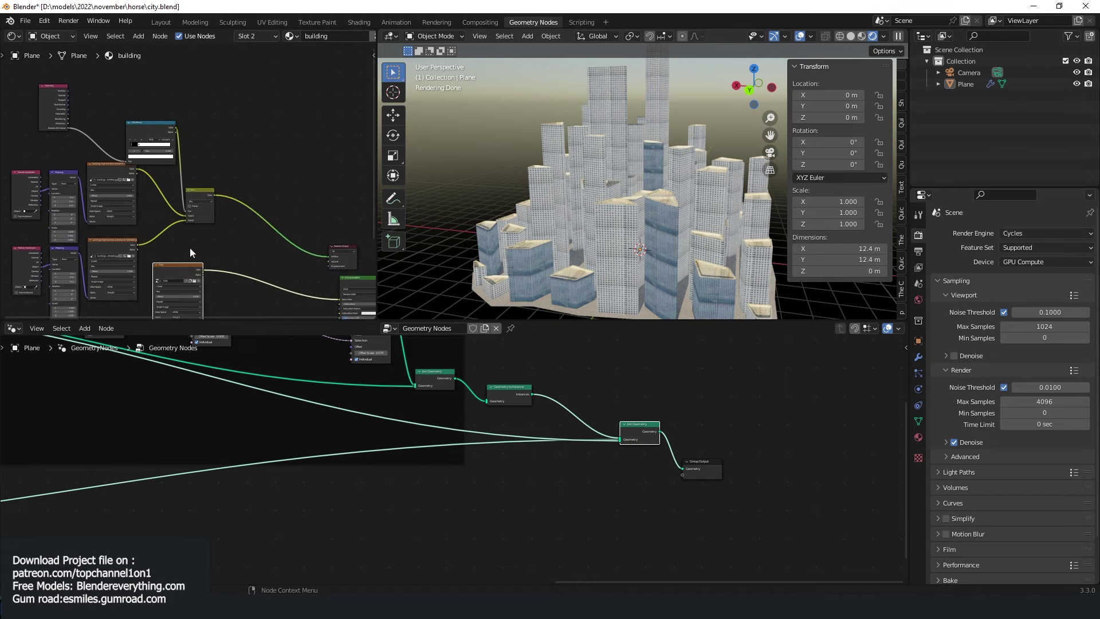
pyautogui.click(193, 196)
pyautogui.keyDown('ctrl'); pyautogui.keyDown('shift'); pyautogui.moveTo(171, 277); pyautogui.dragTo(197, 213, button='right'); pyautogui.keyUp('shift'); pyautogui.keyUp('ctrl')
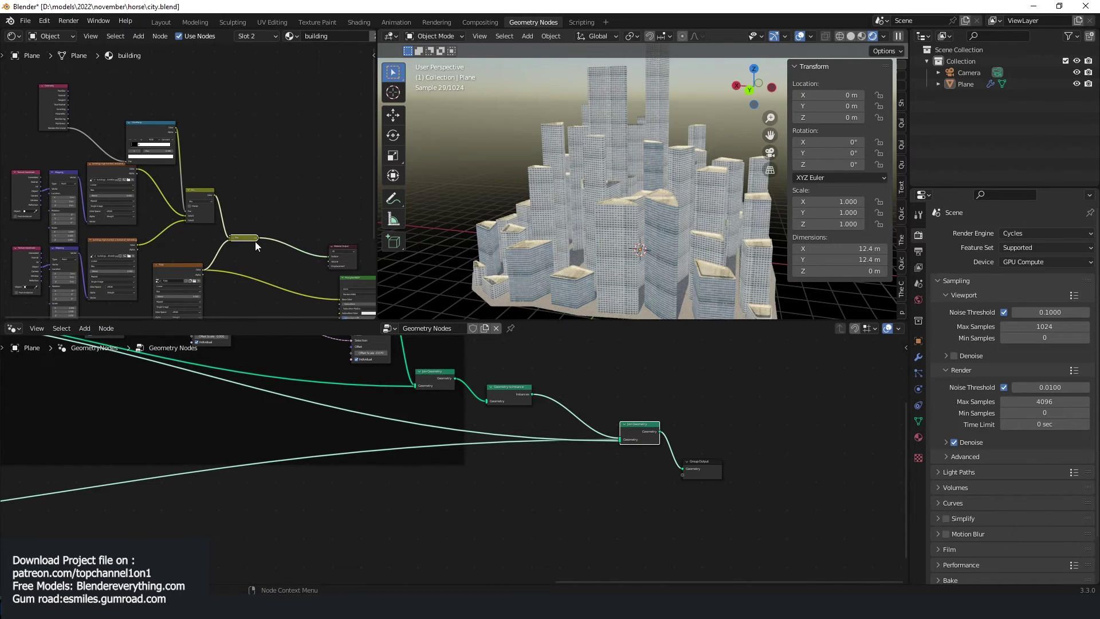
pyautogui.click(226, 232)
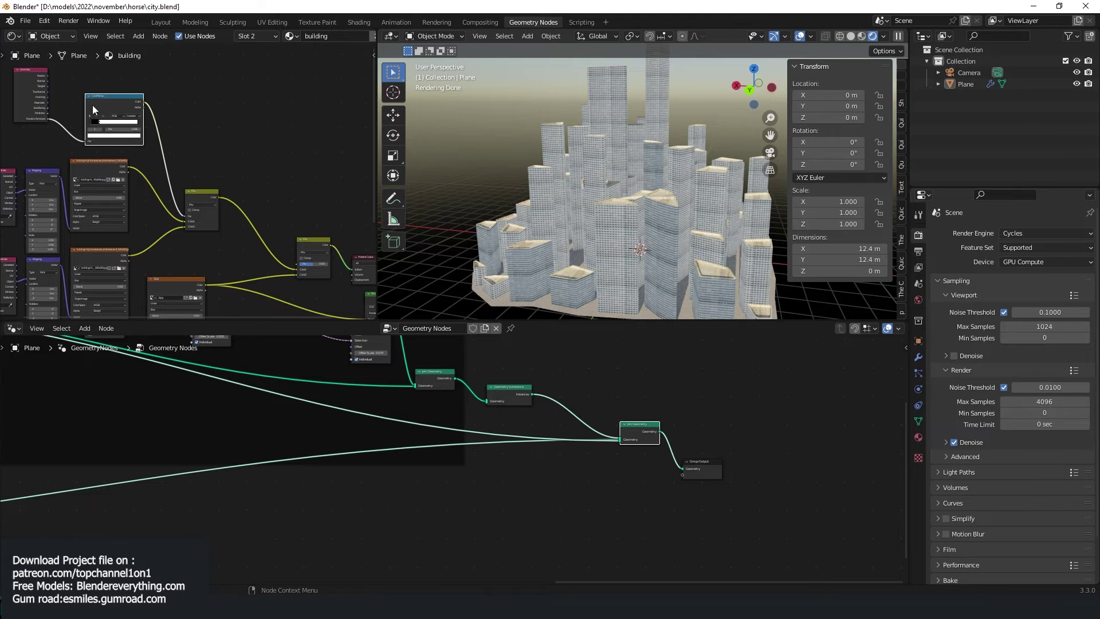
# Duplicate the ColorRamp and place the copy above the second Mix node to drive its Fac
pyautogui.scroll(1, 93, 109)
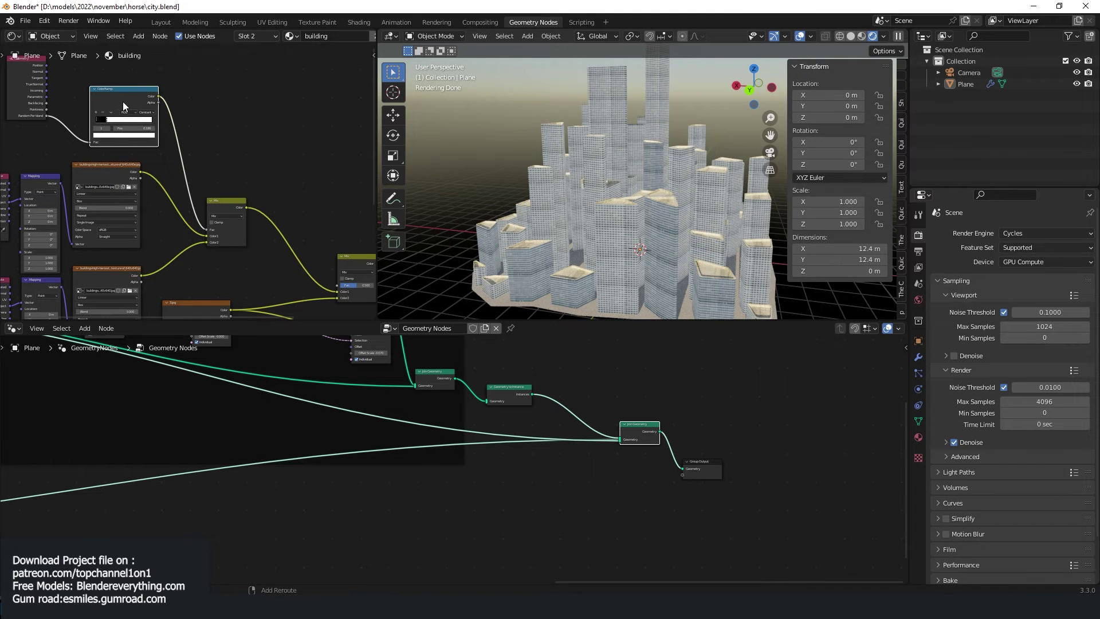
pyautogui.hotkey('shift', 'd')
pyautogui.click(287, 167)
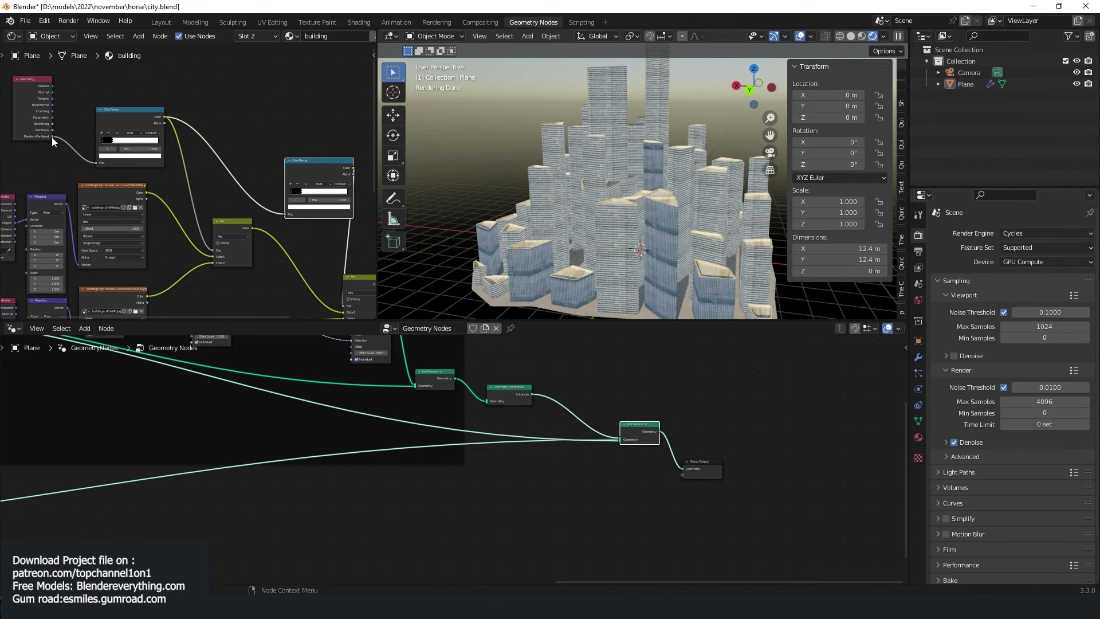
# Connect Random Per Island to the duplicated ColorRamp's Fac and shift its white stop to about two-thirds along the ramp
pyautogui.moveTo(52, 136); pyautogui.dragTo(285, 214)
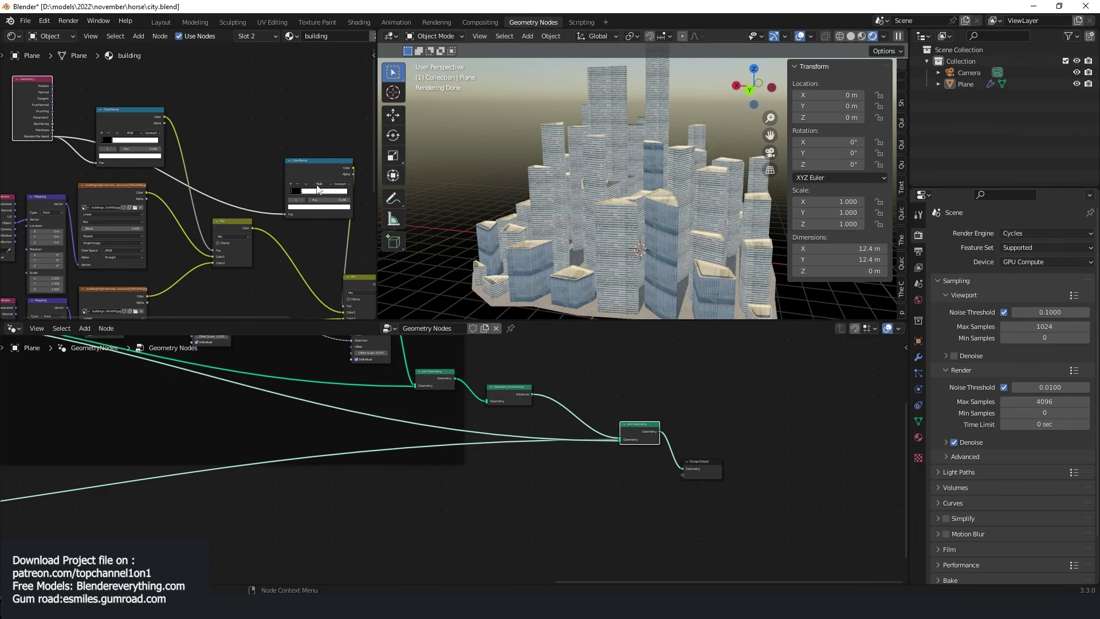
pyautogui.moveTo(316, 190); pyautogui.dragTo(289, 197, button='middle')
pyautogui.moveTo(281, 203); pyautogui.dragTo(308, 204)
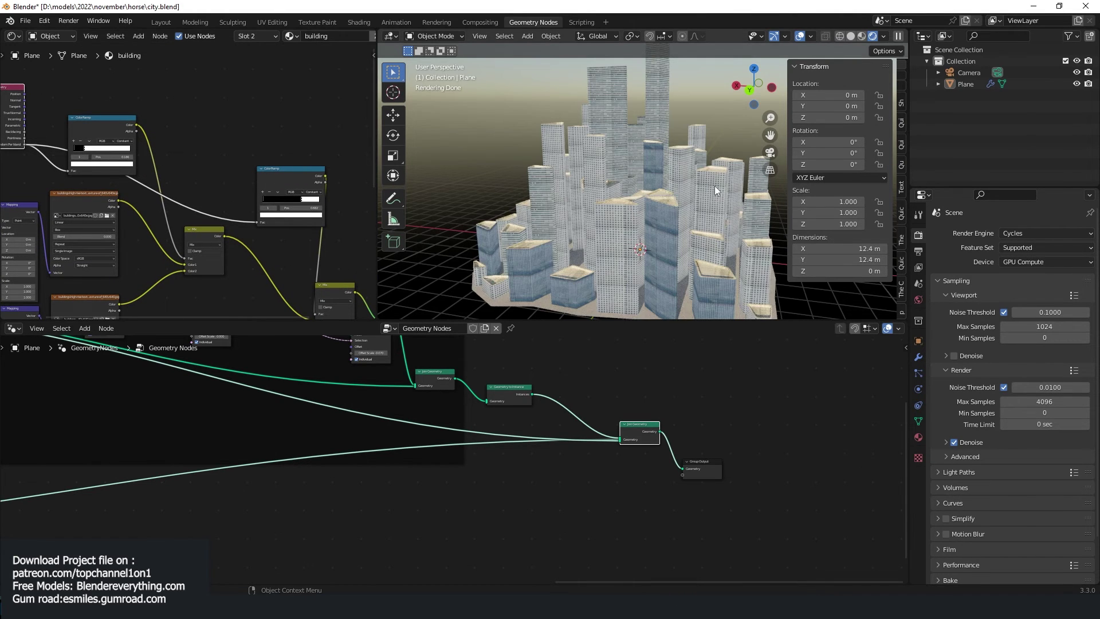
# Switch the viewport to Material Preview and examine the facade textures on the buildings from several angles
pyautogui.moveTo(648, 159); pyautogui.dragTo(605, 174, button='middle')
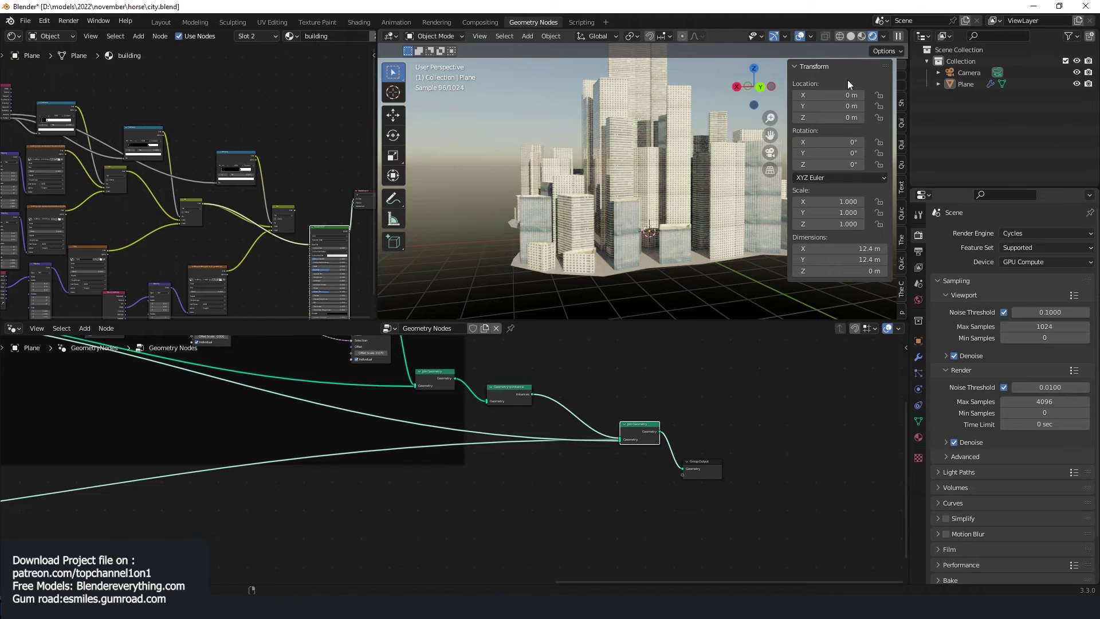
pyautogui.moveTo(720, 120); pyautogui.dragTo(655, 166, button='middle')
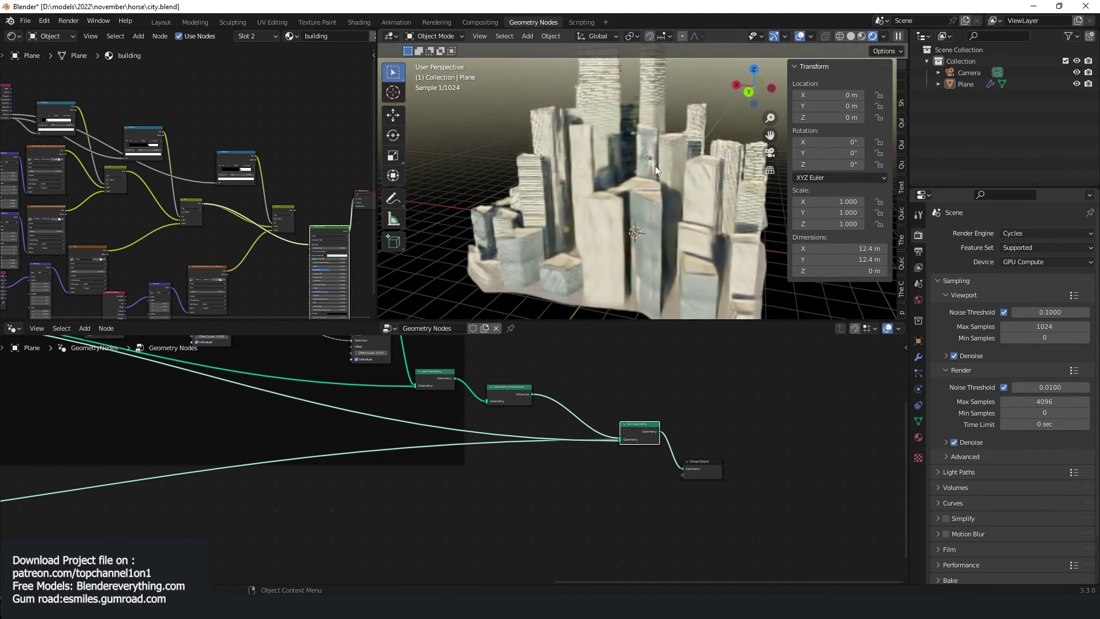
pyautogui.click(863, 38)
pyautogui.moveTo(615, 126)
pyautogui.mouseDown(button='middle')
pyautogui.moveTo(673, 143)
pyautogui.moveTo(661, 111)
pyautogui.moveTo(621, 119)
pyautogui.moveTo(629, 141)
pyautogui.moveTo(615, 149)
pyautogui.mouseUp(button='middle')
pyautogui.scroll(3, 663, 112)
pyautogui.scroll(-3, 689, 132)
pyautogui.scroll(3, 628, 141)
pyautogui.scroll(-2, 230, 176)
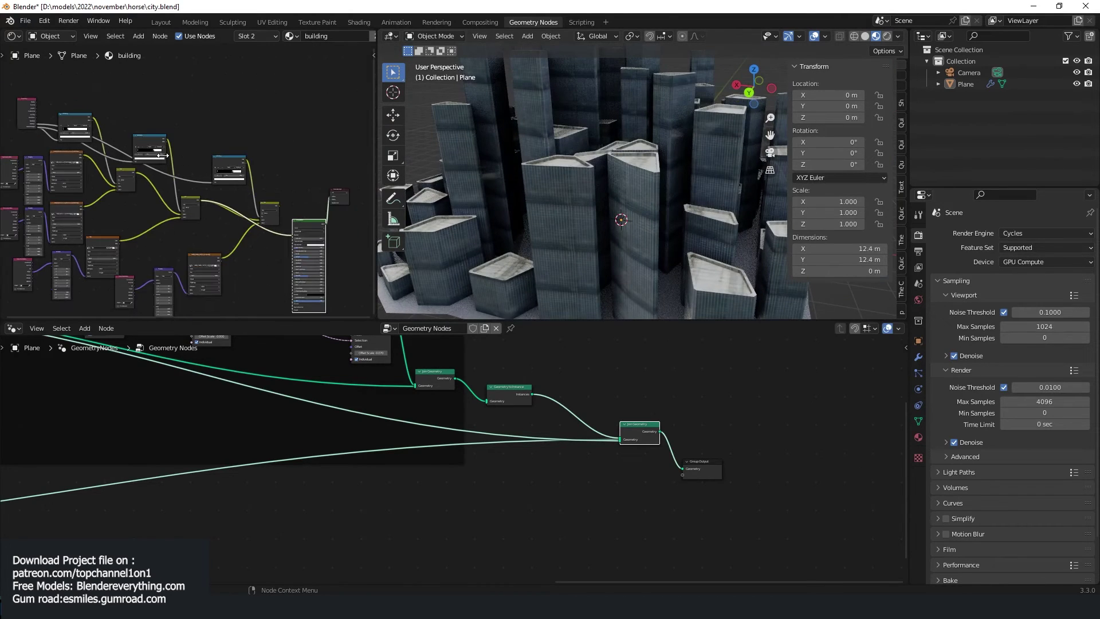
pyautogui.scroll(-5, 502, 154)
pyautogui.moveTo(600, 168); pyautogui.dragTo(627, 166, button='middle')
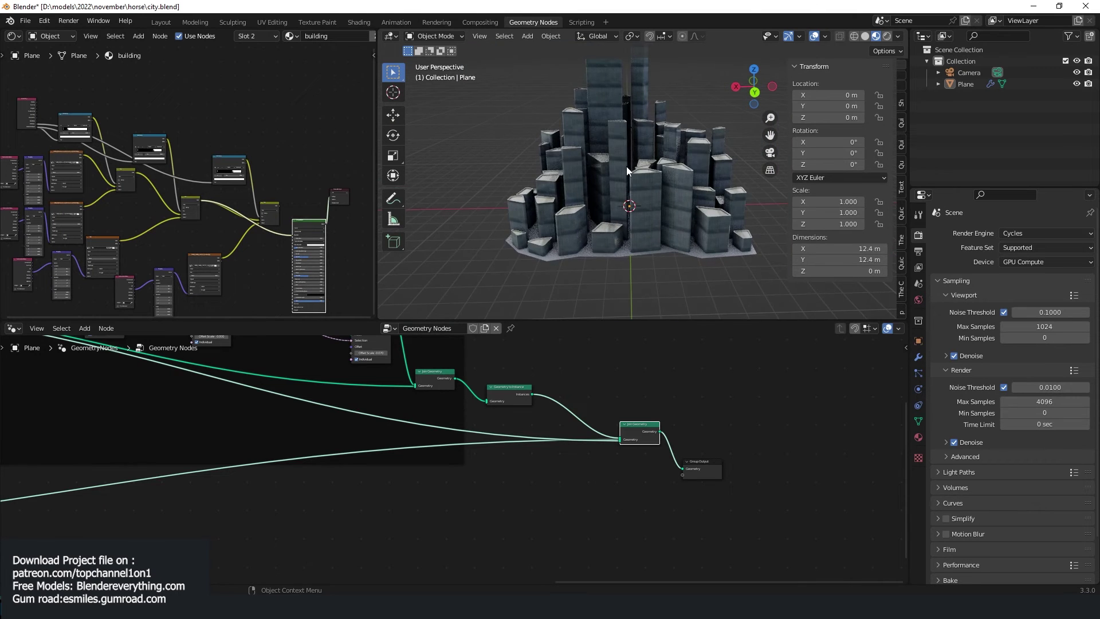
pyautogui.scroll(4, 656, 164)
pyautogui.moveTo(540, 132); pyautogui.dragTo(497, 145, button='middle')
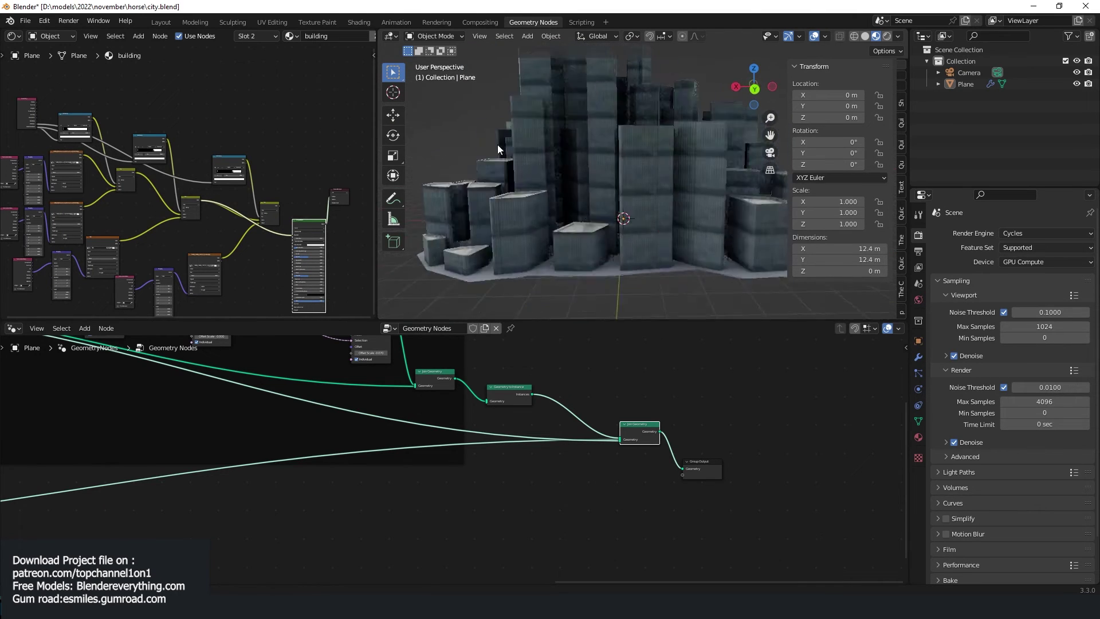
pyautogui.scroll(5, 544, 179)
pyautogui.moveTo(636, 149); pyautogui.dragTo(625, 201, button='middle')
pyautogui.scroll(3, 651, 173)
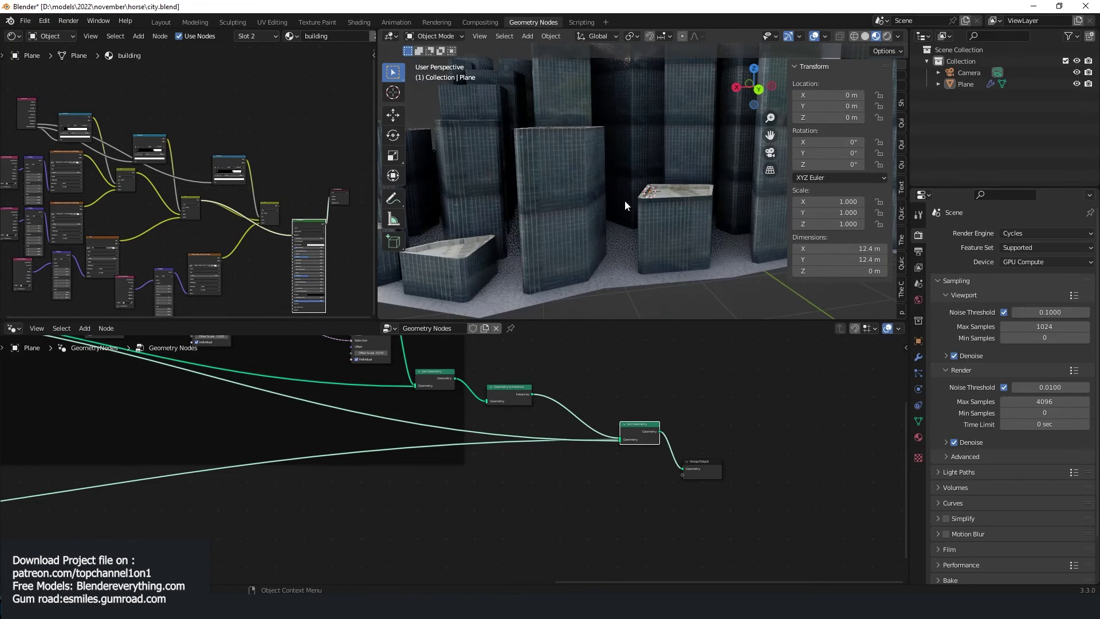
pyautogui.scroll(-5, 524, 364)
pyautogui.keyDown('shift'); pyautogui.moveTo(591, 258); pyautogui.dragTo(634, 232, button='middle'); pyautogui.keyUp('shift')
pyautogui.scroll(2, 634, 233)
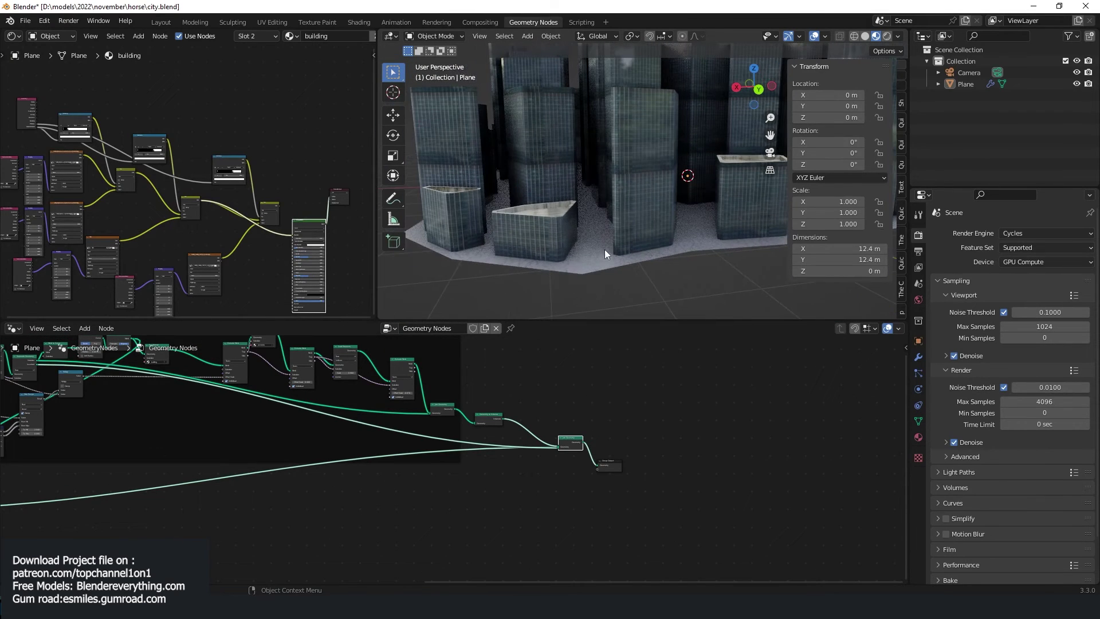
# Preview only the output of the road's Set Material node in the geometry node tree
pyautogui.scroll(-6, 328, 437)
pyautogui.moveTo(328, 437); pyautogui.dragTo(414, 409, button='middle')
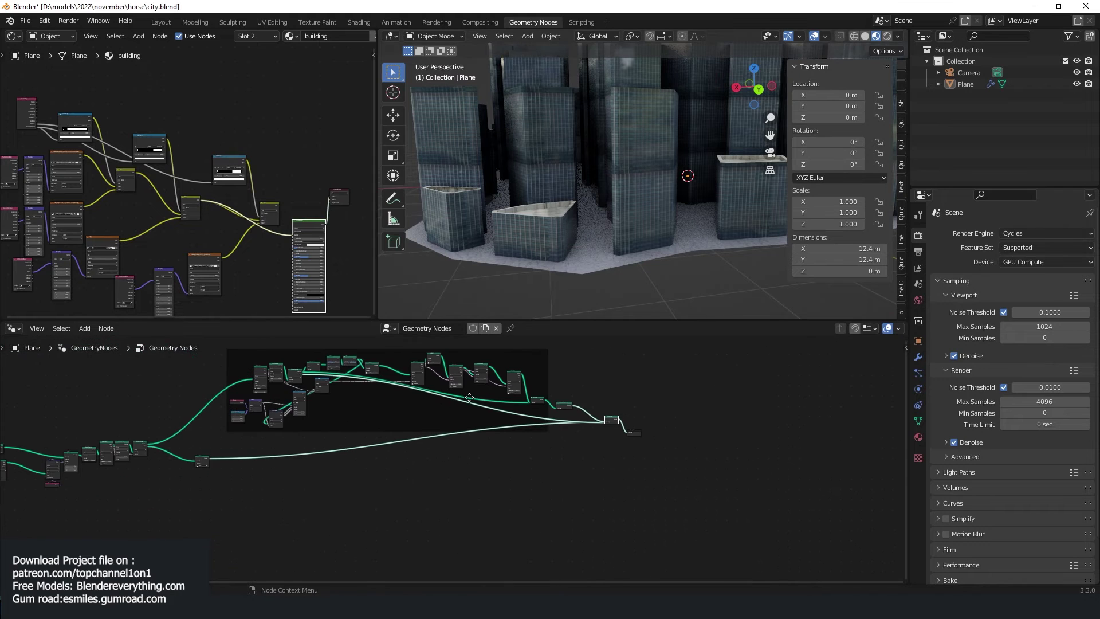
pyautogui.scroll(5, 284, 441)
pyautogui.moveTo(283, 442); pyautogui.dragTo(562, 395, button='middle')
pyautogui.scroll(5, 563, 396)
pyautogui.keyDown('alt'); pyautogui.keyDown('shift'); pyautogui.click(328, 396); pyautogui.keyUp('shift'); pyautogui.keyUp('alt')
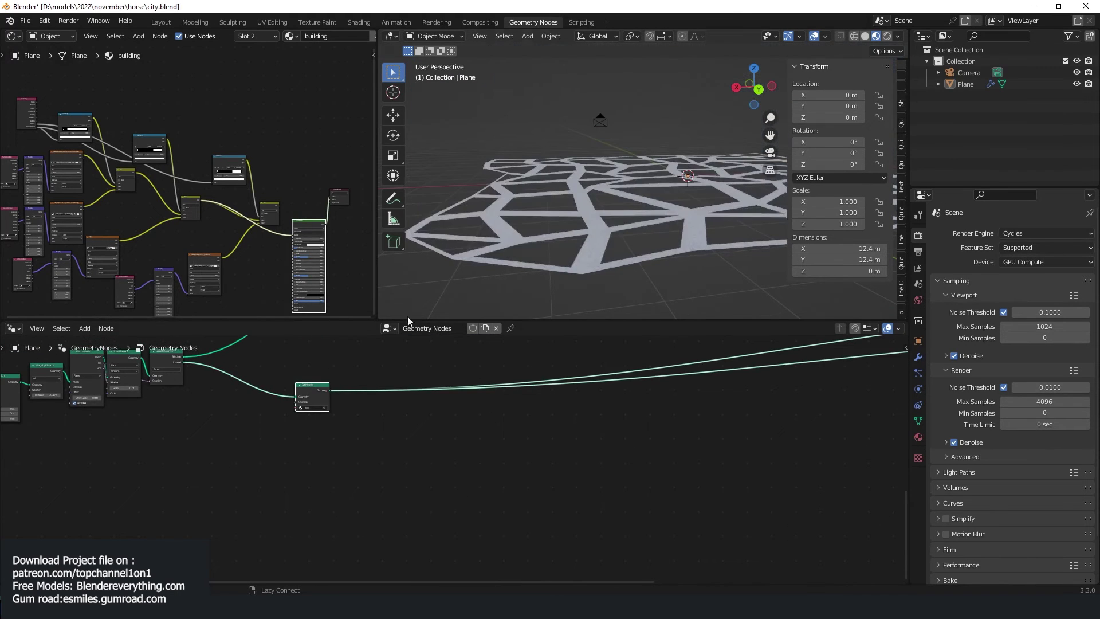
# Turn on the wireframe display for the road mesh and inspect its edges up close
pyautogui.moveTo(510, 252); pyautogui.dragTo(559, 268, button='middle')
pyautogui.press('q')
pyautogui.click(663, 260)
pyautogui.moveTo(662, 259); pyautogui.dragTo(693, 222, button='middle')
pyautogui.scroll(4, 677, 202)
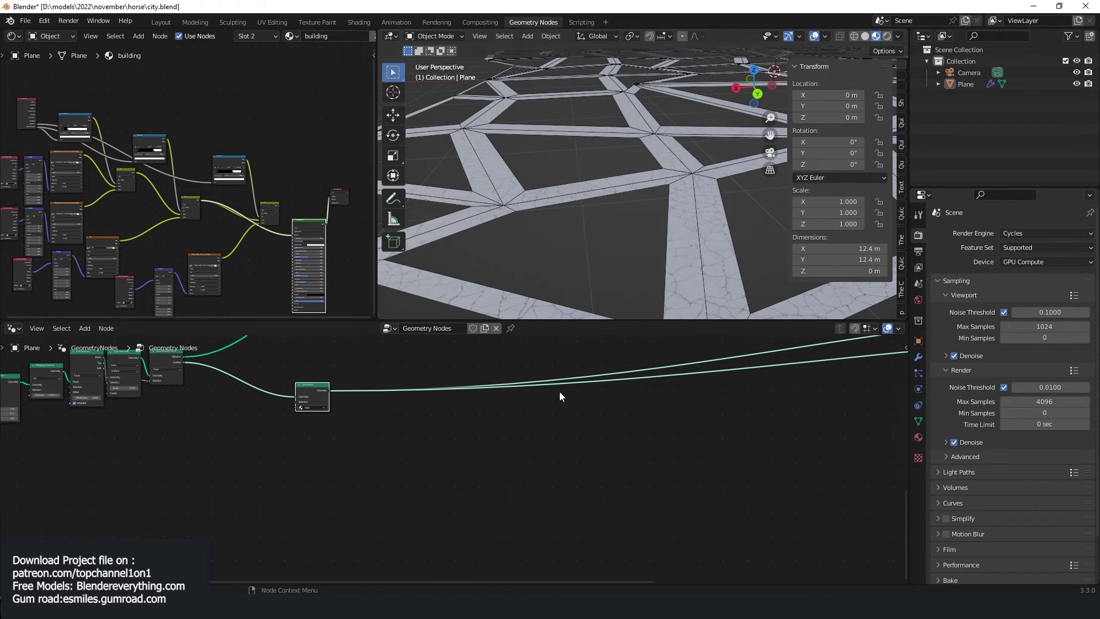
# Add a Separate Geometry node and feed it the geometry from the road's Set Material node
pyautogui.moveTo(321, 386); pyautogui.dragTo(314, 394)
pyautogui.scroll(7, 413, 411)
pyautogui.moveTo(542, 368); pyautogui.dragTo(472, 348, button='middle')
pyautogui.click(472, 348)
pyautogui.hotkey('shift', 'a')
pyautogui.write('ssepera')
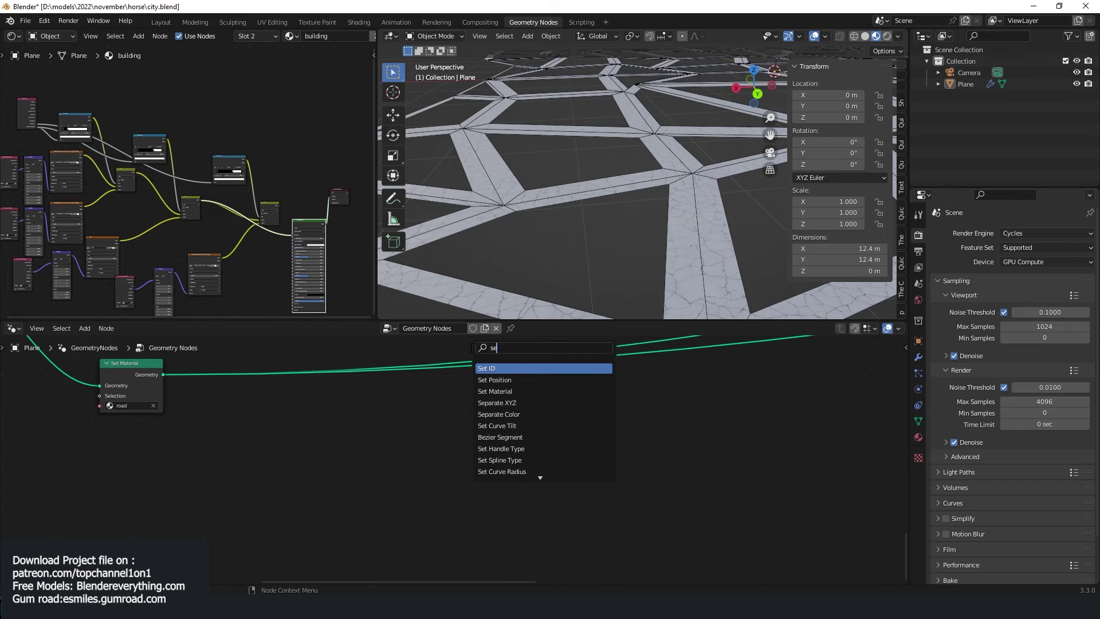
pyautogui.click(505, 392)
pyautogui.click(525, 419)
pyautogui.moveTo(163, 375); pyautogui.dragTo(474, 425)
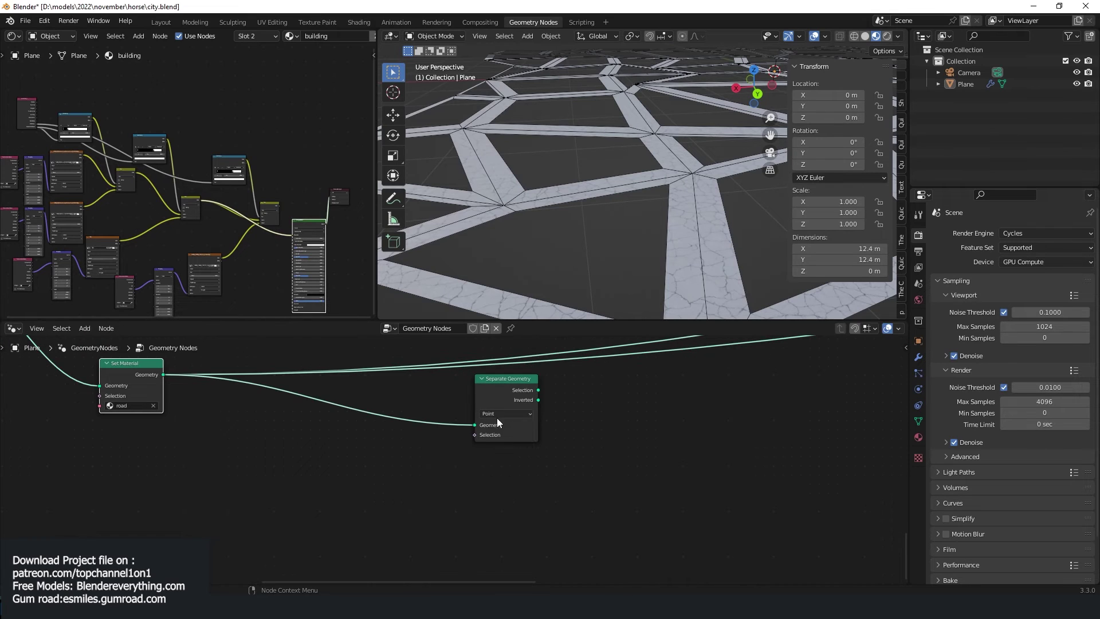
# Set the Separate Geometry node's domain to Edge and preview its Selection output
pyautogui.click(498, 414)
pyautogui.click(490, 434)
pyautogui.keyDown('ctrl'); pyautogui.keyDown('shift'); pyautogui.click(511, 395); pyautogui.keyUp('shift'); pyautogui.keyUp('ctrl')
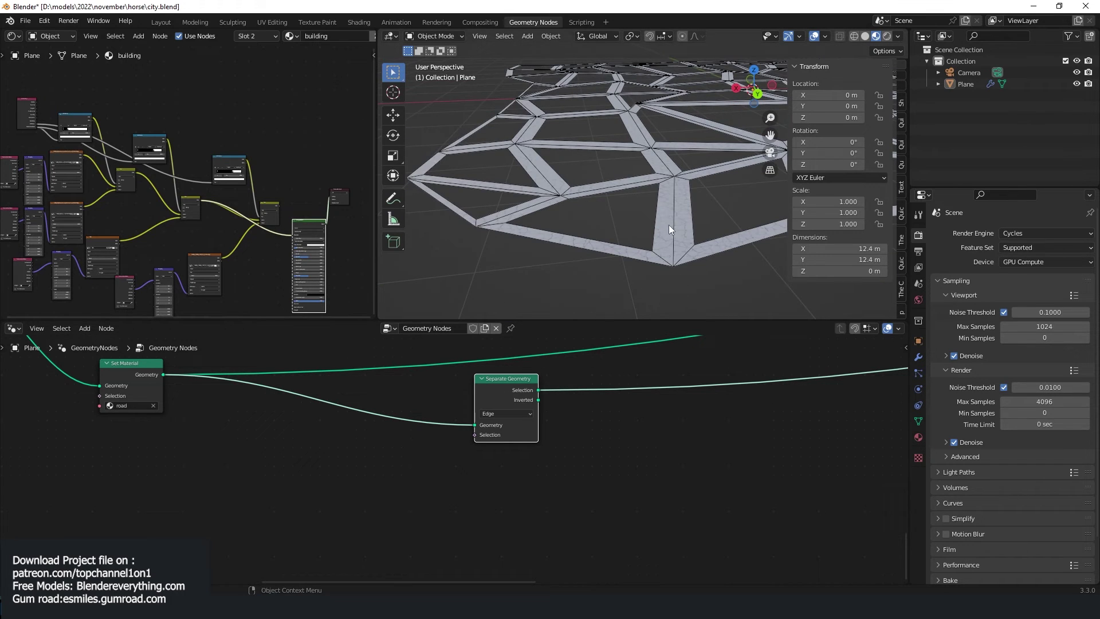
# Add an Edge Neighbors node between the road's Set Material node and the Separate Geometry node, below their link
pyautogui.moveTo(382, 437); pyautogui.dragTo(466, 422, button='middle')
pyautogui.hotkey('shift', 'a')
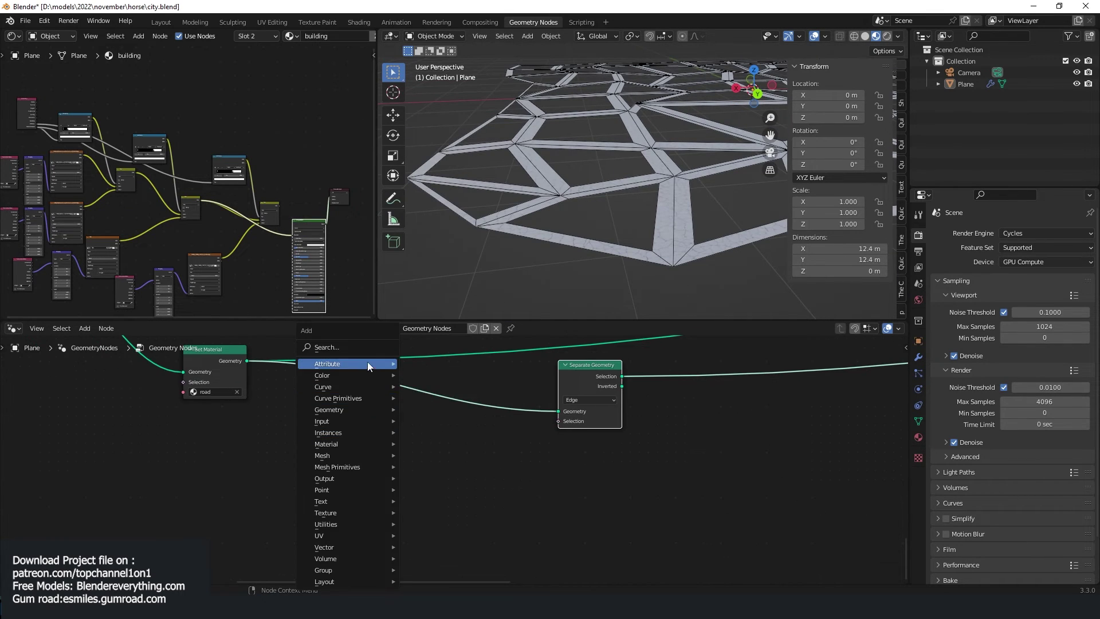
pyautogui.click(372, 352)
pyautogui.write('edge')
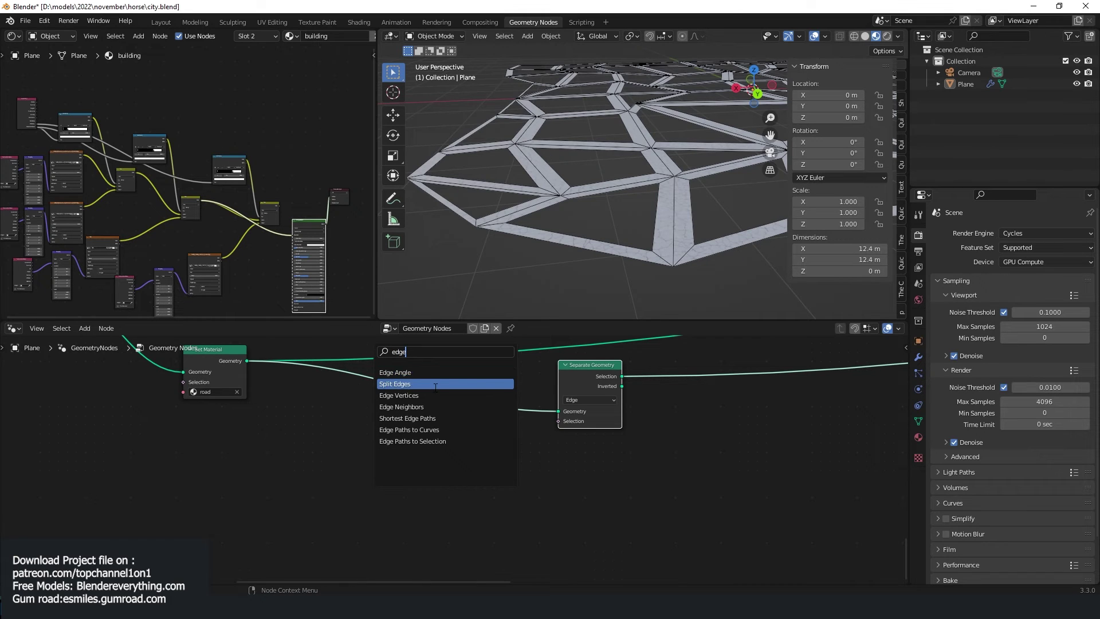
pyautogui.click(404, 406)
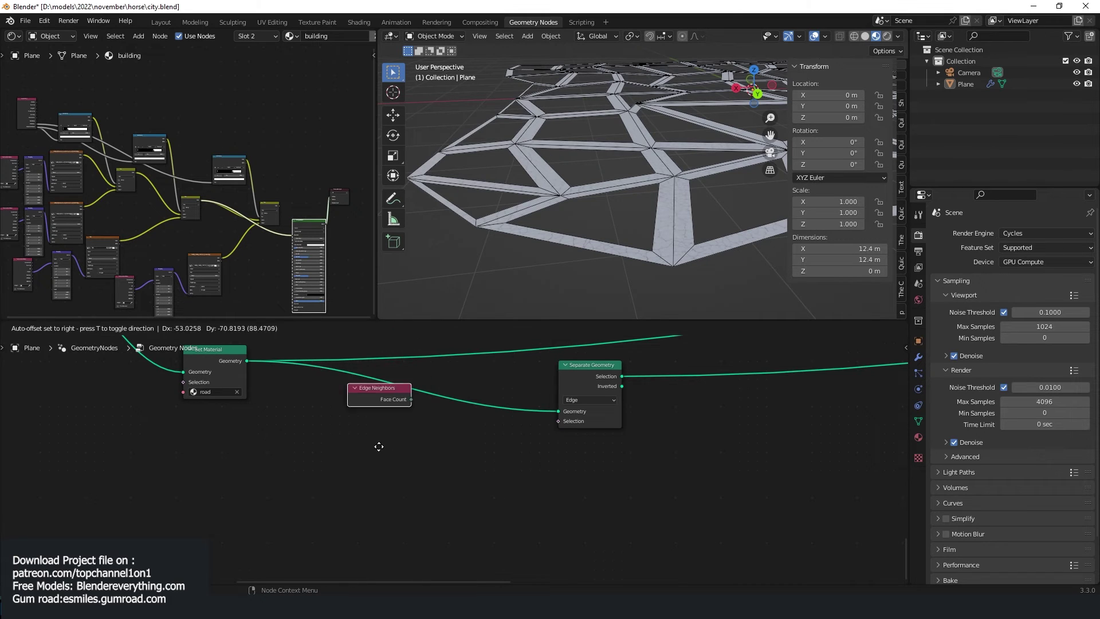
pyautogui.click(344, 494)
# Draw short annotation marks on the foreground road segments with the Annotate tool
pyautogui.scroll(4, 600, 293)
pyautogui.moveTo(649, 281); pyautogui.dragTo(564, 246, button='middle')
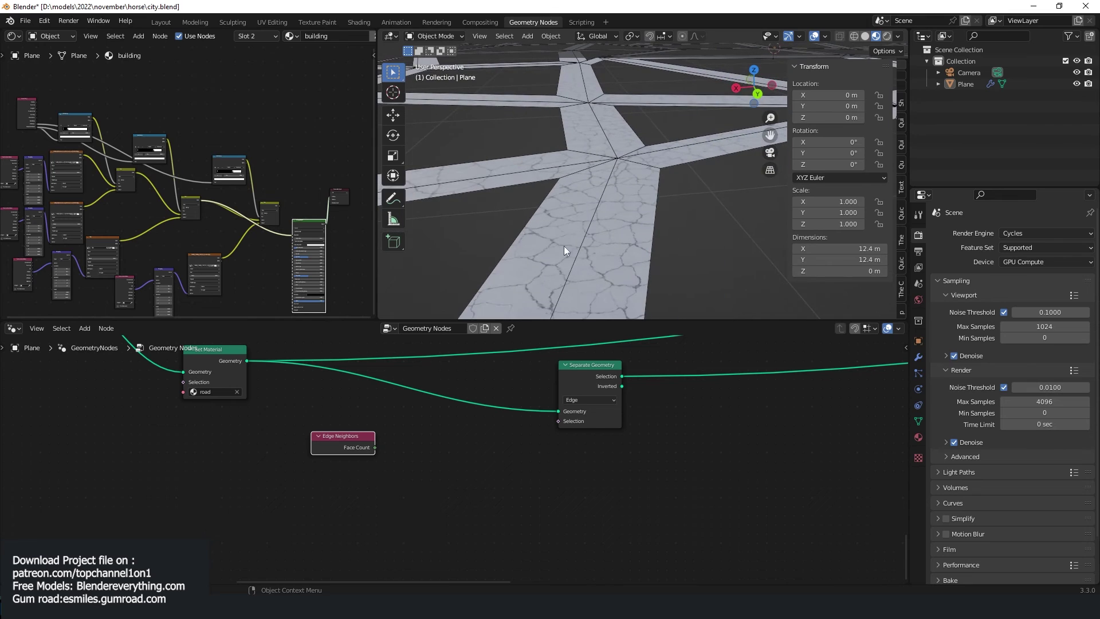
pyautogui.scroll(-3, 597, 225)
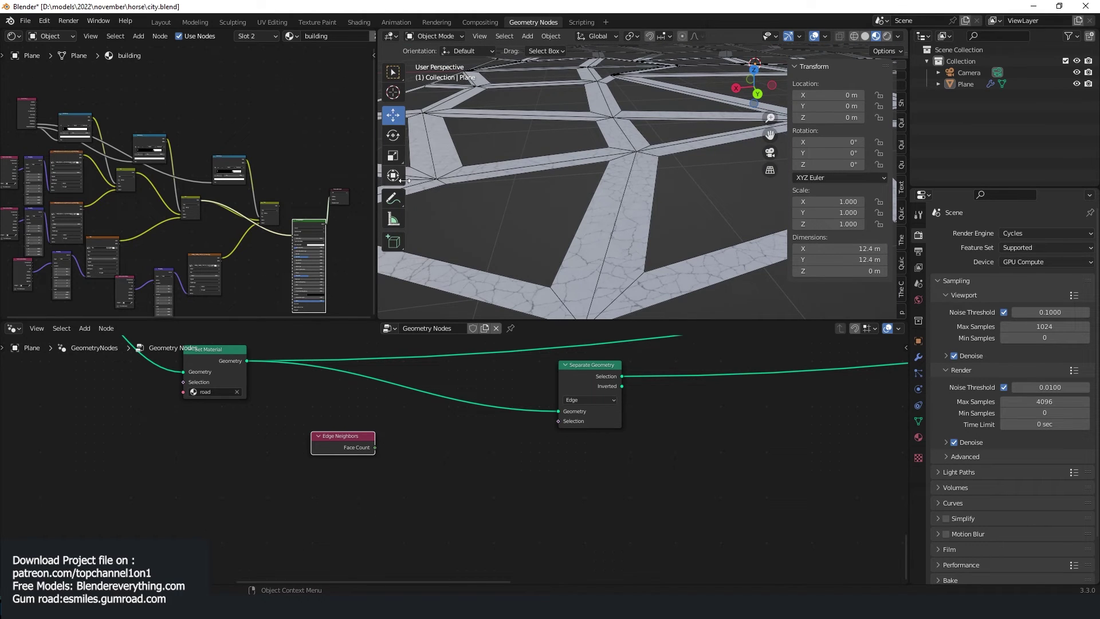
pyautogui.click(393, 198)
pyautogui.moveTo(590, 220); pyautogui.dragTo(634, 229)
pyautogui.moveTo(661, 248); pyautogui.dragTo(667, 240, button='middle')
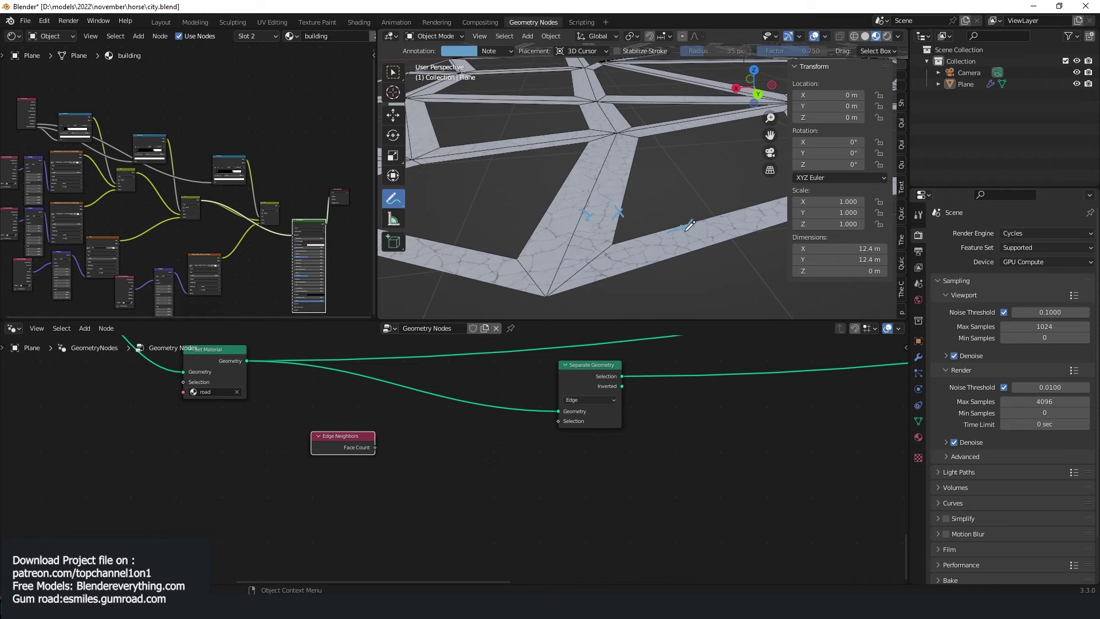
# Add a Compare node, connect Face Count to its A input and its Result to Separate Geometry's Selection
pyautogui.scroll(2, 479, 388)
pyautogui.hotkey('shift', 'a')
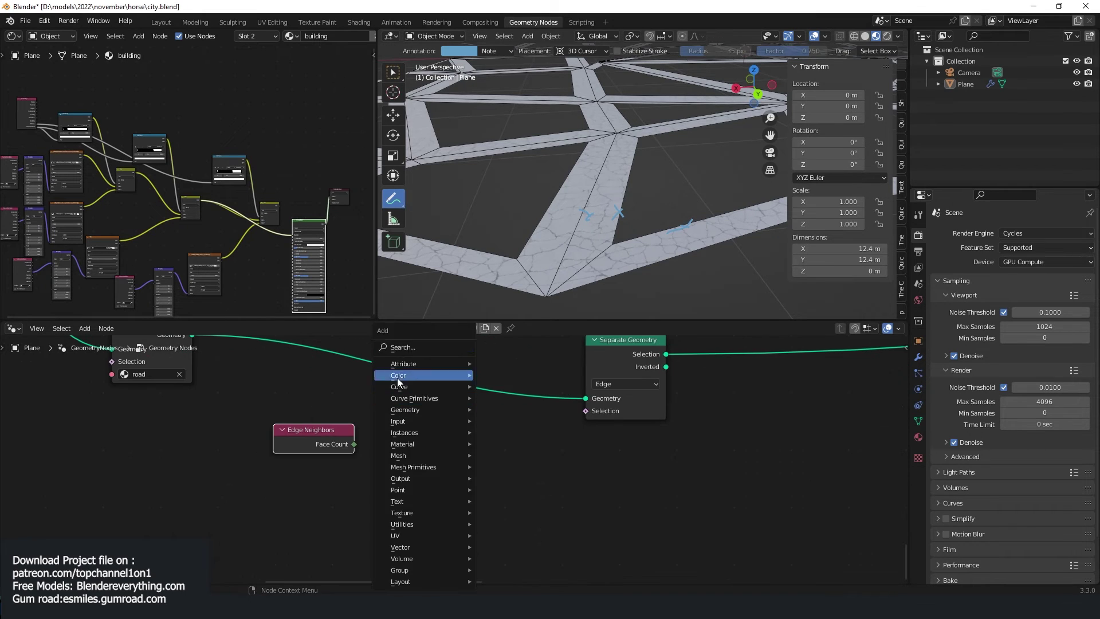
pyautogui.click(428, 347)
pyautogui.write('compa')
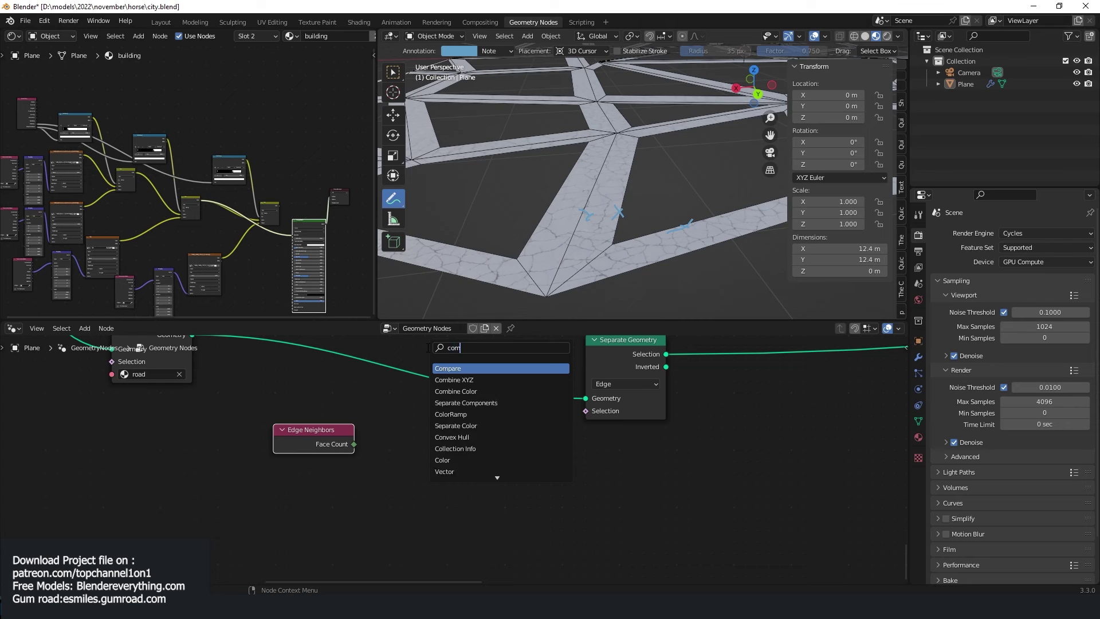
pyautogui.click(472, 368)
pyautogui.click(465, 434)
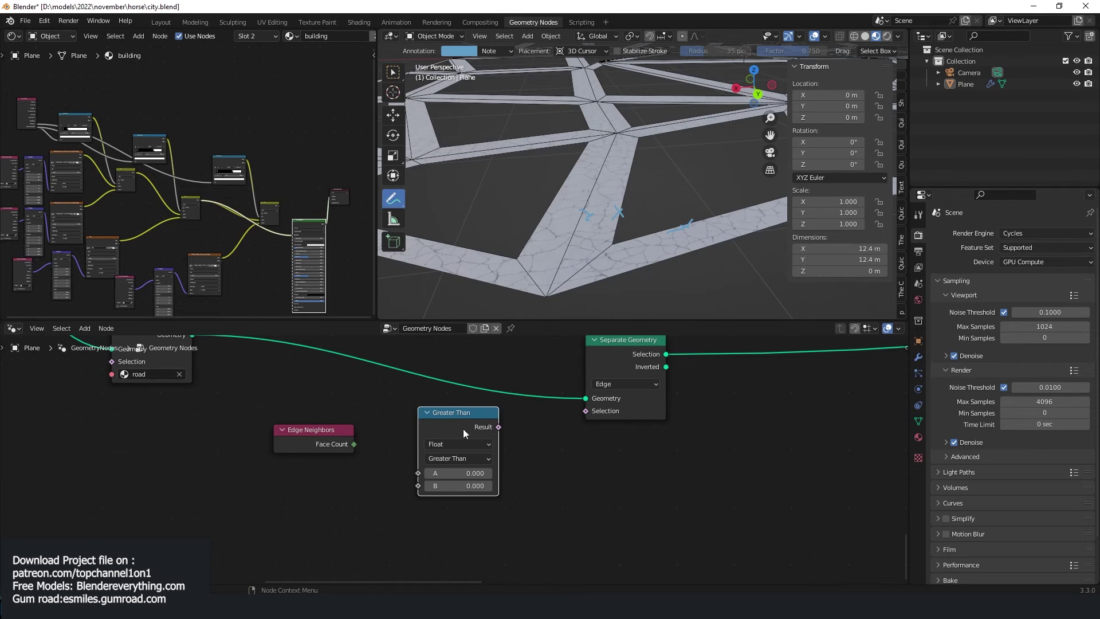
pyautogui.moveTo(346, 444); pyautogui.dragTo(419, 473)
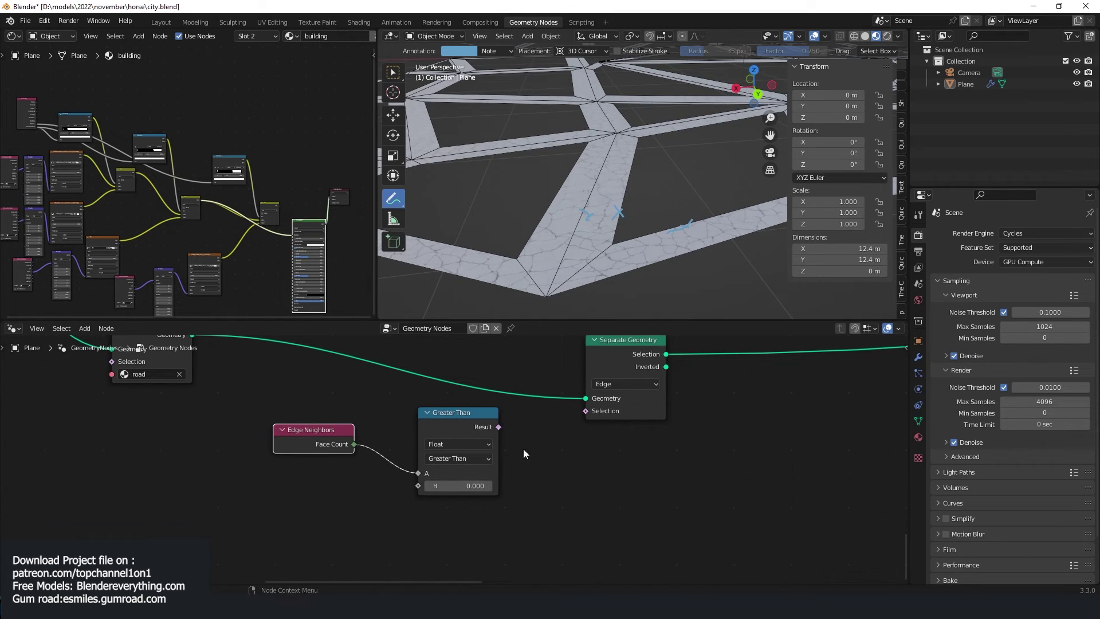
pyautogui.moveTo(499, 427); pyautogui.dragTo(587, 411)
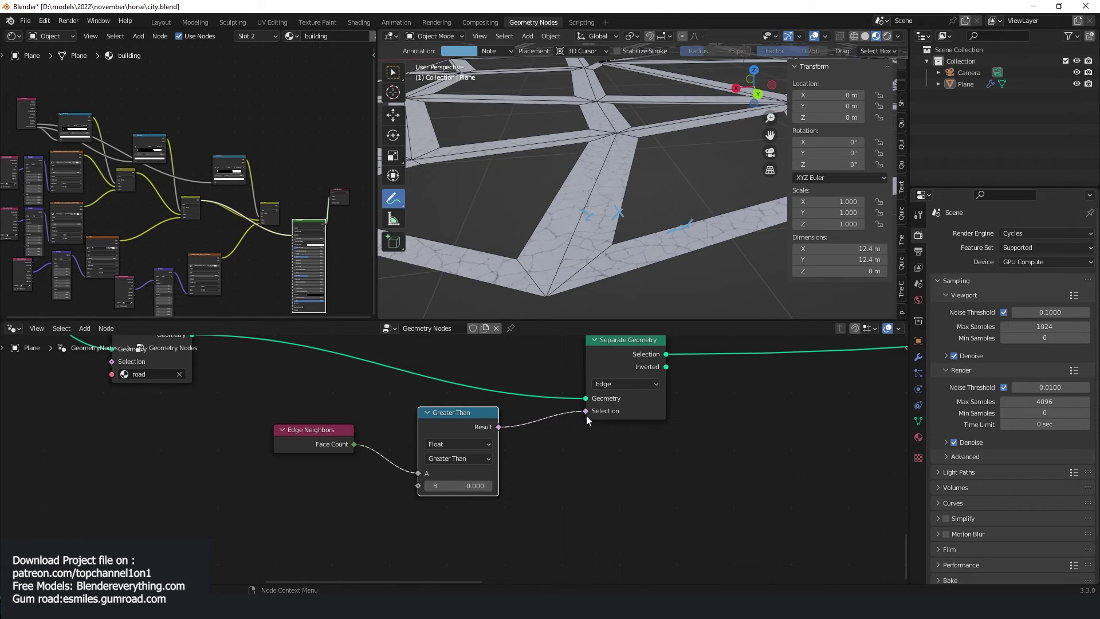
# Set the Greater Than comparison's B value to 1.090
pyautogui.scroll(4, 637, 255)
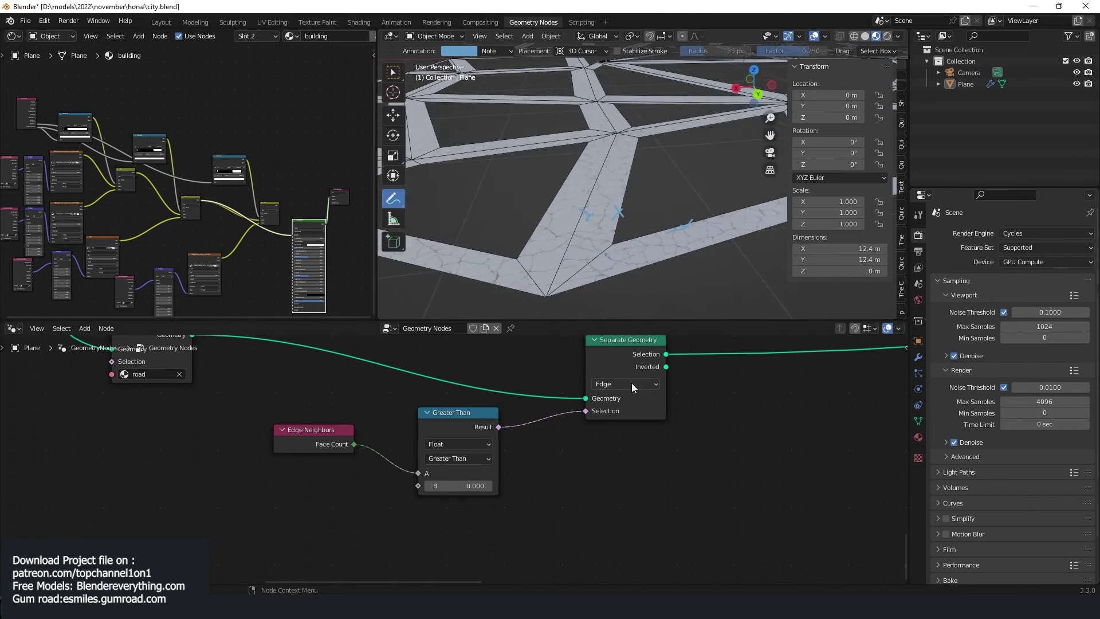
pyautogui.moveTo(484, 485); pyautogui.dragTo(507, 486)
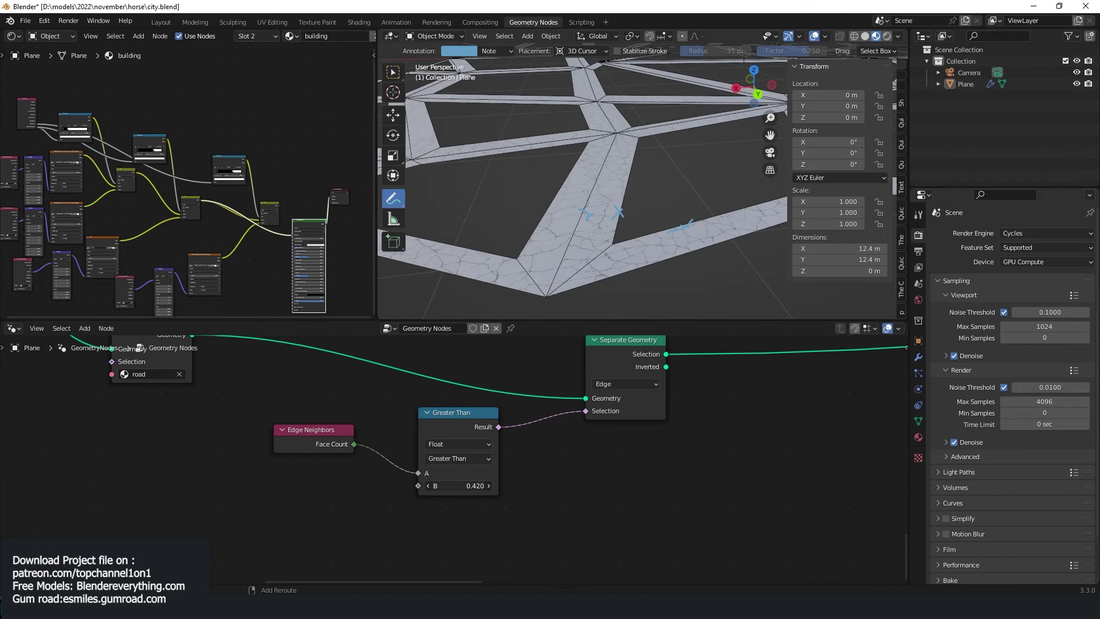
pyautogui.moveTo(508, 486); pyautogui.dragTo(511, 486)
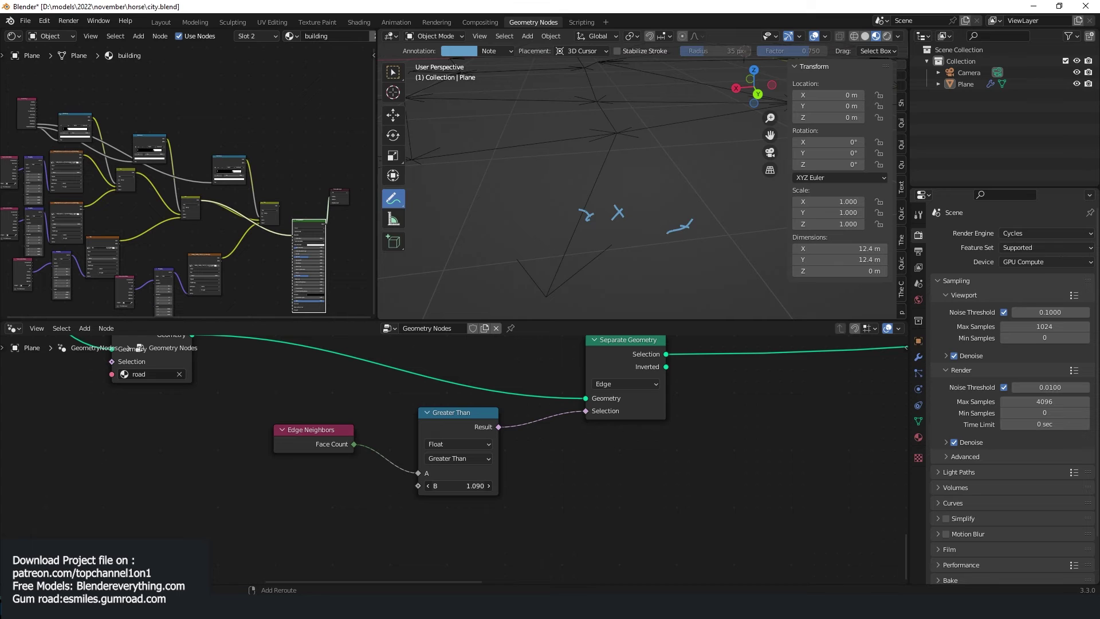
# Leave the Annotate tool for the Move tool and undo the annotation marks on the road
pyautogui.scroll(-3, 616, 250)
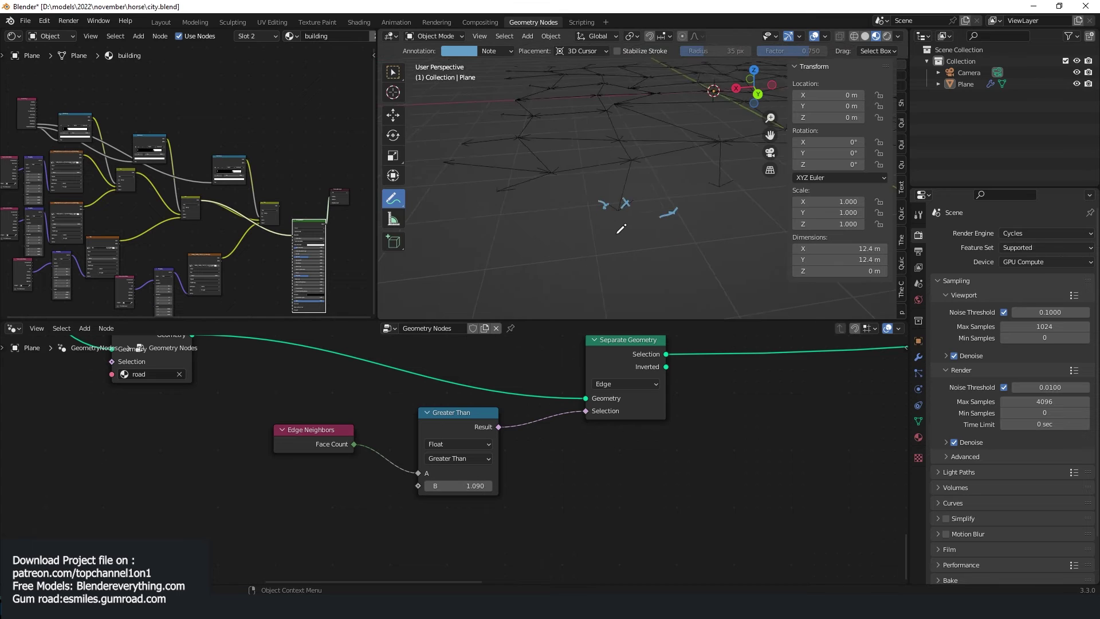
pyautogui.click(394, 114)
pyautogui.moveTo(636, 209)
pyautogui.mouseDown(button='middle')
pyautogui.moveTo(655, 212)
pyautogui.moveTo(550, 219)
pyautogui.moveTo(620, 207)
pyautogui.mouseUp(button='middle')
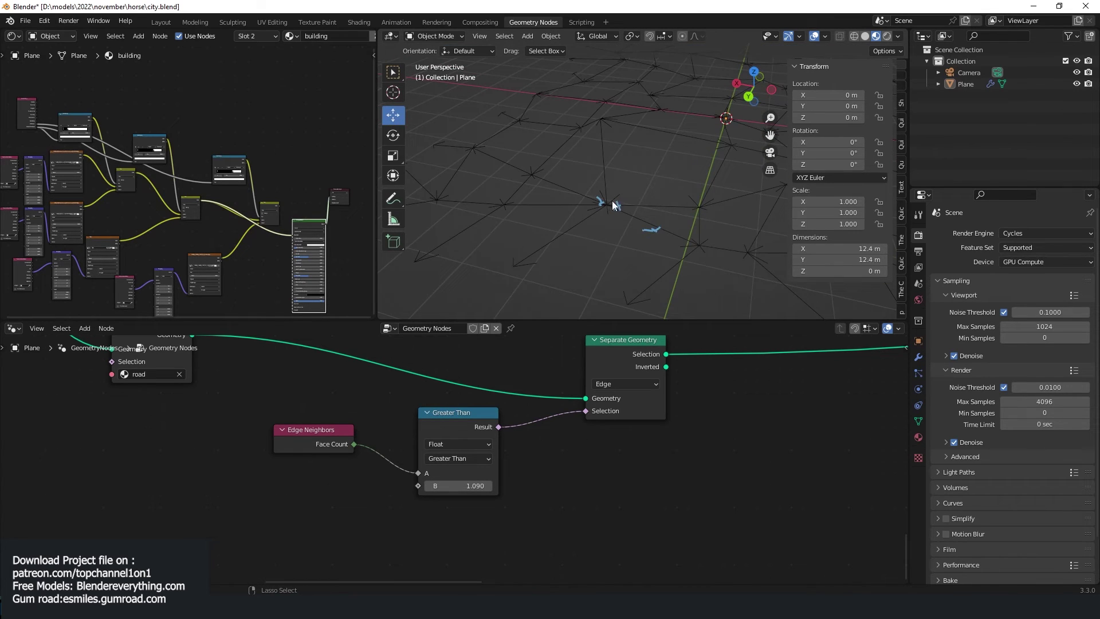
pyautogui.moveTo(705, 252); pyautogui.dragTo(659, 216, button='middle')
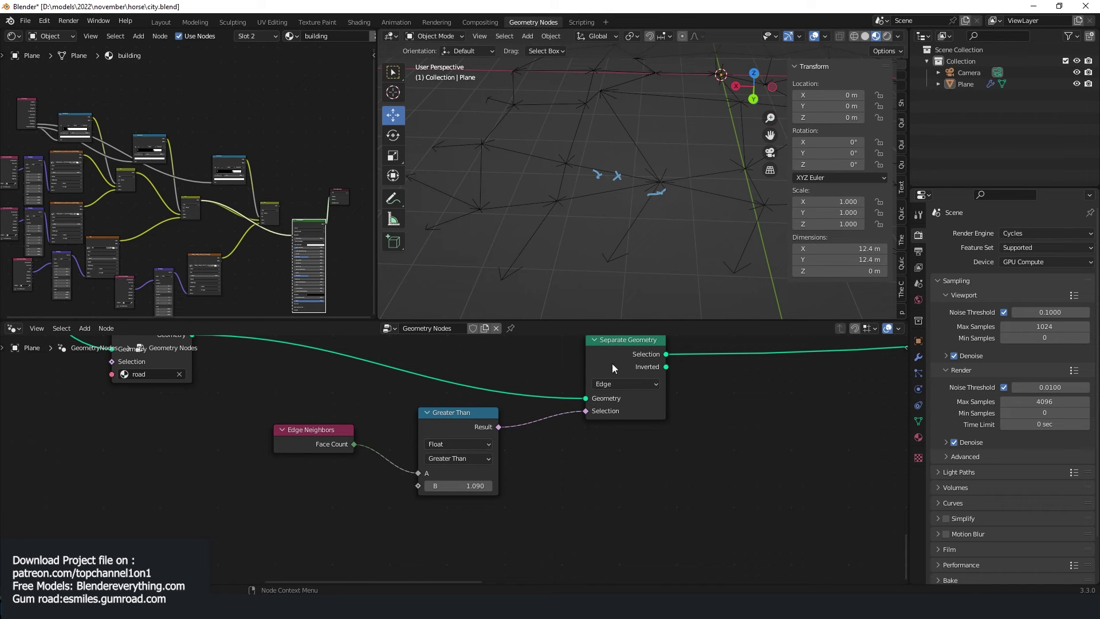
pyautogui.hotkey('ctrl', 'z')
pyautogui.keyDown('shift'); pyautogui.moveTo(644, 290); pyautogui.dragTo(662, 238, button='middle'); pyautogui.keyUp('shift')
pyautogui.scroll(2, 662, 238)
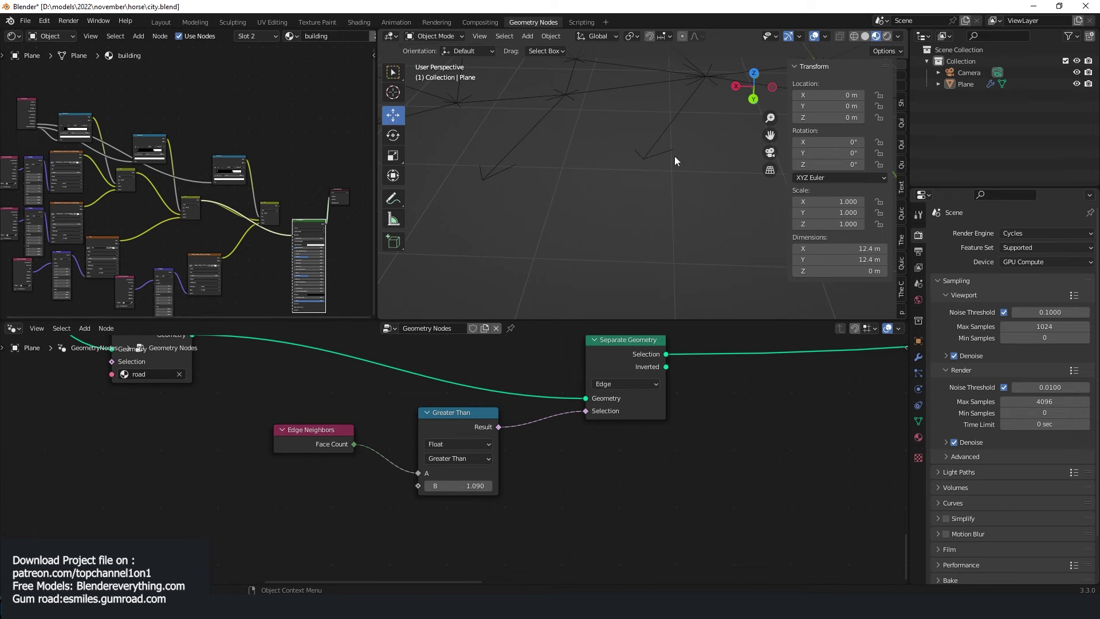
pyautogui.moveTo(675, 156); pyautogui.dragTo(661, 193, button='middle')
# Move the Separate Geometry node closer to the Greater Than comparison node
pyautogui.moveTo(616, 354); pyautogui.dragTo(590, 380)
pyautogui.scroll(-4, 688, 387)
pyautogui.moveTo(626, 383); pyautogui.dragTo(597, 368, button='middle')
pyautogui.scroll(3, 562, 377)
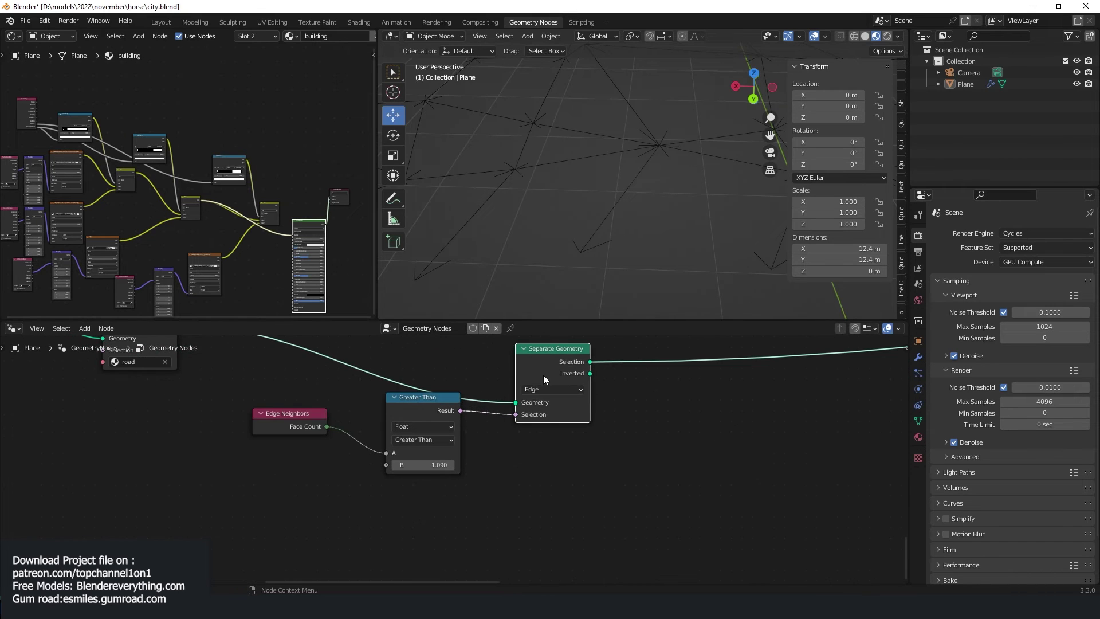
pyautogui.moveTo(543, 374); pyautogui.dragTo(562, 357)
pyautogui.moveTo(637, 434); pyautogui.dragTo(615, 443, button='middle')
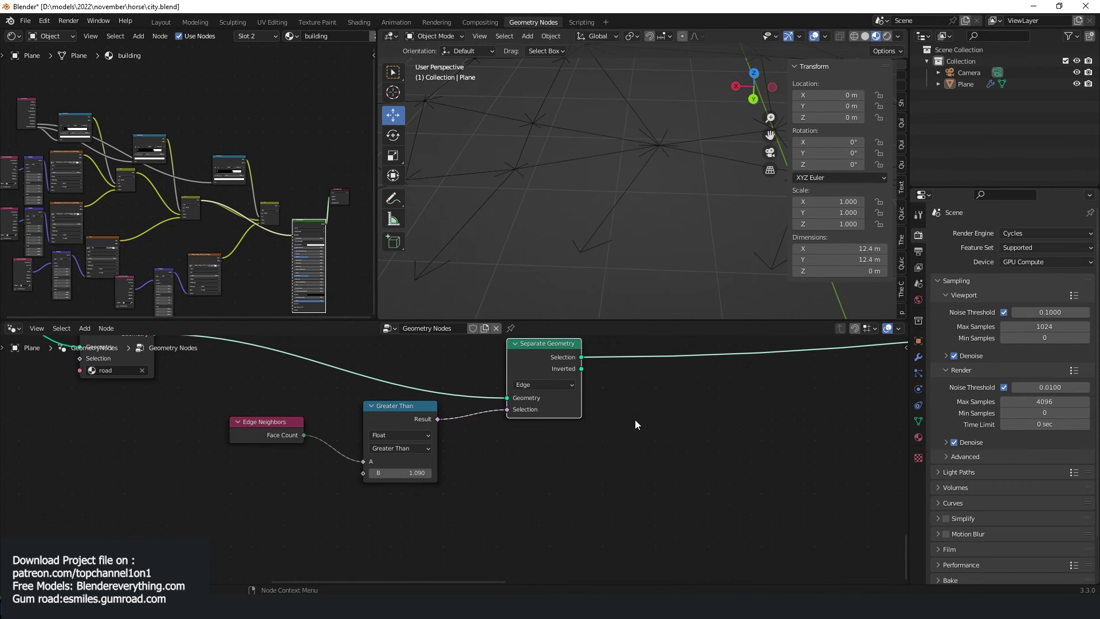
# Move Separate Geometry nearer the comparison and insert a Mesh to Curve node on its Selection output
pyautogui.hotkey('shift', 'a')
pyautogui.moveTo(536, 359); pyautogui.dragTo(522, 363)
pyautogui.hotkey('shift', 'a')
pyautogui.click(617, 344)
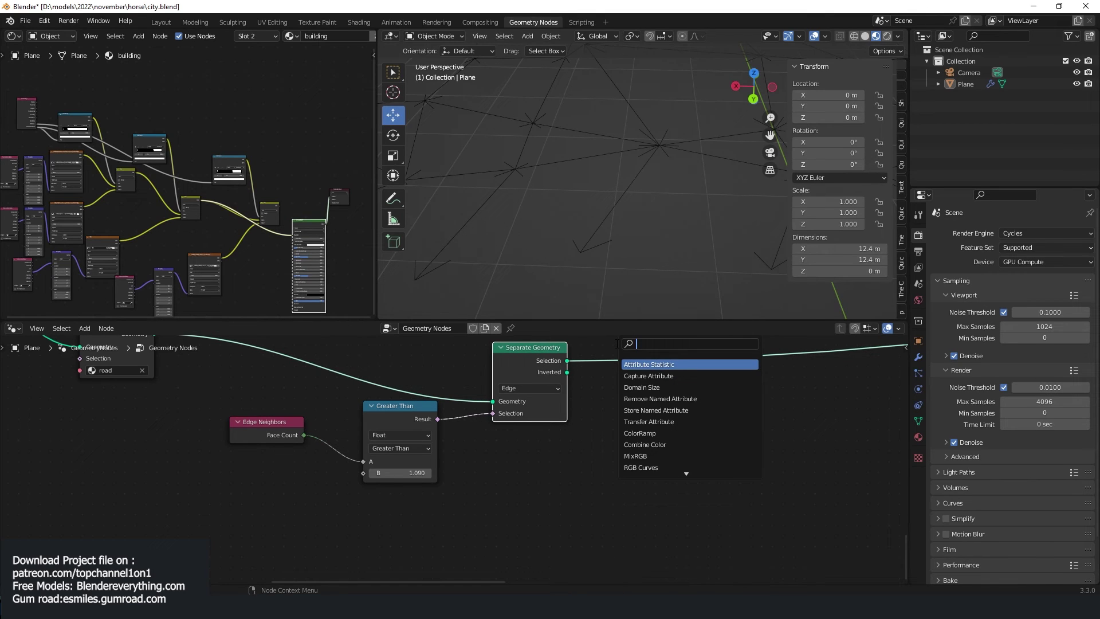
pyautogui.write('to')
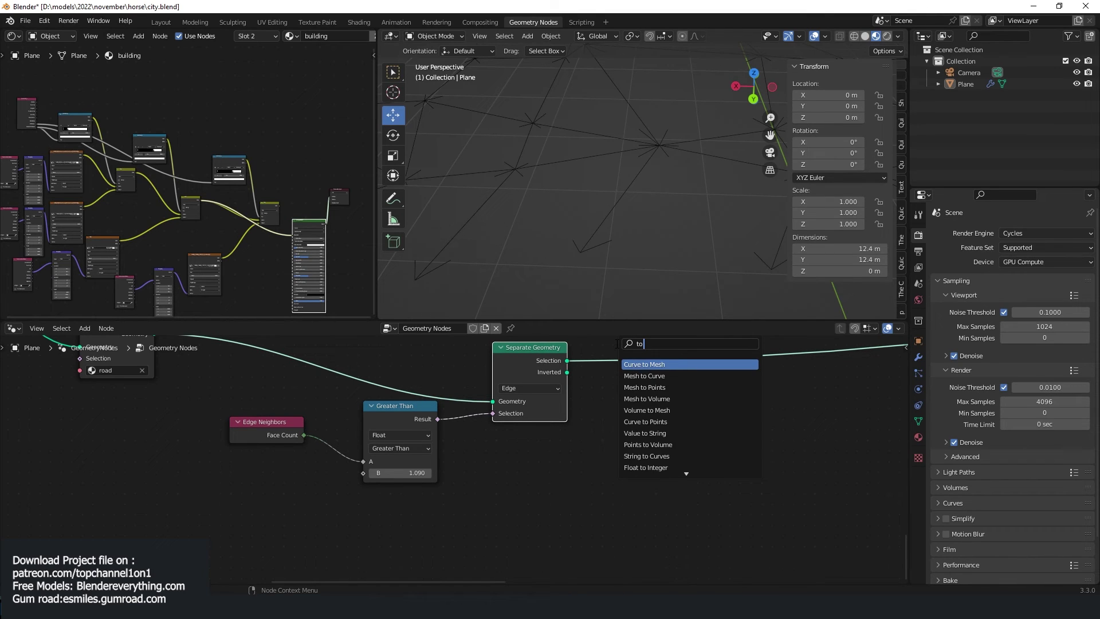
pyautogui.click(653, 376)
pyautogui.click(653, 375)
pyautogui.moveTo(672, 406); pyautogui.dragTo(583, 457, button='middle')
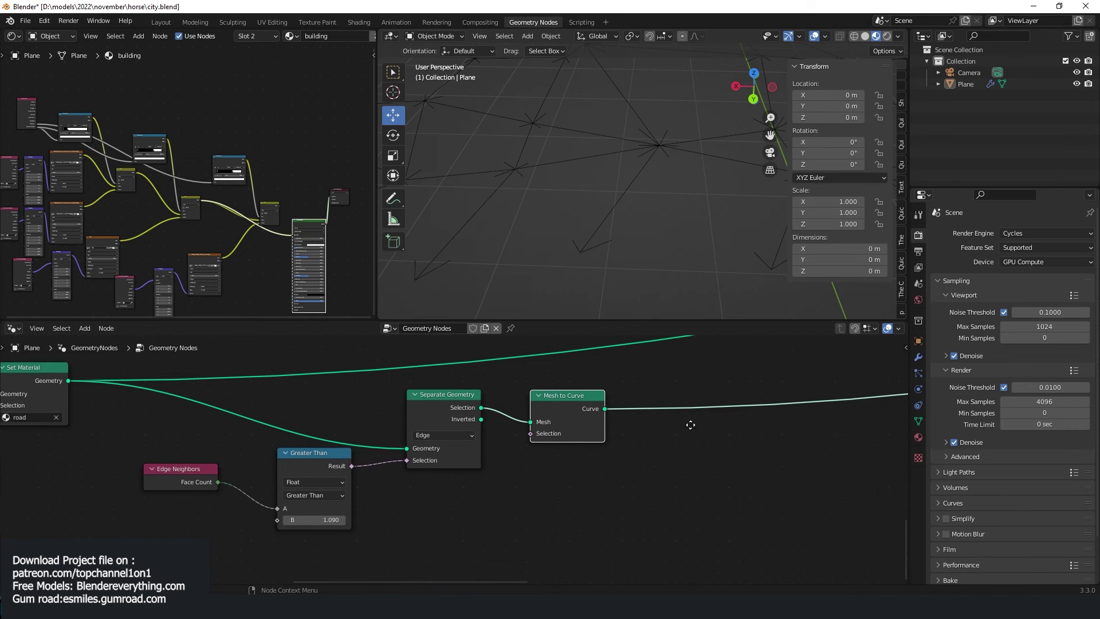
# Insert a Delete Geometry node set to Spline after Mesh to Curve and add a Spline Parameter node below
pyautogui.moveTo(690, 425); pyautogui.dragTo(614, 415, button='middle')
pyautogui.hotkey('shift', 'a')
pyautogui.click(580, 348)
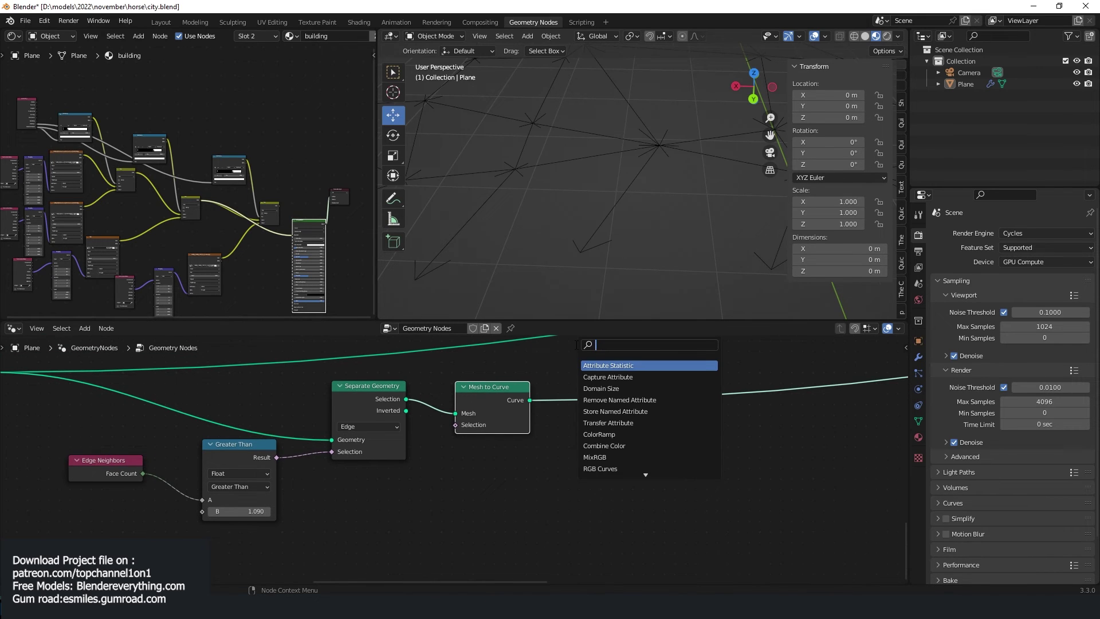
pyautogui.write('splin')
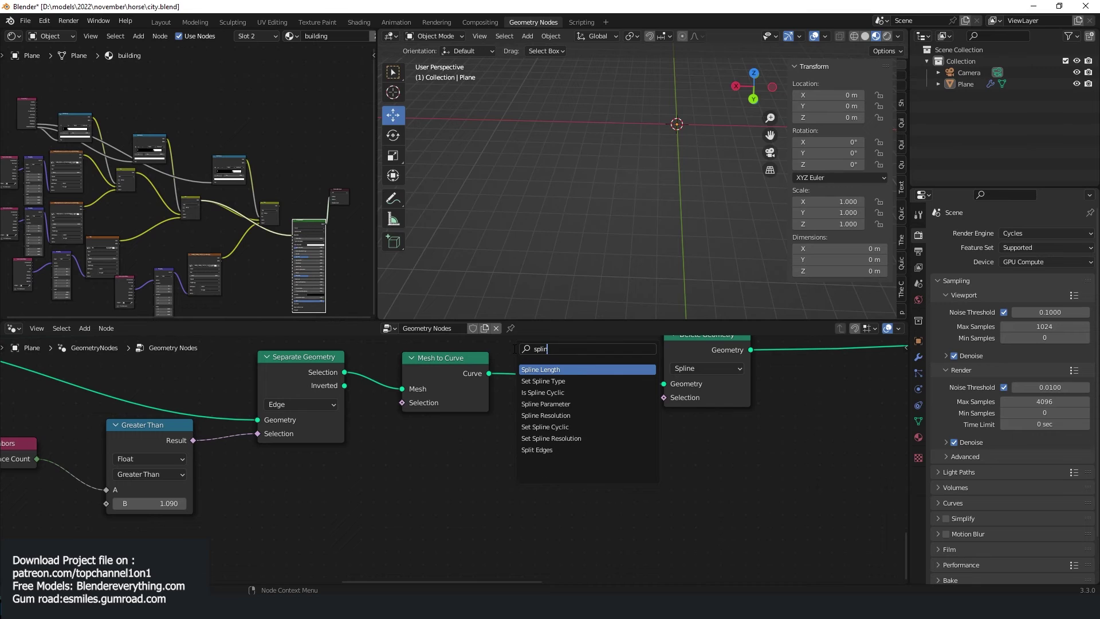
pyautogui.click(546, 404)
pyautogui.click(436, 467)
# Add a Compare node set to Less Than, linking the spline Length to A and its Result to Delete Geometry's Selection
pyautogui.scroll(1, 444, 465)
pyautogui.hotkey('shift', 'a')
pyautogui.click(565, 344)
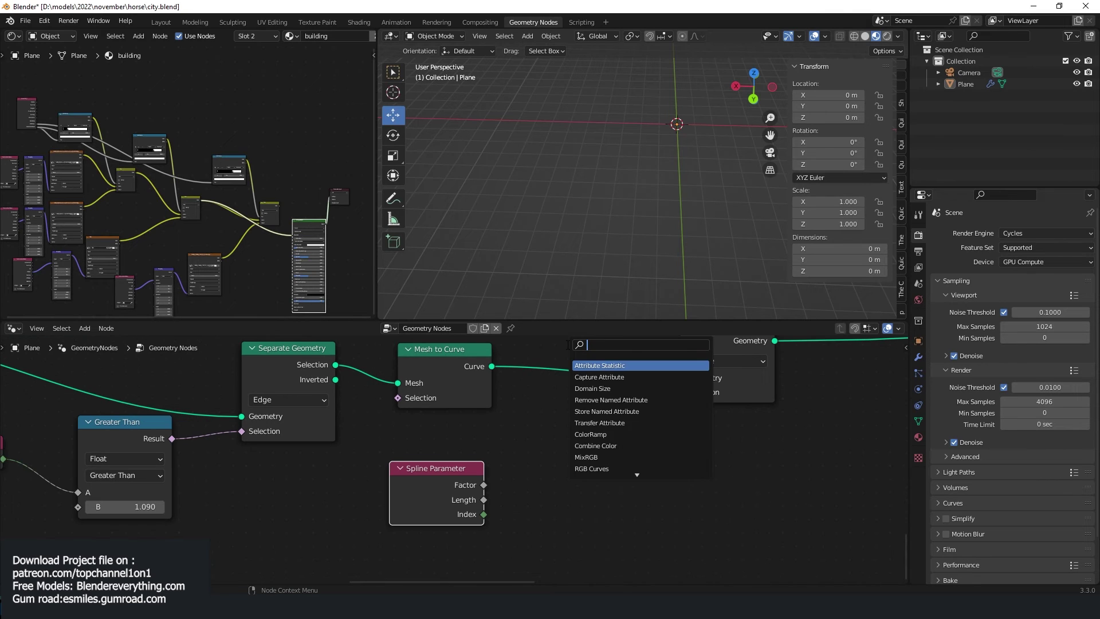
pyautogui.write('com')
pyautogui.click(586, 366)
pyautogui.click(565, 430)
pyautogui.moveTo(486, 501); pyautogui.dragTo(550, 497)
pyautogui.click(595, 477)
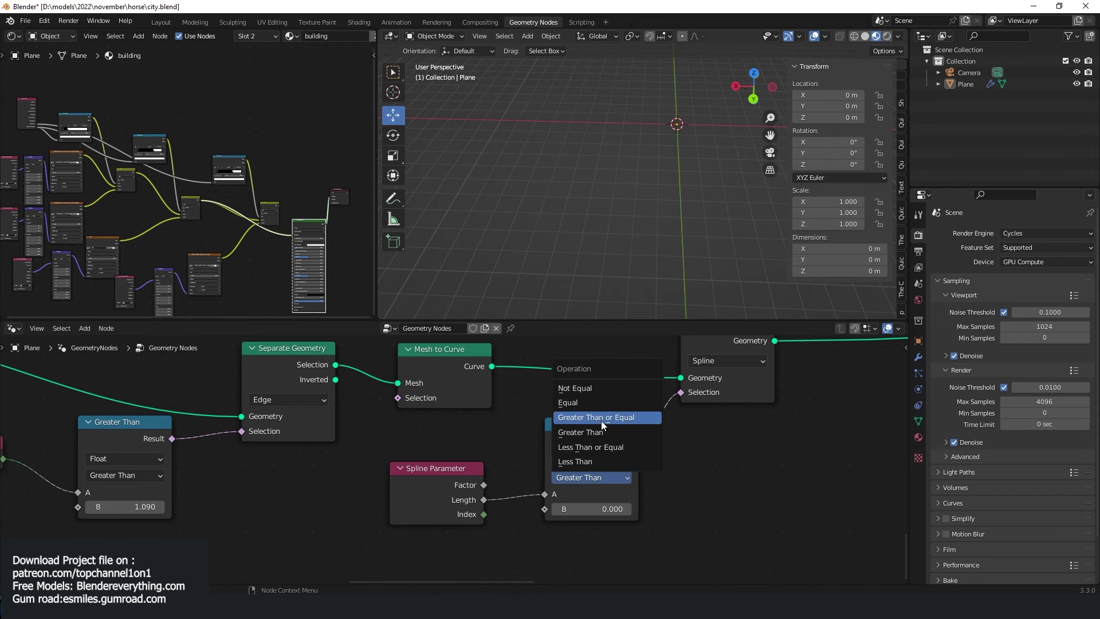
pyautogui.click(575, 461)
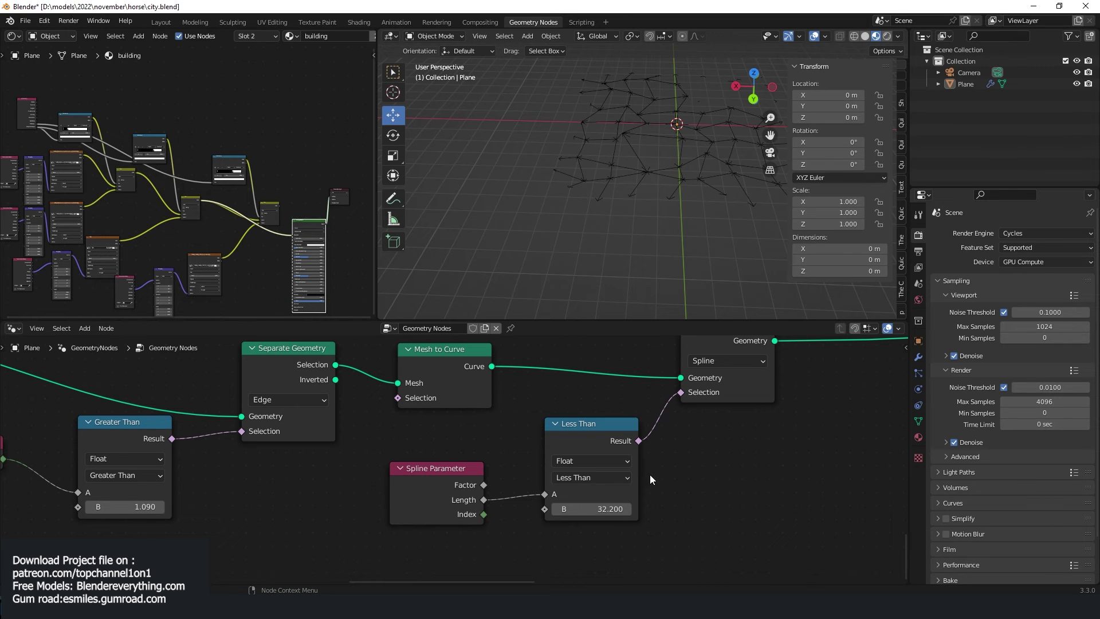
# Try the spline length comparison as Greater Than with a B value of 34.270
pyautogui.click(594, 476)
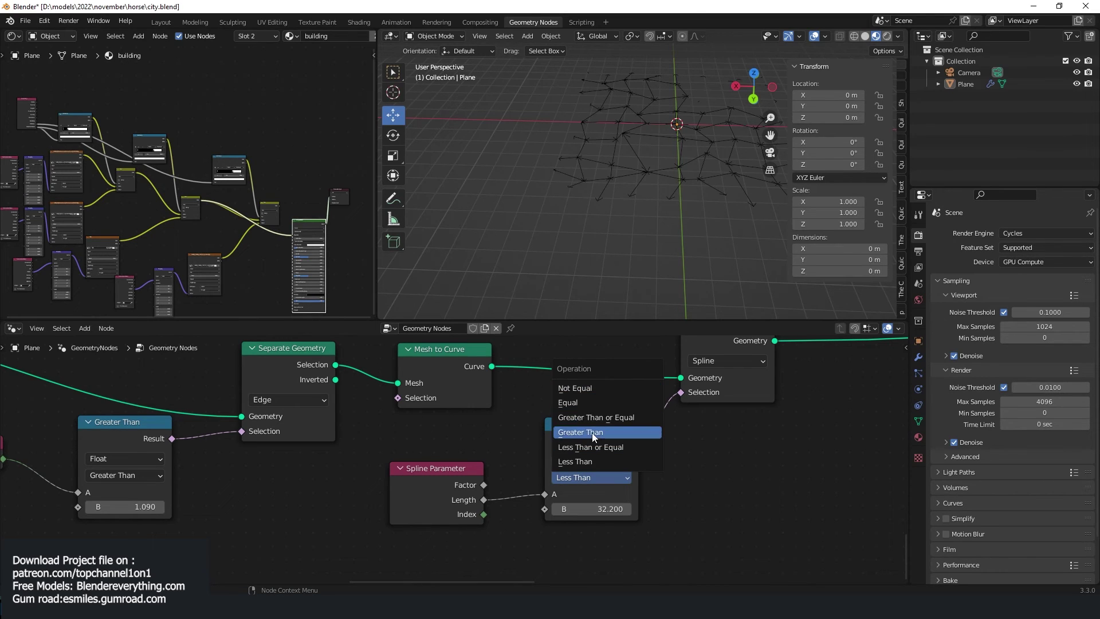
pyautogui.click(593, 433)
pyautogui.click(593, 508)
pyautogui.write('1.2')
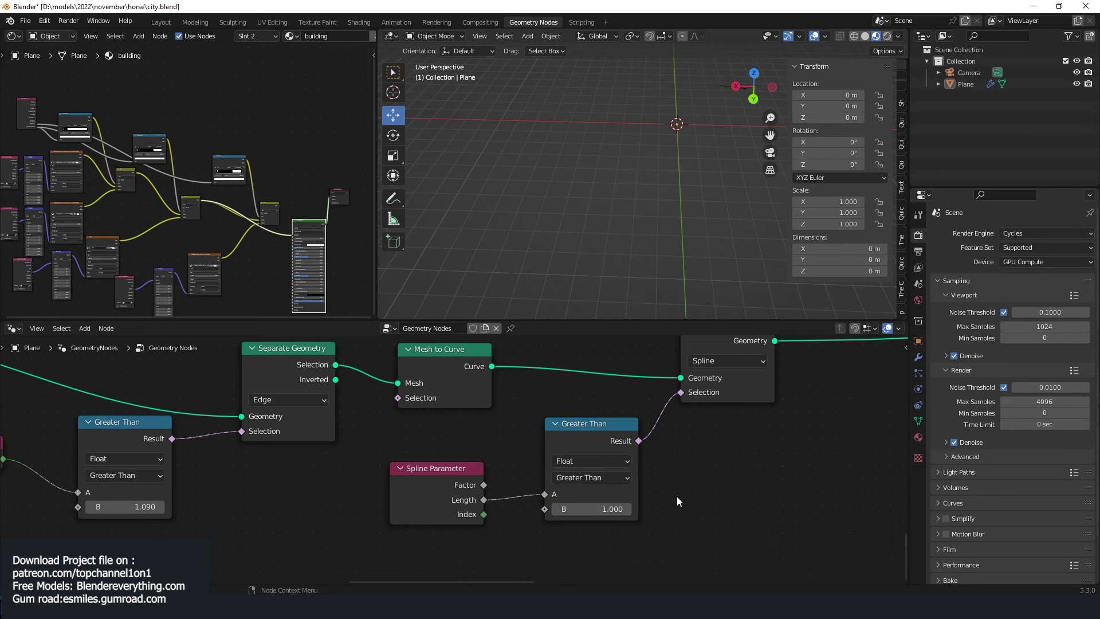
pyautogui.press('Return')
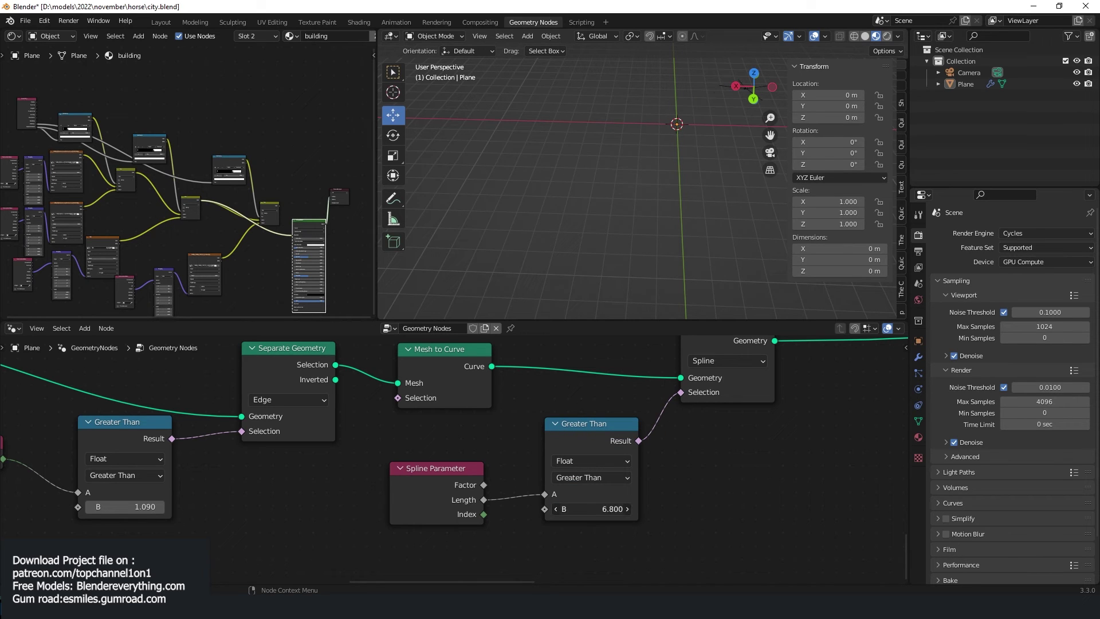
pyautogui.moveTo(590, 509); pyautogui.dragTo(596, 509)
pyautogui.scroll(-2, 597, 428)
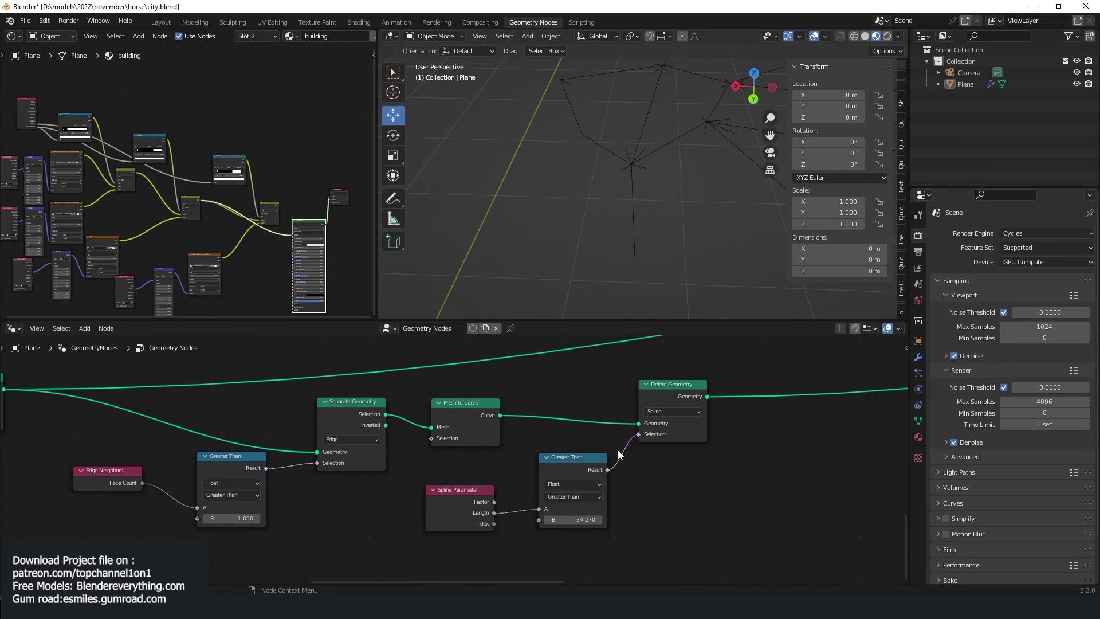
# Move Mesh to Curve, Delete Geometry and the spline length nodes away from Separate Geometry to make room between them
pyautogui.moveTo(725, 373); pyautogui.dragTo(452, 538)
pyautogui.moveTo(469, 419); pyautogui.dragTo(698, 384)
pyautogui.click(717, 381)
pyautogui.scroll(1, 695, 376)
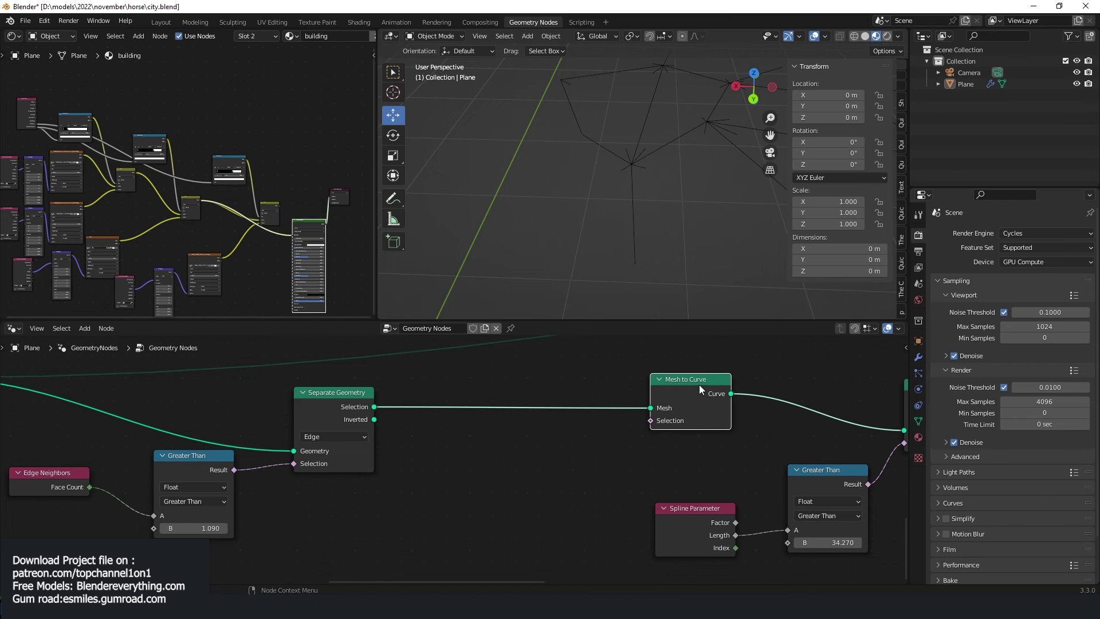
# Insert a Split Edges node between Separate Geometry and Mesh to Curve
pyautogui.hotkey('shift', 'a')
pyautogui.click(552, 376)
pyautogui.write('splin')
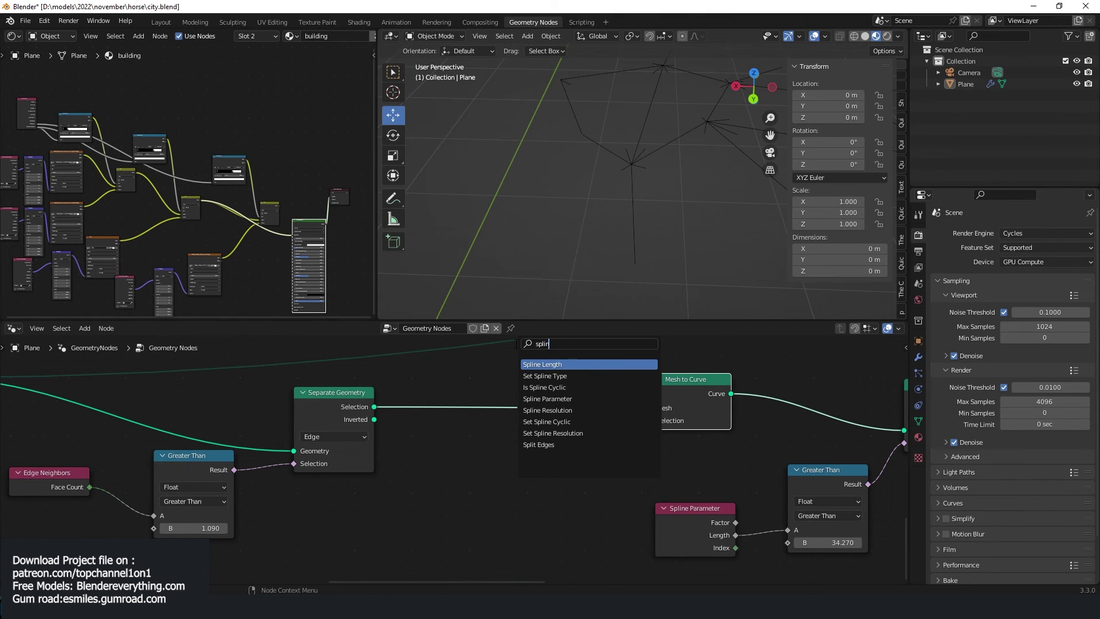
pyautogui.press('BackSpace')
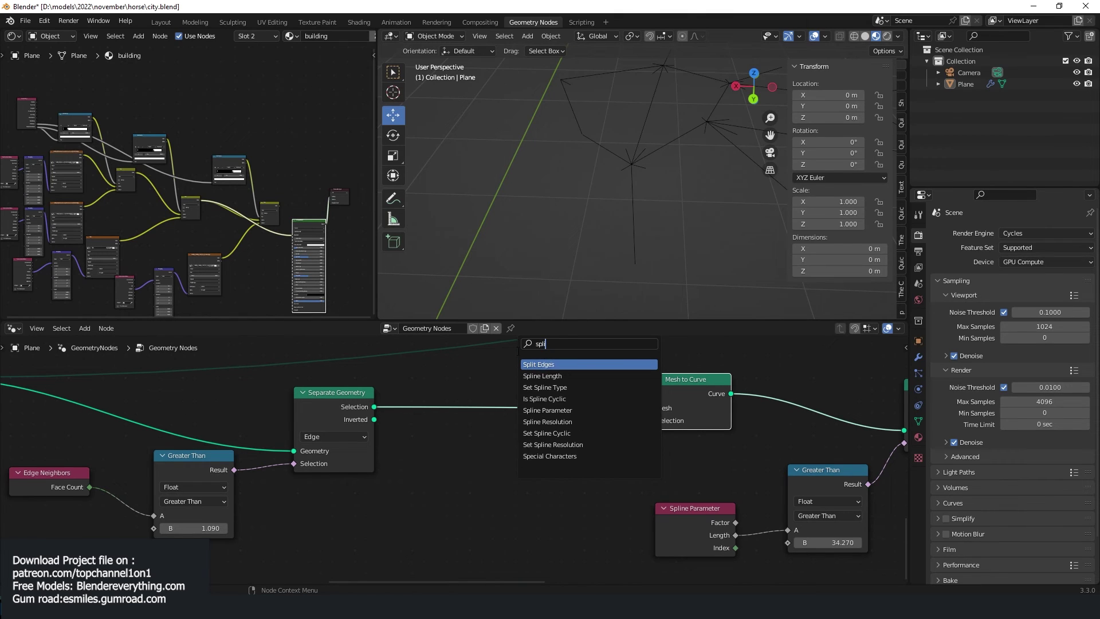
pyautogui.press('Return')
pyautogui.click(508, 393)
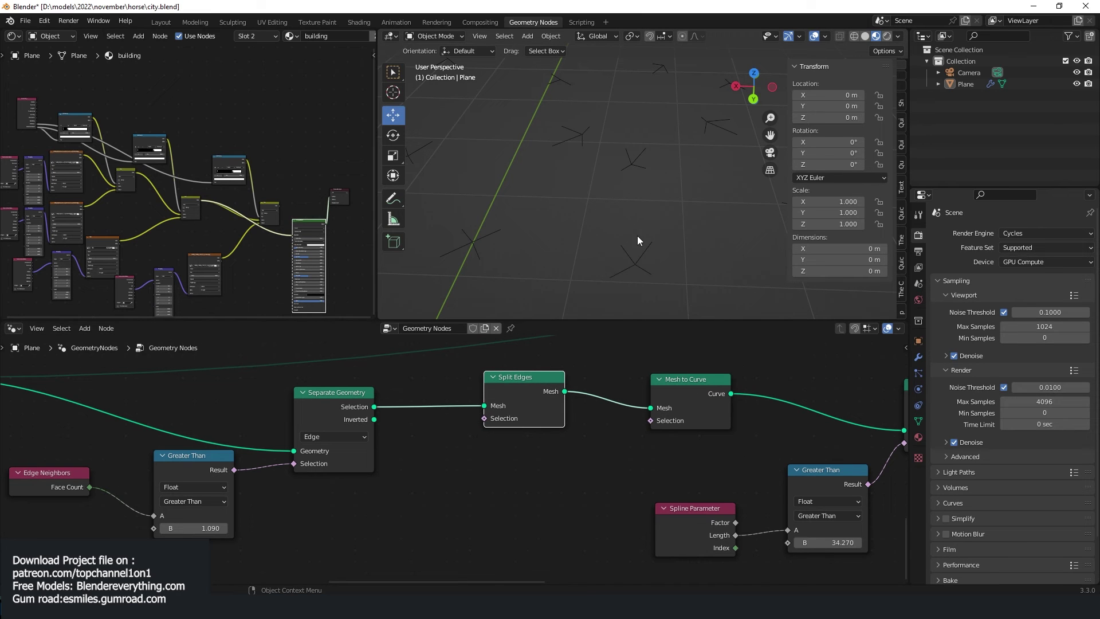
# Switch the spline length comparison to Less Than and set its B value to 63.400
pyautogui.scroll(-5, 637, 239)
pyautogui.scroll(-1, 808, 453)
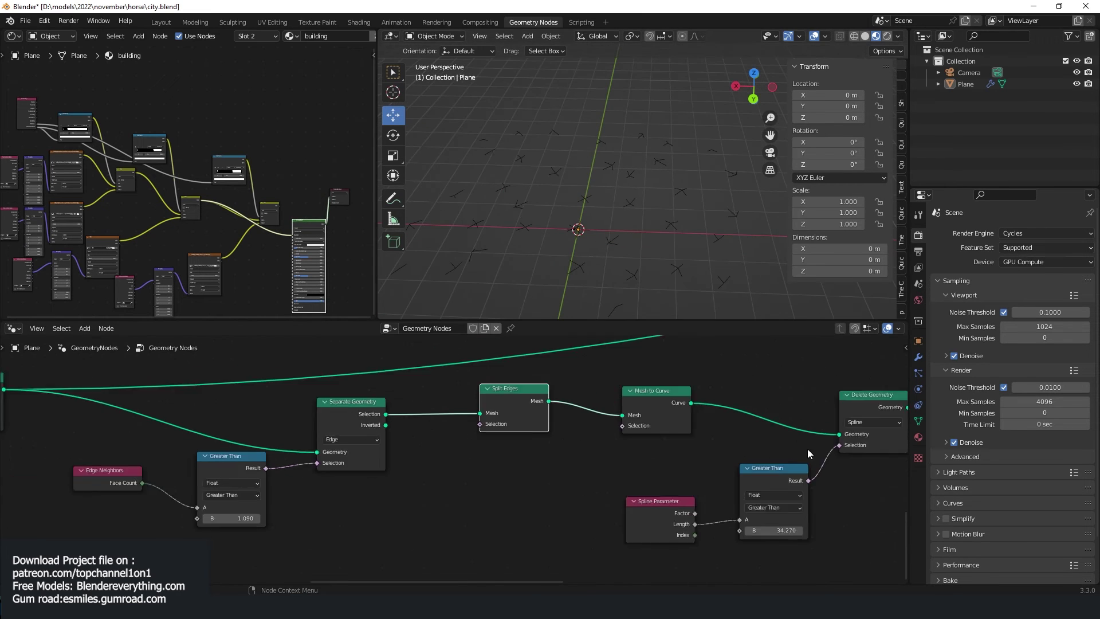
pyautogui.scroll(-2, 807, 449)
pyautogui.moveTo(803, 447); pyautogui.dragTo(603, 403, button='middle')
pyautogui.scroll(4, 776, 386)
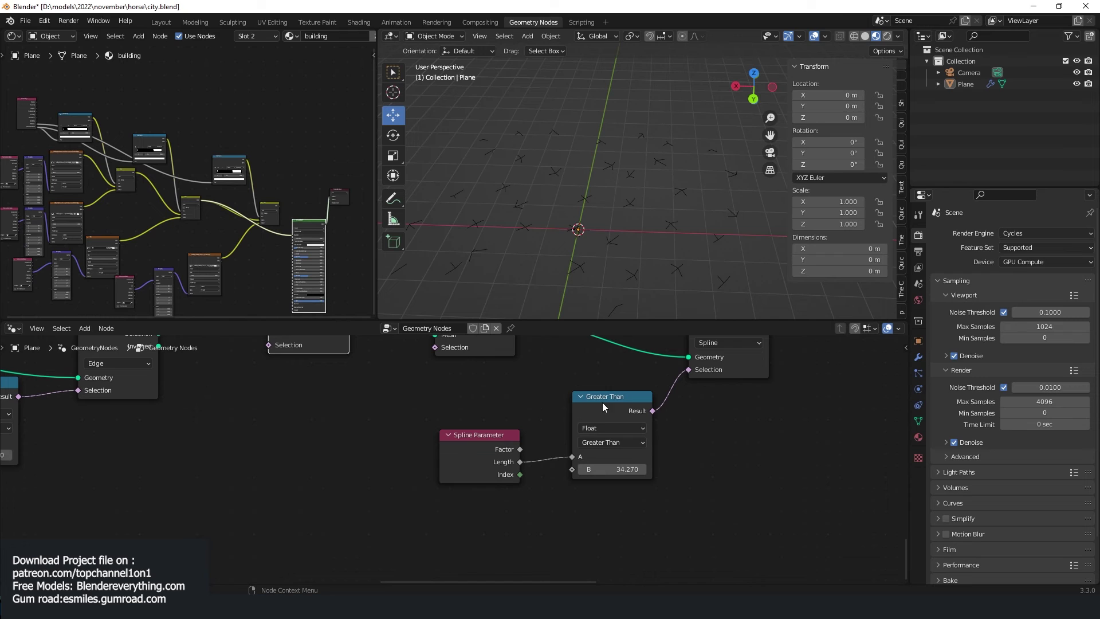
pyautogui.click(619, 443)
pyautogui.click(611, 456)
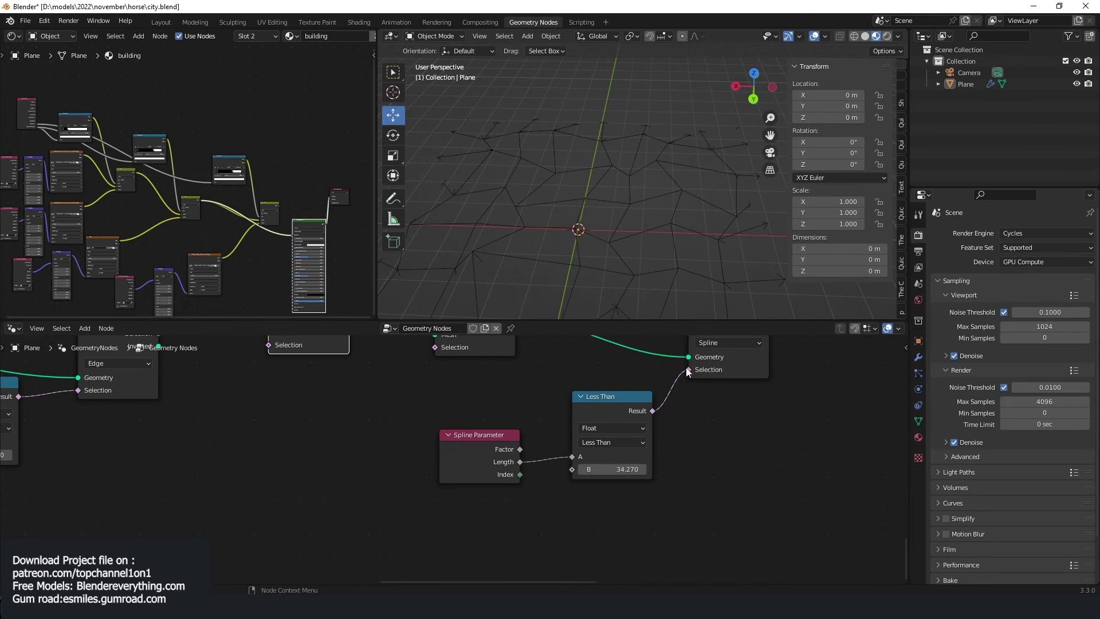
pyautogui.click(632, 469)
pyautogui.write('1')
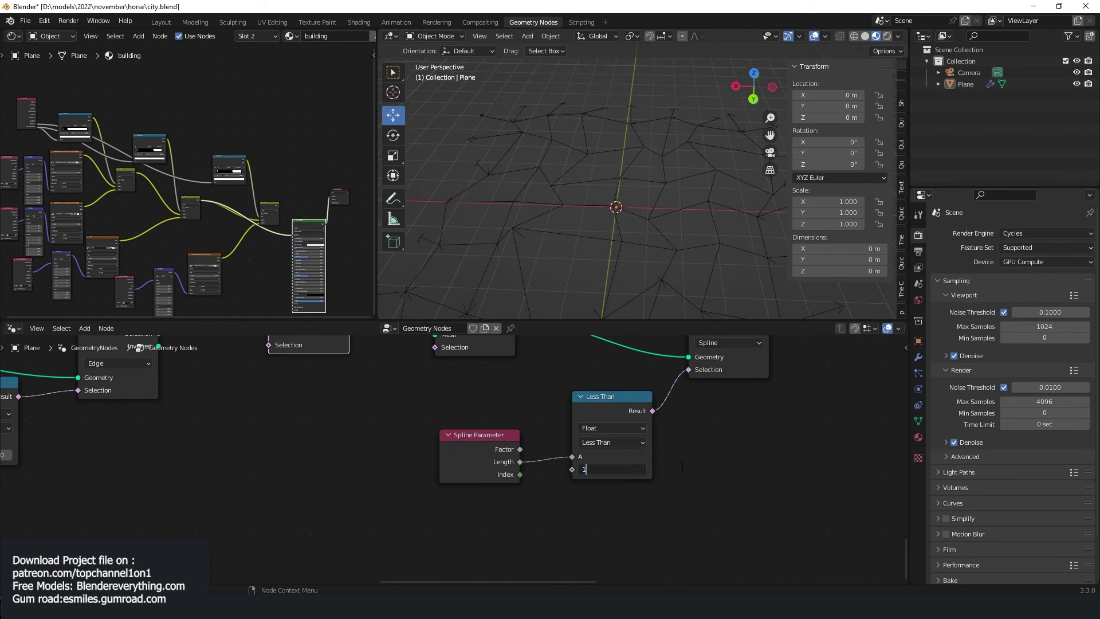
pyautogui.press('Return')
pyautogui.moveTo(618, 473); pyautogui.dragTo(638, 472)
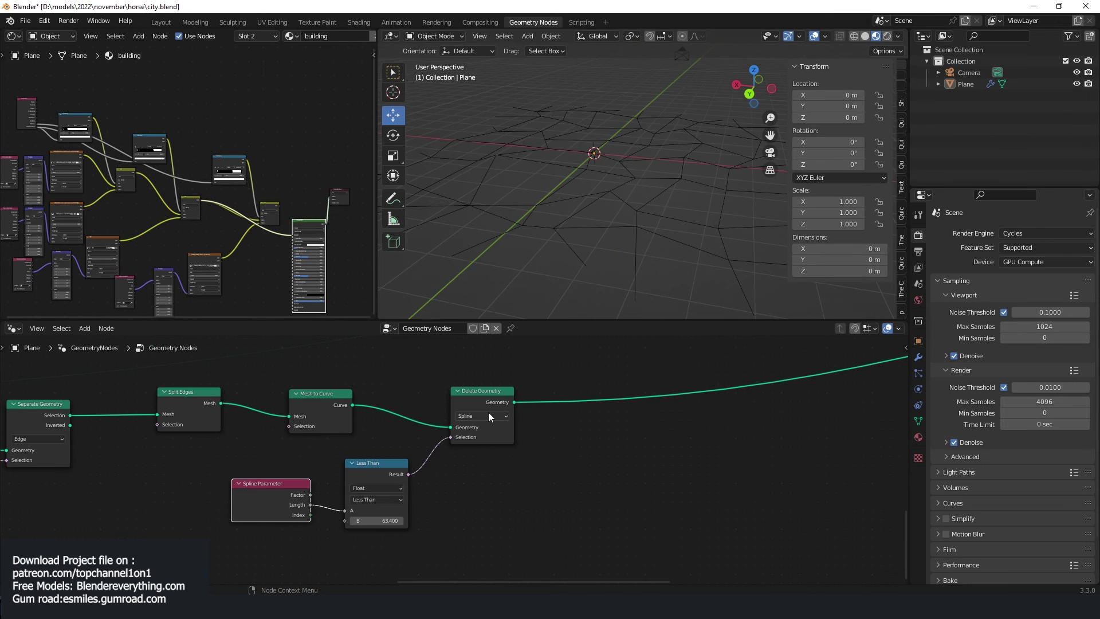
# Move Delete Geometry closer to Mesh to Curve and insert a Resample Curve node on its output
pyautogui.moveTo(497, 410); pyautogui.dragTo(460, 403)
pyautogui.hotkey('shift', 'a')
pyautogui.click(582, 347)
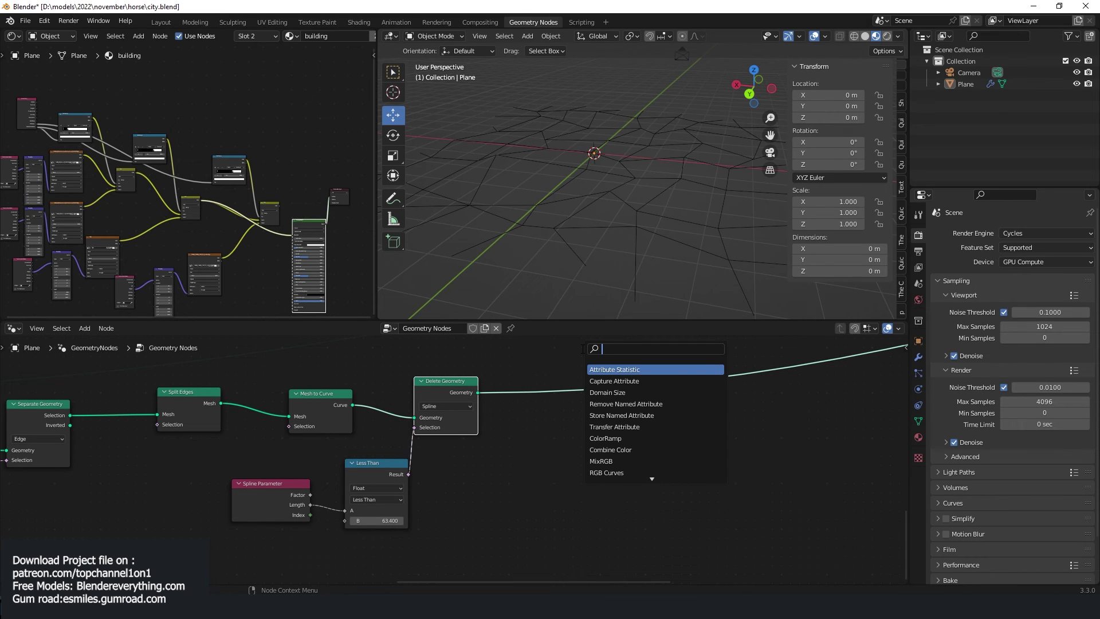
pyautogui.write('res')
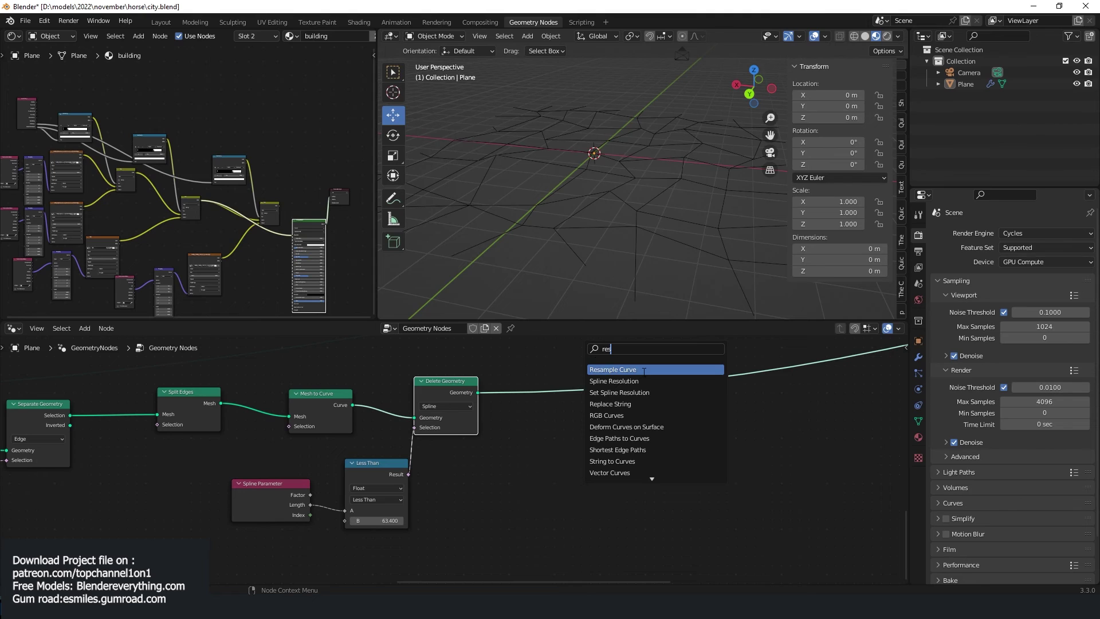
pyautogui.click(644, 372)
pyautogui.click(566, 384)
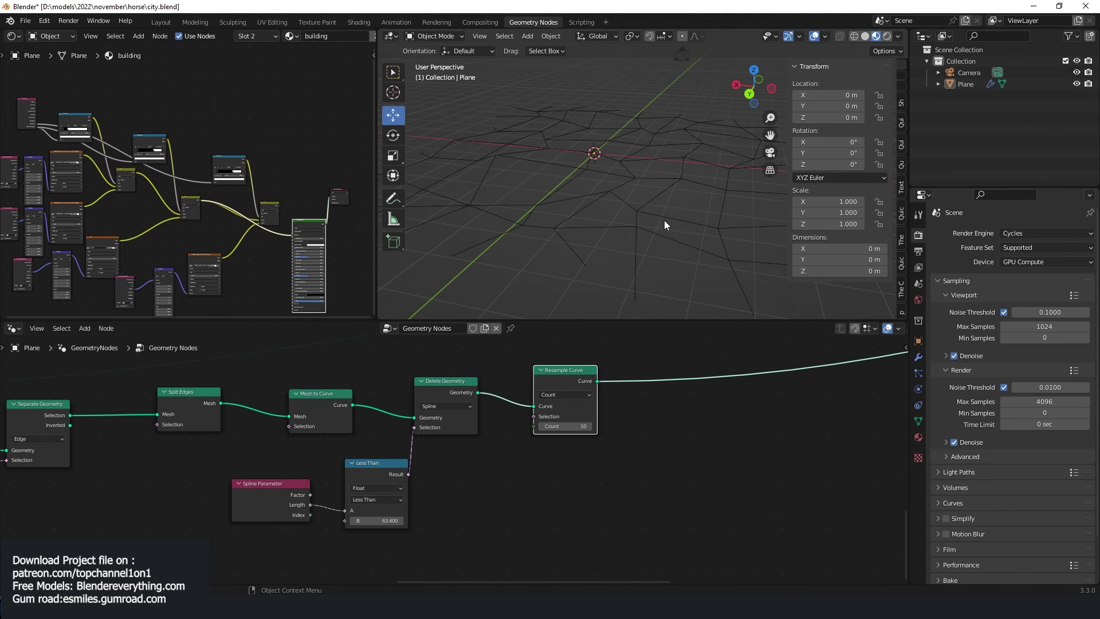
# Search all categories of the asset library for "car" and add the van to the scene, moving it off the 3D cursor
pyautogui.scroll(-2, 454, 459)
pyautogui.click(902, 288)
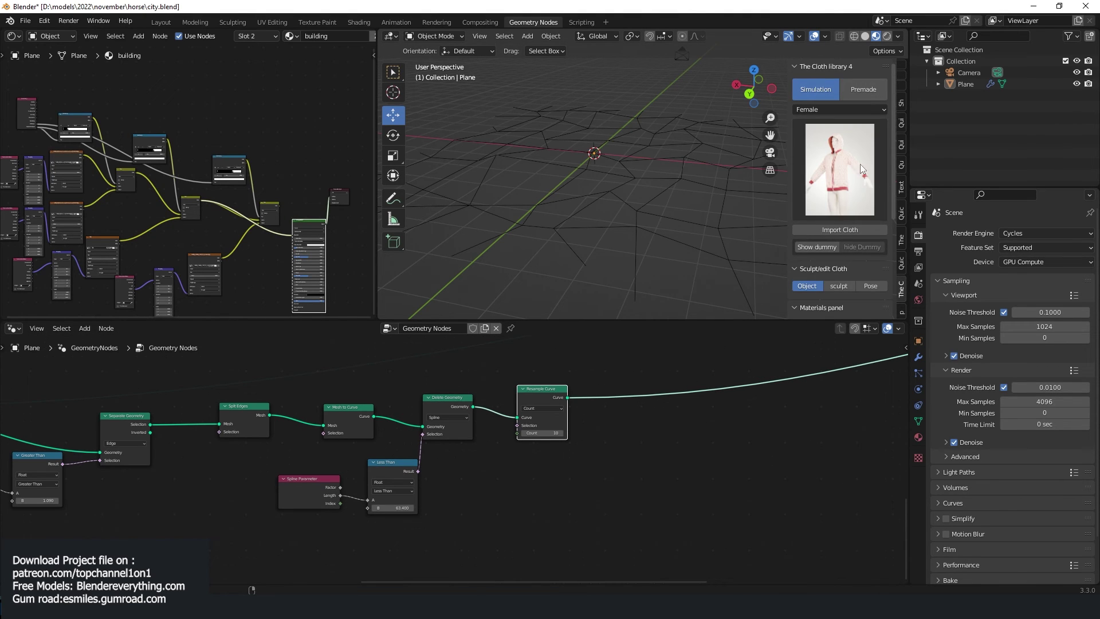
pyautogui.click(902, 243)
pyautogui.click(806, 149)
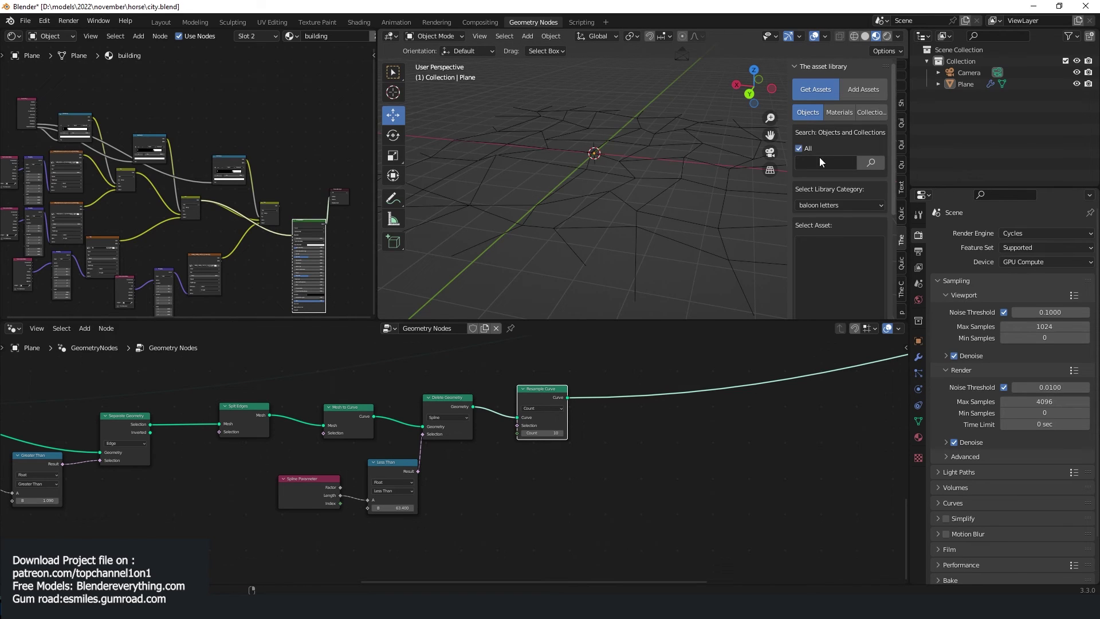
pyautogui.click(821, 161)
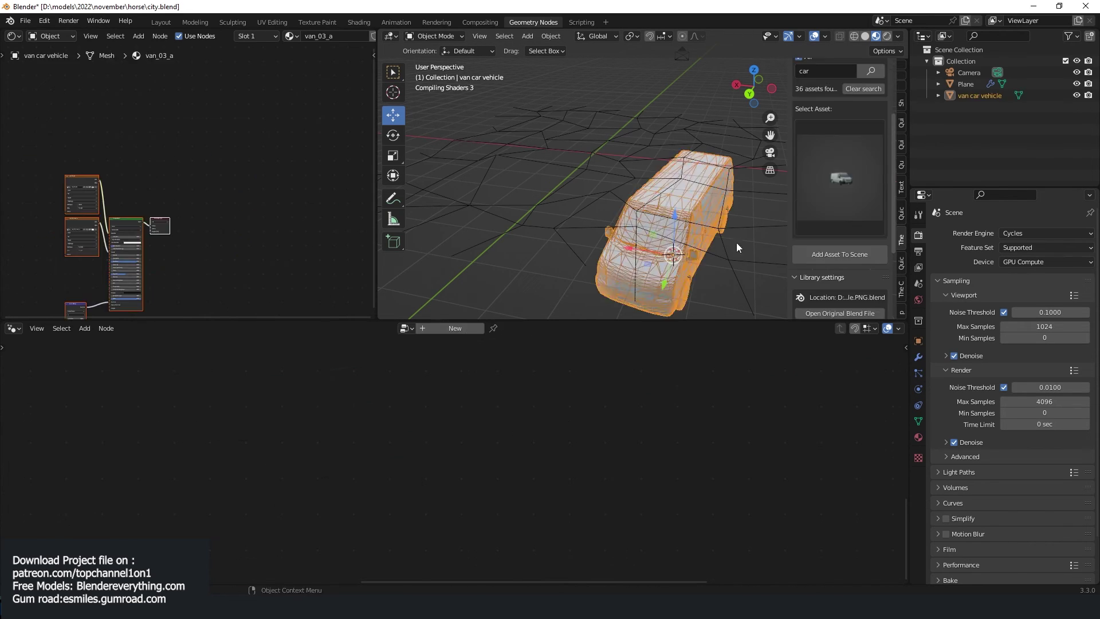
pyautogui.click(688, 215)
# Add the red sport car and the blue sport car from the asset library to the scene
pyautogui.click(830, 229)
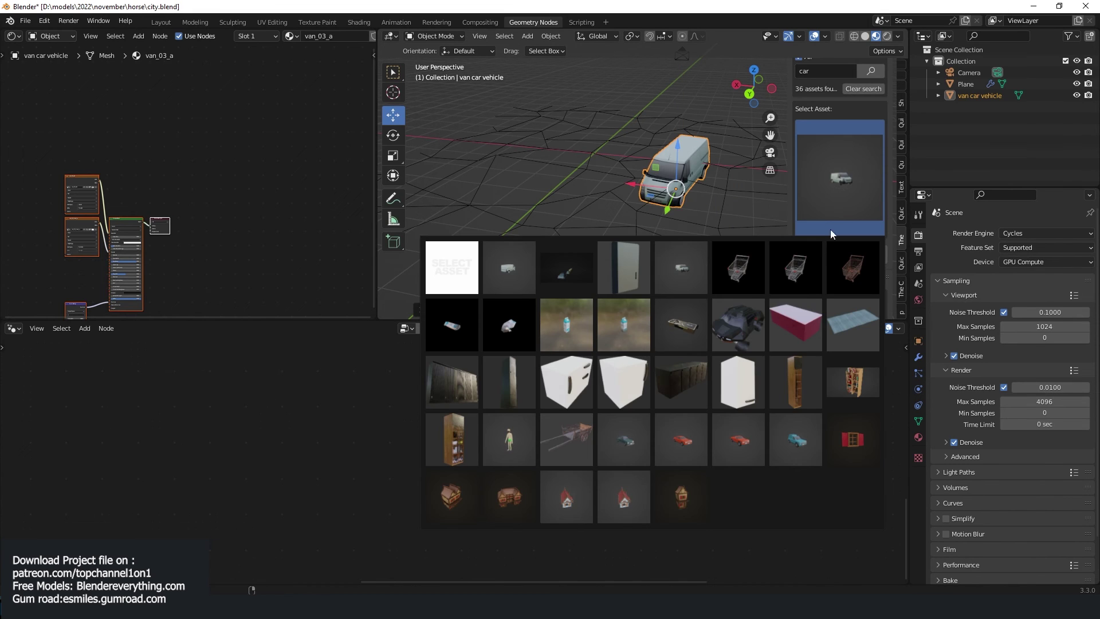
pyautogui.click(733, 442)
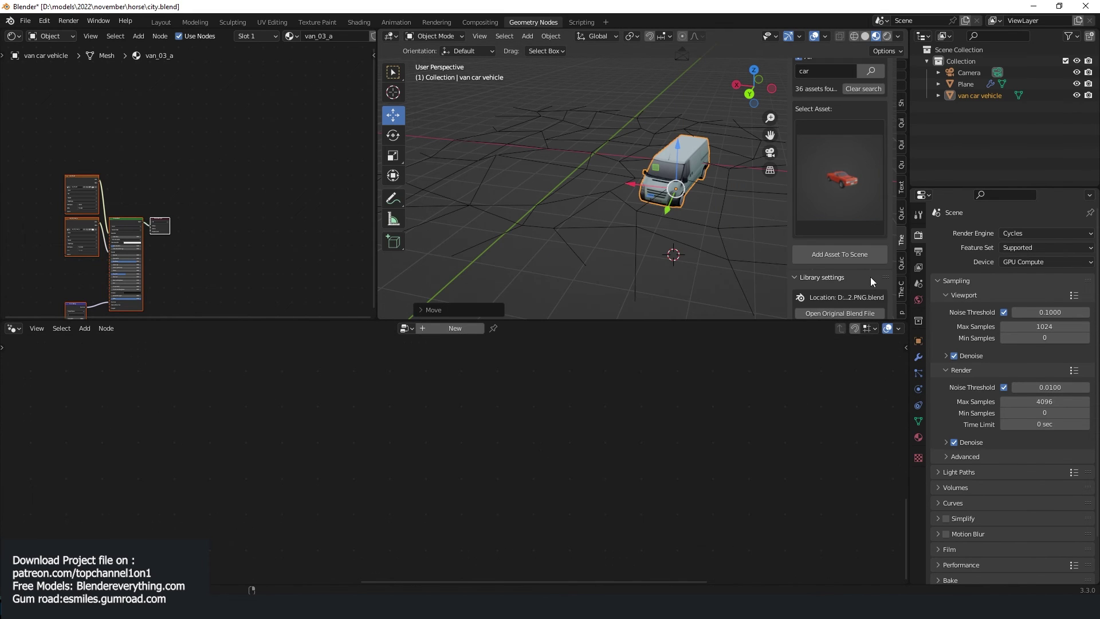
pyautogui.click(860, 258)
pyautogui.click(830, 230)
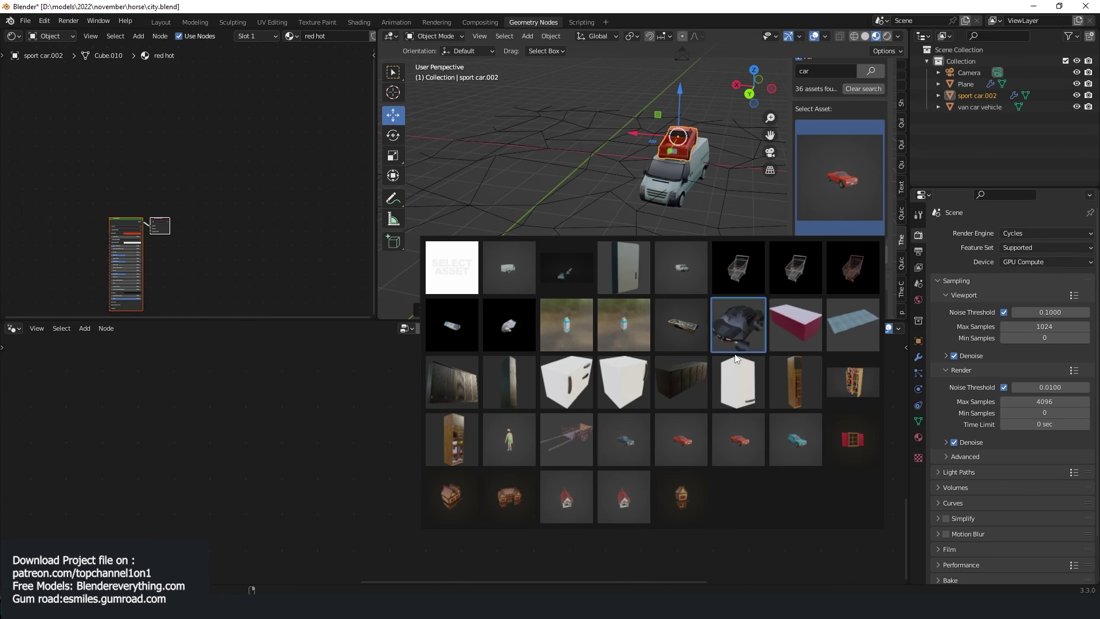
pyautogui.click(796, 442)
pyautogui.click(858, 254)
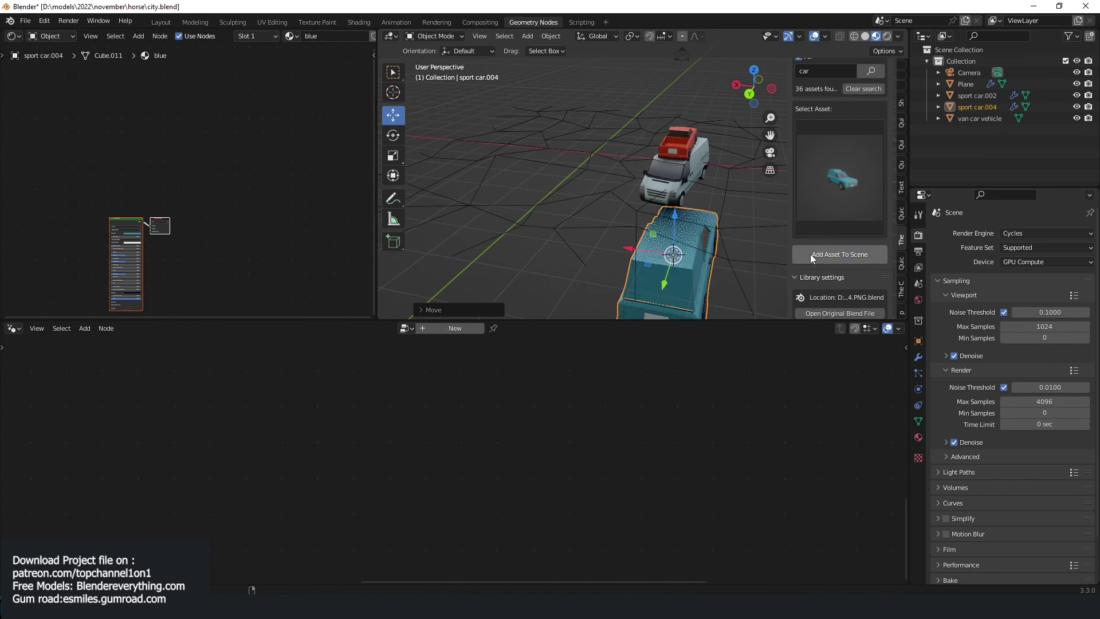
# Move the van and both sport cars into a new collection named cars
pyautogui.keyDown('shift'); pyautogui.click(671, 165); pyautogui.keyUp('shift')
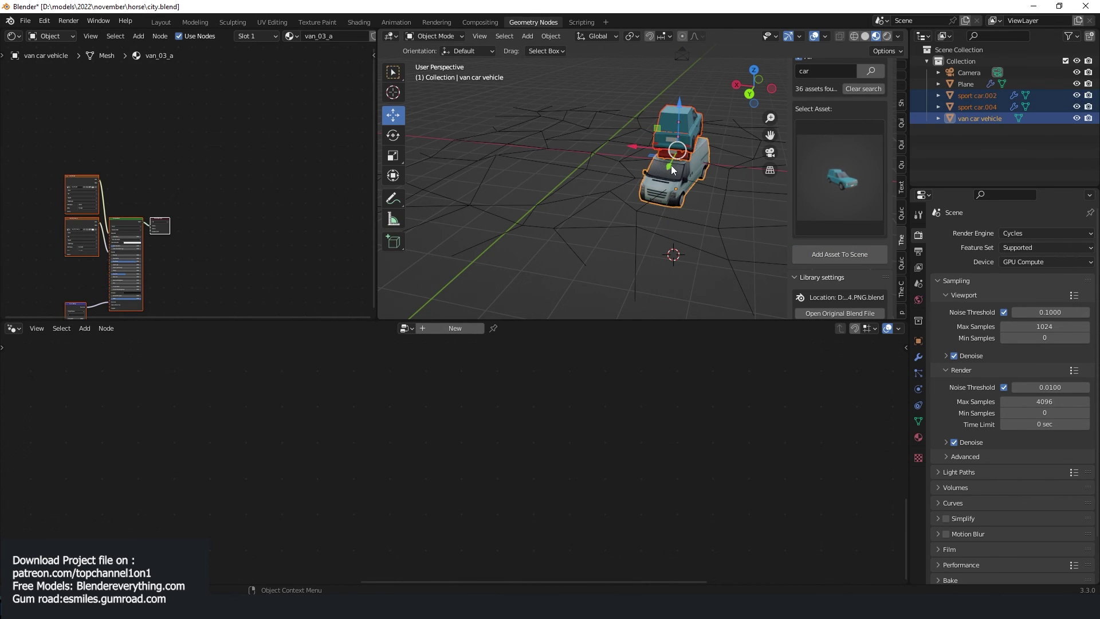
pyautogui.press('m')
pyautogui.click(672, 165)
pyautogui.write('cars')
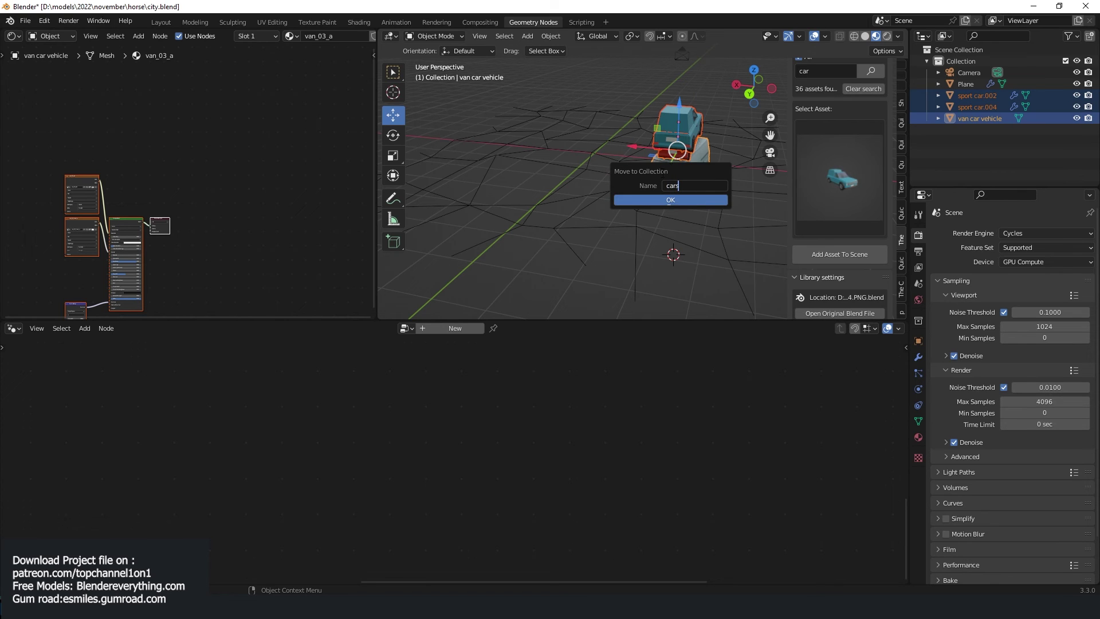
pyautogui.press('Return')
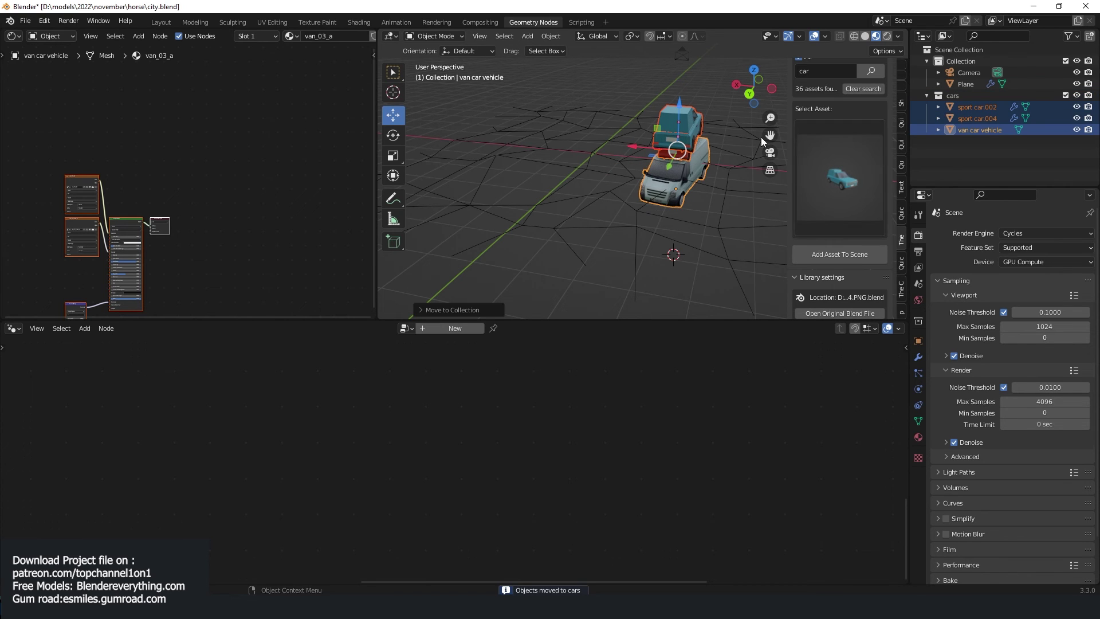
# Exclude the cars collection from the view layer and select the Plane object again
pyautogui.click(1066, 95)
pyautogui.click(975, 84)
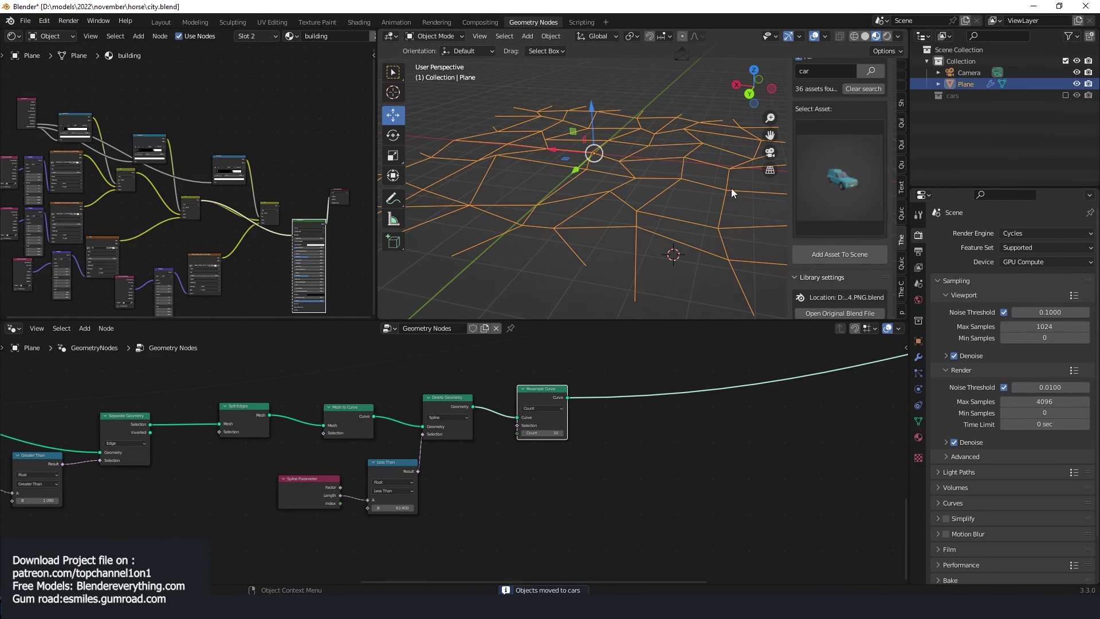
# Bring the cars collection into the node tree and feed its geometry into an Instance on Points node inserted after Resample Curve
pyautogui.moveTo(952, 96); pyautogui.dragTo(563, 479)
pyautogui.scroll(4, 587, 463)
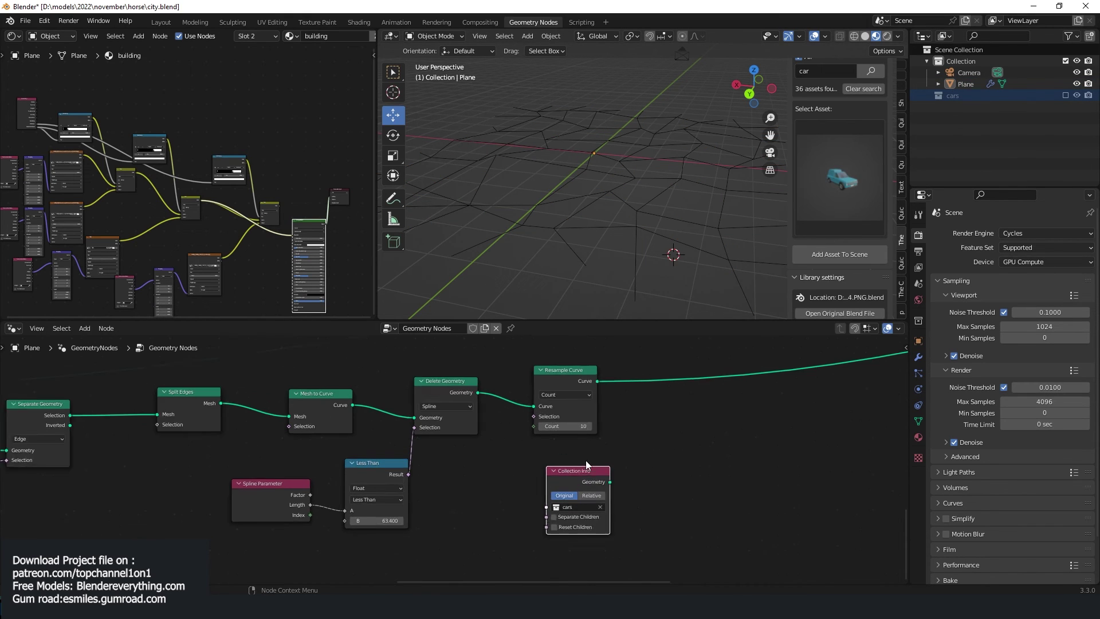
pyautogui.hotkey('shift', 'a')
pyautogui.click(661, 349)
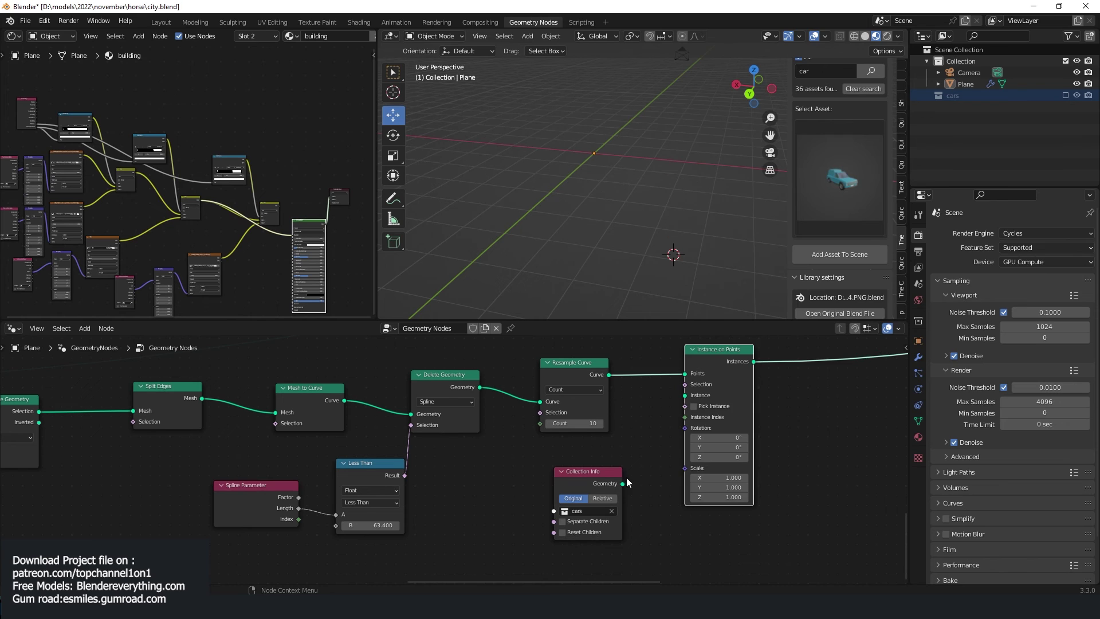
pyautogui.moveTo(622, 484); pyautogui.dragTo(686, 395)
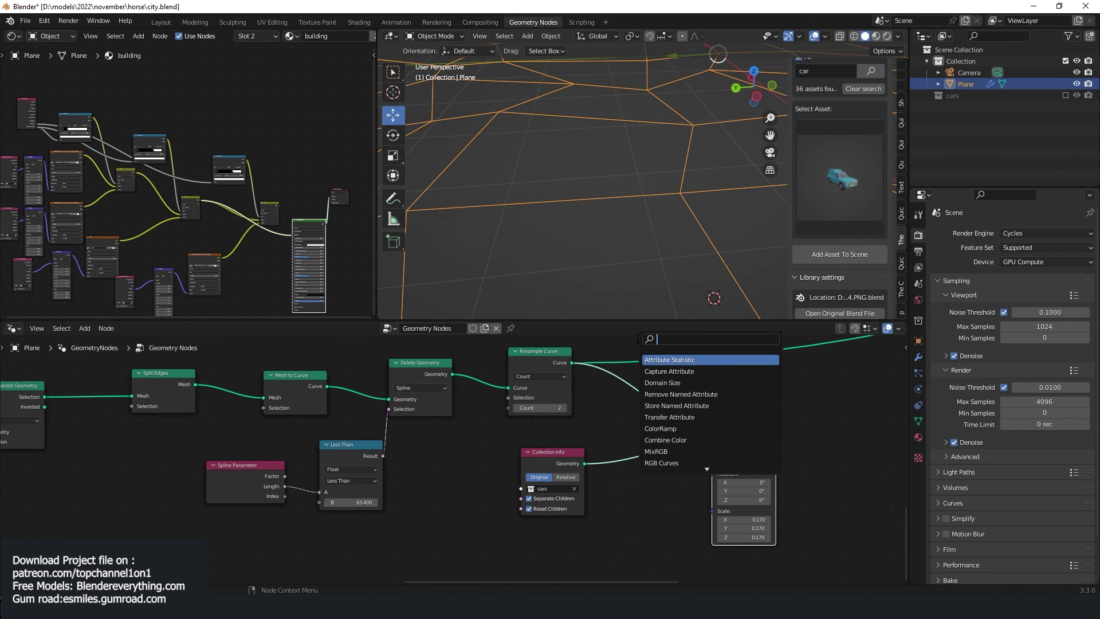
# Replace the Resample Curve node with Curve to Points, set its count to 6 and preview the Instance on Points output
pyautogui.write('to poi')
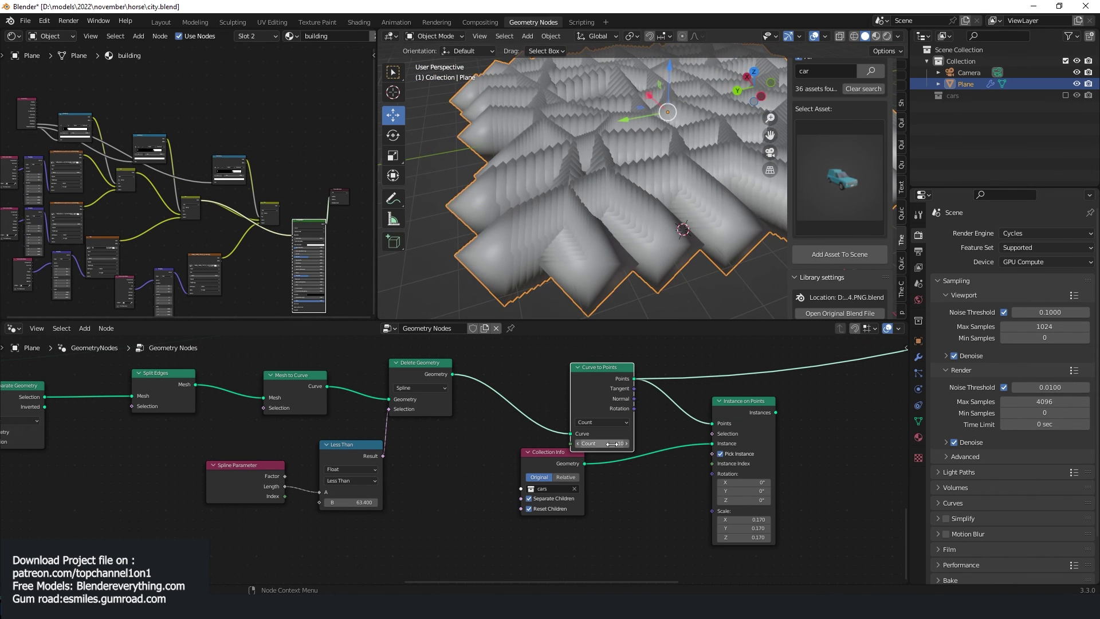
pyautogui.moveTo(604, 443)
pyautogui.mouseDown()
pyautogui.moveTo(582, 443)
pyautogui.moveTo(614, 442)
pyautogui.mouseUp()
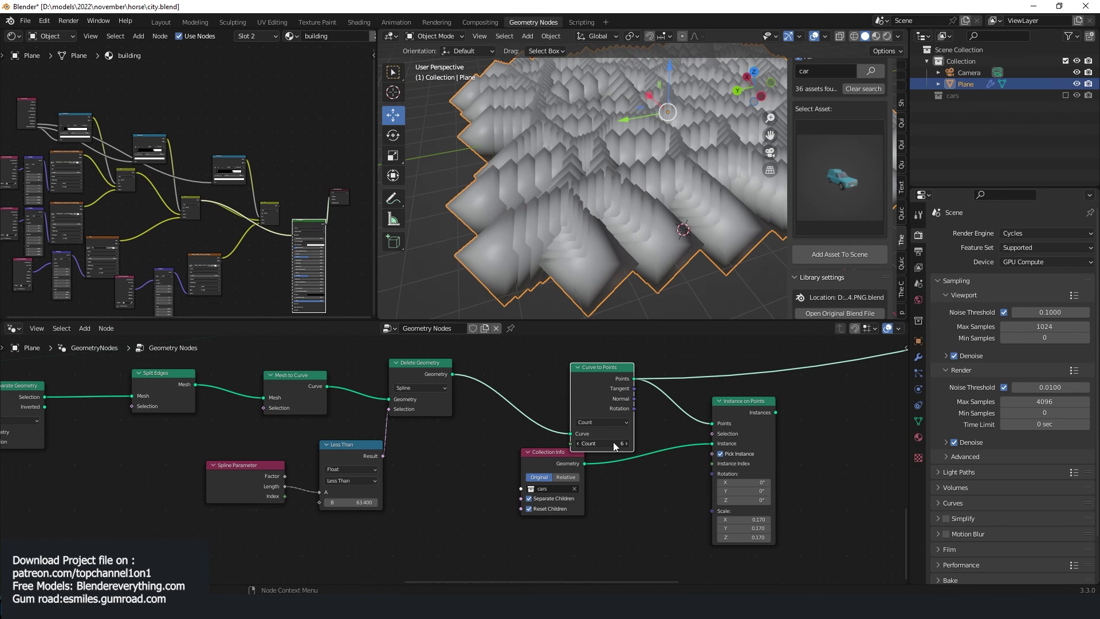
pyautogui.keyDown('ctrl'); pyautogui.keyDown('shift'); pyautogui.click(754, 404); pyautogui.keyUp('shift'); pyautogui.keyUp('ctrl')
# Show the instanced cars in Material Preview shading and lower the Curve to Points count to 4
pyautogui.scroll(3, 653, 229)
pyautogui.click(665, 228)
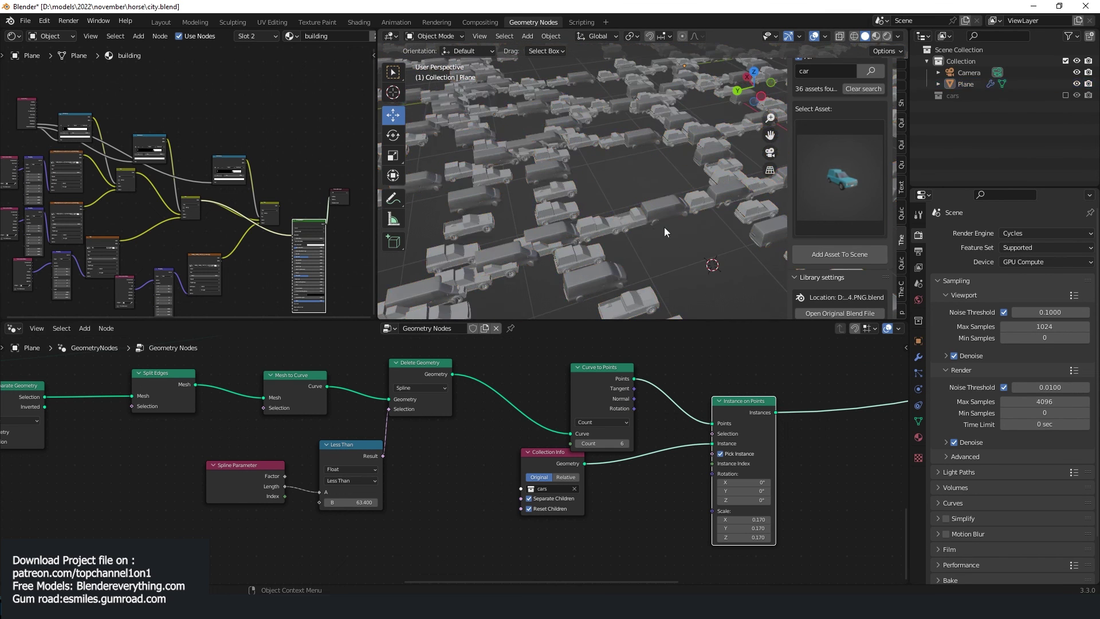
pyautogui.click(876, 36)
pyautogui.moveTo(706, 152); pyautogui.dragTo(642, 143, button='middle')
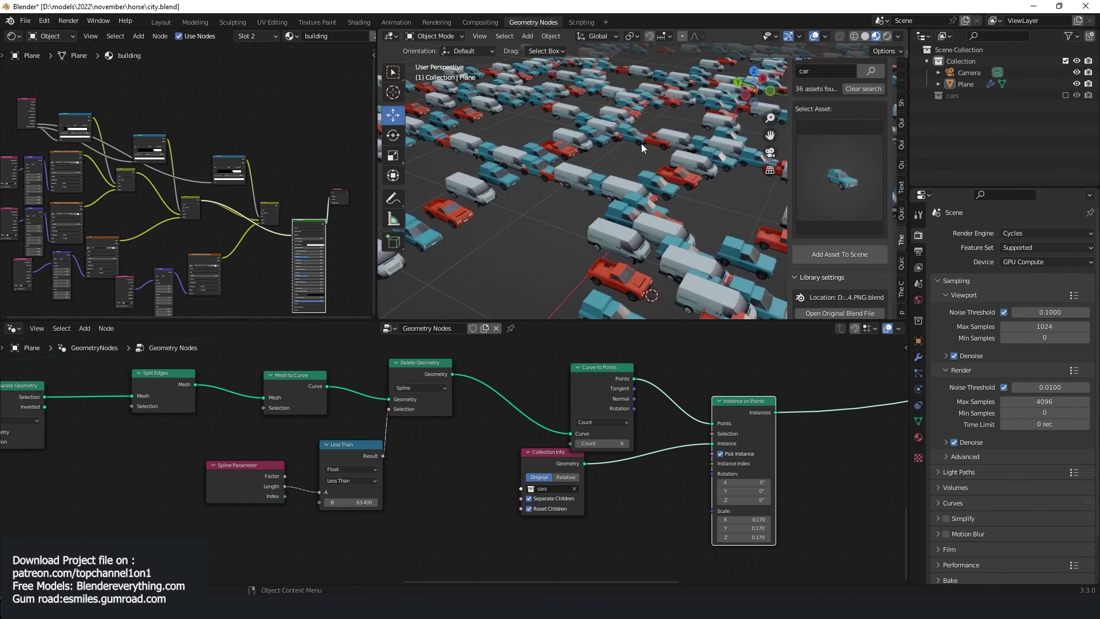
pyautogui.moveTo(619, 443); pyautogui.dragTo(599, 443)
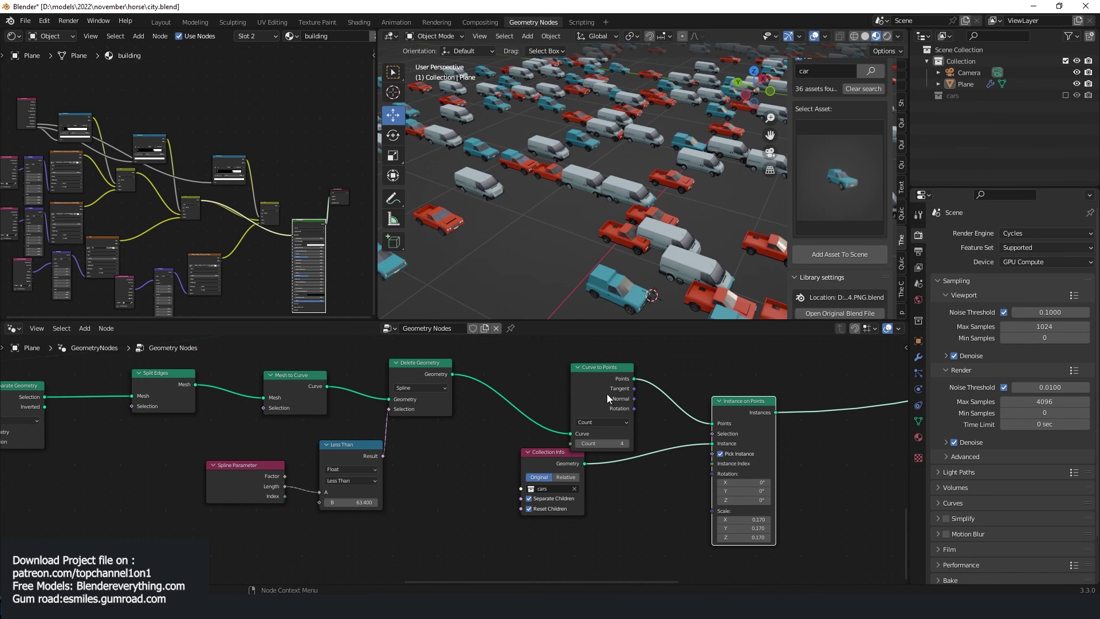
# Orient the cars along the roads by routing the Curve to Points tangent through Align Euler to Vector into the Instance on Points rotation
pyautogui.moveTo(626, 401); pyautogui.dragTo(713, 473)
pyautogui.press('KP_7')
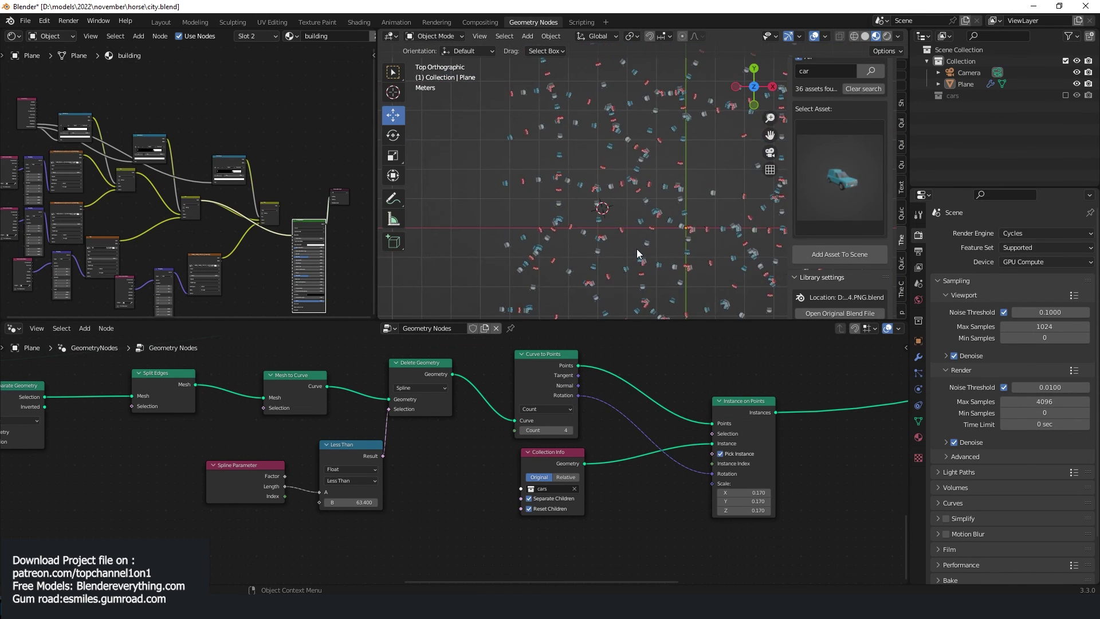
pyautogui.keyDown('shift'); pyautogui.moveTo(638, 248); pyautogui.dragTo(642, 224, button='middle'); pyautogui.keyUp('shift')
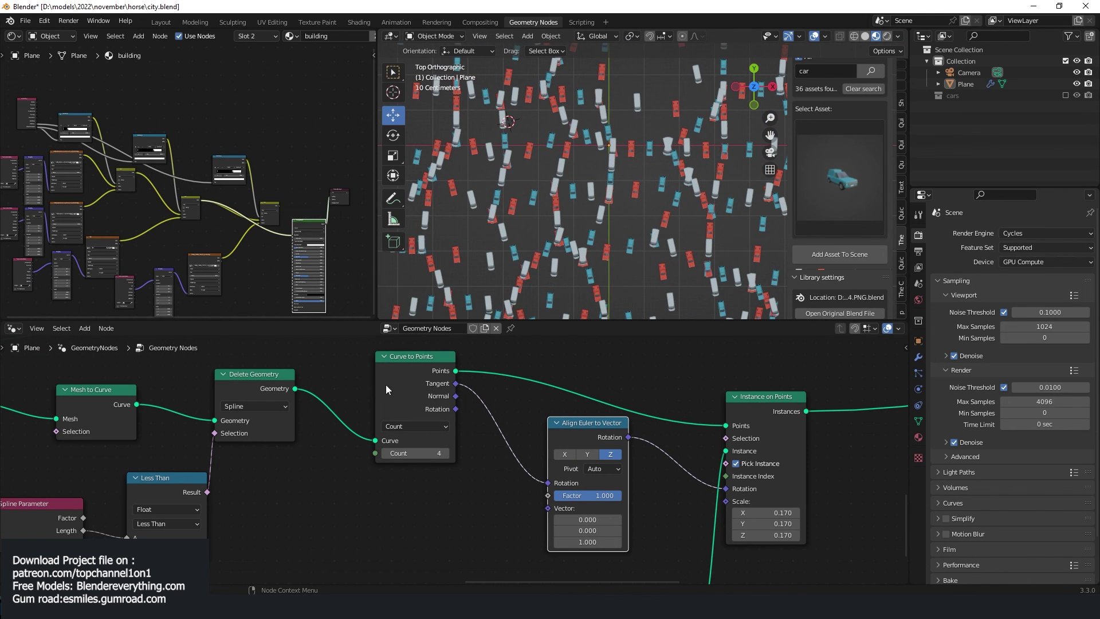
pyautogui.moveTo(623, 299); pyautogui.dragTo(691, 182, button='middle')
pyautogui.moveTo(598, 462); pyautogui.dragTo(644, 429, button='middle')
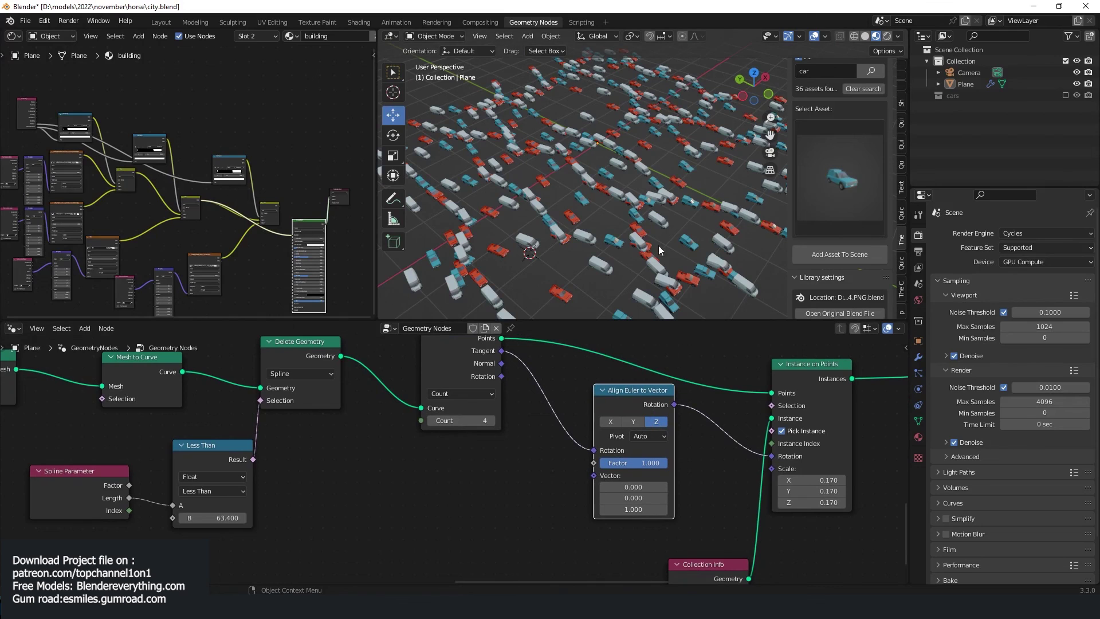
pyautogui.scroll(-6, 702, 468)
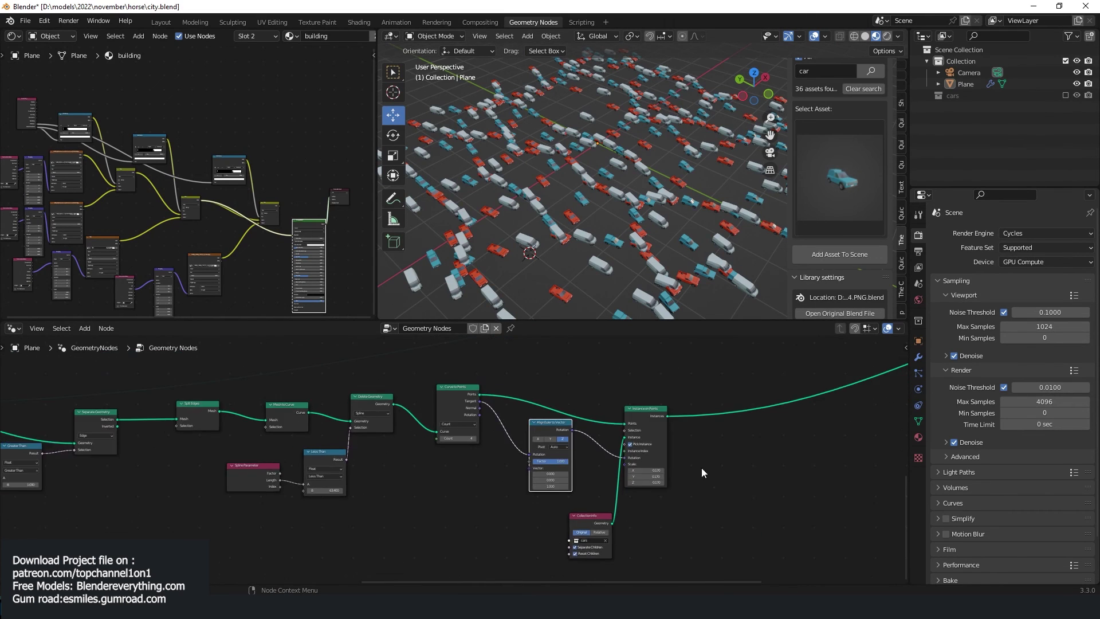
# Set the Seed of the Plane's Geometry Nodes modifier to 6 to vary the city layout
pyautogui.scroll(2, 637, 464)
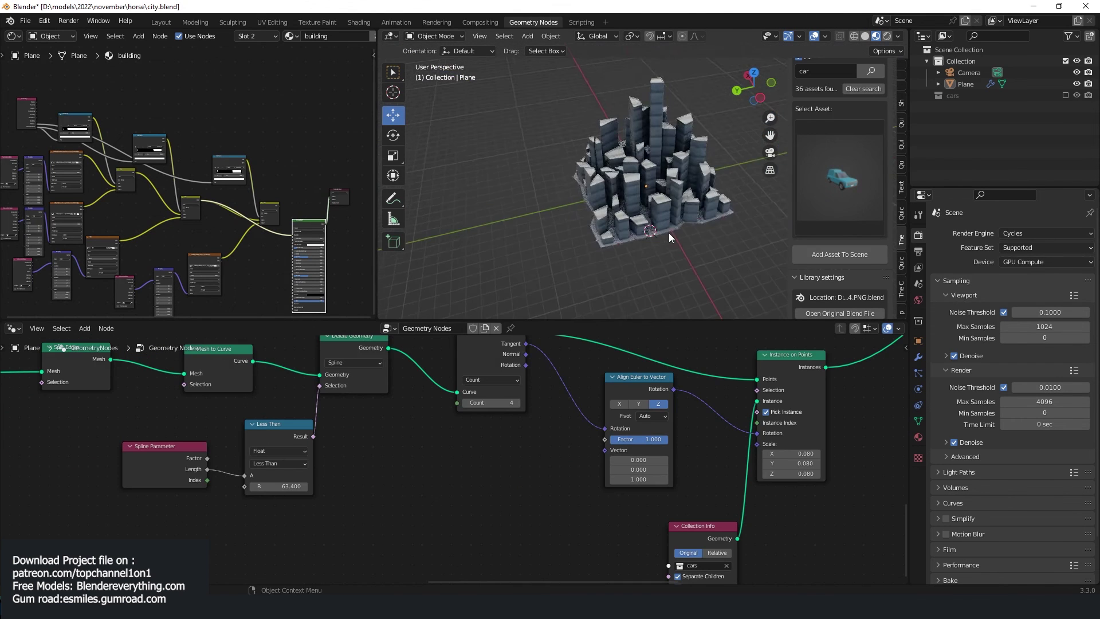
pyautogui.scroll(2, 682, 231)
pyautogui.moveTo(695, 228)
pyautogui.mouseDown(button='middle')
pyautogui.moveTo(631, 244)
pyautogui.moveTo(706, 231)
pyautogui.mouseUp(button='middle')
pyautogui.scroll(3, 712, 236)
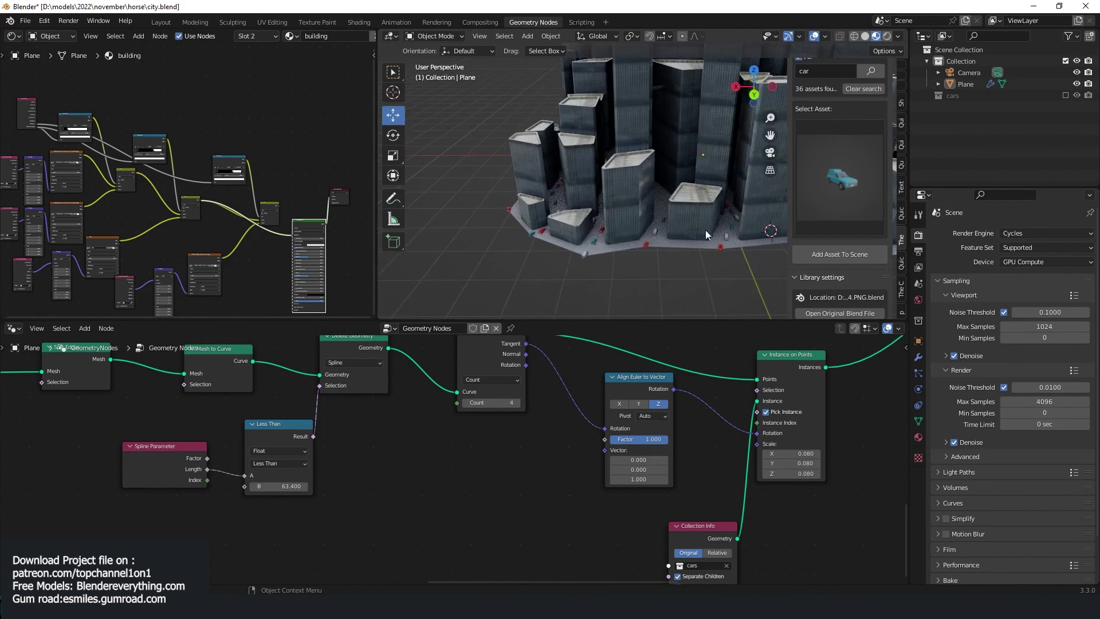
pyautogui.click(918, 357)
pyautogui.click(1071, 284)
pyautogui.scroll(-3, 641, 257)
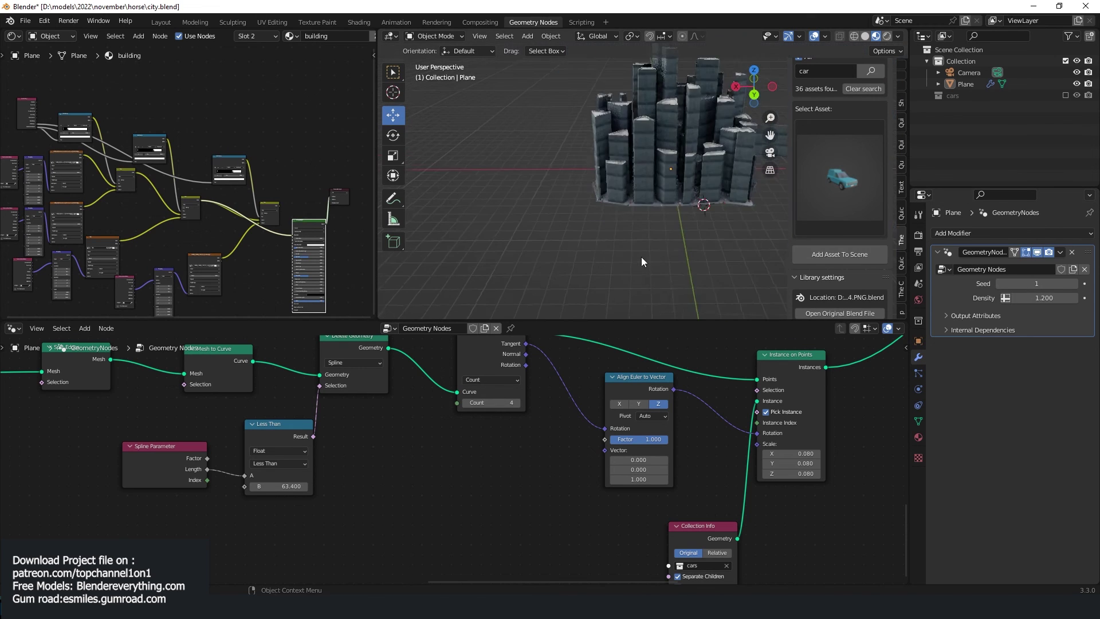
pyautogui.moveTo(641, 257); pyautogui.dragTo(561, 235, button='middle')
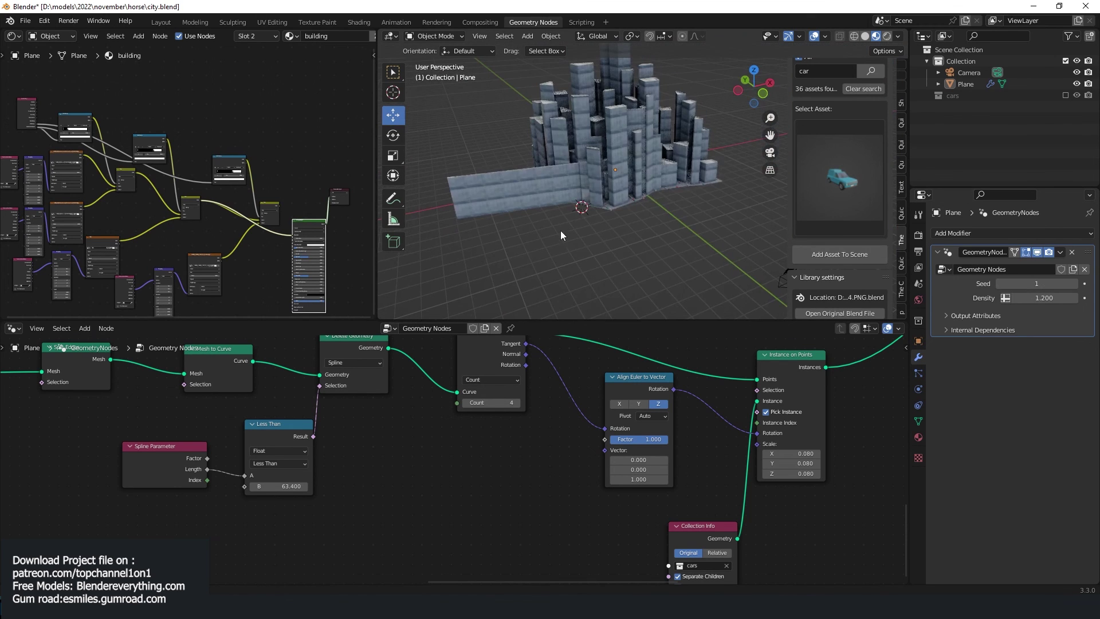
pyautogui.click(1075, 284)
pyautogui.click(1075, 284)
pyautogui.click(1076, 283)
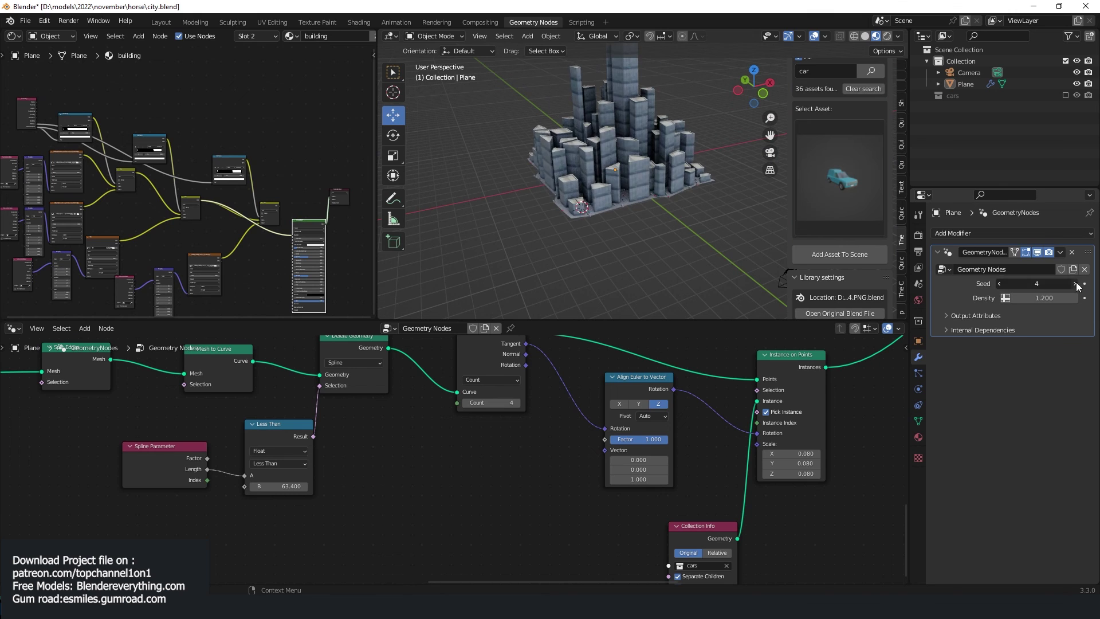
pyautogui.click(1075, 284)
pyautogui.click(1075, 284)
# Reshape the city's footprint by moving the Plane's front corner vertex outward, and select another corner from the top view
pyautogui.press('Tab')
pyautogui.click(569, 218)
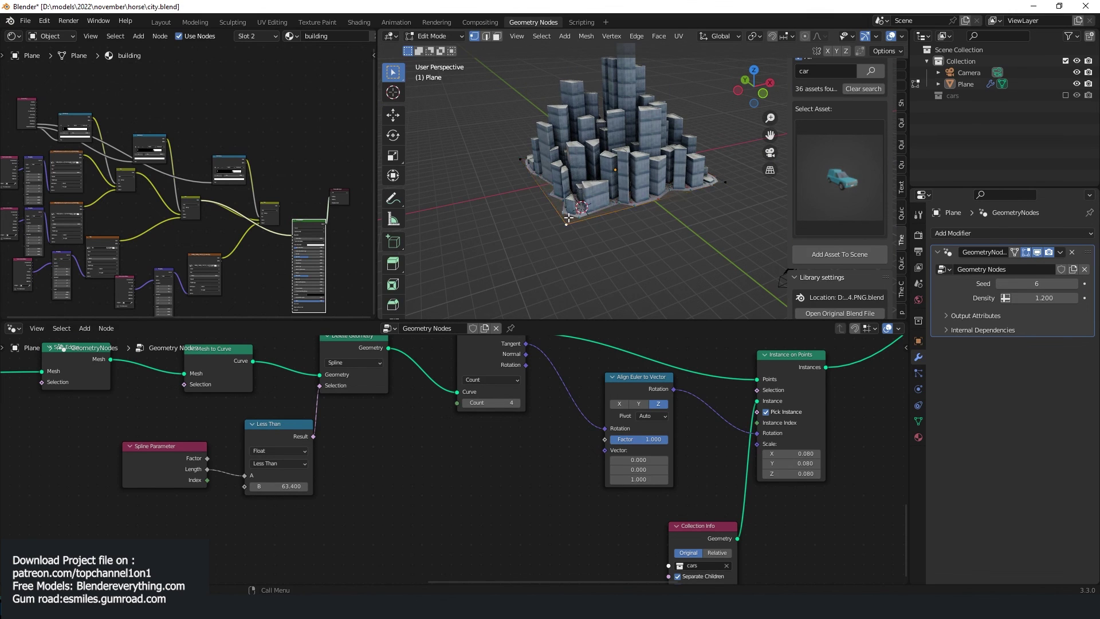
pyautogui.press('g')
pyautogui.click(486, 221)
pyautogui.press('Tab')
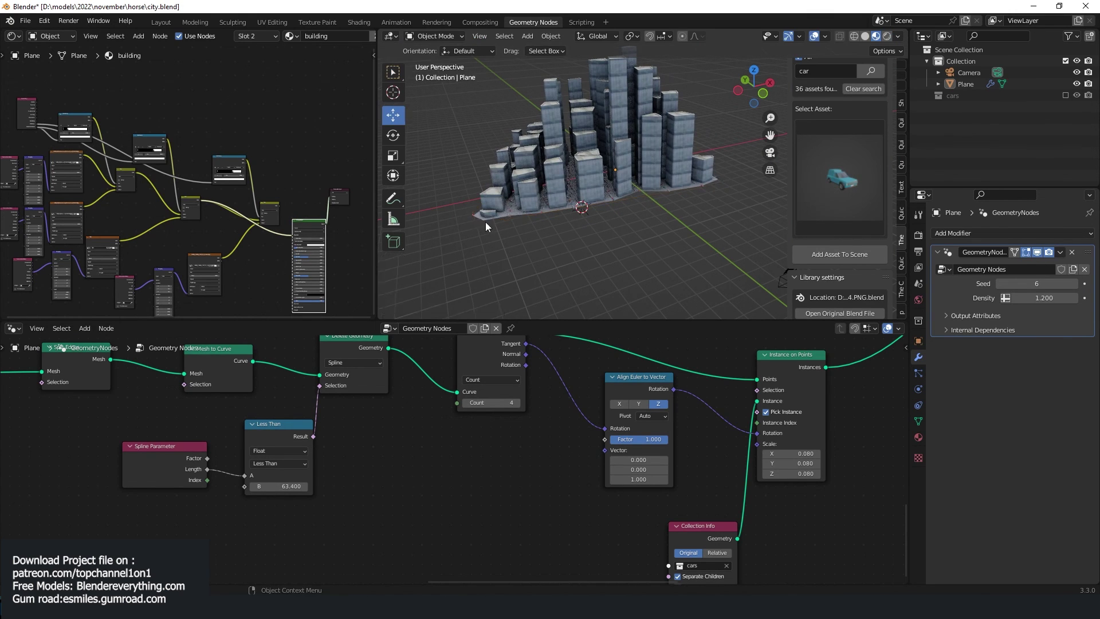
pyautogui.moveTo(486, 221); pyautogui.dragTo(660, 252, button='middle')
pyautogui.press('KP_7')
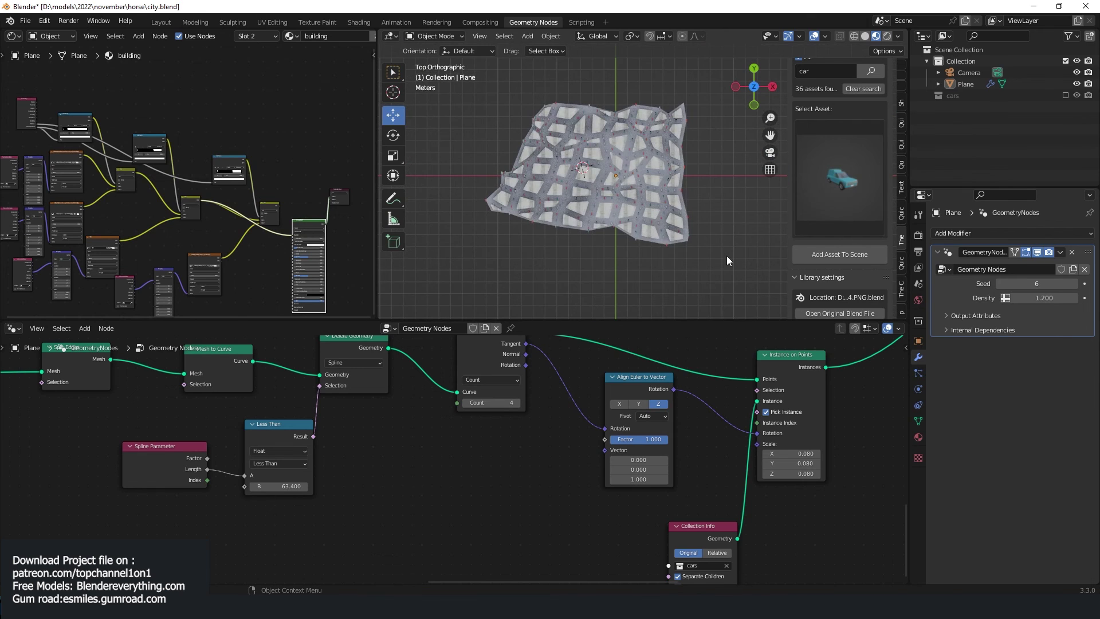
pyautogui.press('Tab')
pyautogui.click(694, 122)
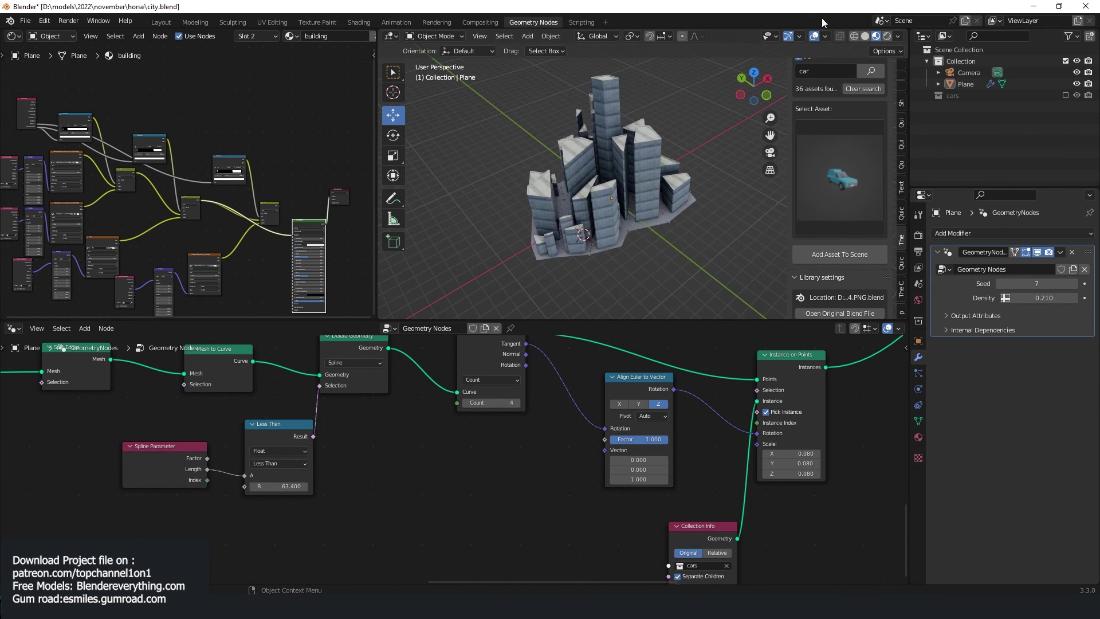
# Preview the city in Rendered shading, turn off viewport denoising and select the Plane object
pyautogui.click(887, 35)
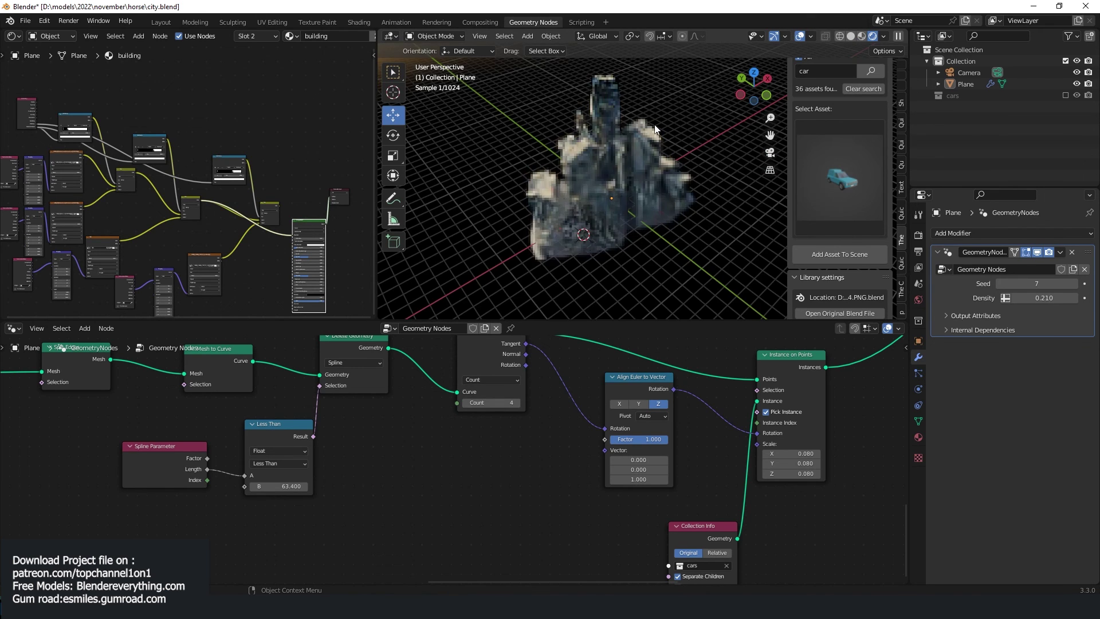
pyautogui.moveTo(661, 139); pyautogui.dragTo(740, 104, button='middle')
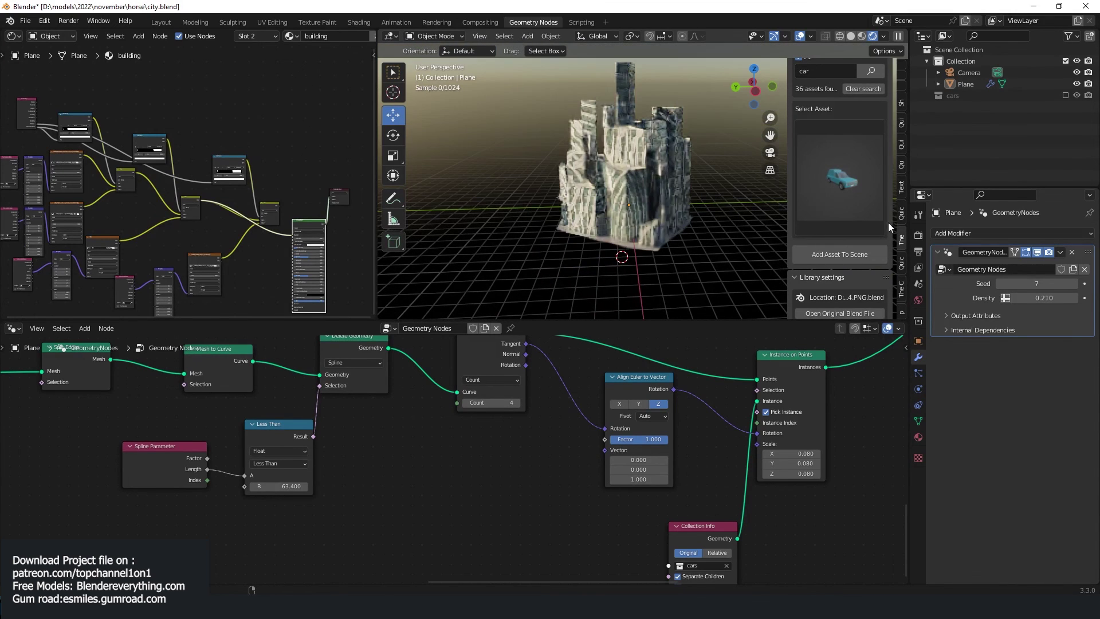
pyautogui.click(919, 235)
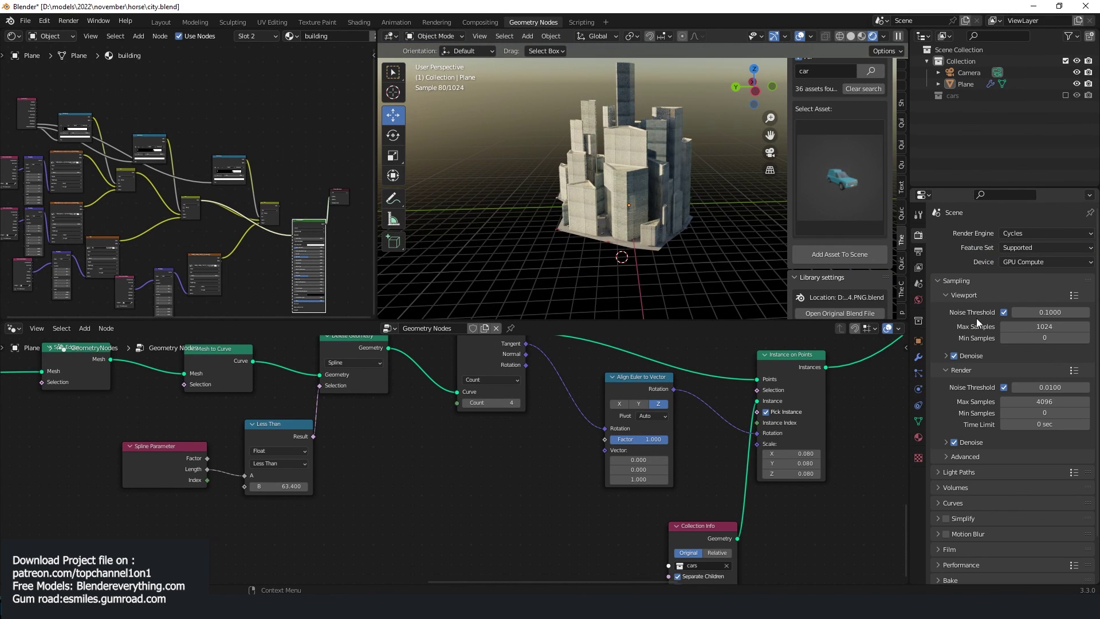
pyautogui.click(954, 355)
pyautogui.moveTo(447, 252); pyautogui.dragTo(630, 227, button='middle')
pyautogui.scroll(4, 669, 266)
pyautogui.scroll(-3, 670, 267)
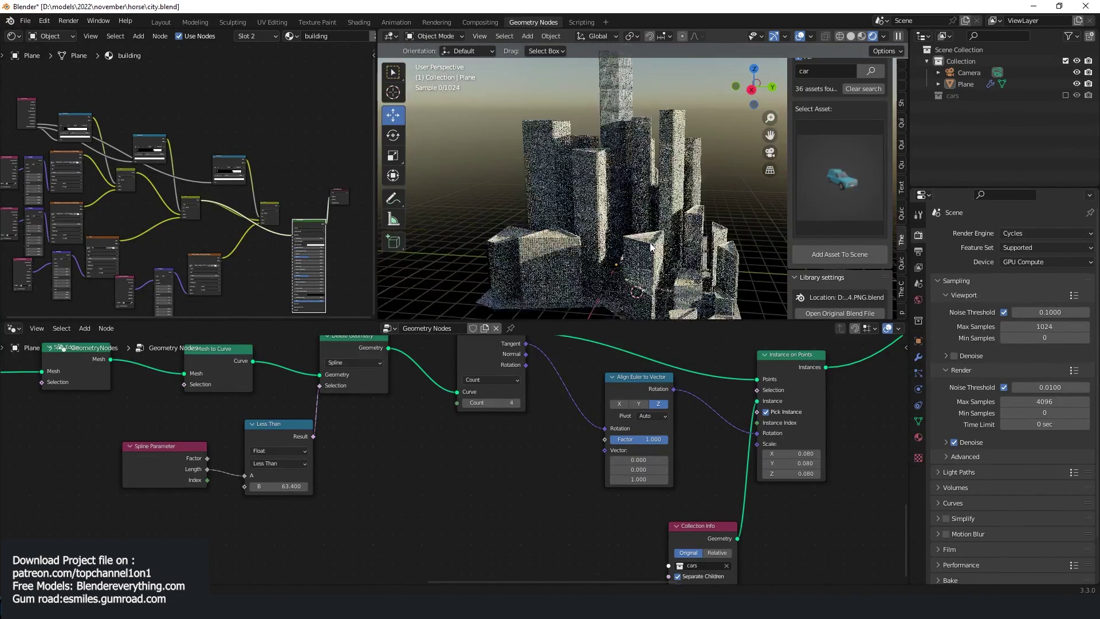
pyautogui.scroll(-3, 633, 228)
pyautogui.click(634, 228)
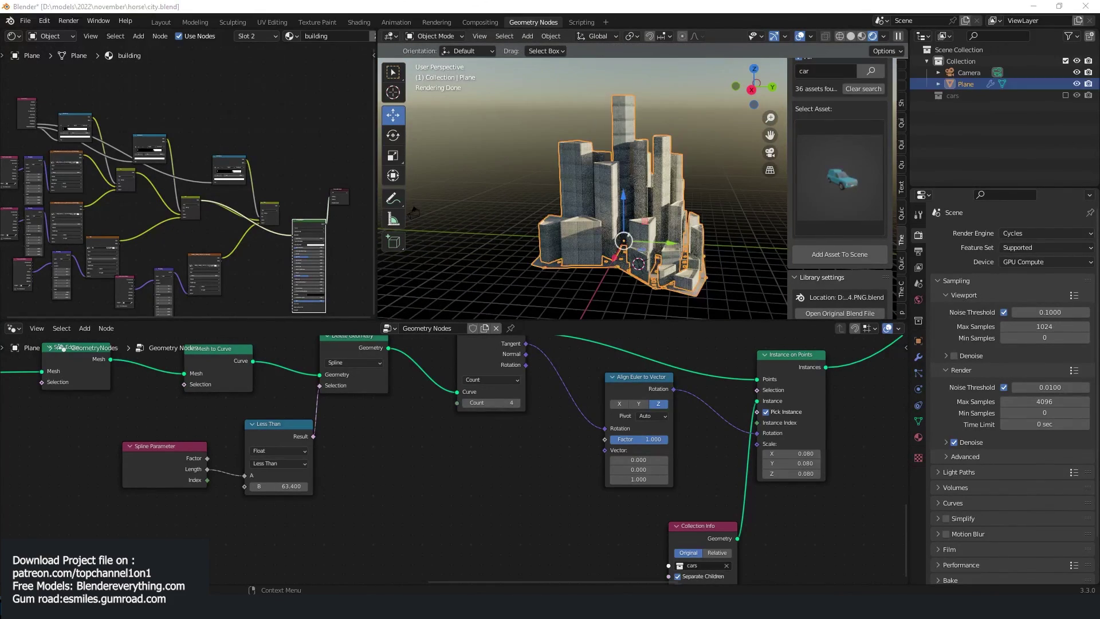
# Switch to the browser, look over the blendereverything.com home page and open its Free geometry Nodes section
pyautogui.moveTo(1099, 153); pyautogui.dragTo(688, 44)
pyautogui.doubleClick(786, 57)
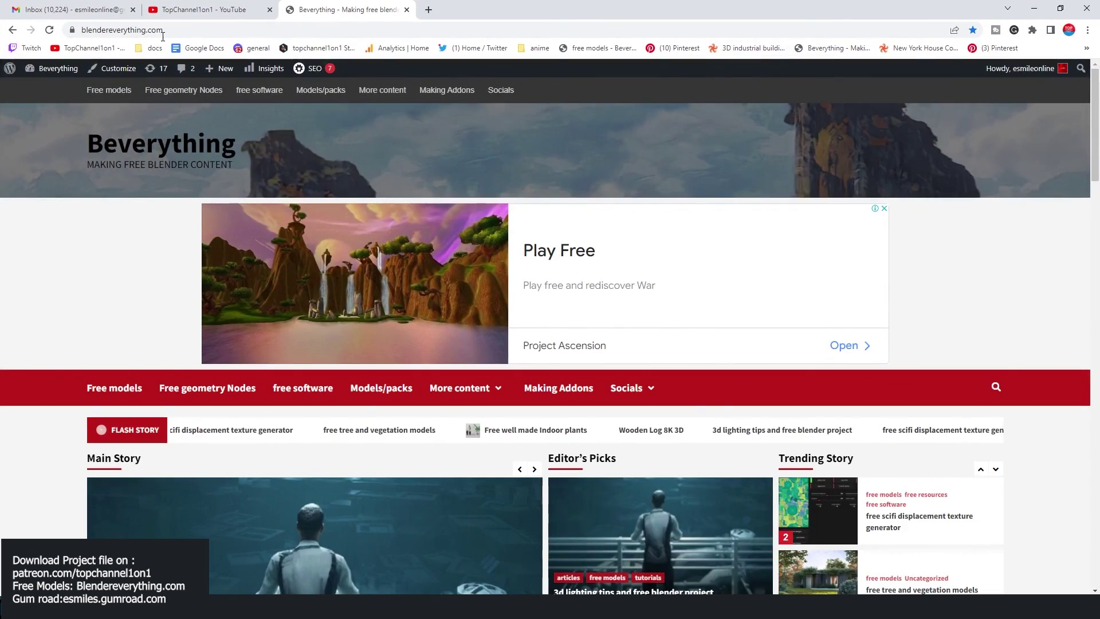
pyautogui.scroll(-3, 172, 235)
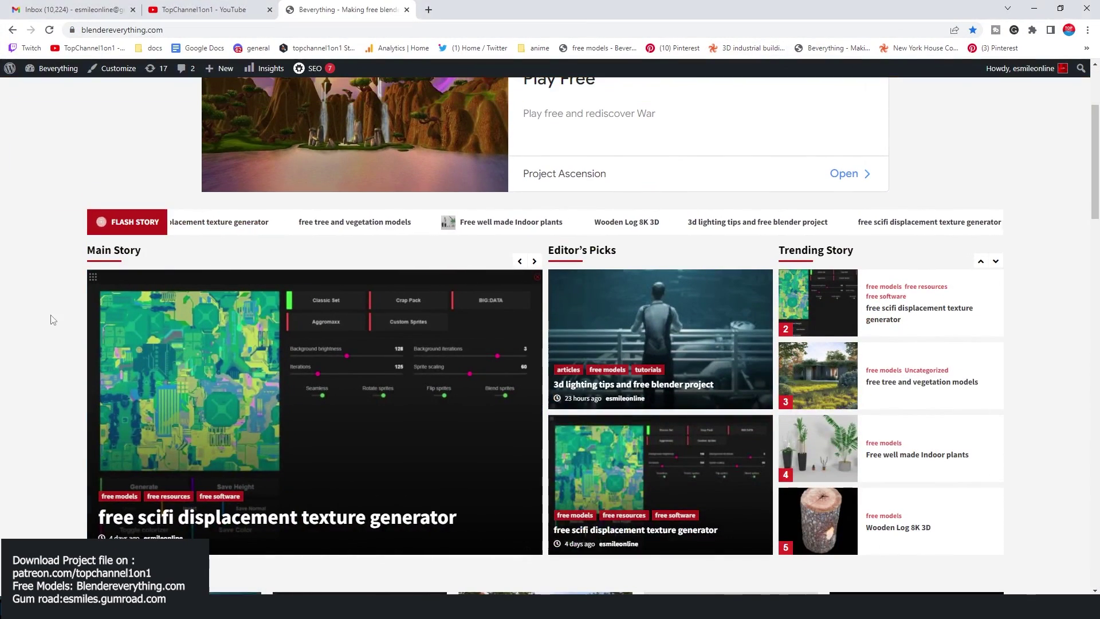
pyautogui.scroll(4, 114, 271)
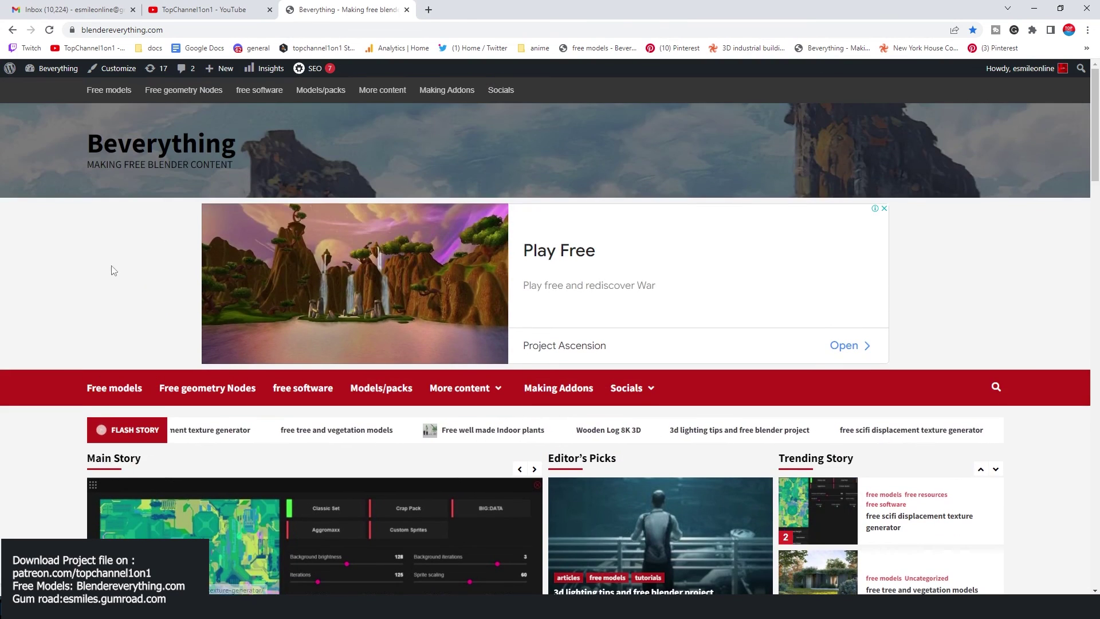
pyautogui.click(216, 388)
pyautogui.scroll(-4, 145, 380)
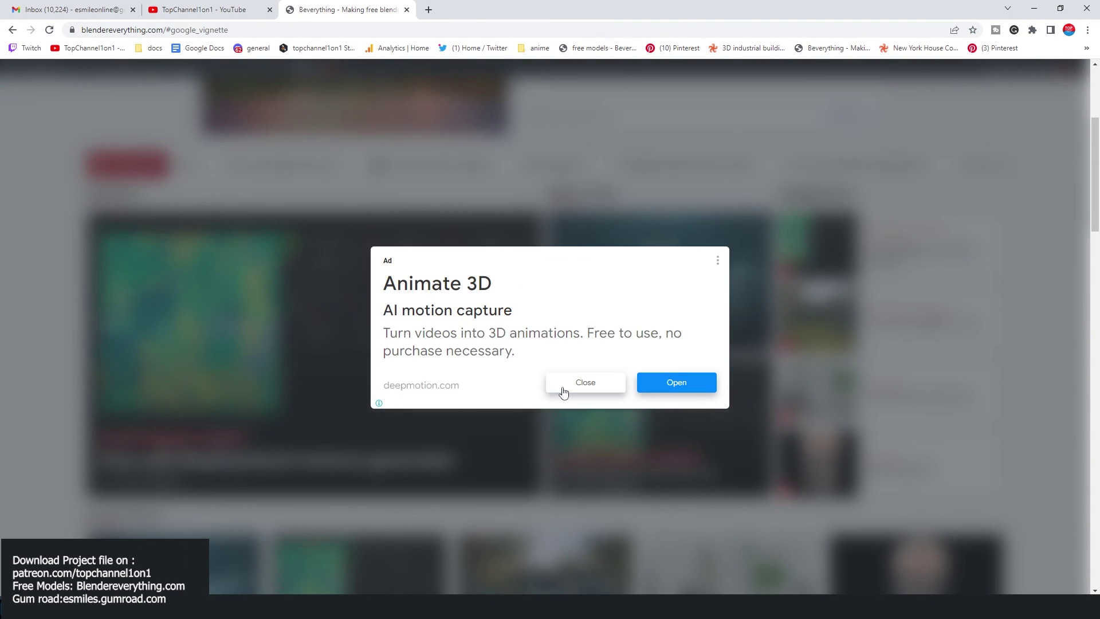